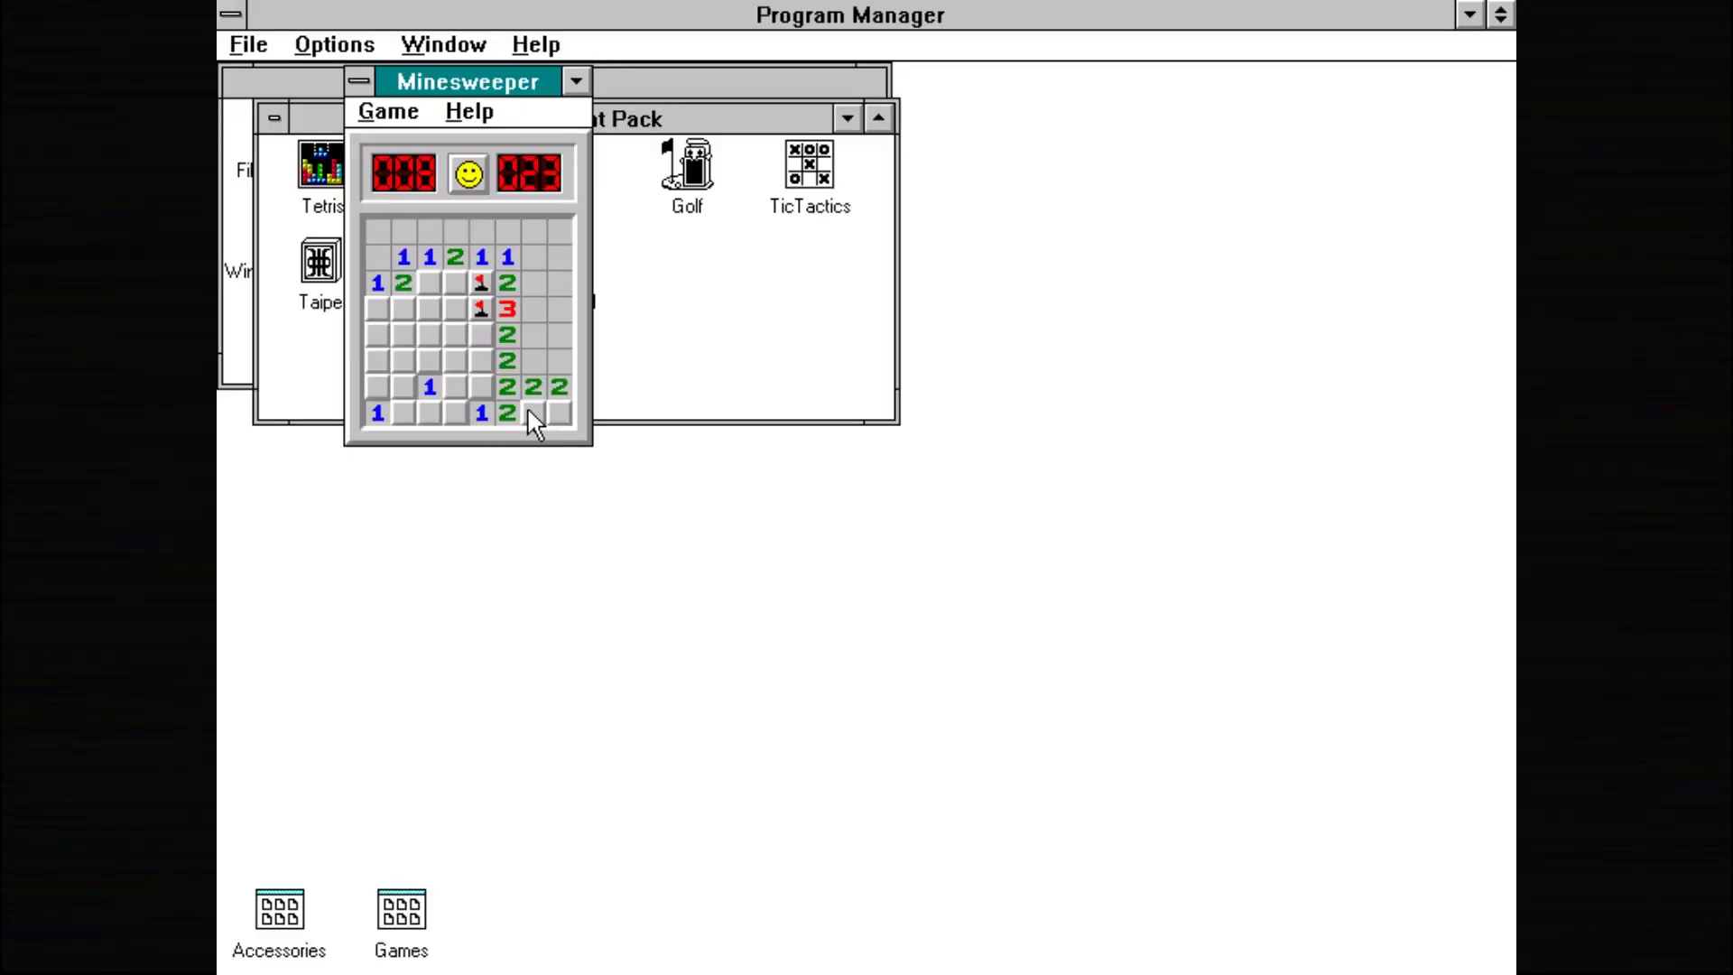
{"action": "right_click", "coordinate": [528, 408]}
{"action": "left_click", "coordinate": [568, 412]}
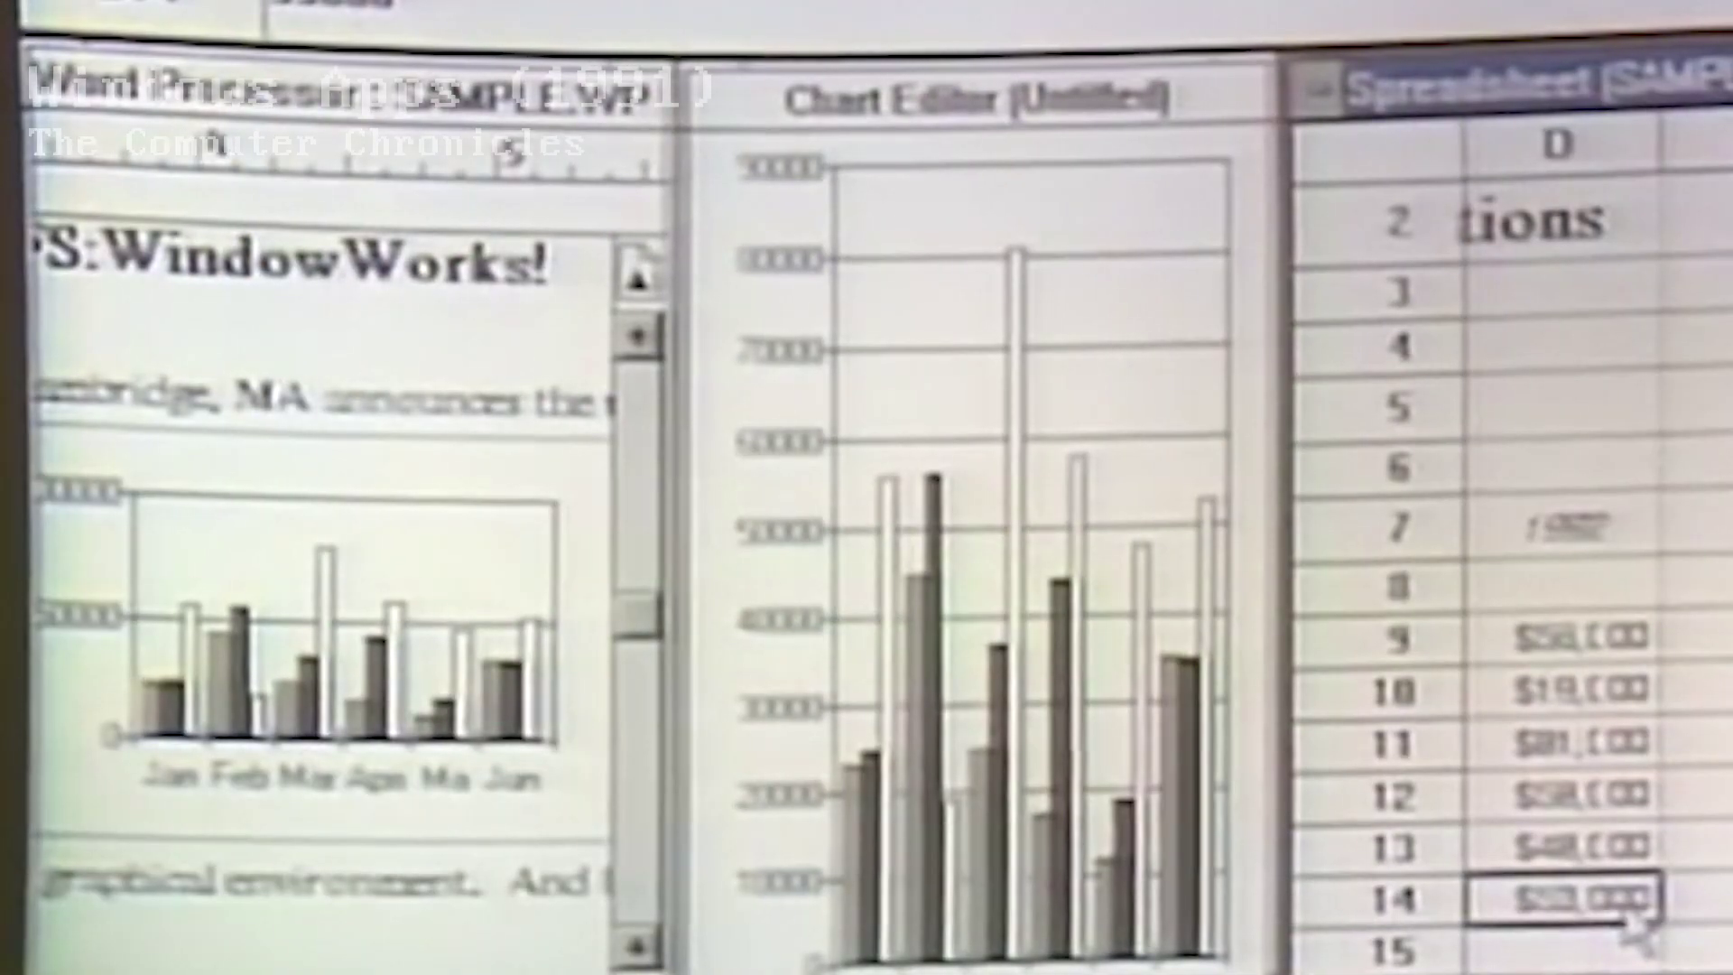
{"action": "type", "text": "2"}
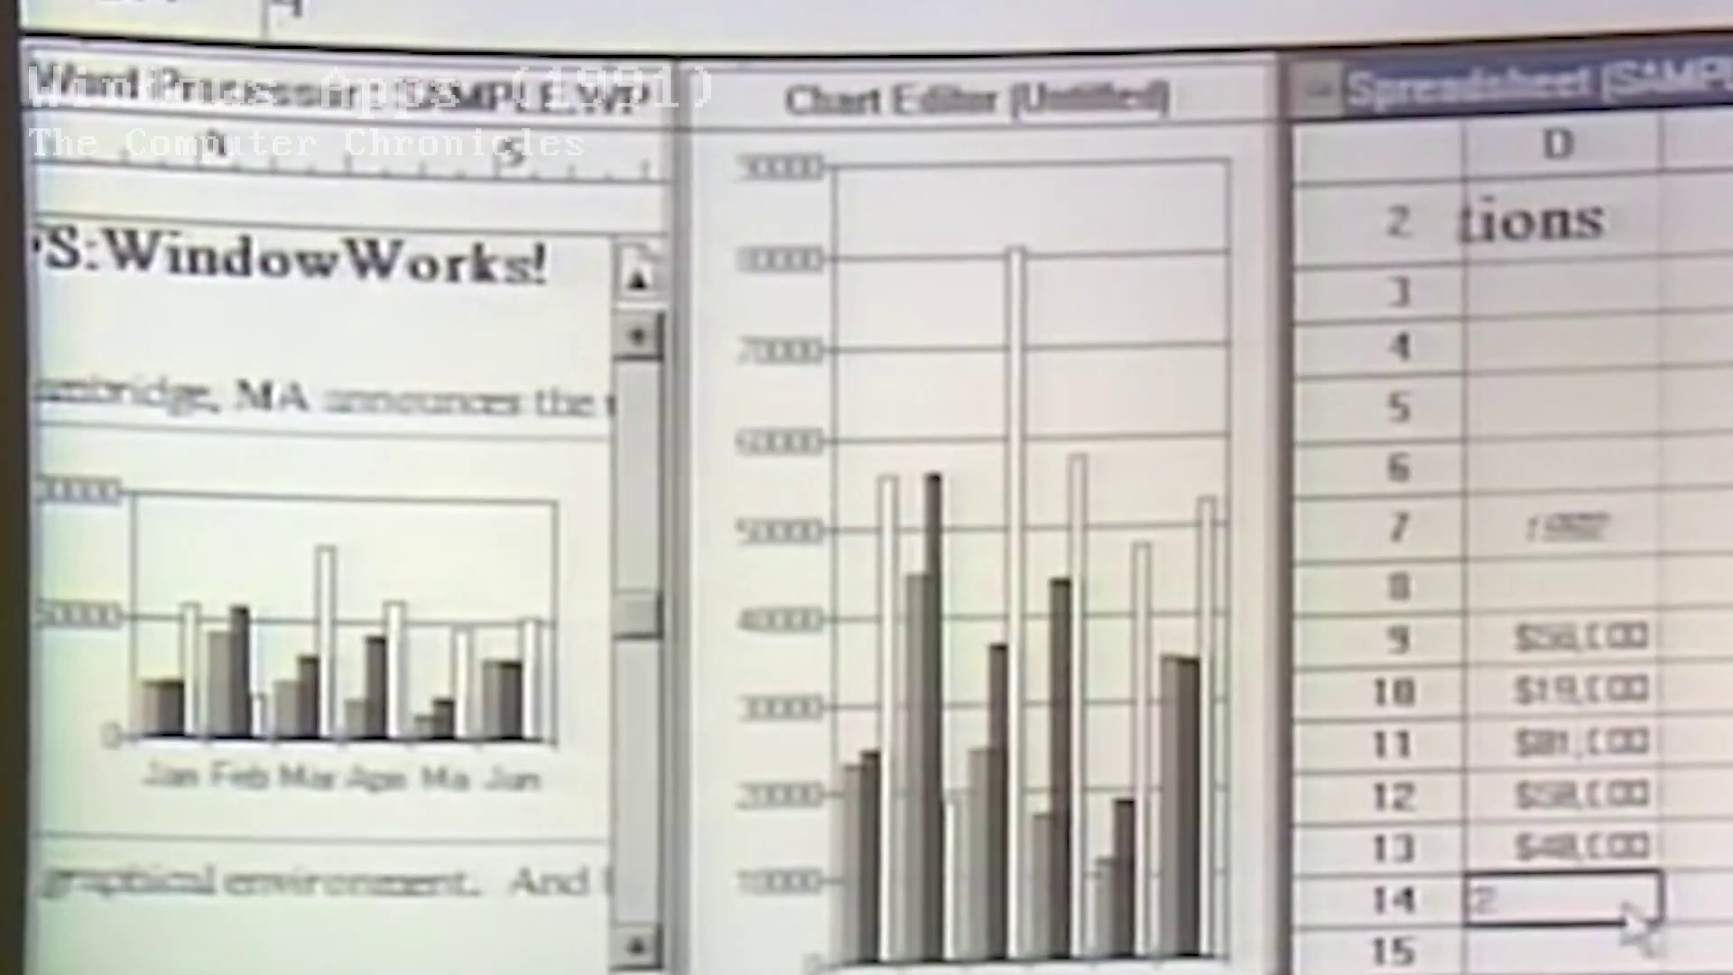
{"action": "type", "text": "0000"}
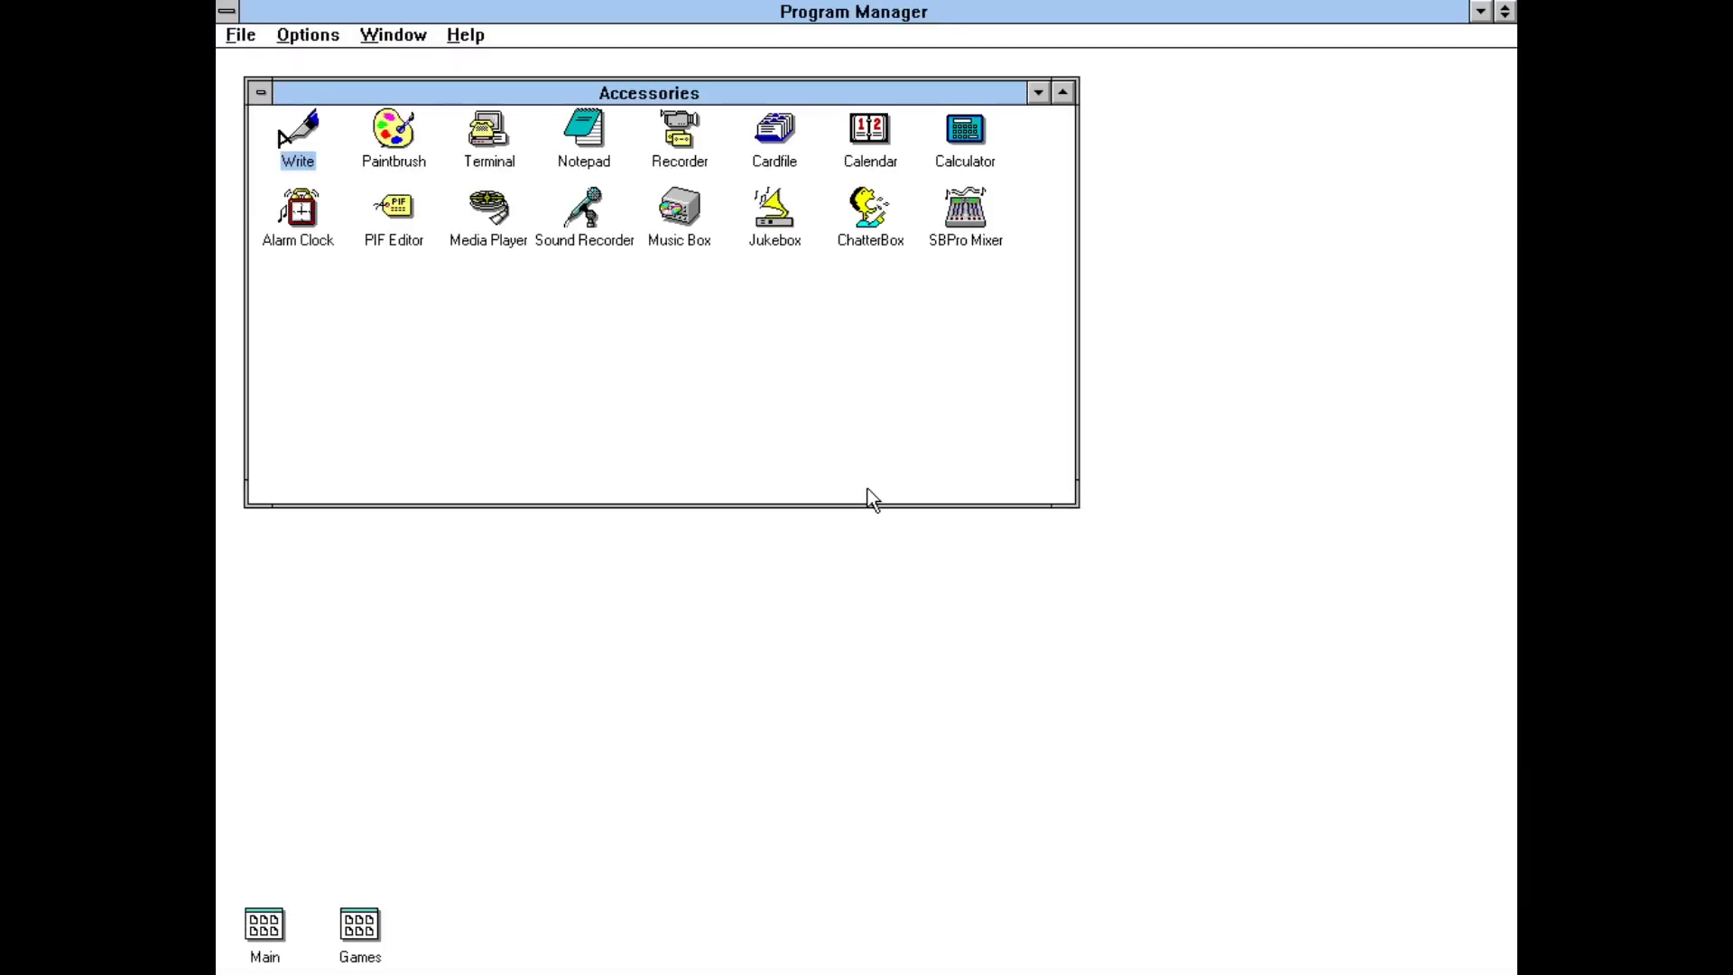
{"action": "key", "text": "alt+F4"}
{"action": "left_click", "coordinate": [828, 532]}
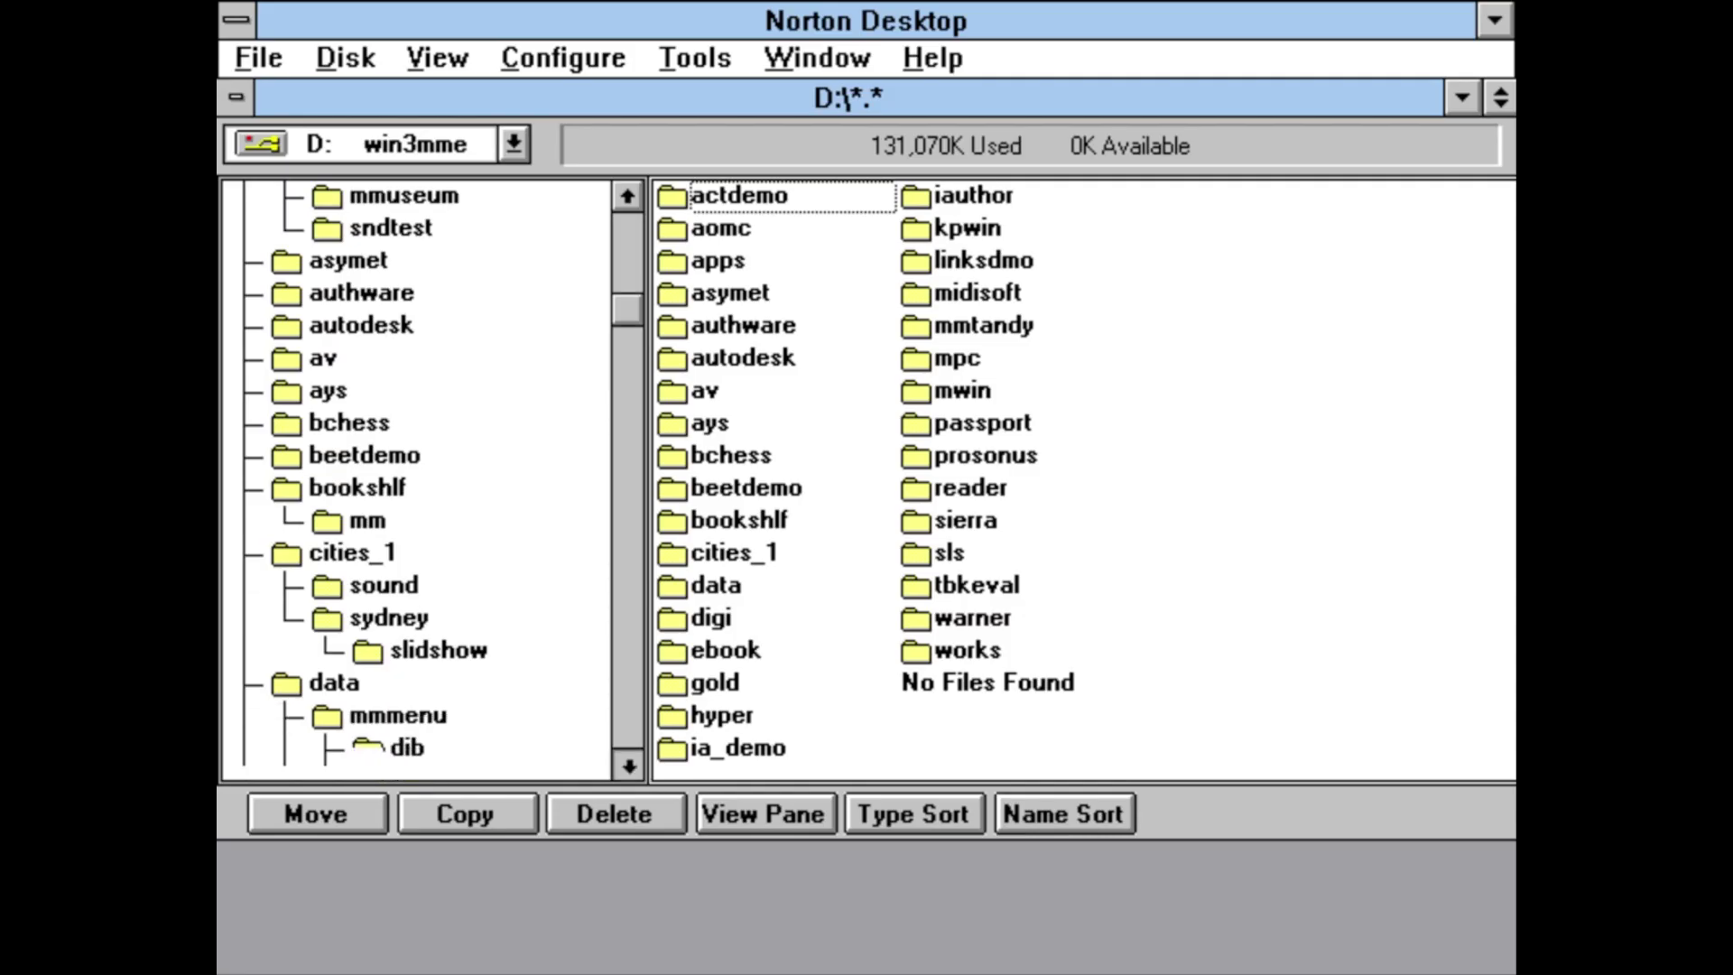
{"action": "left_click_drag", "start_coordinate": [629, 763], "coordinate": [630, 764]}
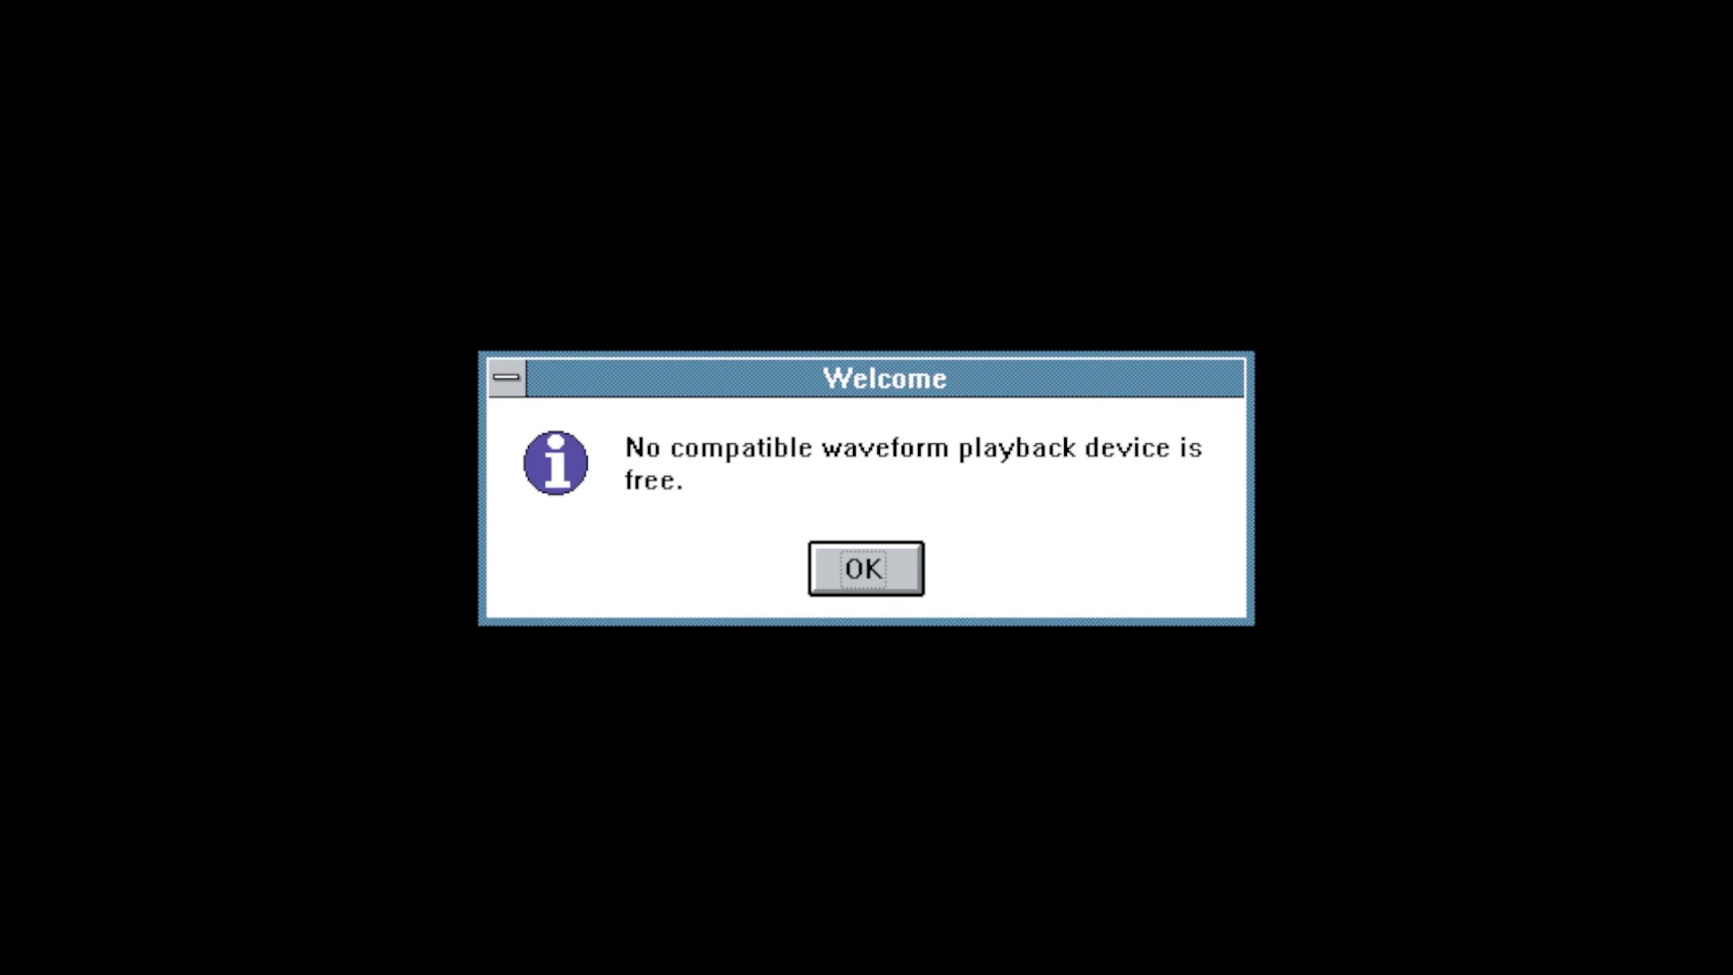
{"action": "key", "text": "Return"}
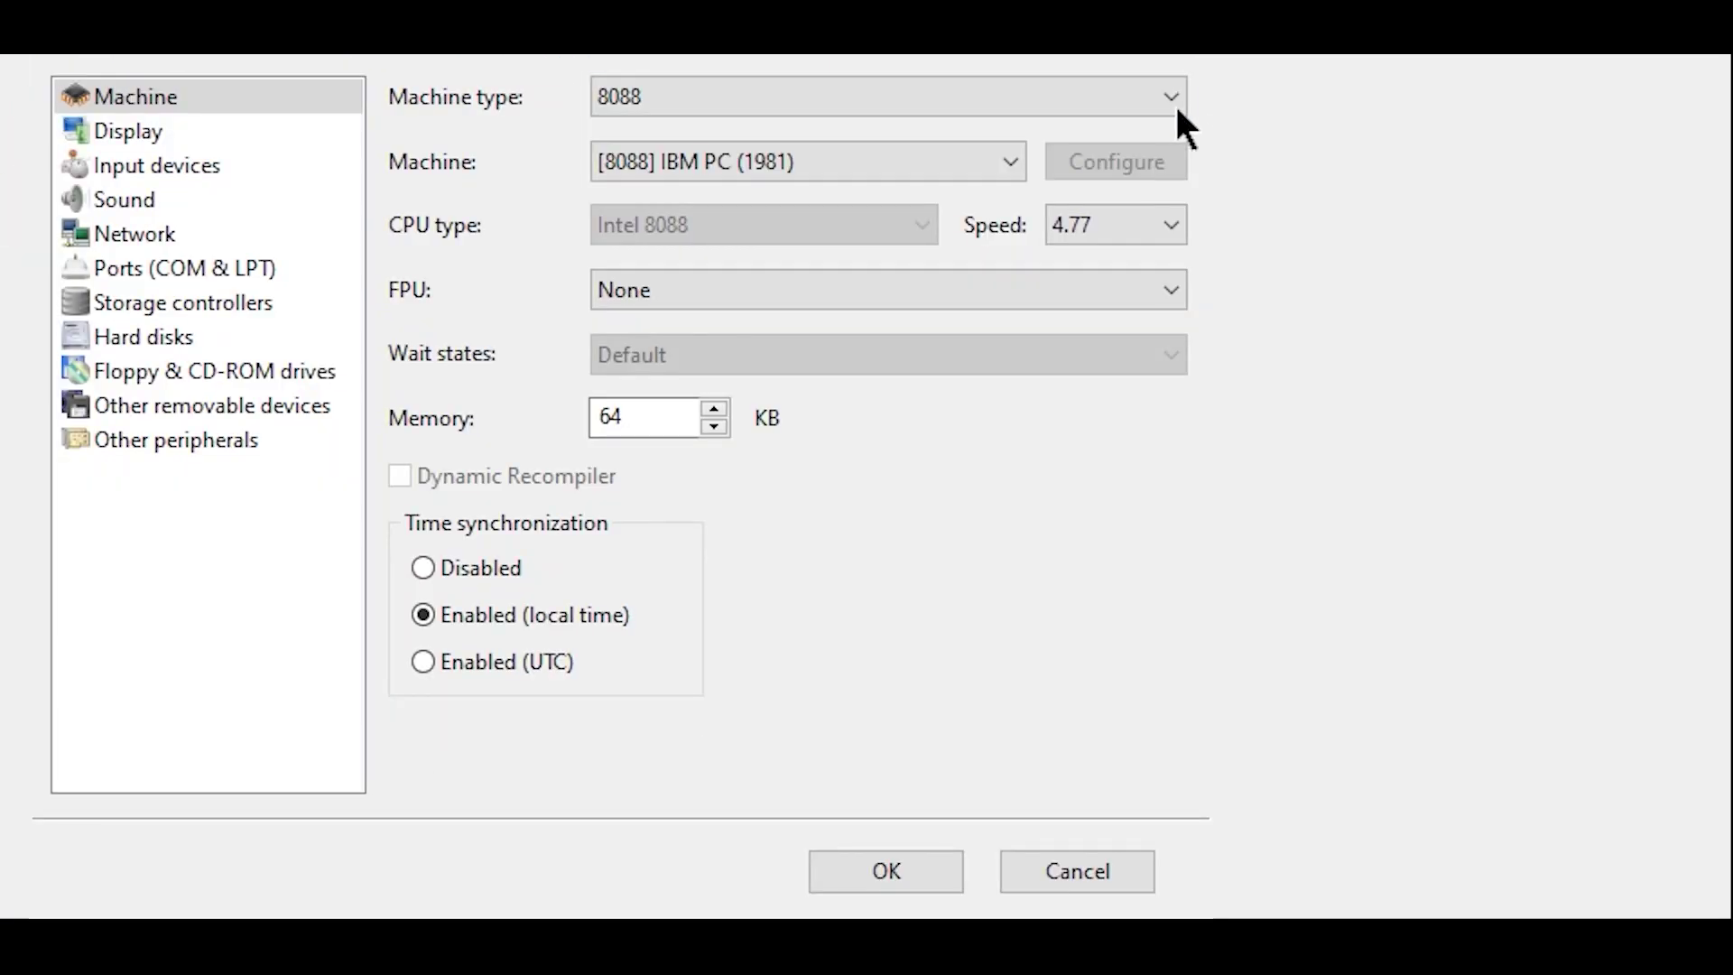
Set the machine type to i486 (Socket 2 and 3) and the machine to [SiS 496] Rise Computer R418.
{"action": "left_click", "coordinate": [1166, 101]}
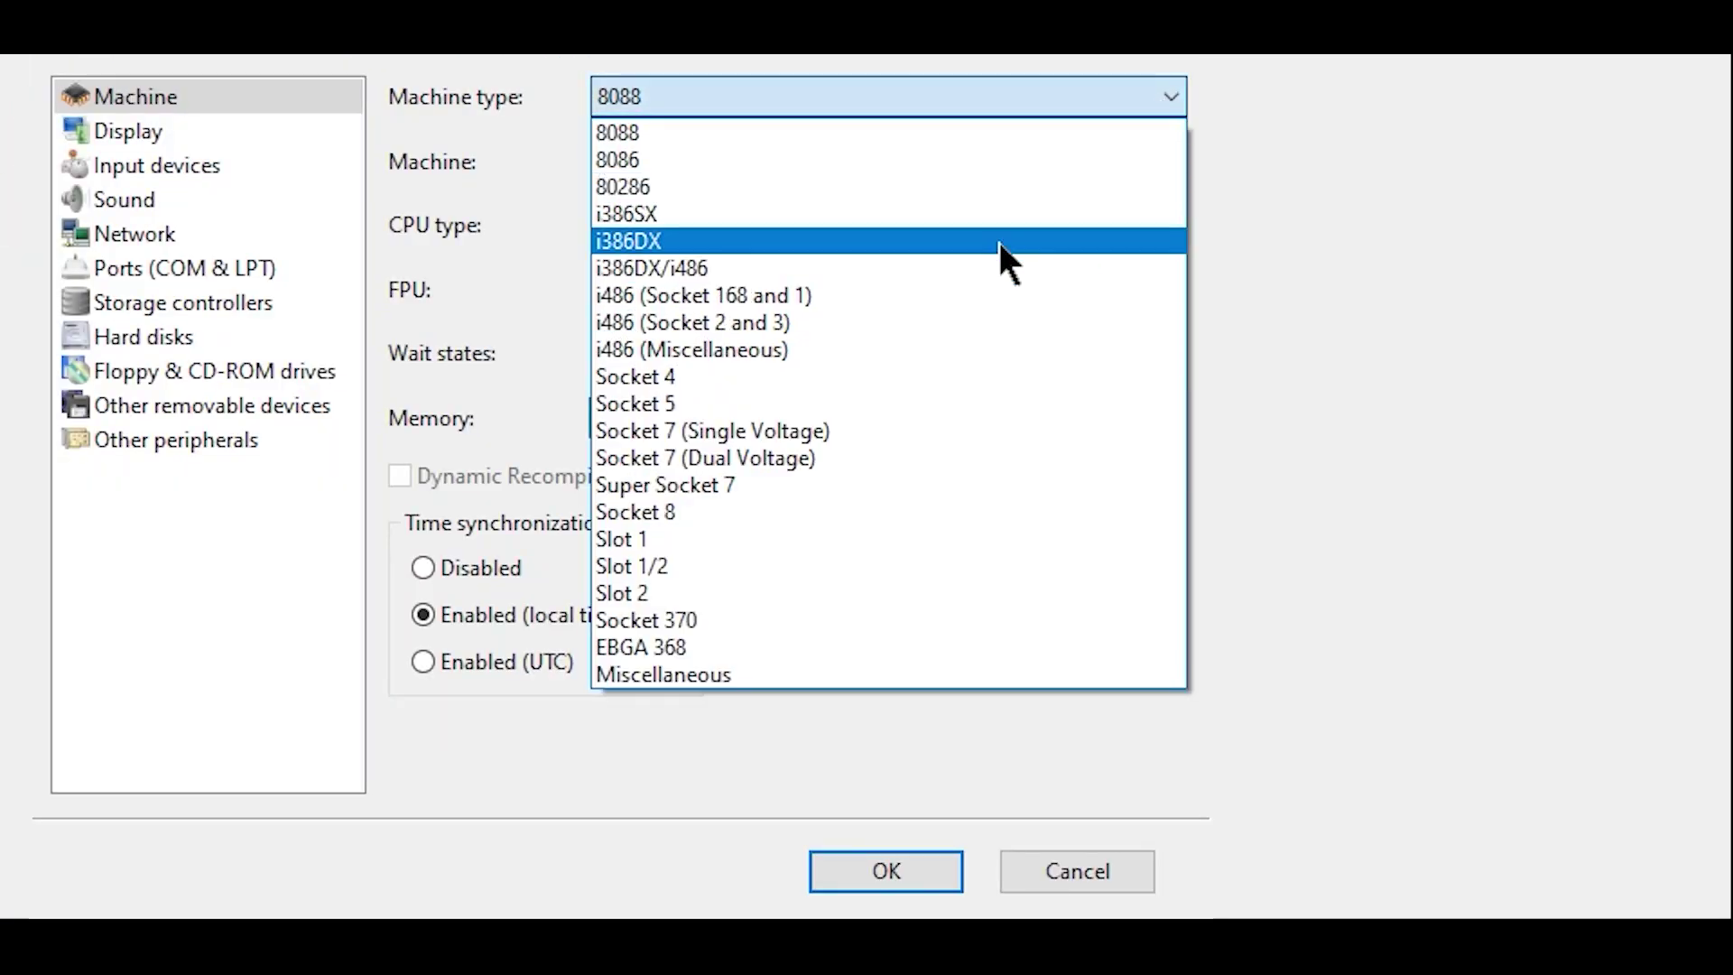
{"action": "left_click", "coordinate": [1074, 325]}
{"action": "left_click", "coordinate": [972, 150]}
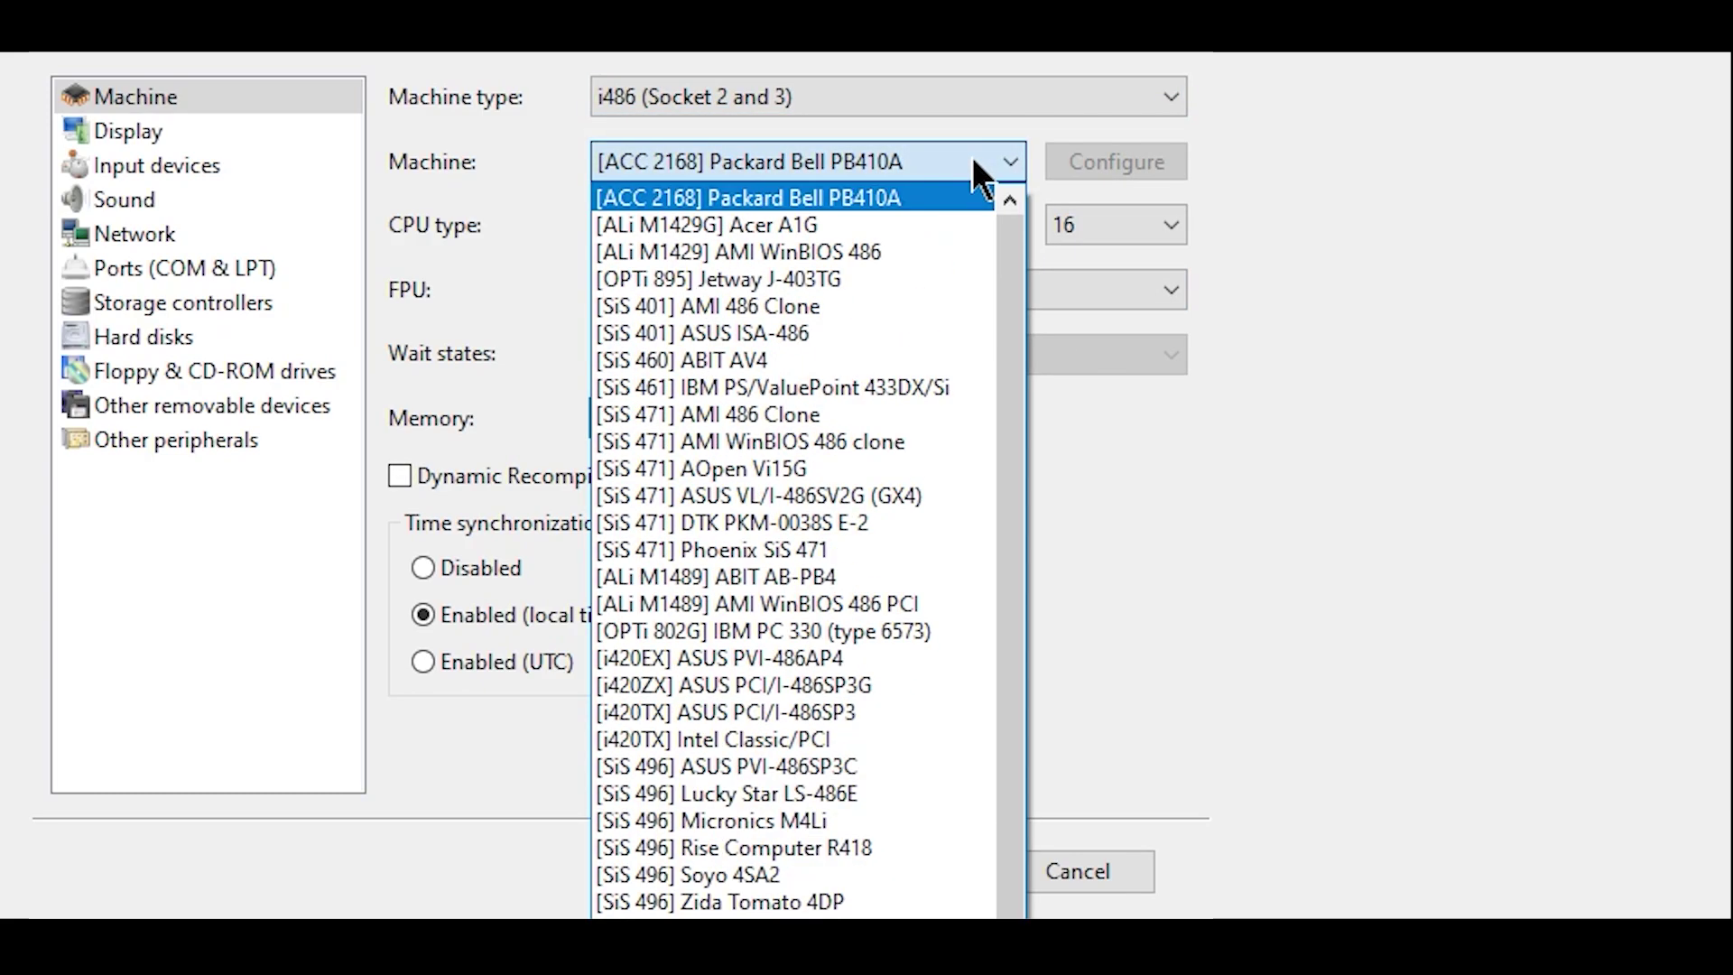
{"action": "scroll", "coordinate": [929, 273], "scroll_direction": "down", "scroll_amount": 1}
{"action": "left_click", "coordinate": [914, 820]}
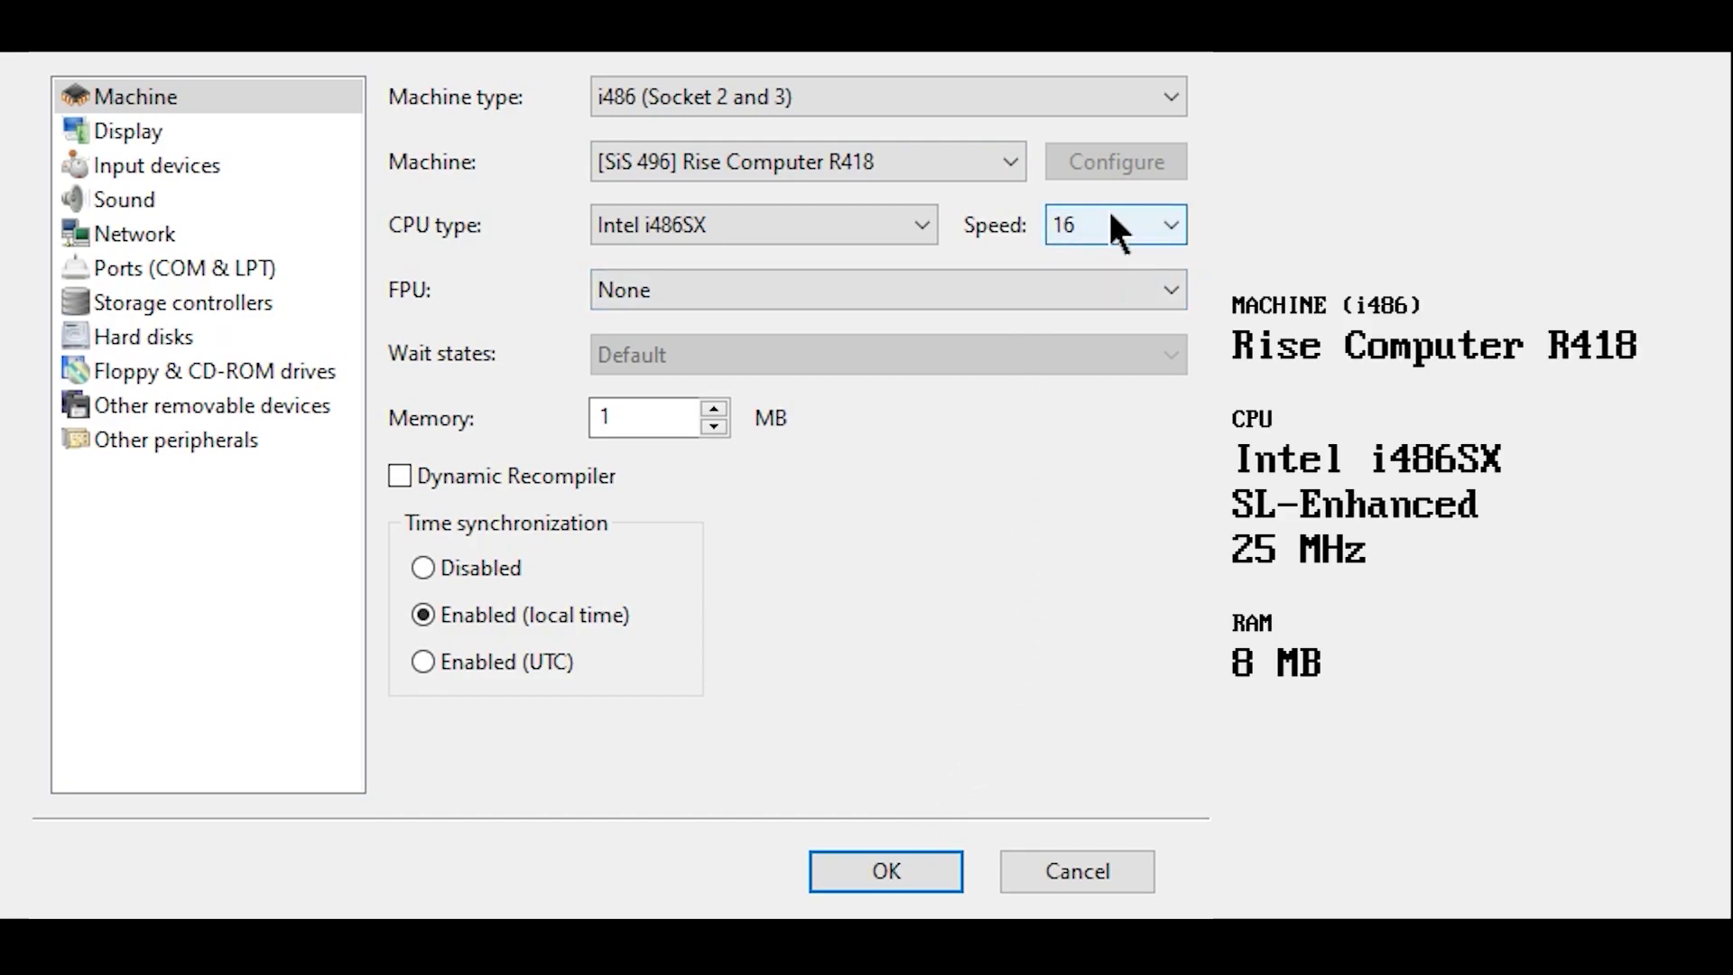
Set the CPU type to Intel i486SX (SL-Enhanced) at speed 25 and the memory to 8 MB.
{"action": "left_click", "coordinate": [912, 226]}
{"action": "left_click", "coordinate": [893, 260]}
{"action": "left_click", "coordinate": [1163, 229]}
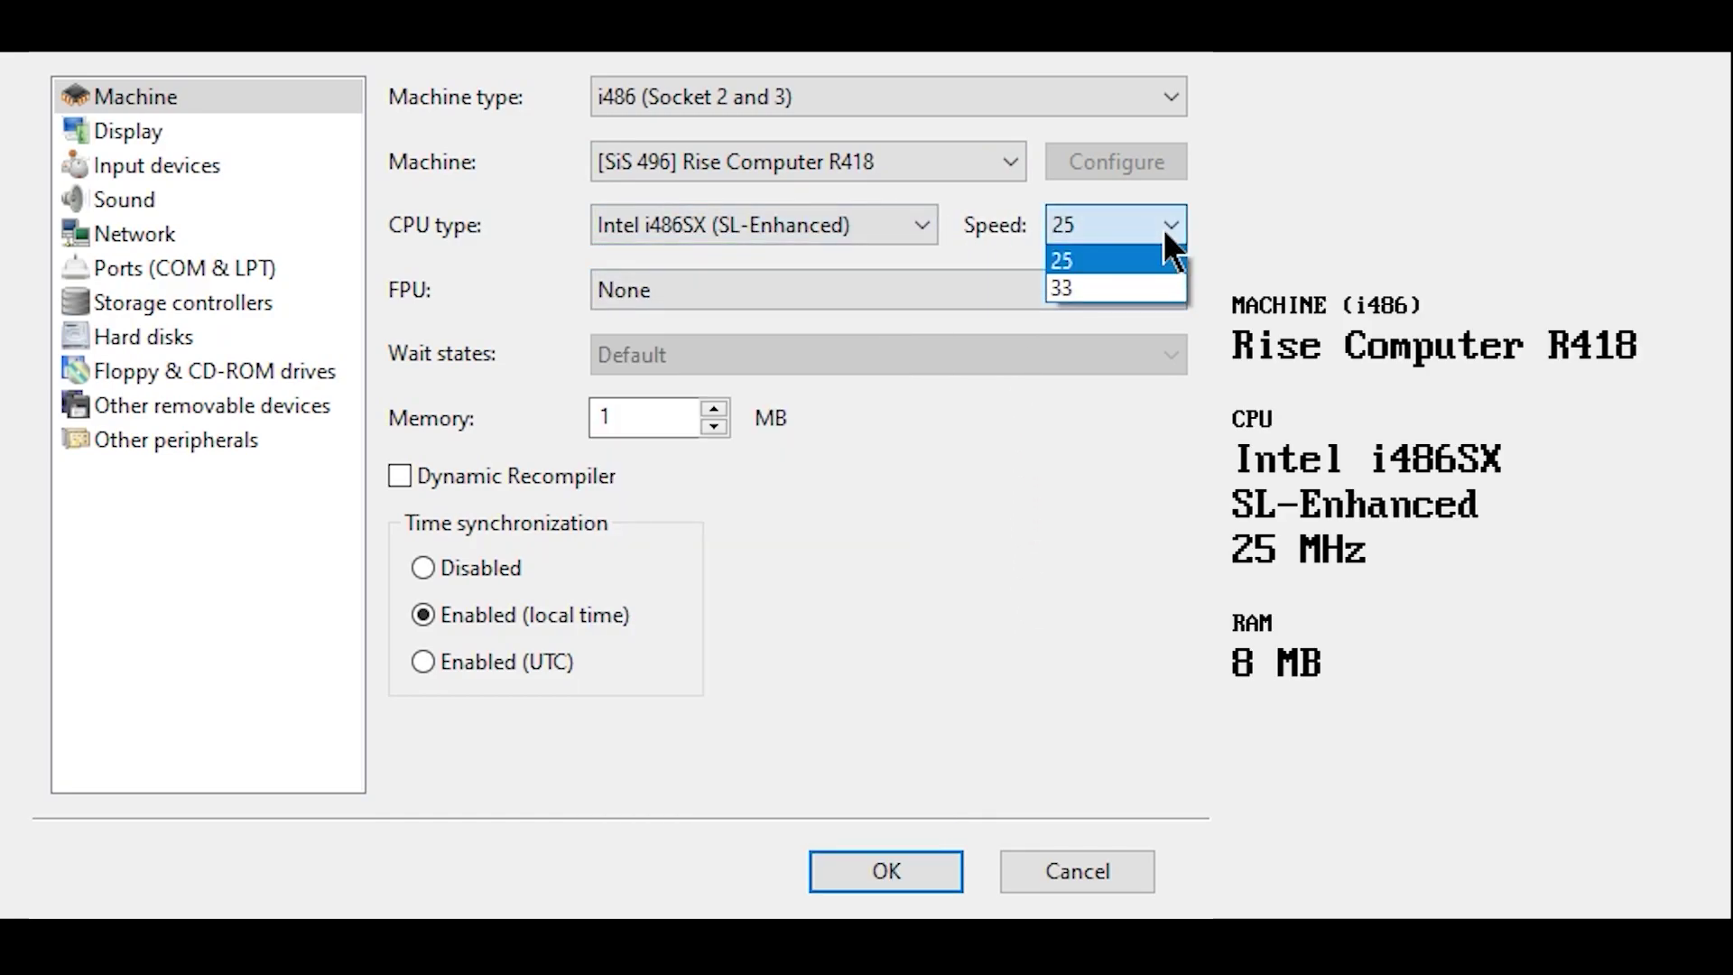
{"action": "left_click", "coordinate": [1161, 225]}
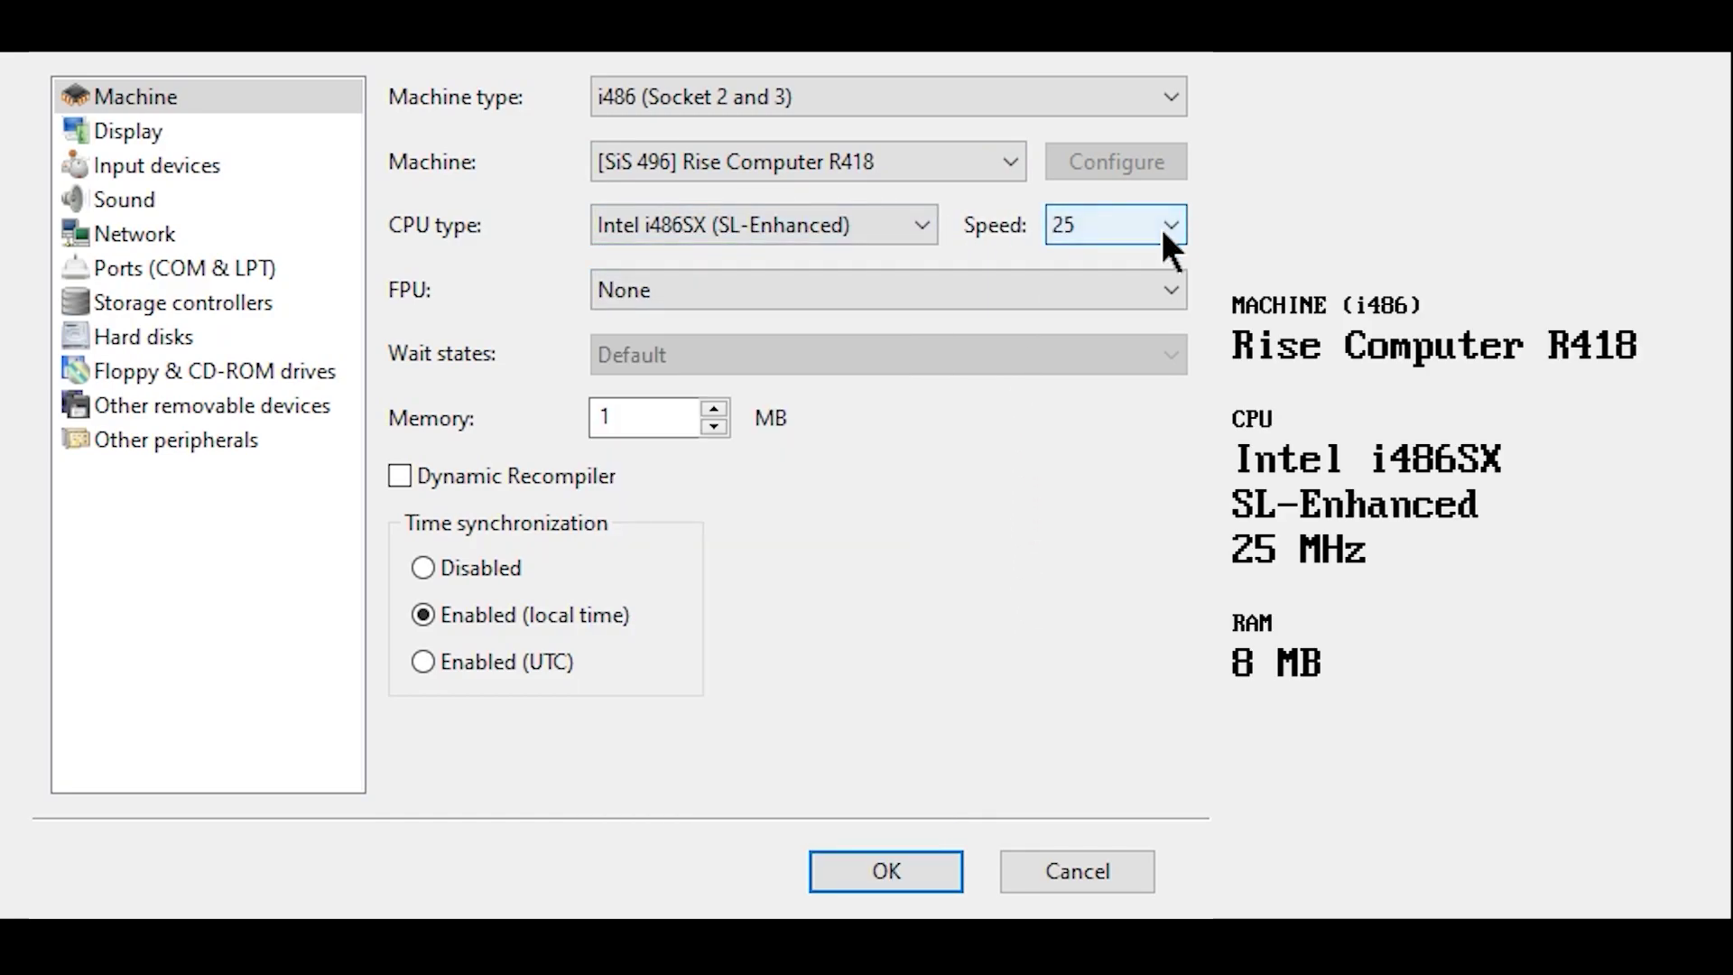
{"action": "double_click", "coordinate": [689, 418]}
{"action": "type", "text": "4"}
{"action": "scroll", "coordinate": [688, 418], "scroll_direction": "up", "scroll_amount": 4}
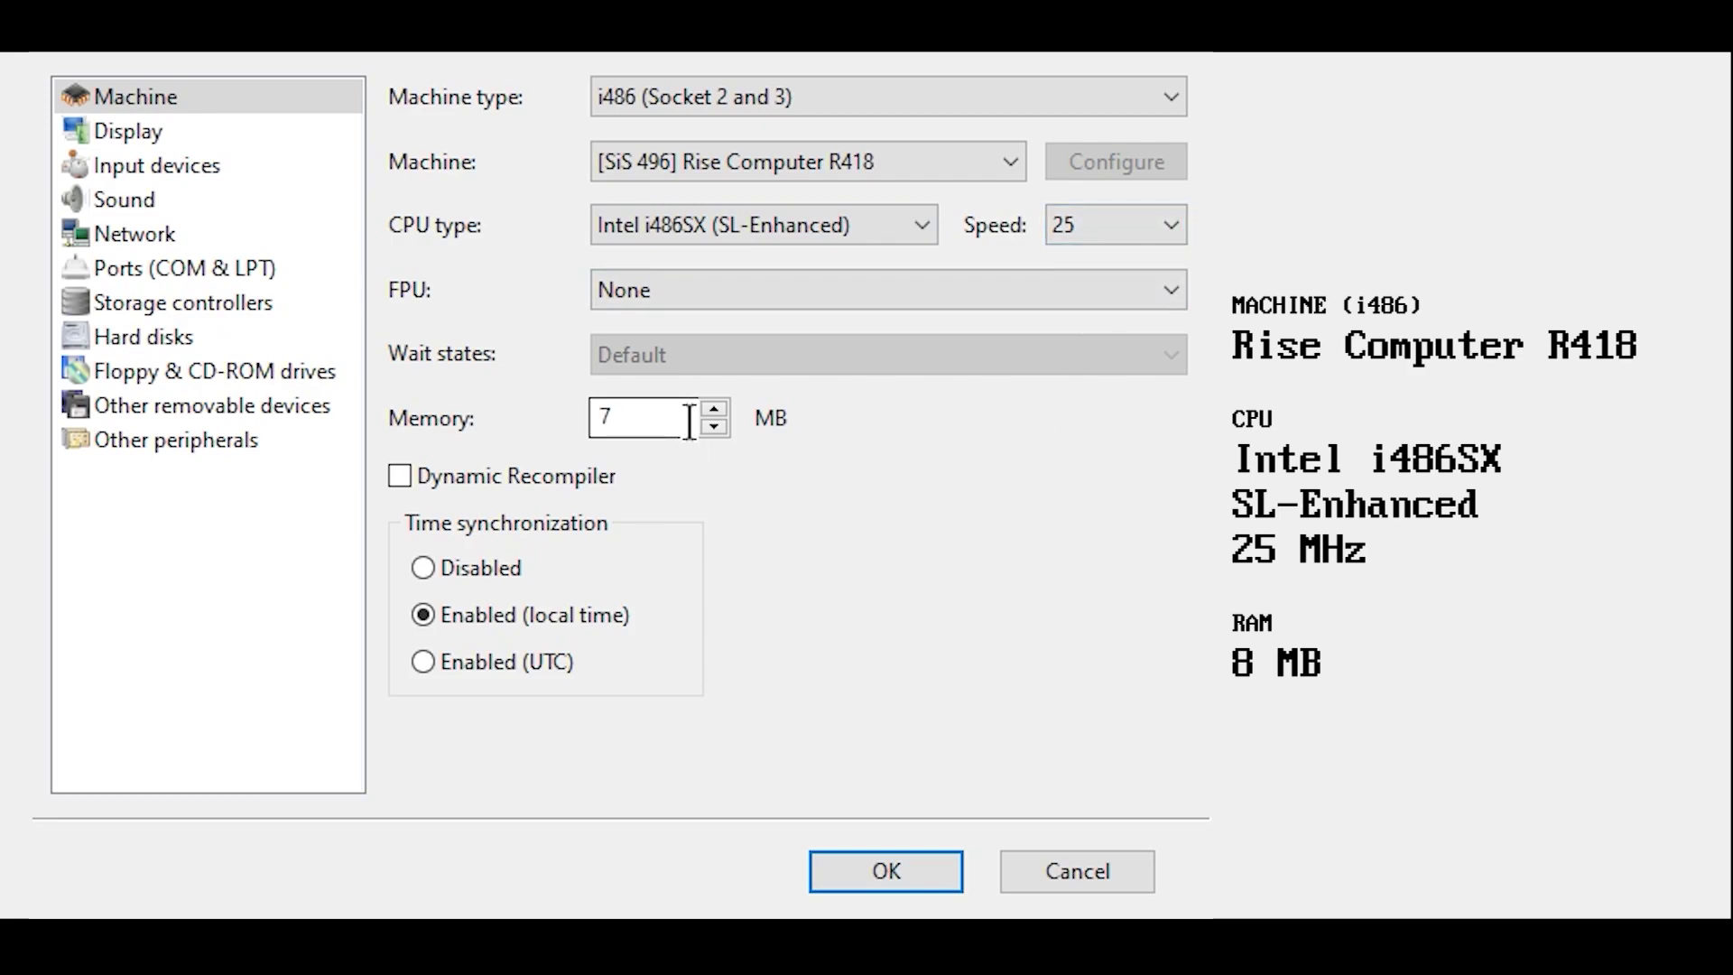
Choose the [ISA] Trident TVGA 8900D video card for the display and accept its 1 MB memory size.
{"action": "left_click", "coordinate": [127, 131]}
{"action": "left_click", "coordinate": [1015, 97]}
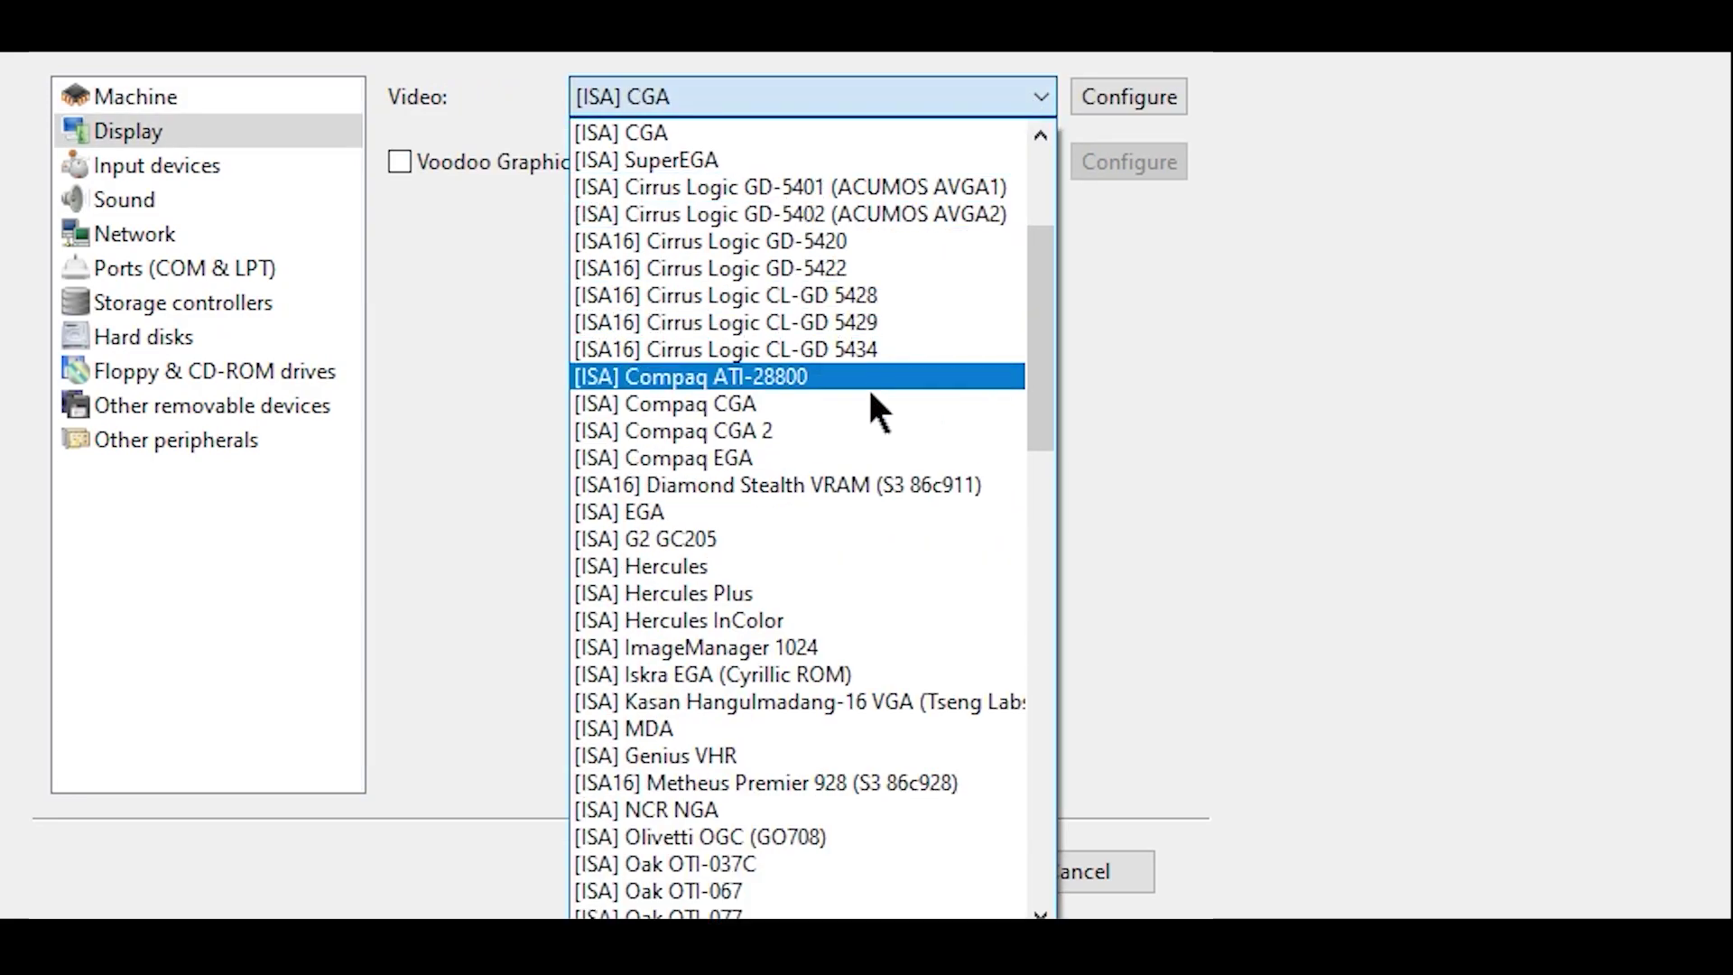
{"action": "scroll", "coordinate": [862, 406], "scroll_direction": "down", "scroll_amount": 6}
{"action": "scroll", "coordinate": [862, 411], "scroll_direction": "down", "scroll_amount": 5}
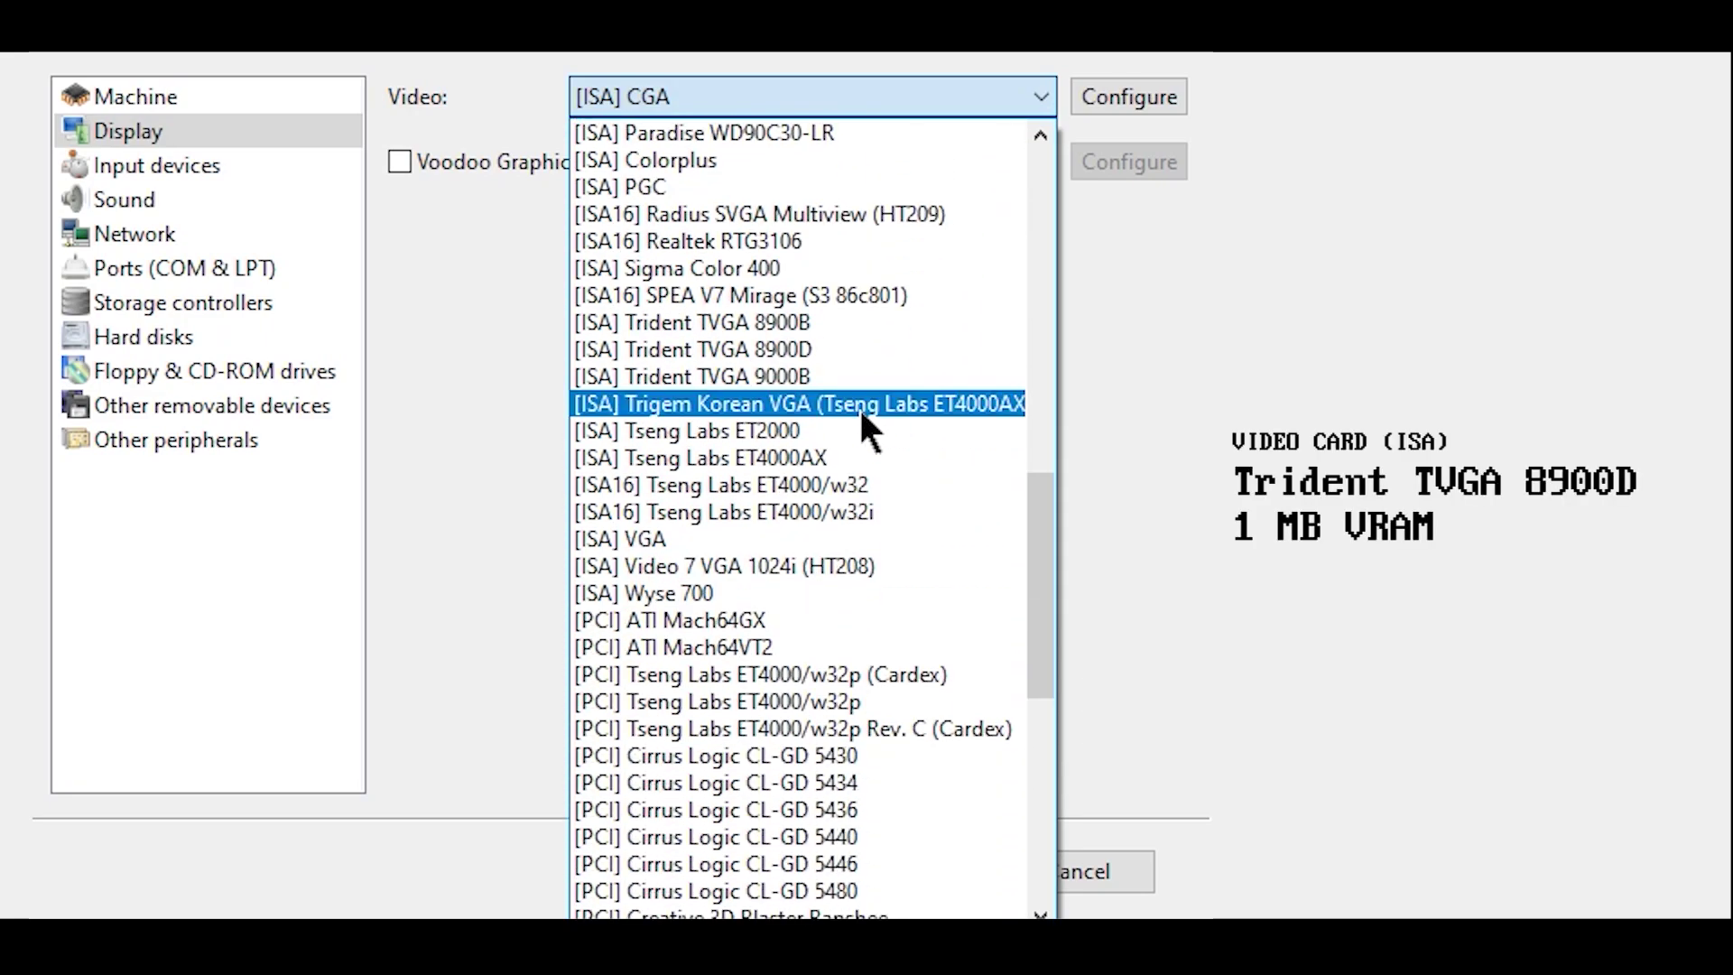
{"action": "left_click", "coordinate": [875, 348]}
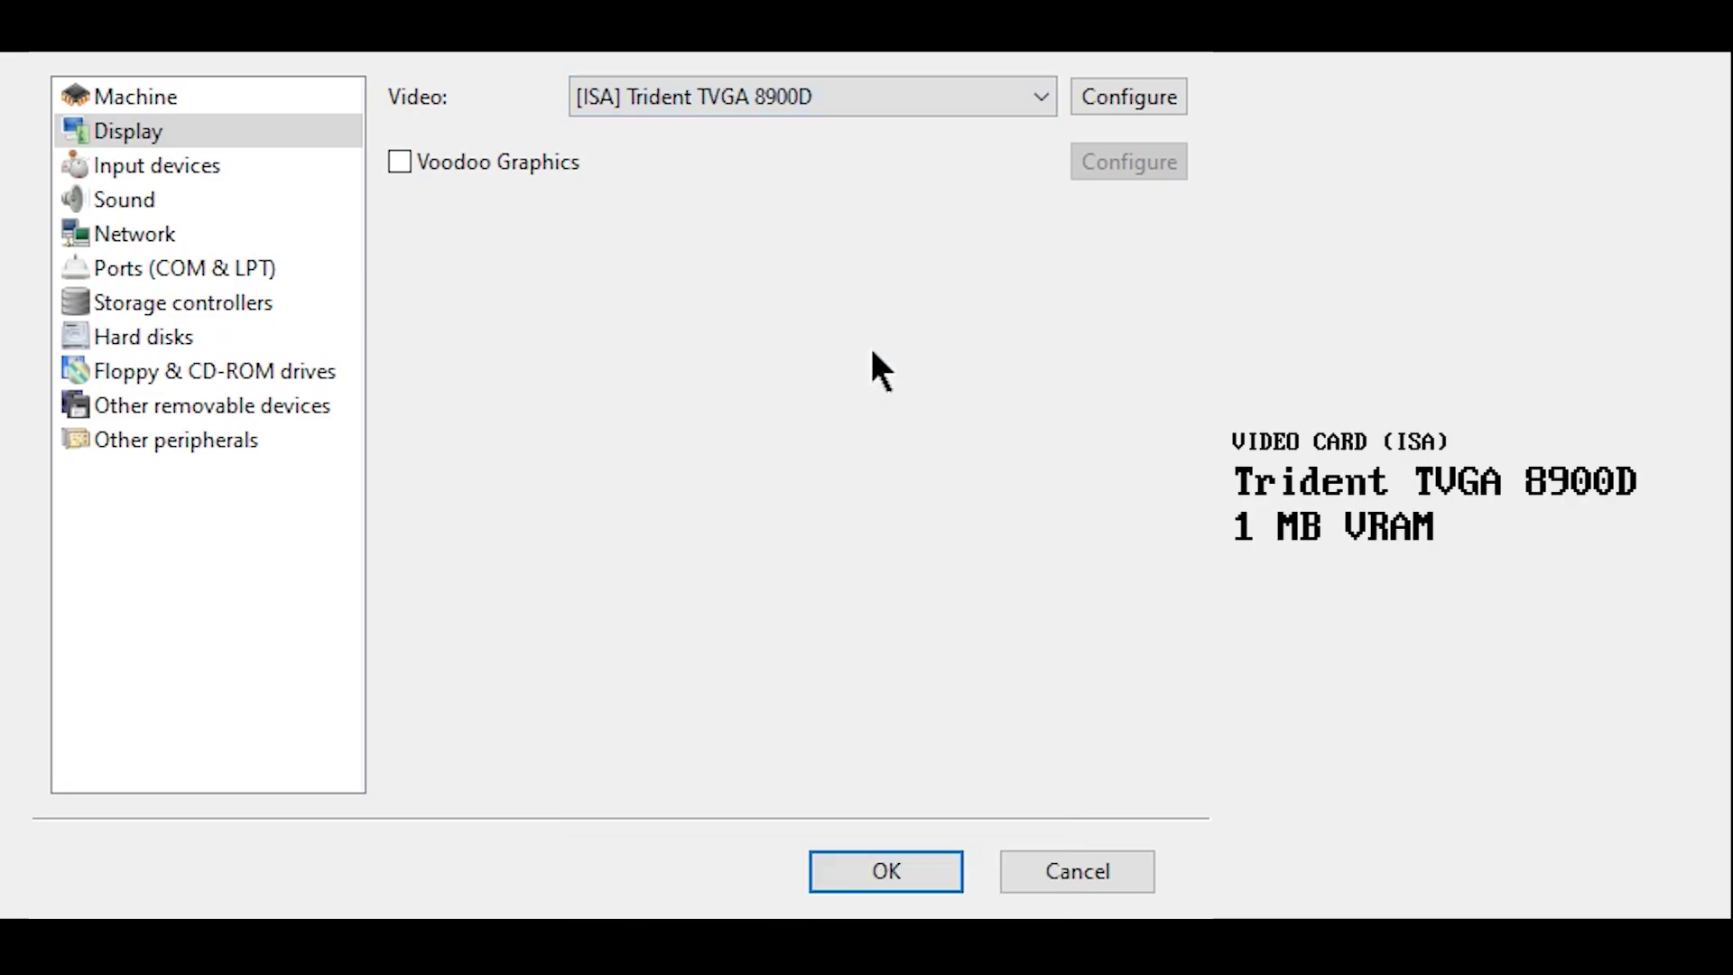
{"action": "left_click", "coordinate": [1130, 96]}
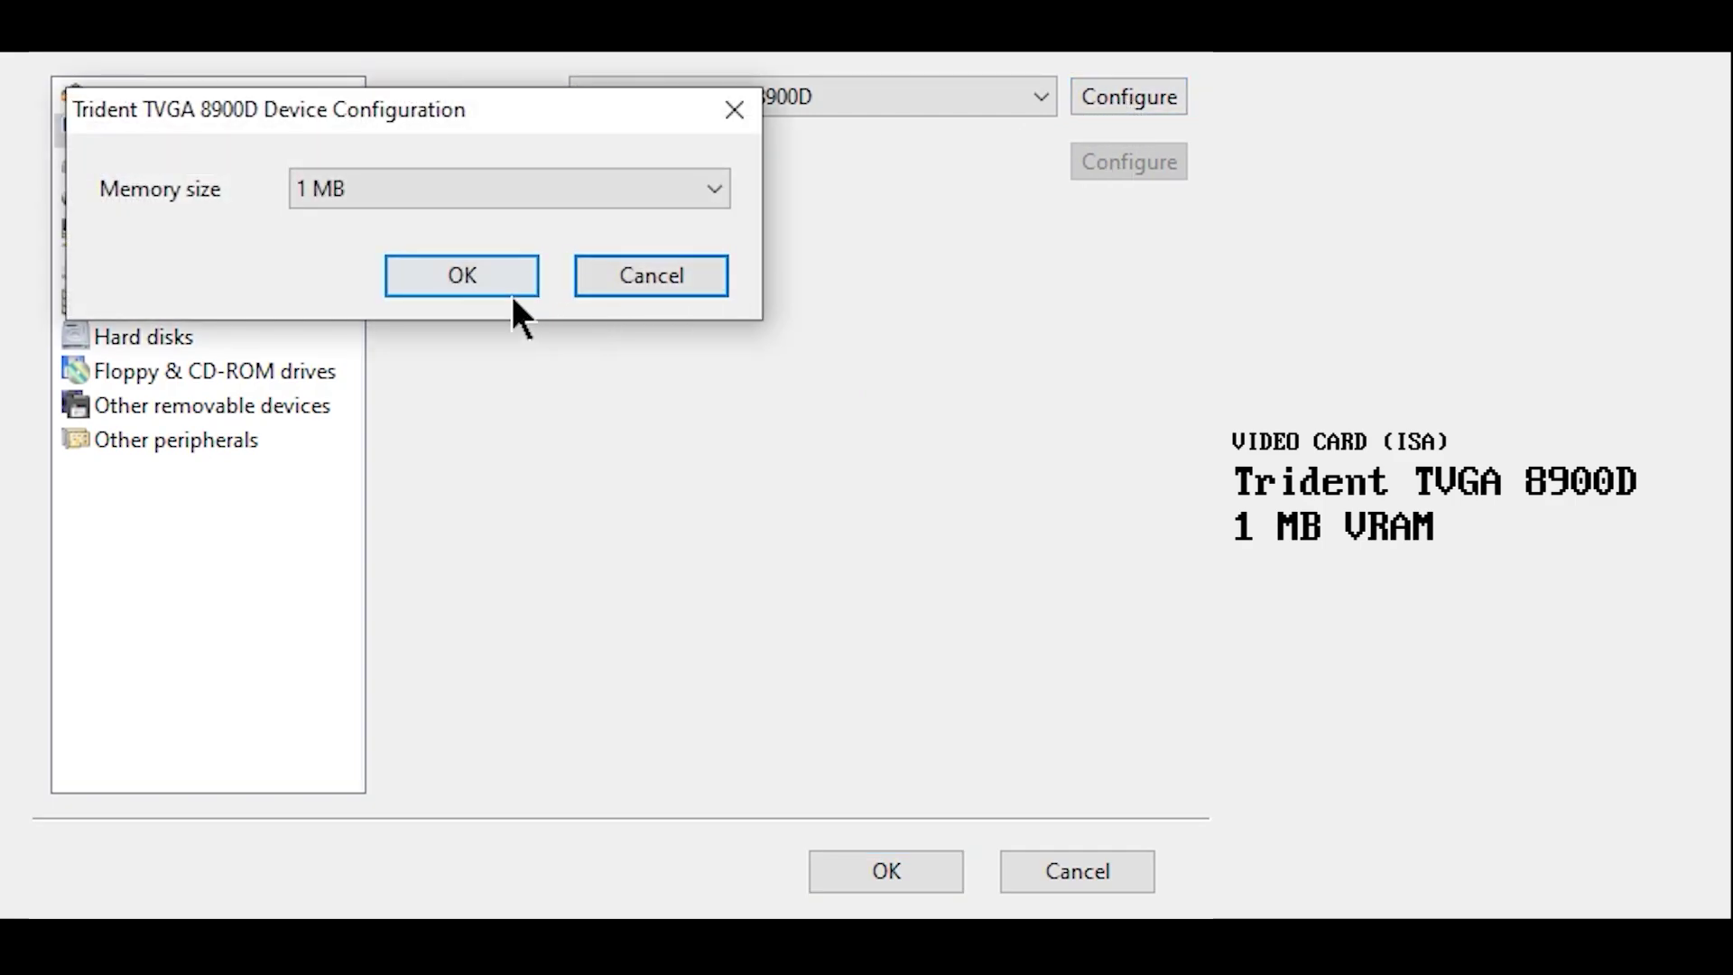
{"action": "left_click", "coordinate": [462, 275]}
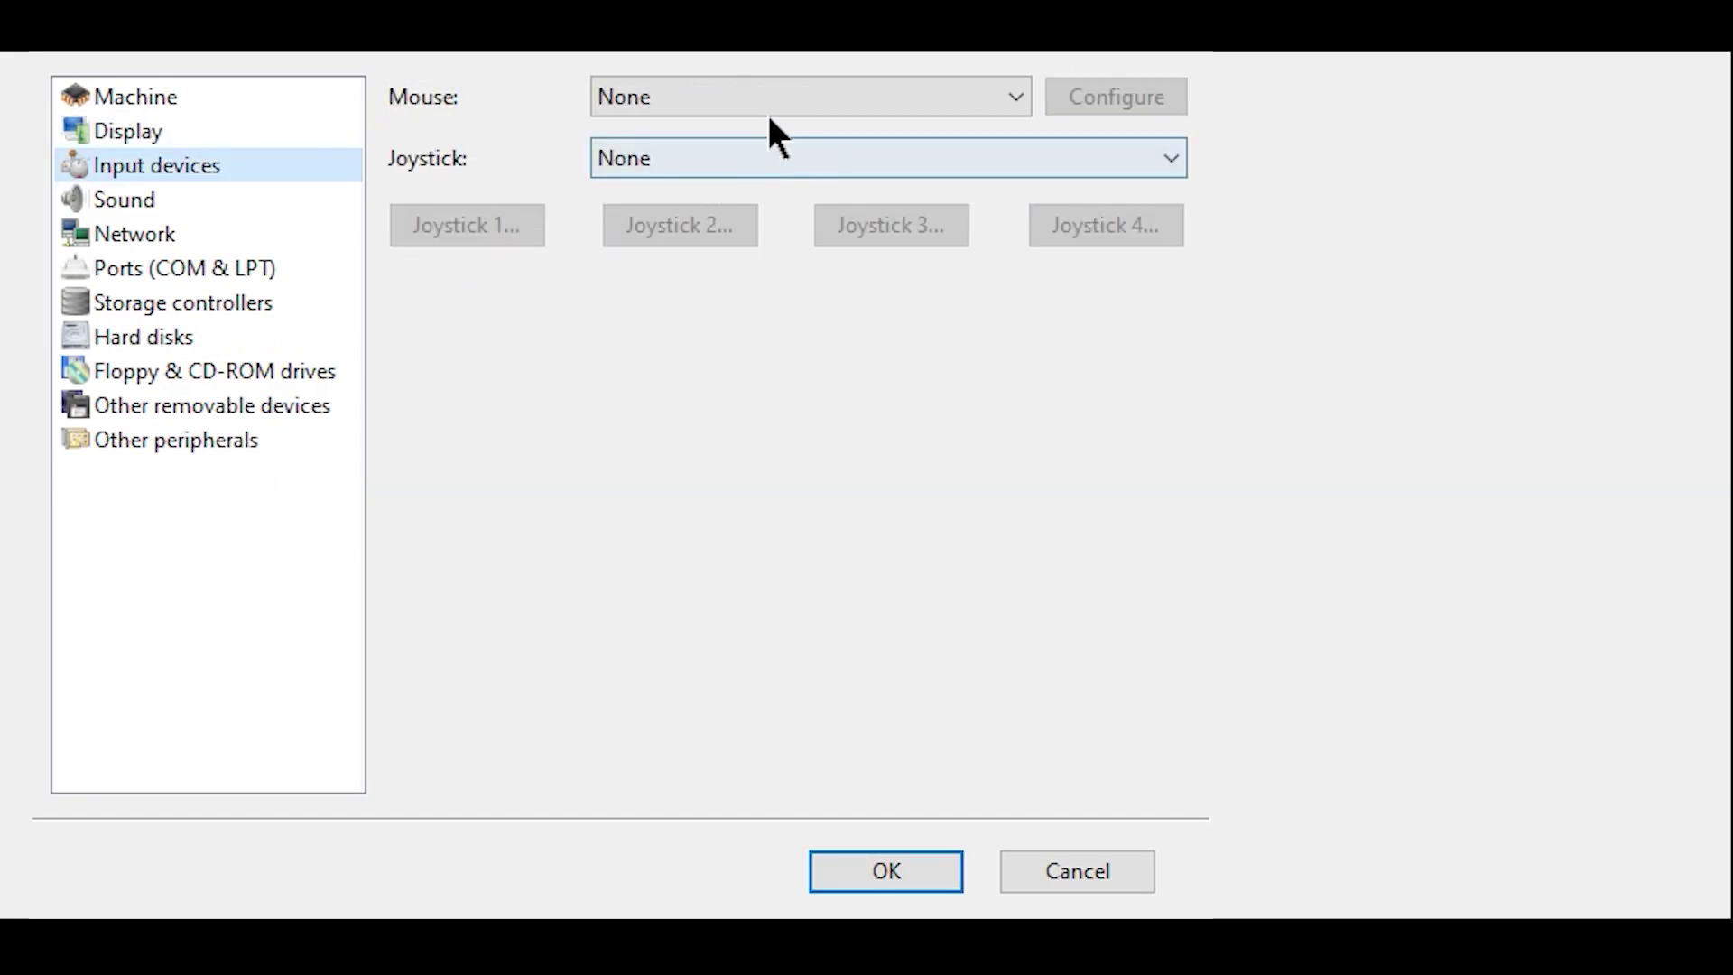
Set the mouse to Microsoft Serial Mouse and accept its COM1, two-button configuration.
{"action": "left_click", "coordinate": [792, 96]}
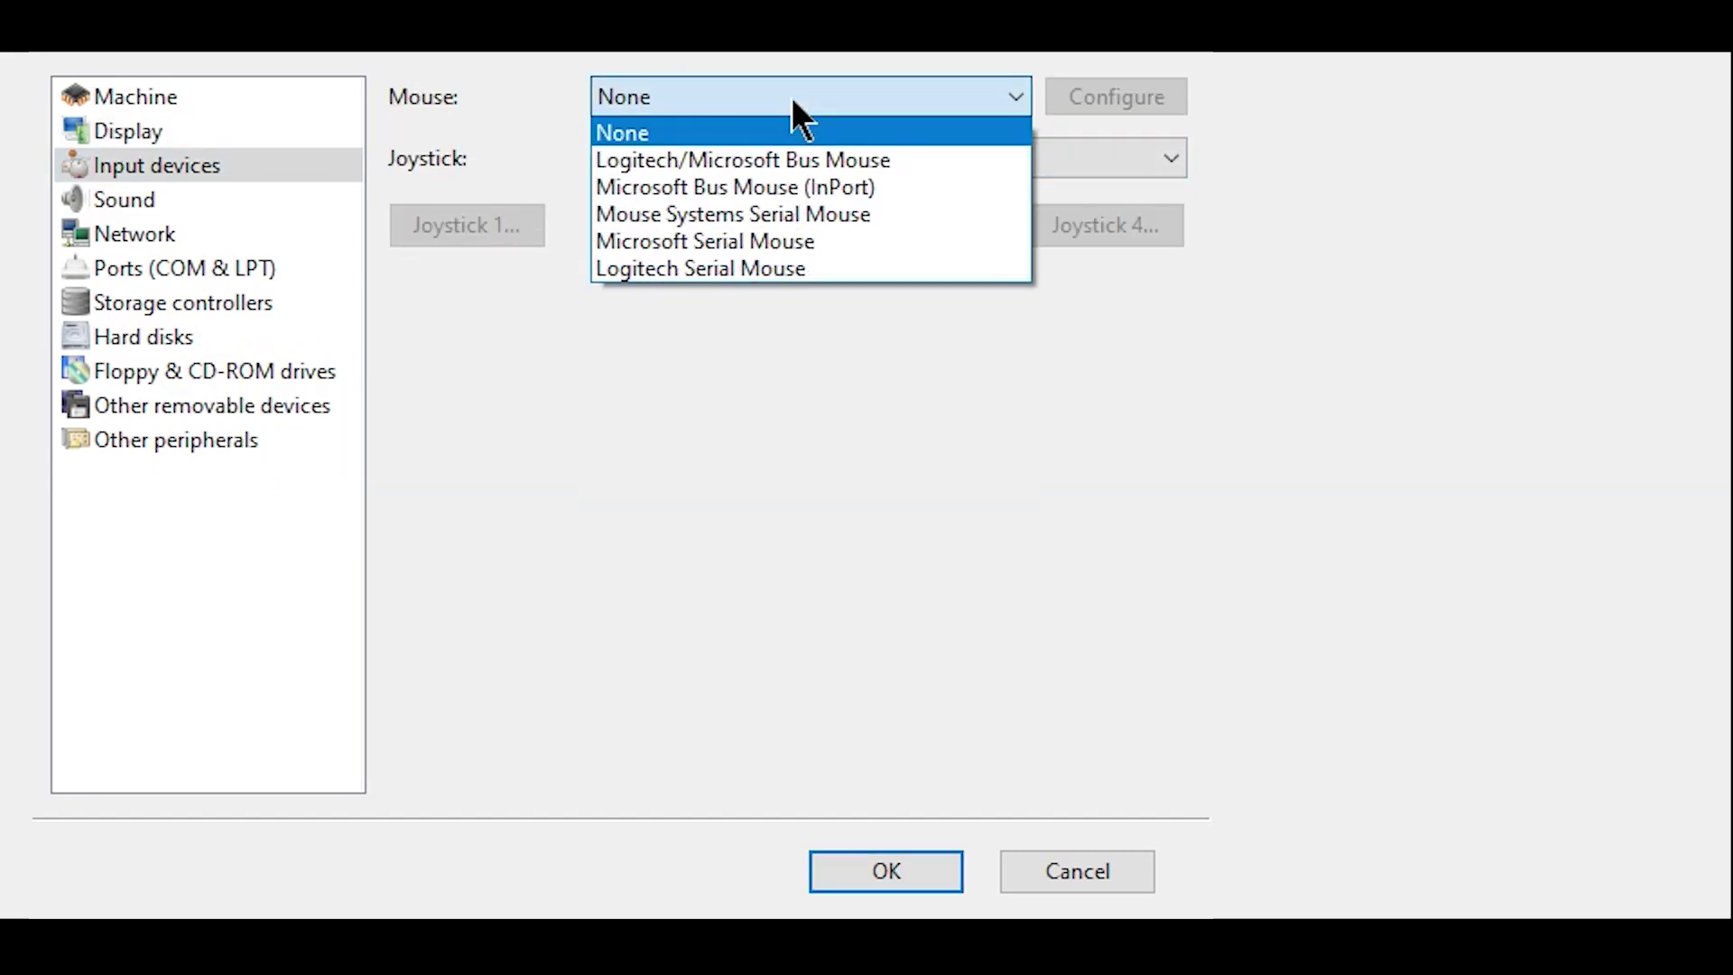
{"action": "left_click", "coordinate": [746, 242]}
{"action": "left_click", "coordinate": [1093, 96]}
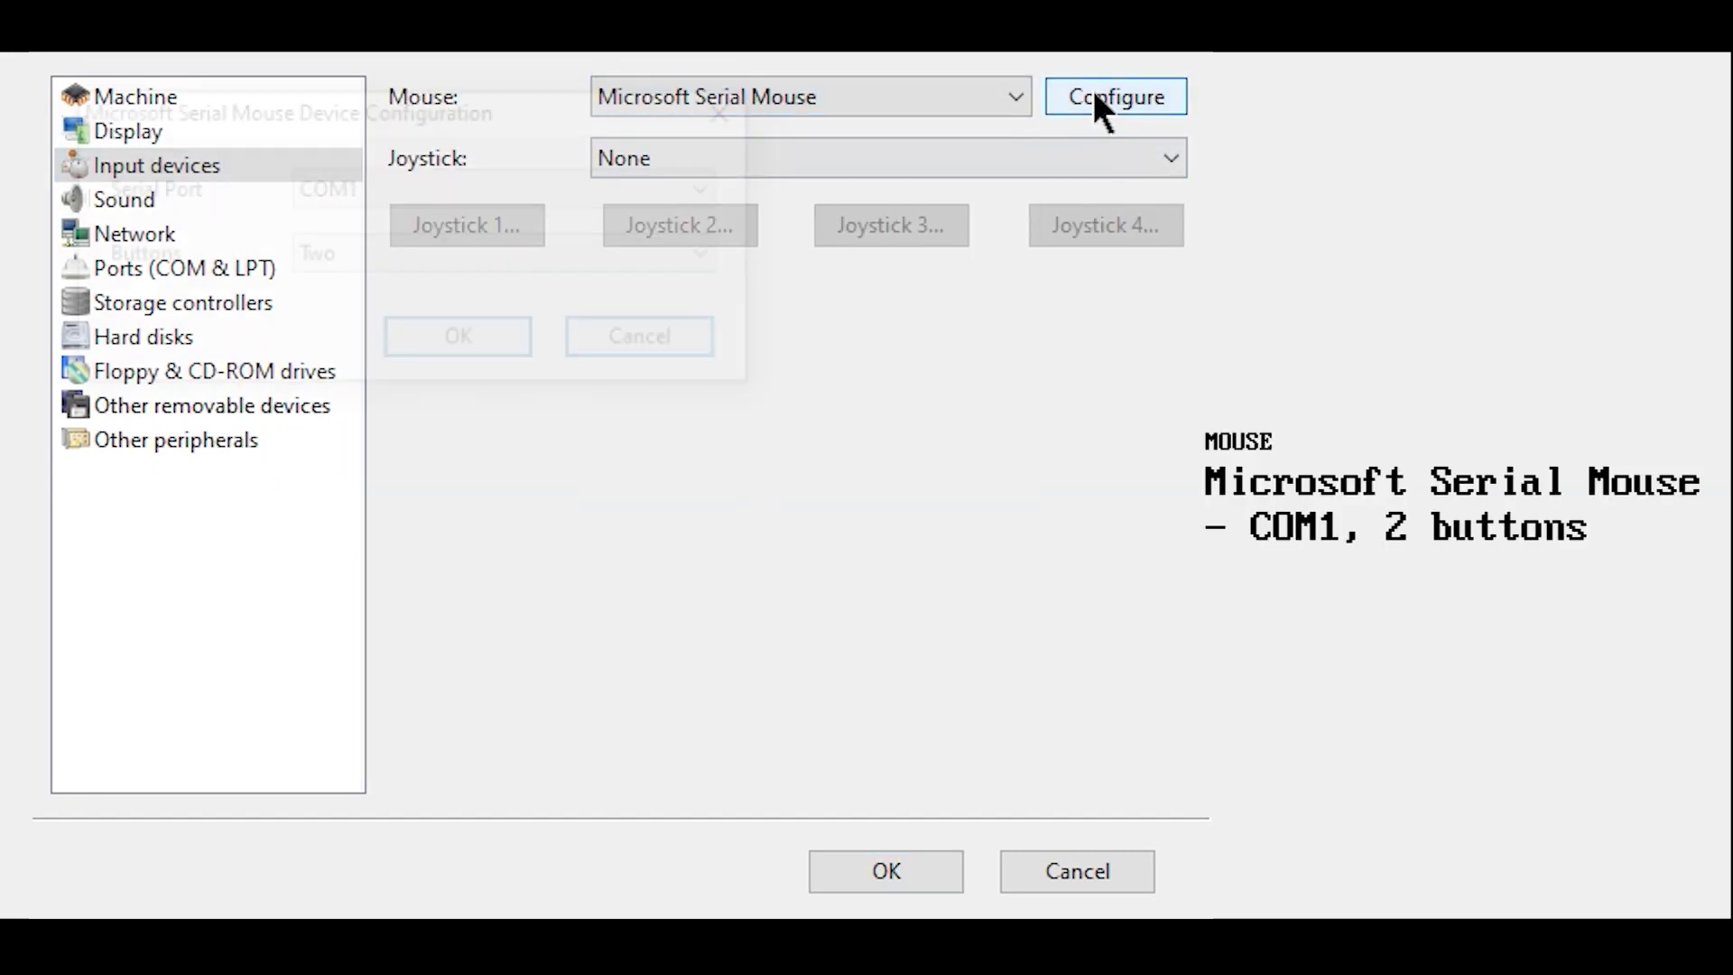
{"action": "left_click", "coordinate": [490, 349]}
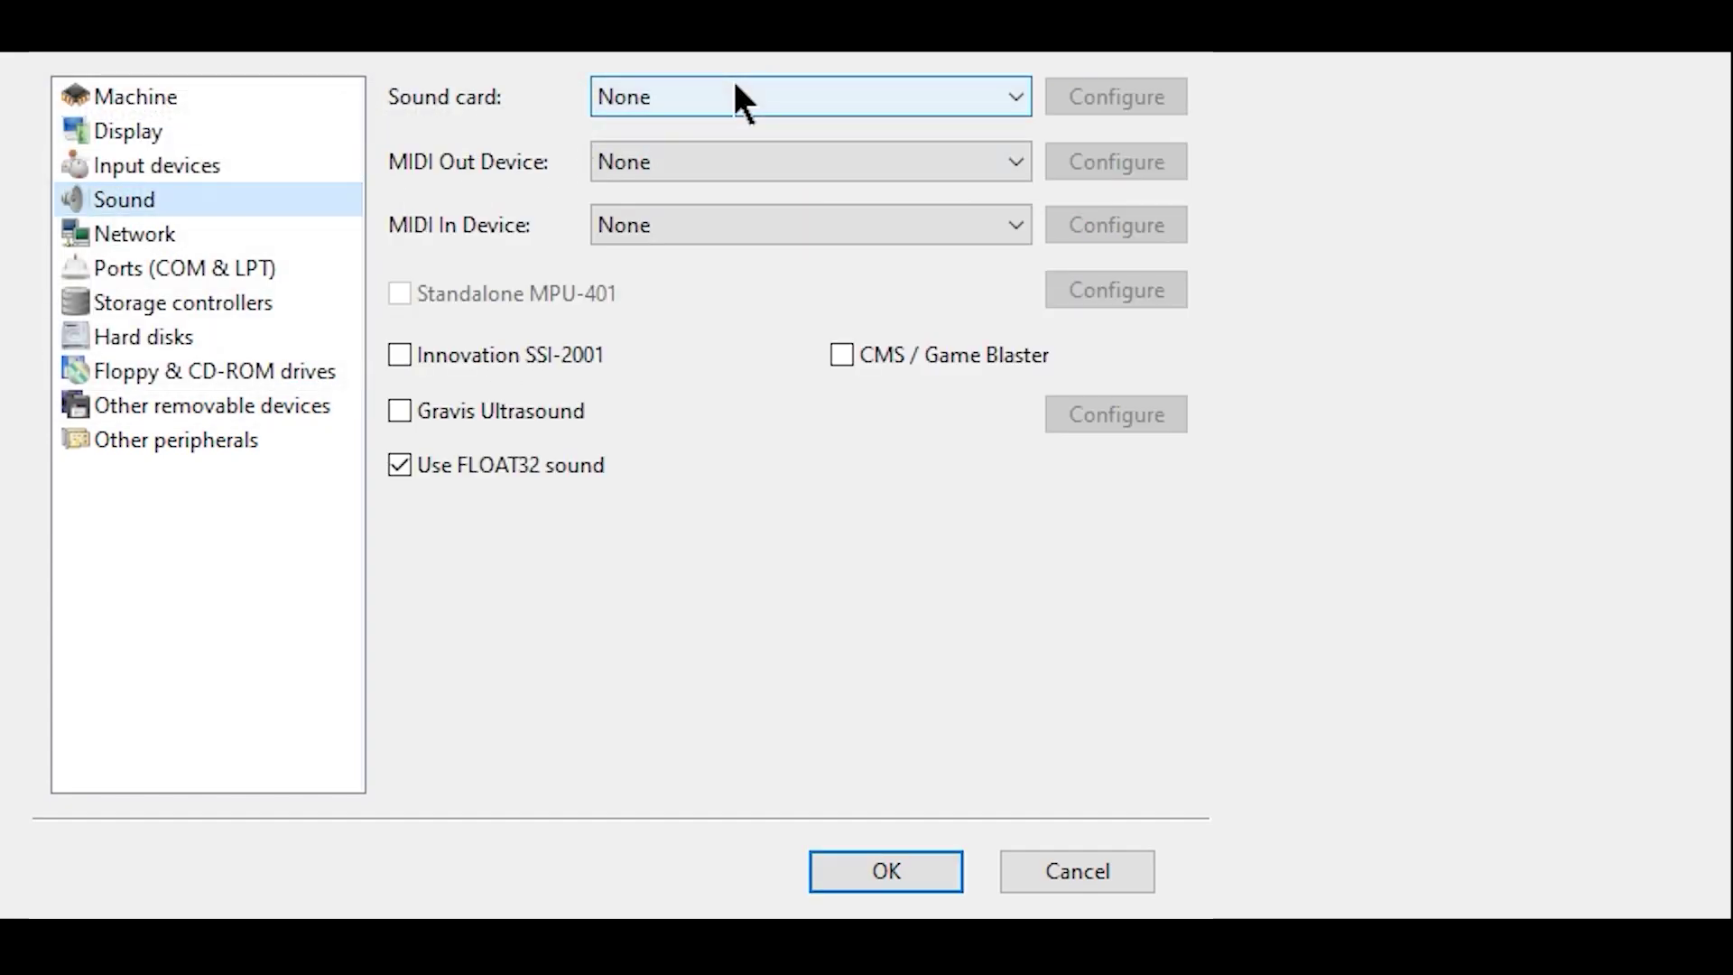
Add the [ISA] Sound Blaster Pro v1 sound card with IRQ 5 and set the MIDI output device to System MIDI.
{"action": "left_click", "coordinate": [736, 86]}
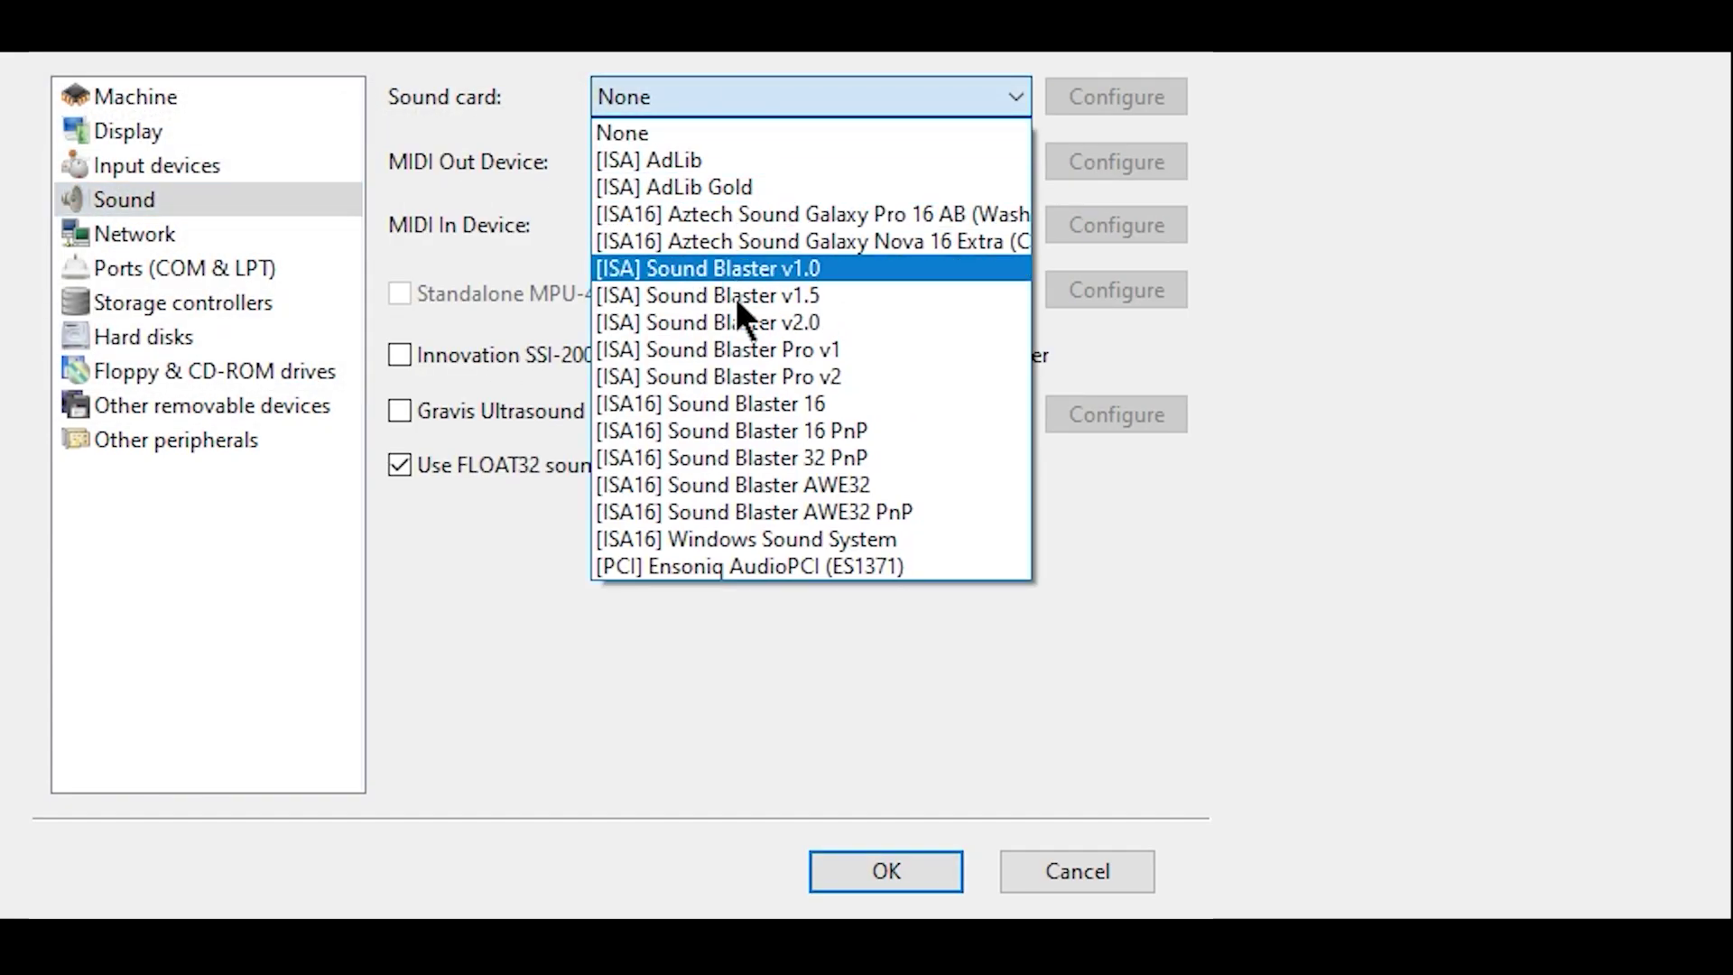
{"action": "left_click", "coordinate": [734, 352]}
{"action": "left_click", "coordinate": [1158, 90]}
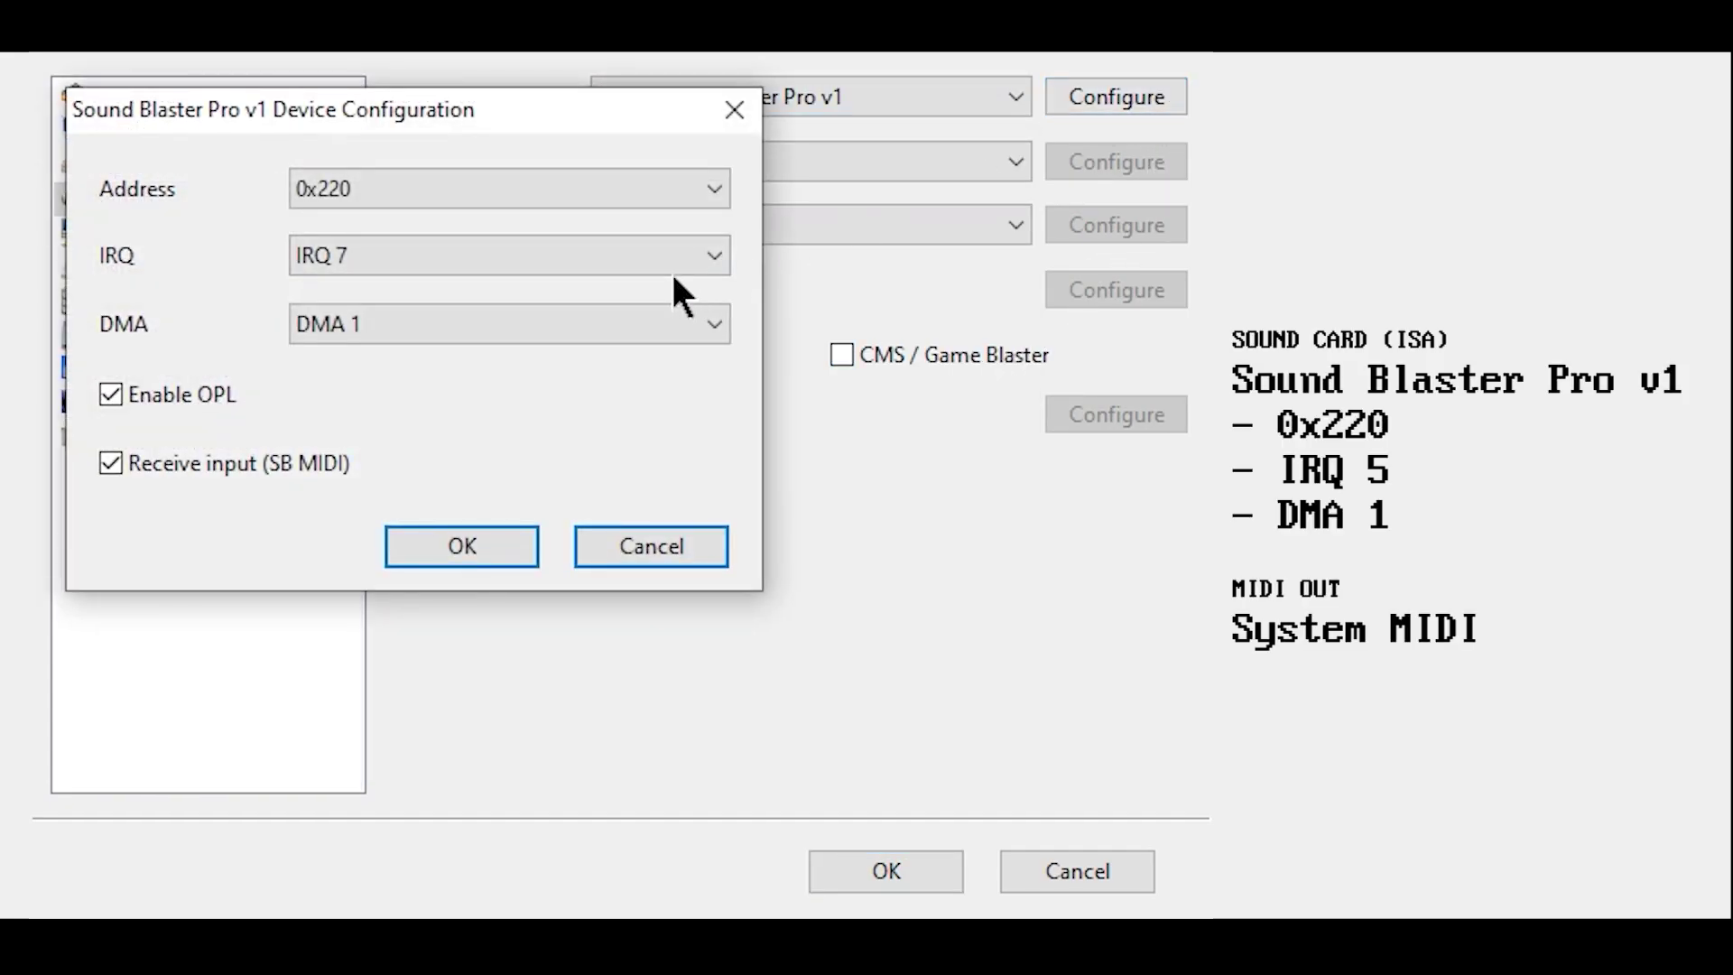
{"action": "scroll", "coordinate": [670, 269], "scroll_direction": "up", "scroll_amount": 1}
{"action": "left_click", "coordinate": [478, 532]}
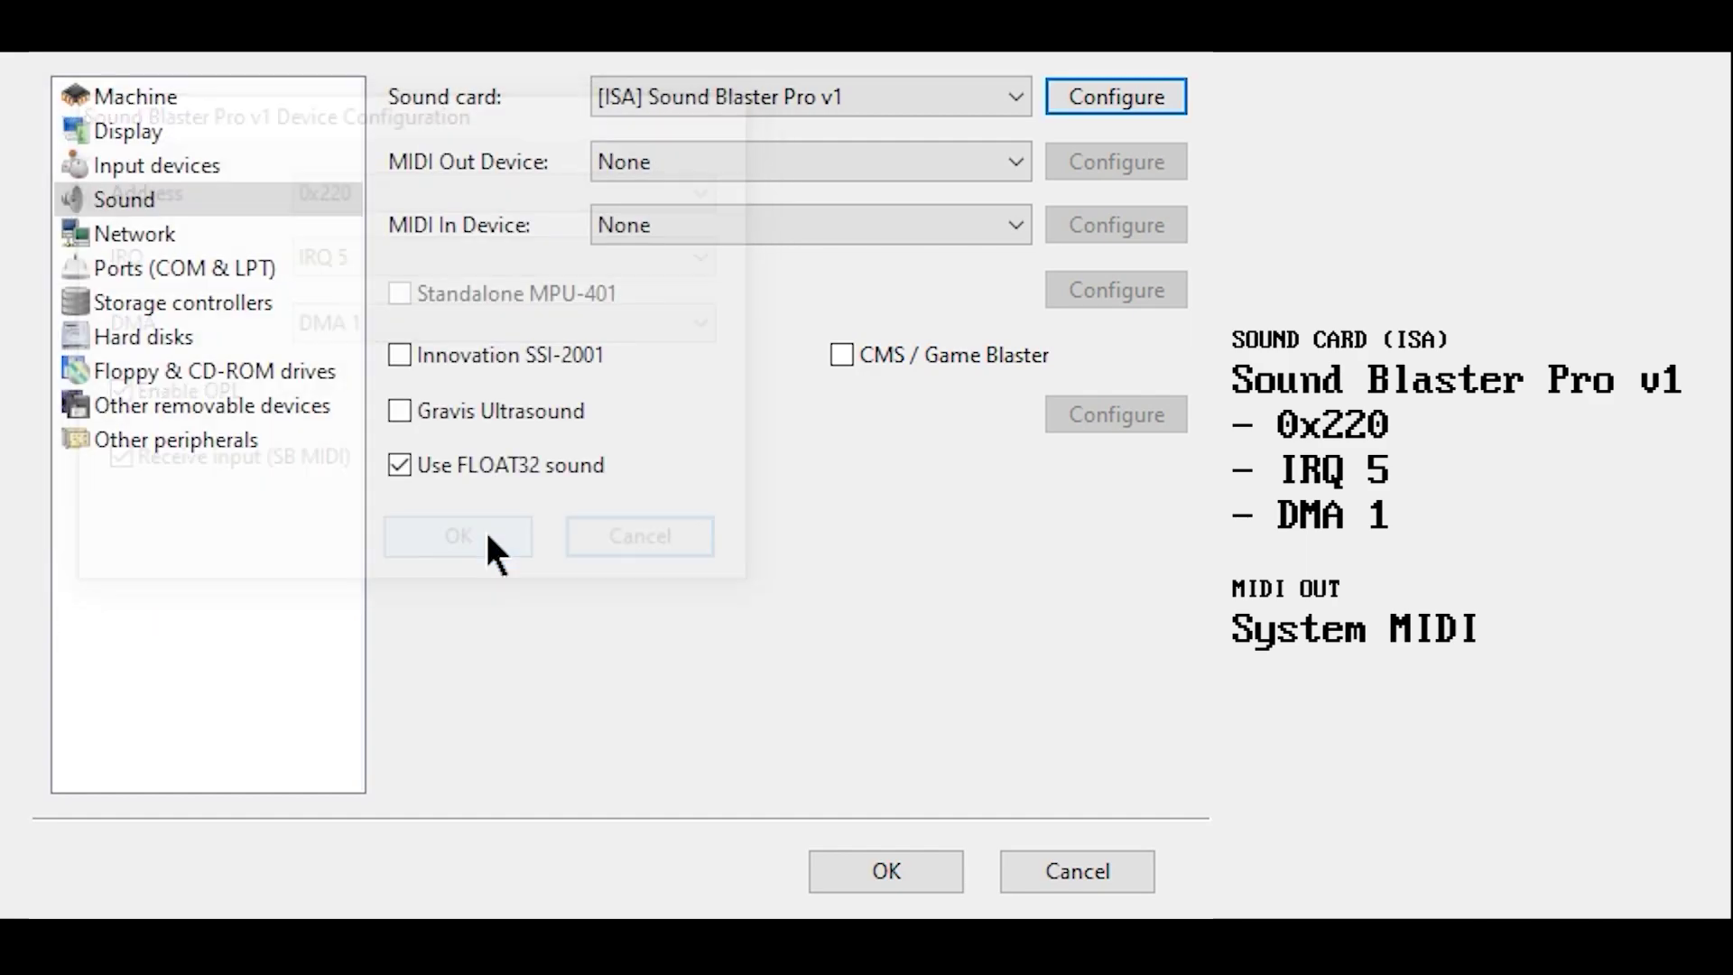
{"action": "left_click", "coordinate": [887, 160]}
{"action": "left_click", "coordinate": [804, 309]}
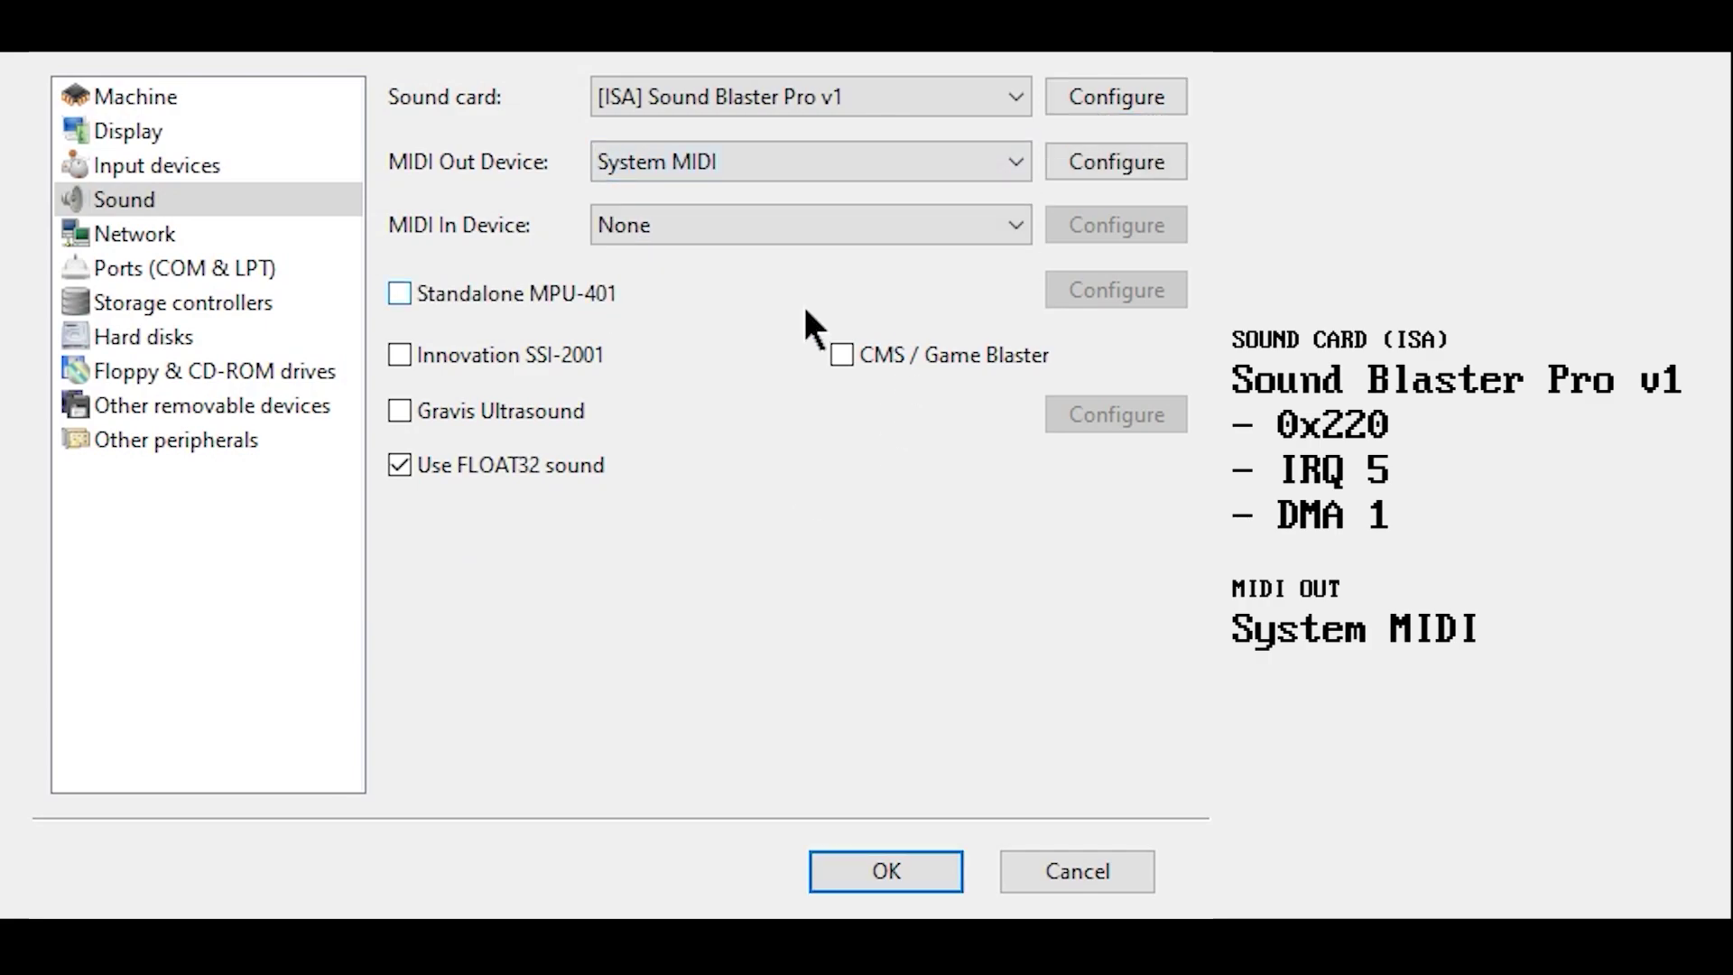
Set the hard disk controller to Internal controller in the storage controller settings.
{"action": "left_click", "coordinate": [181, 302]}
{"action": "left_click", "coordinate": [583, 160]}
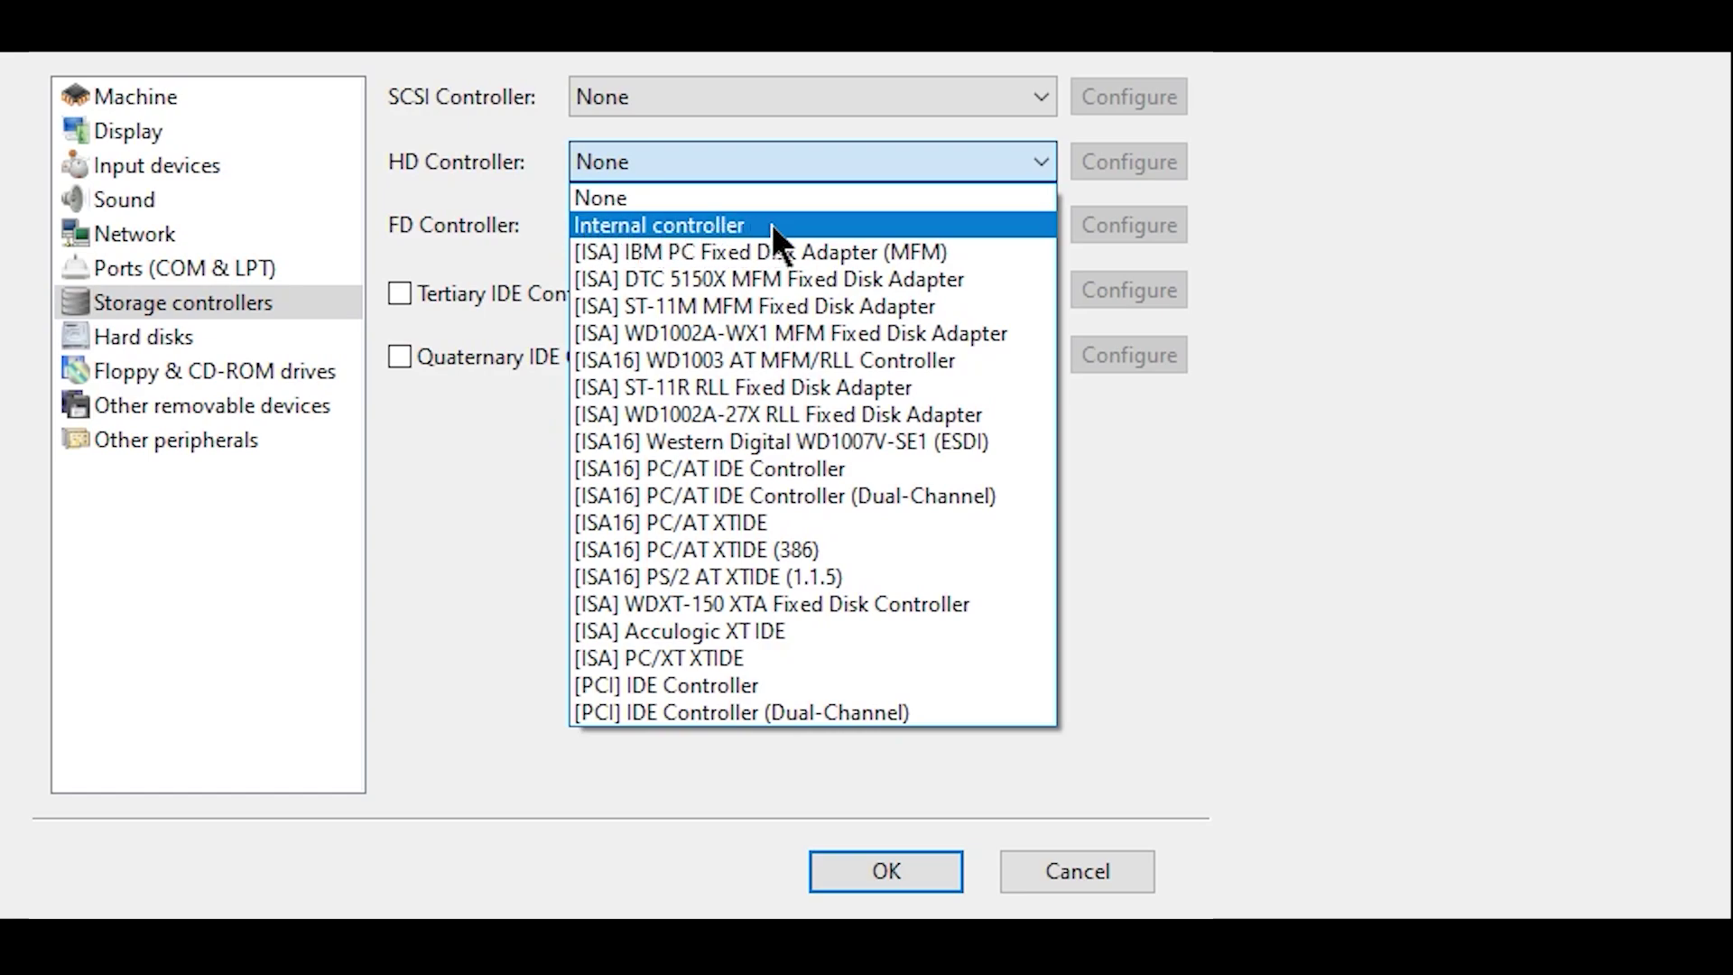
{"action": "left_click", "coordinate": [903, 227]}
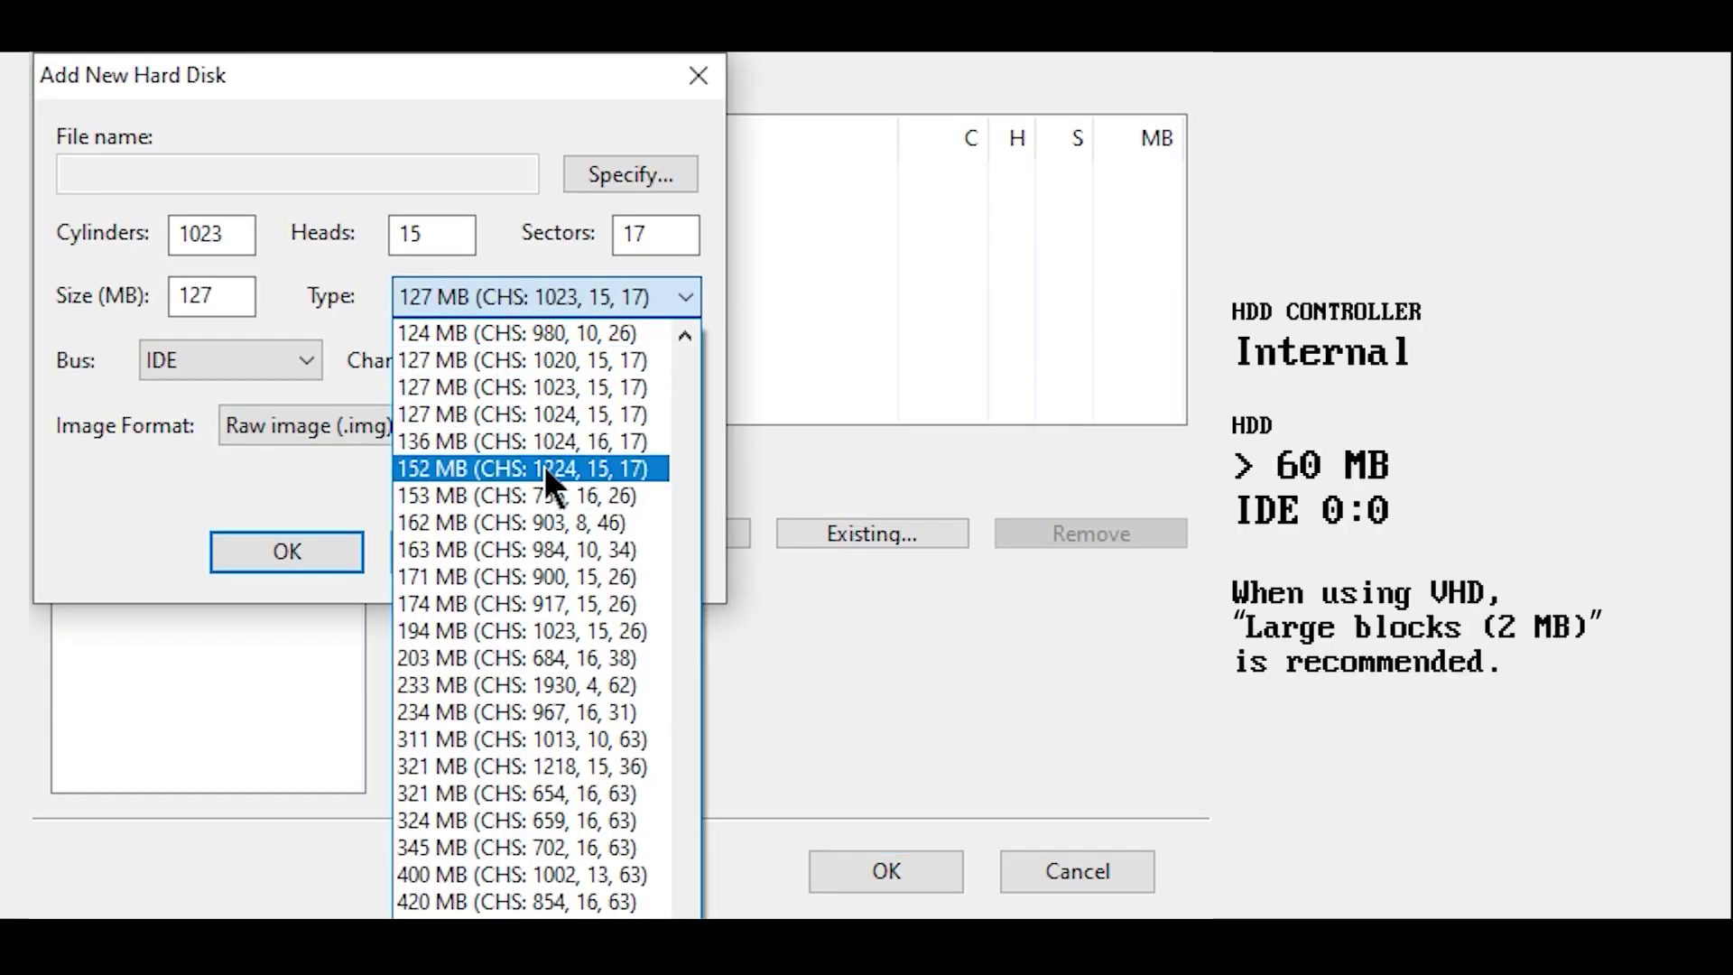
Set the new hard disk's type to 152 MB (CHS: 1224, 15, 17) and choose its image format.
{"action": "left_click", "coordinate": [544, 468]}
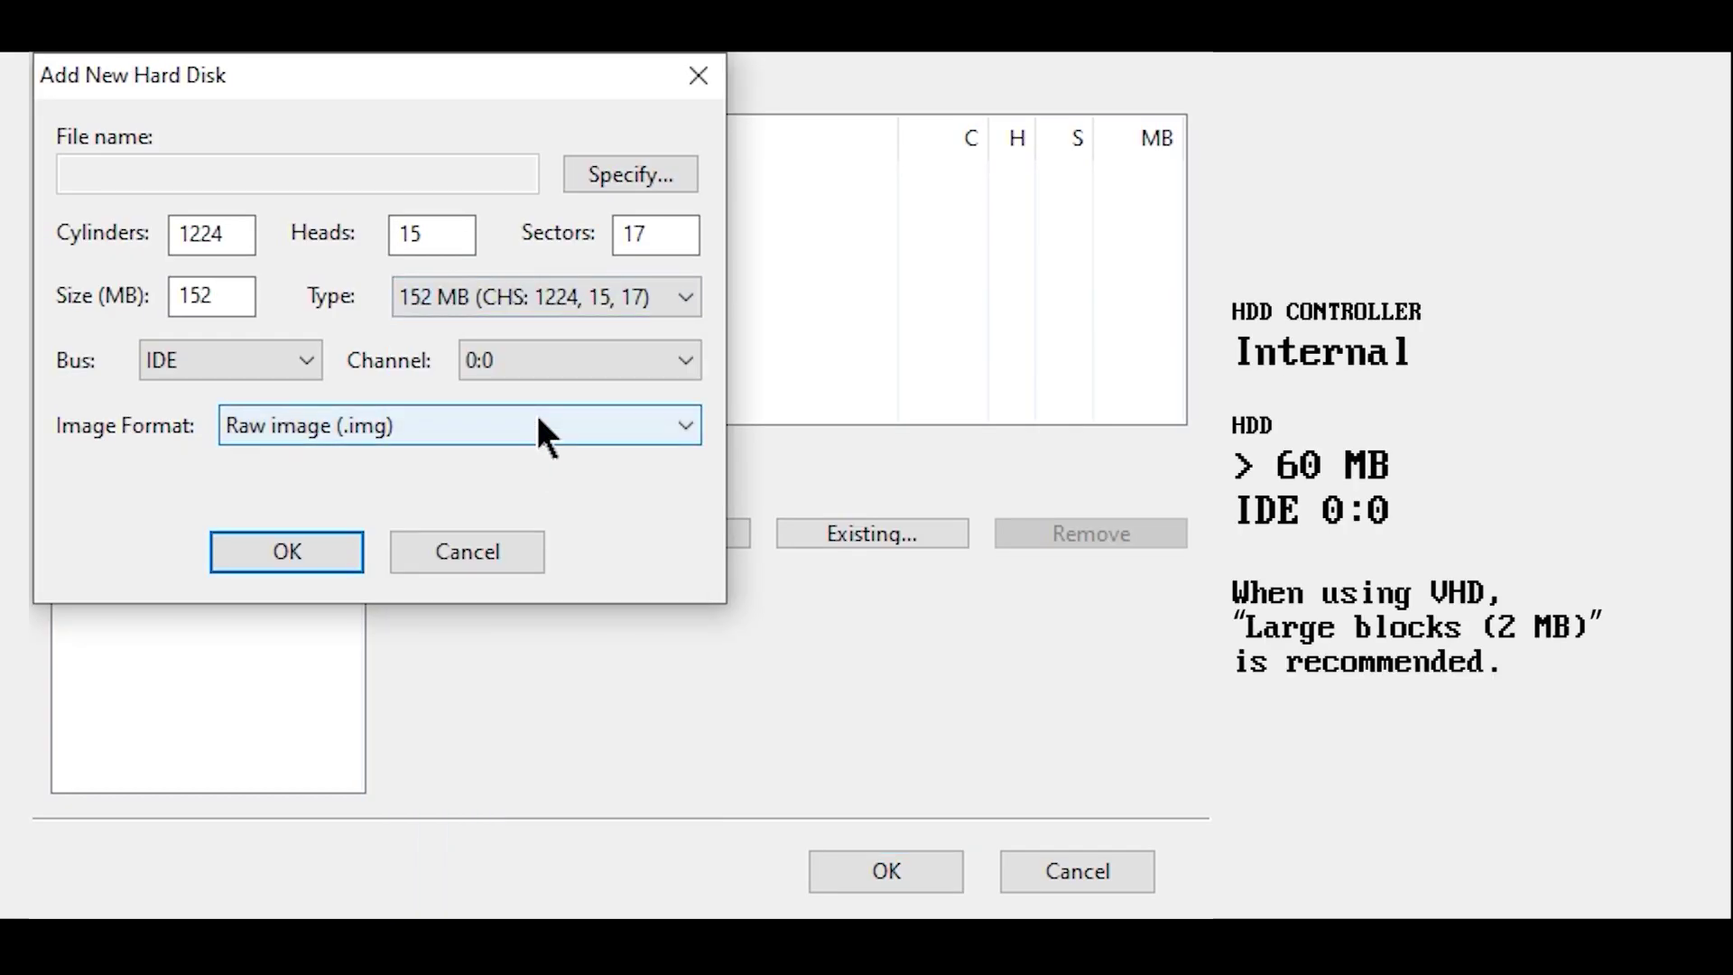
{"action": "left_click", "coordinate": [538, 425]}
{"action": "left_click", "coordinate": [538, 570]}
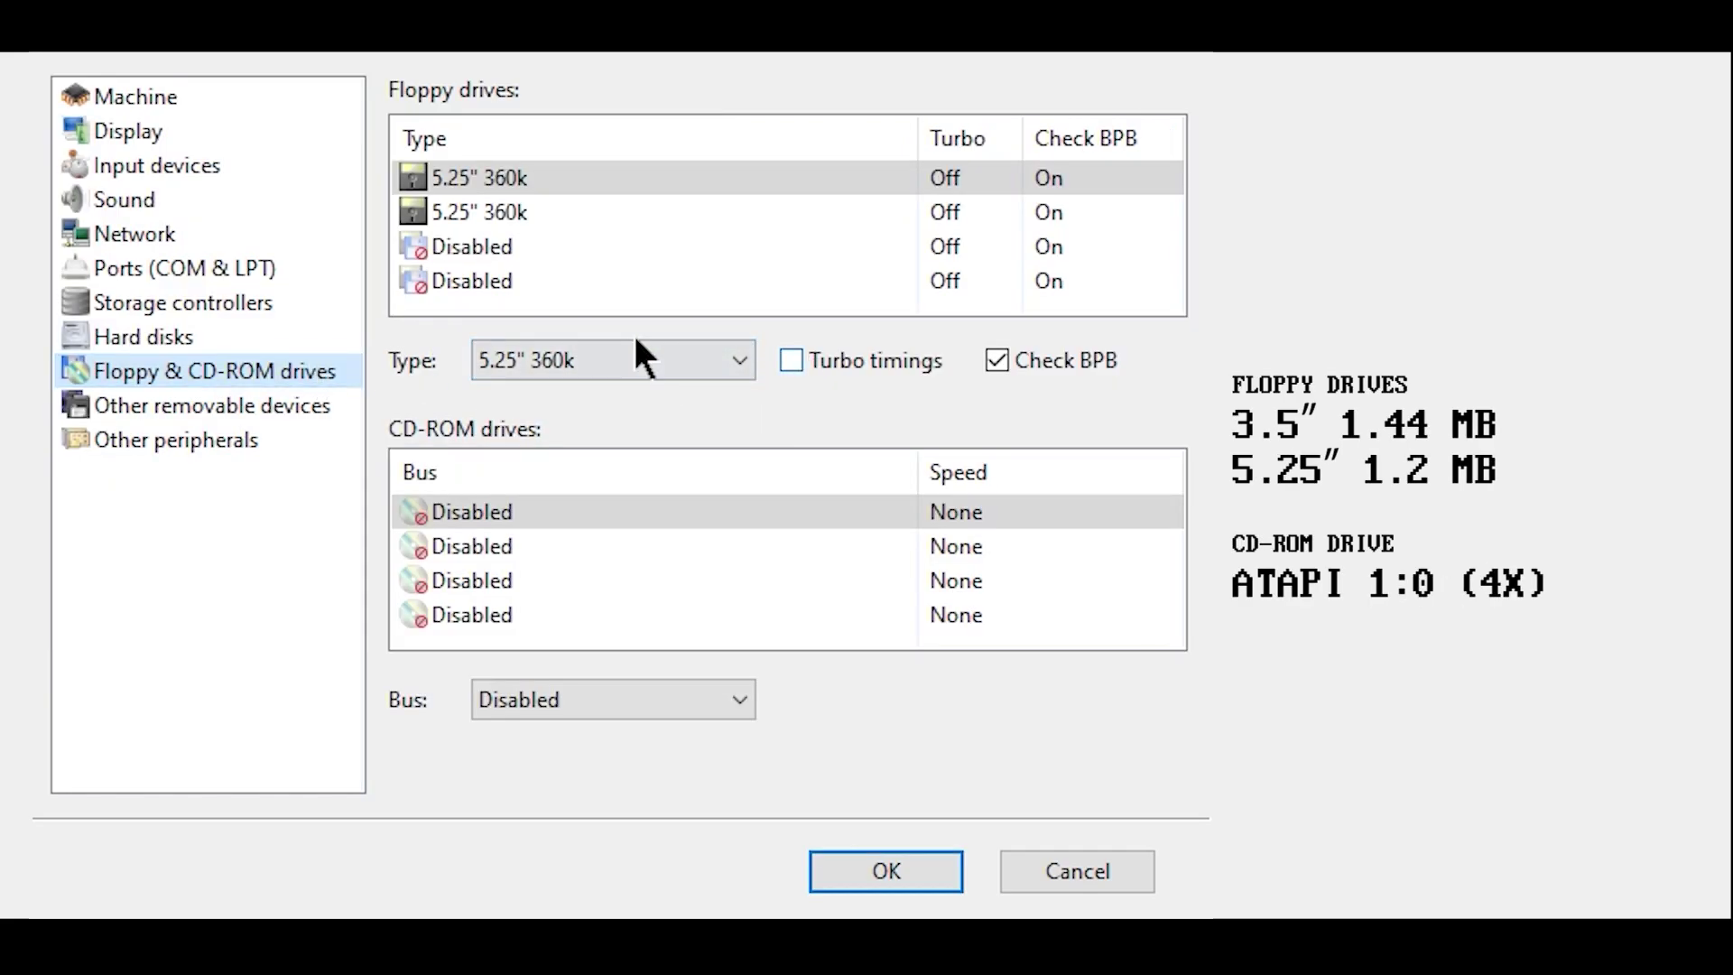
Set the first floppy drive to 3.5" 1.44M and the second to 5.25" 1.2M.
{"action": "left_click", "coordinate": [638, 359]}
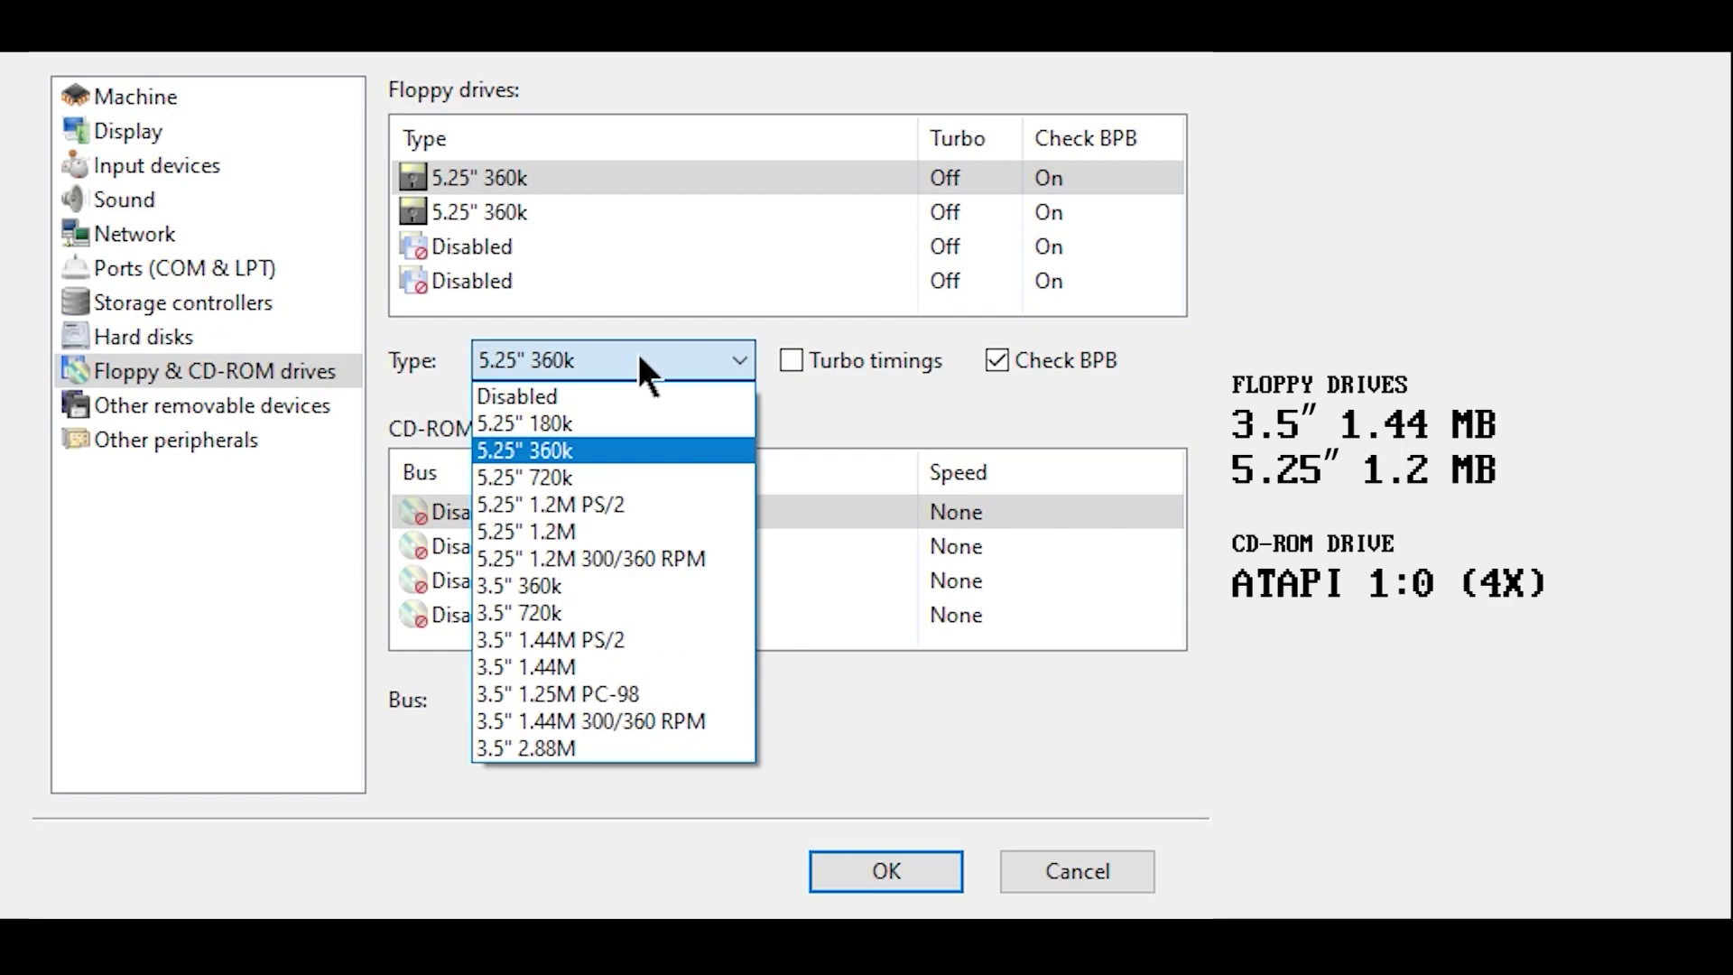
{"action": "left_click", "coordinate": [647, 665]}
{"action": "left_click", "coordinate": [541, 215]}
{"action": "left_click", "coordinate": [664, 359]}
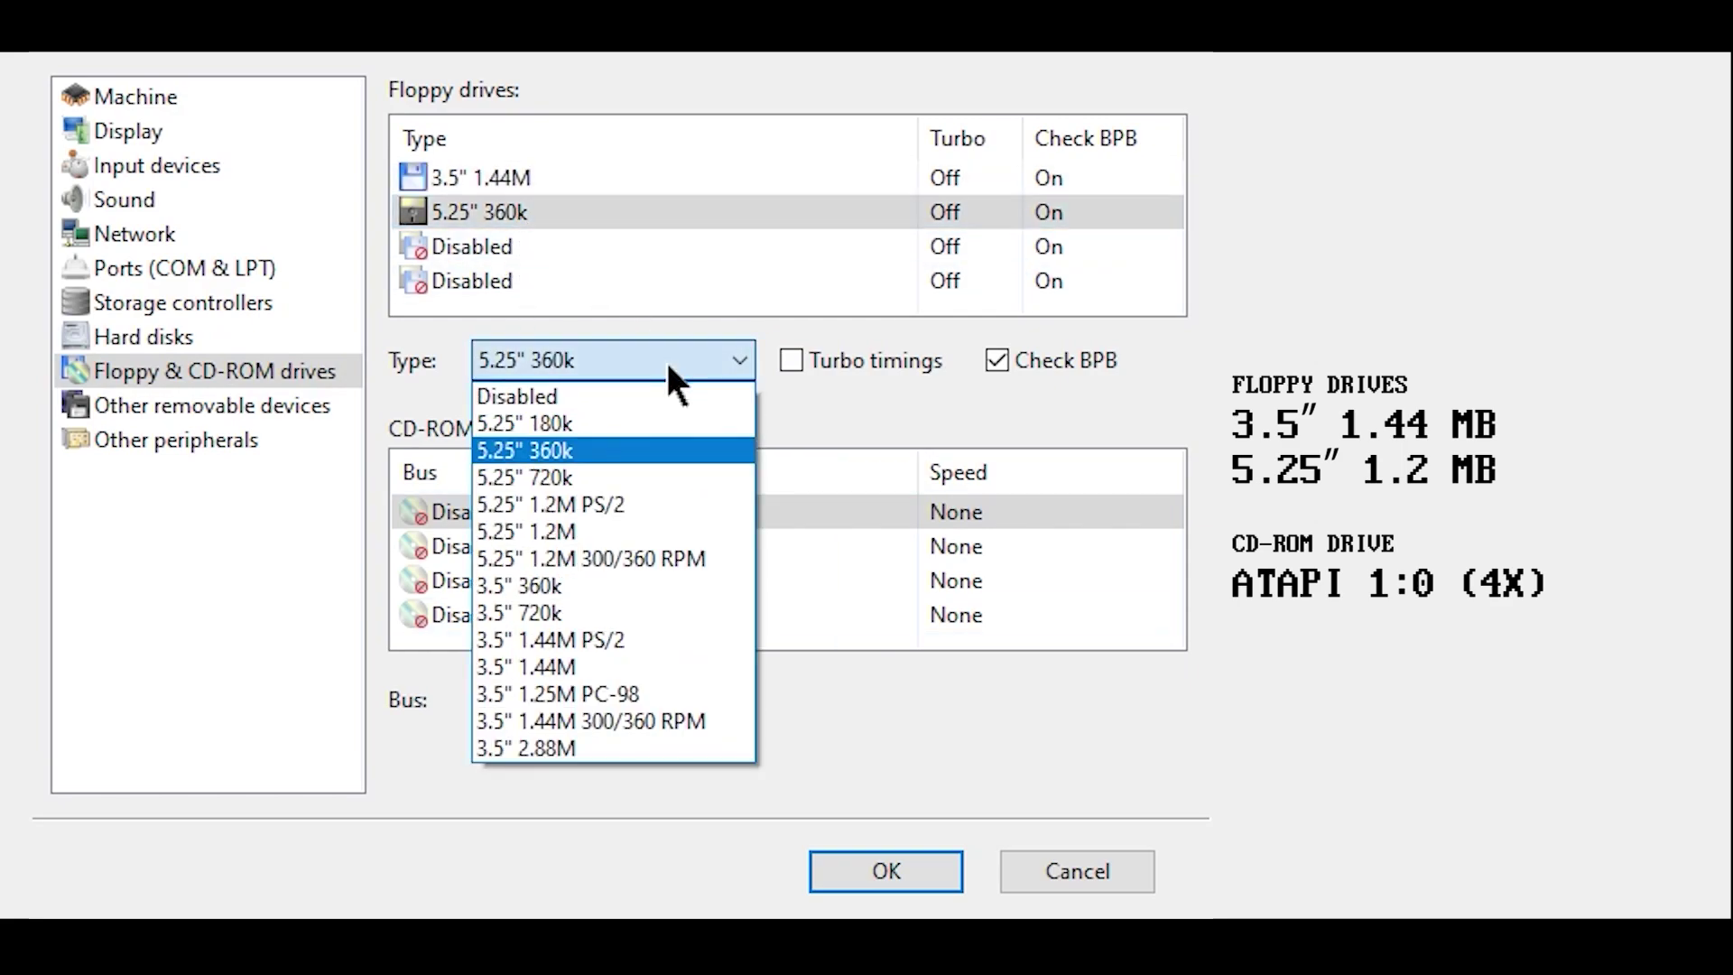
{"action": "left_click", "coordinate": [623, 530]}
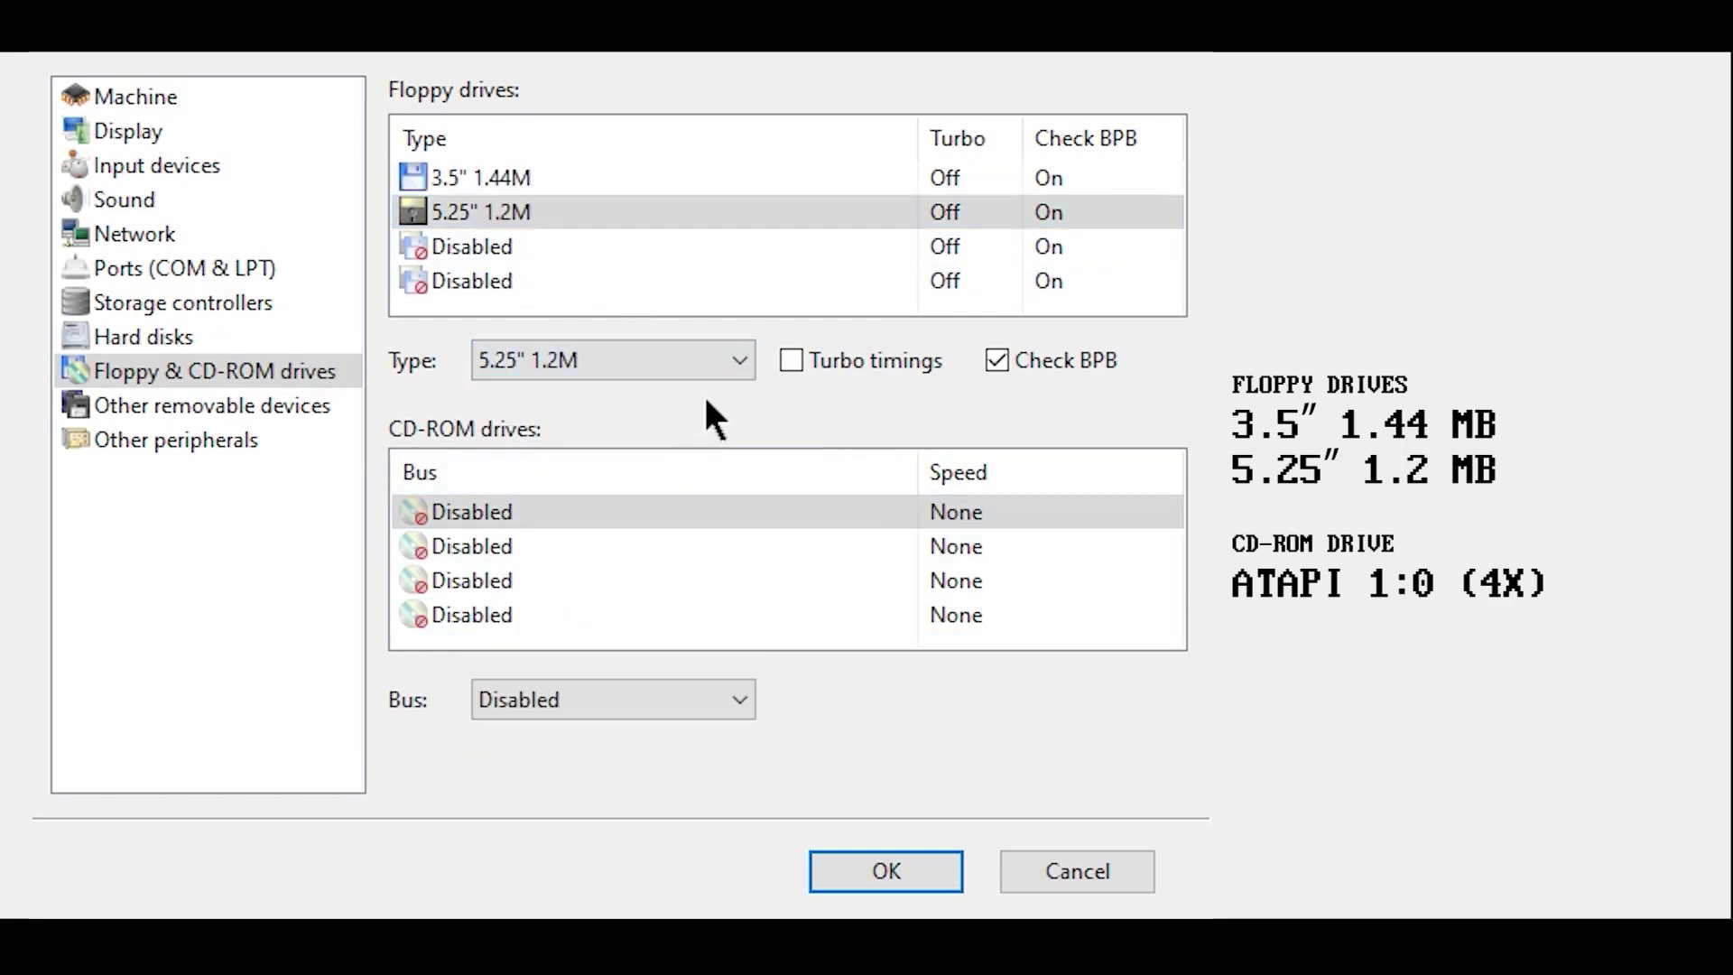
Set the first CD-ROM drive's bus to ATAPI and its speed to 4x.
{"action": "left_click", "coordinate": [712, 688]}
{"action": "left_click", "coordinate": [715, 761]}
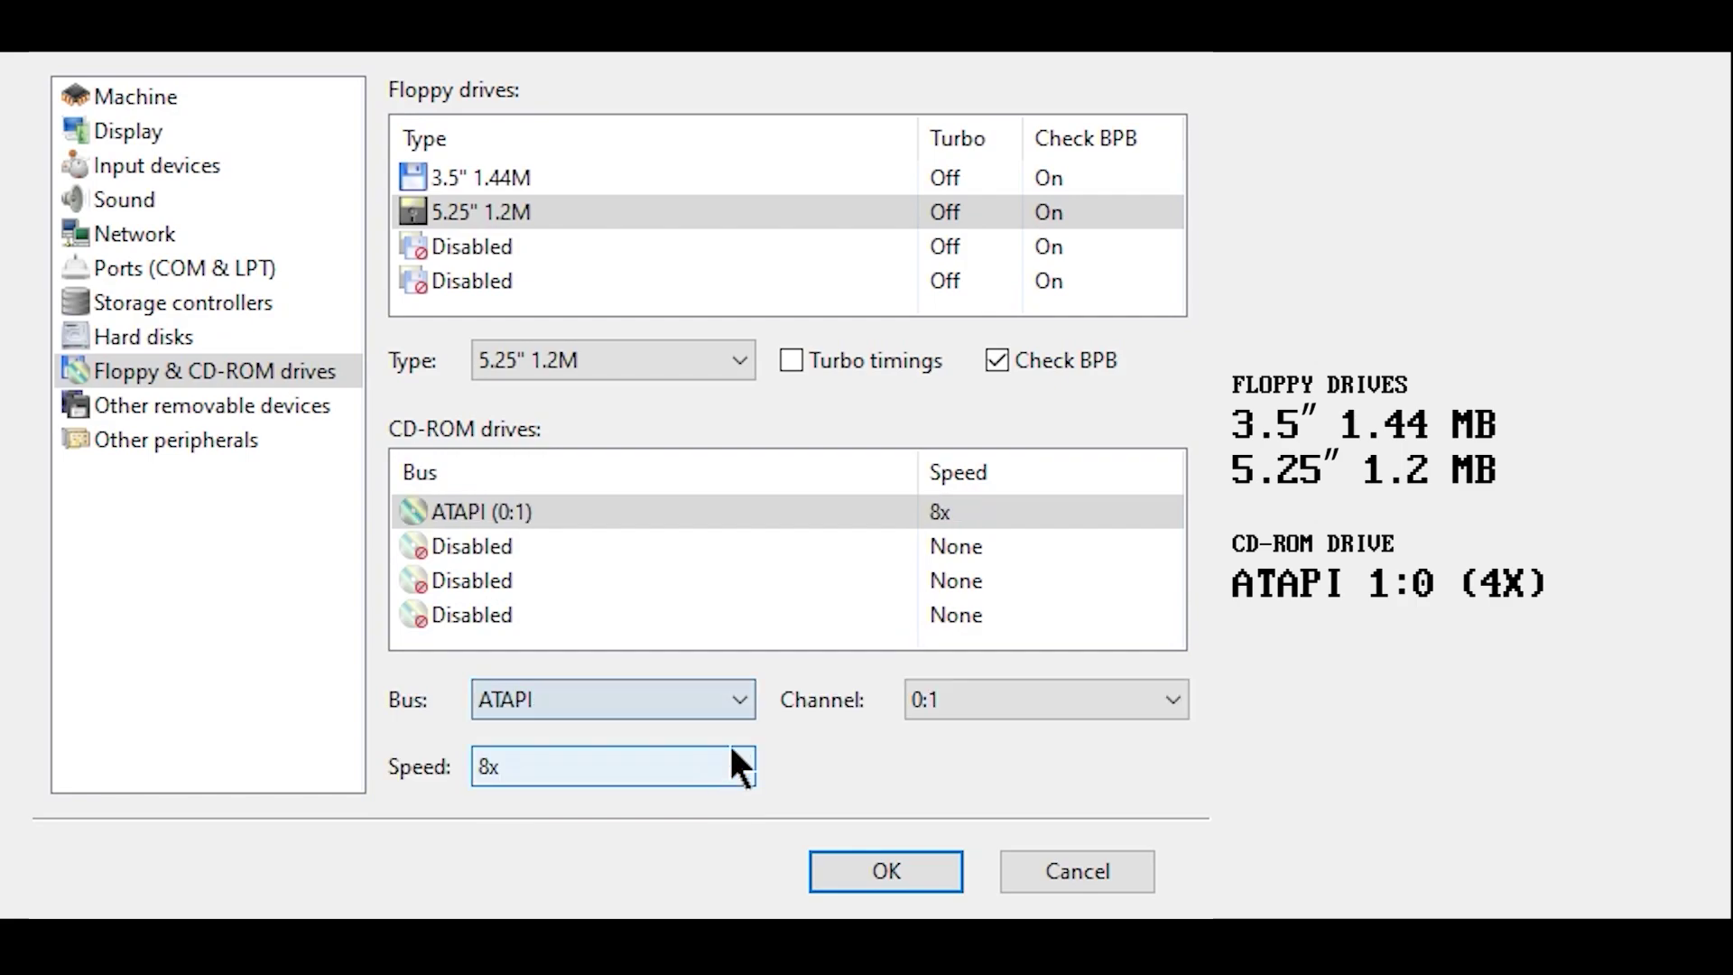
{"action": "left_click", "coordinate": [609, 766]}
{"action": "scroll", "coordinate": [608, 772], "scroll_direction": "up", "scroll_amount": 2}
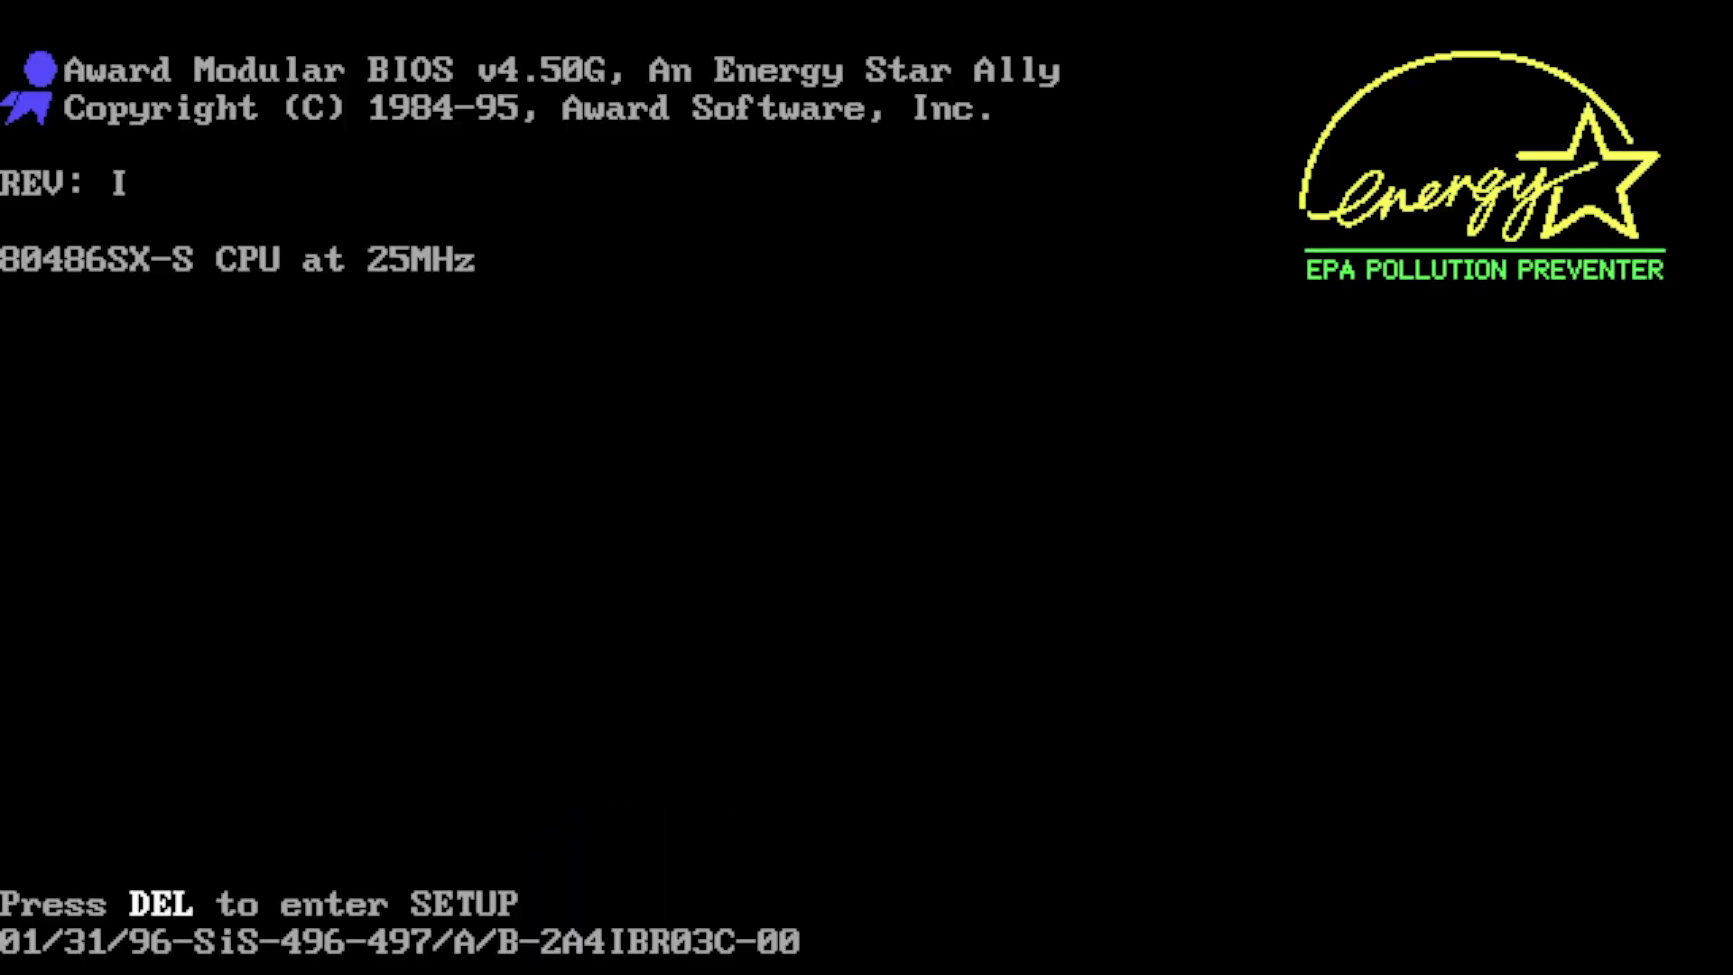
Enter the BIOS setup utility and set the Primary Slave hard disk type to None in the Standard CMOS Setup.
{"action": "key", "text": "Delete"}
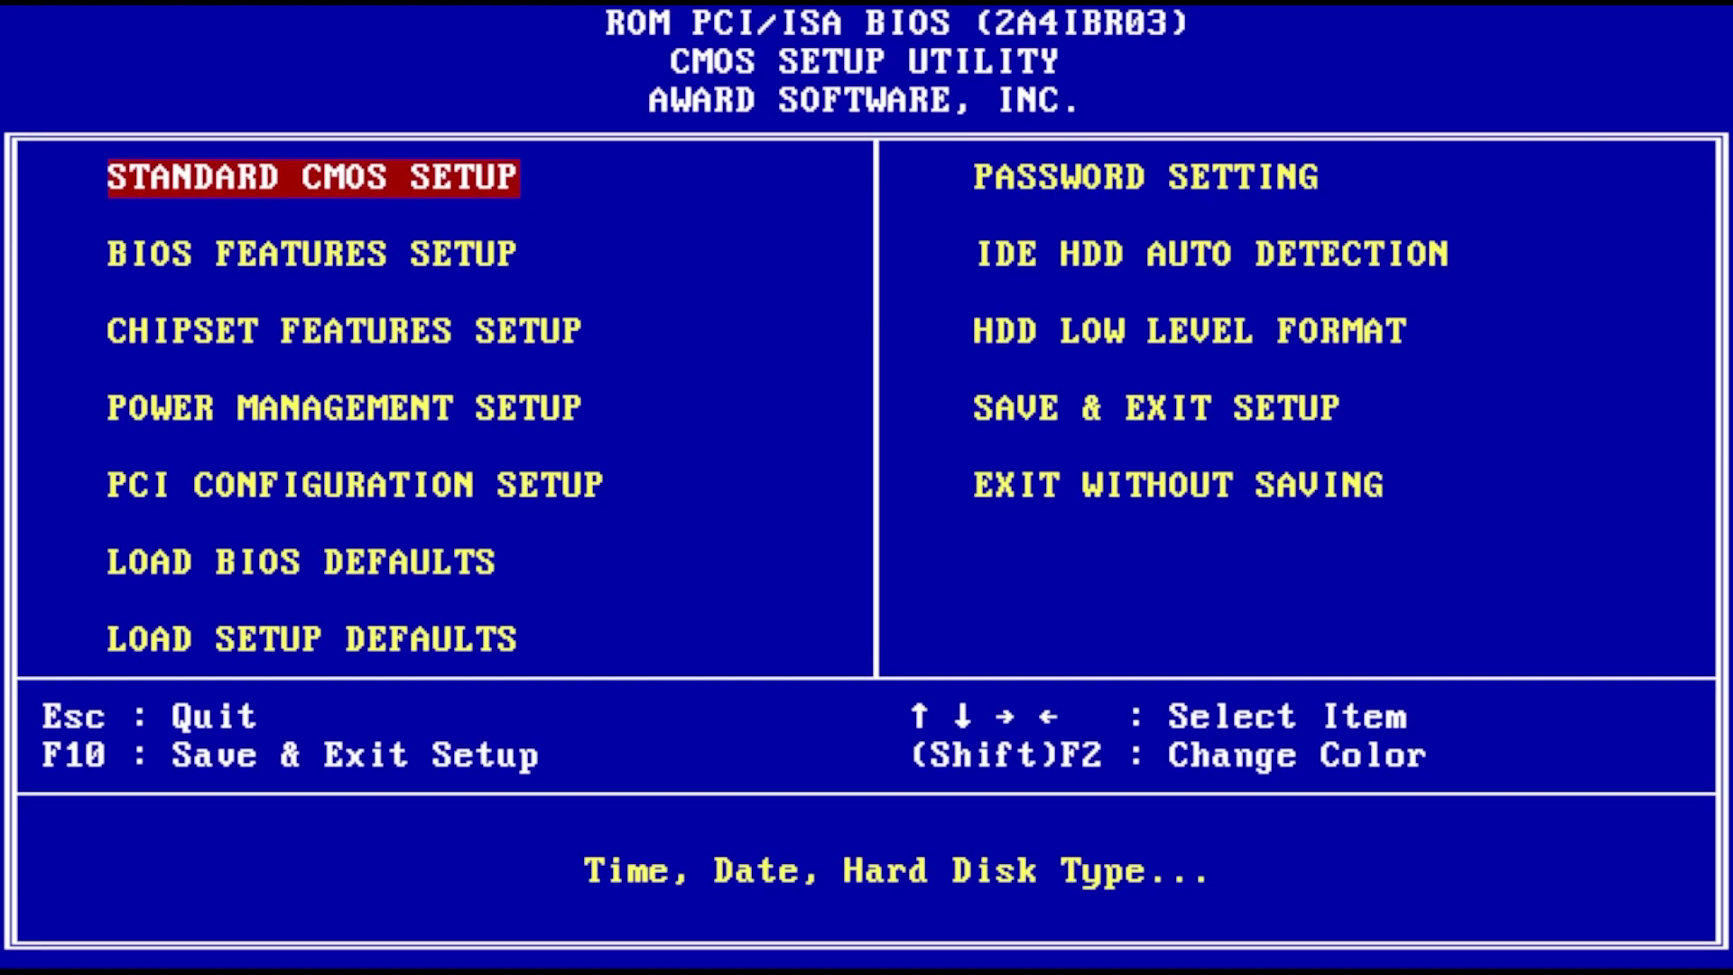
{"action": "key", "text": "Return"}
{"action": "key", "text": "Down"}
{"action": "key", "text": "Down"}
{"action": "key", "text": "Down"}
{"action": "key", "text": "Page_Down"}
{"action": "key", "text": "Page_Down"}
{"action": "key", "text": "Down"}
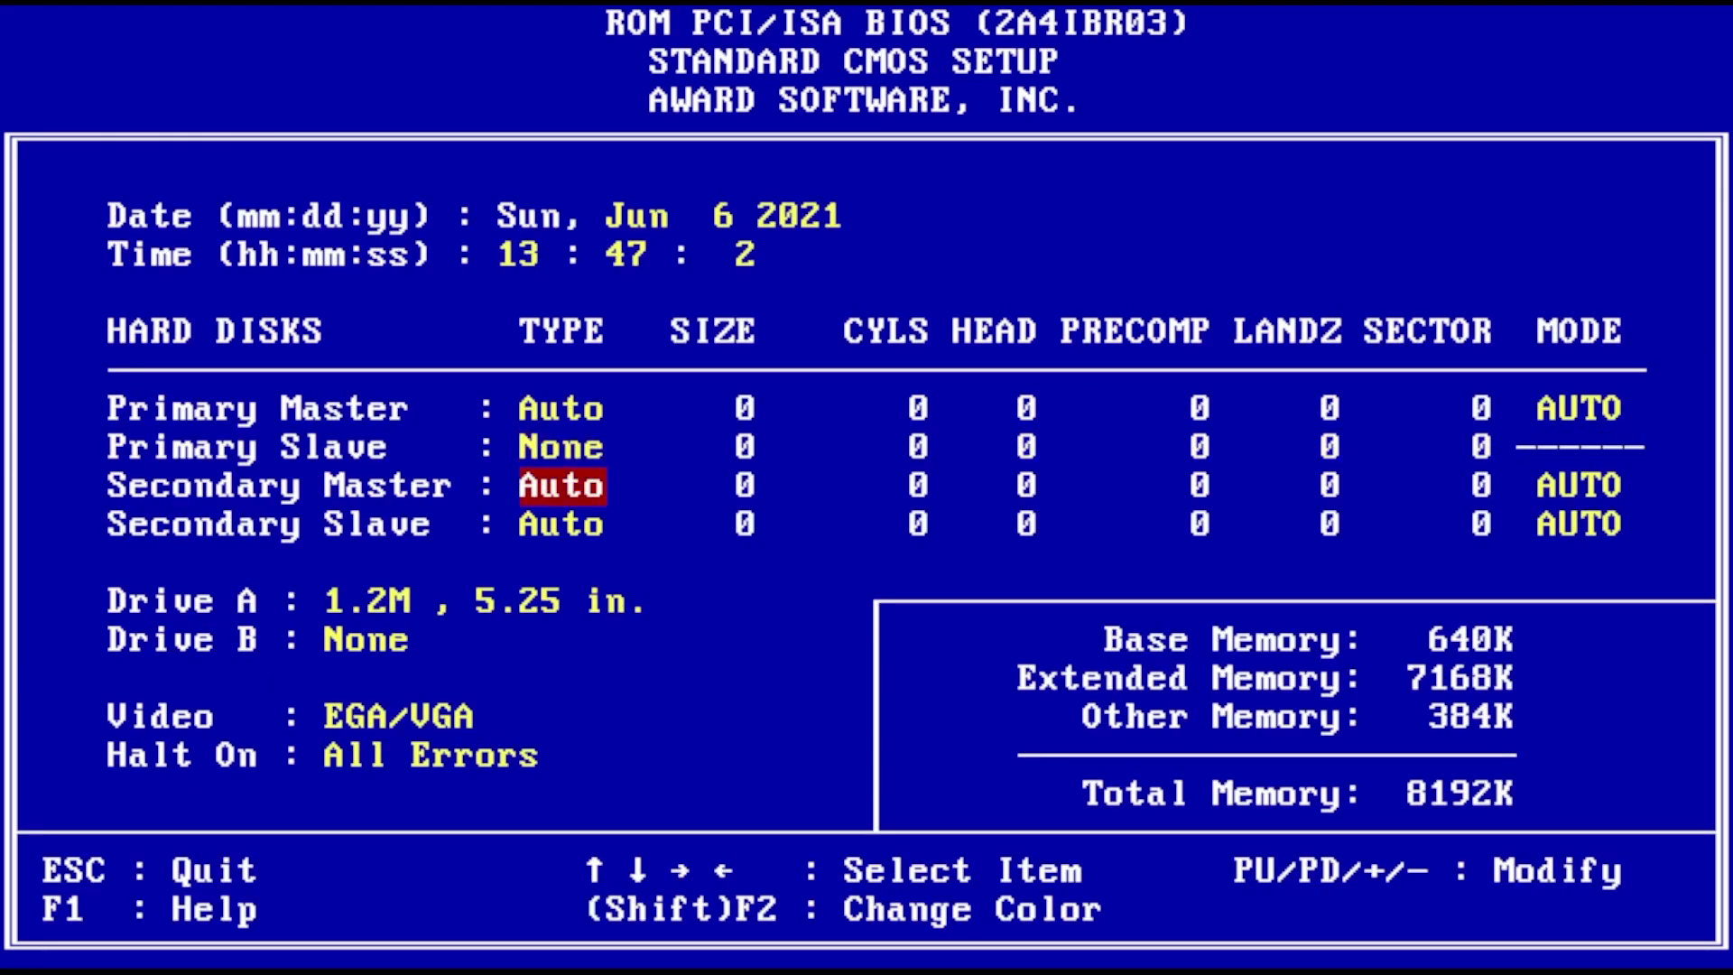
Set the Secondary Master and Secondary Slave hard disk types to None in the Standard CMOS Setup.
{"action": "key", "text": "Page_Down"}
{"action": "key", "text": "Down"}
{"action": "key", "text": "Page_Down"}
{"action": "key", "text": "Page_Down"}
{"action": "key", "text": "Down"}
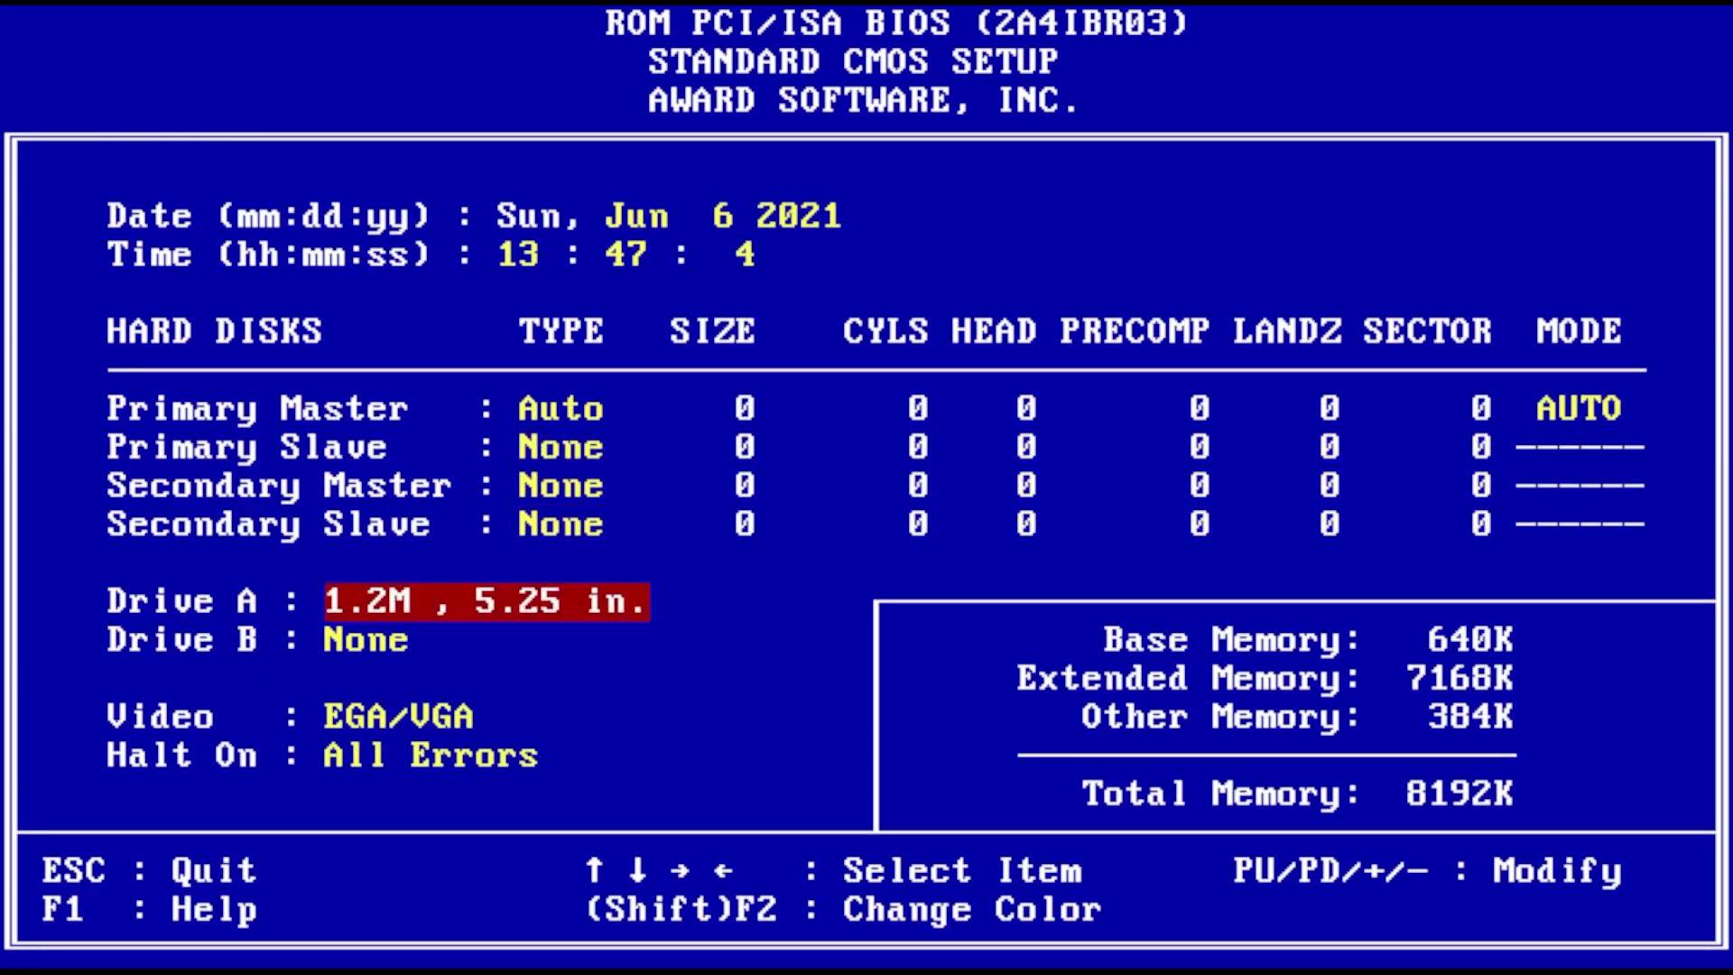
Set floppy Drive A to 1.44M, 3.5 in. and Drive B to 1.2M, 5.25 in., and leave the Standard CMOS Setup.
{"action": "key", "text": "Page_Down"}
{"action": "key", "text": "Page_Down"}
{"action": "key", "text": "Down"}
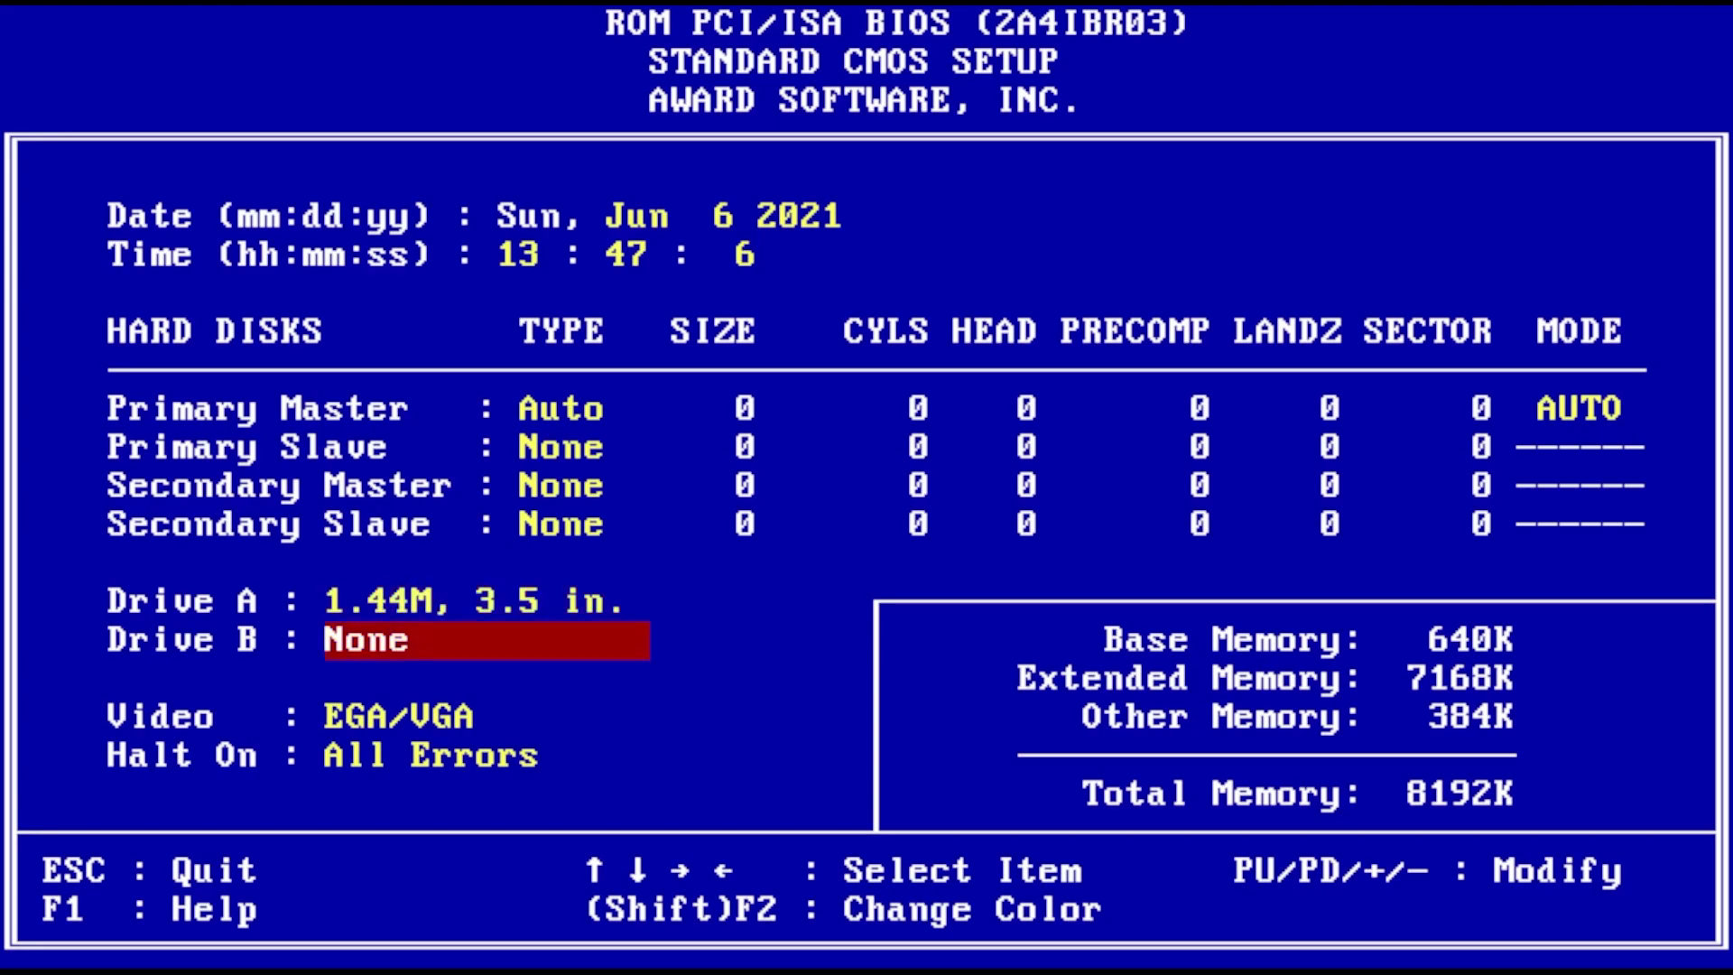
{"action": "key", "text": "Page_Down"}
{"action": "key", "text": "Page_Down"}
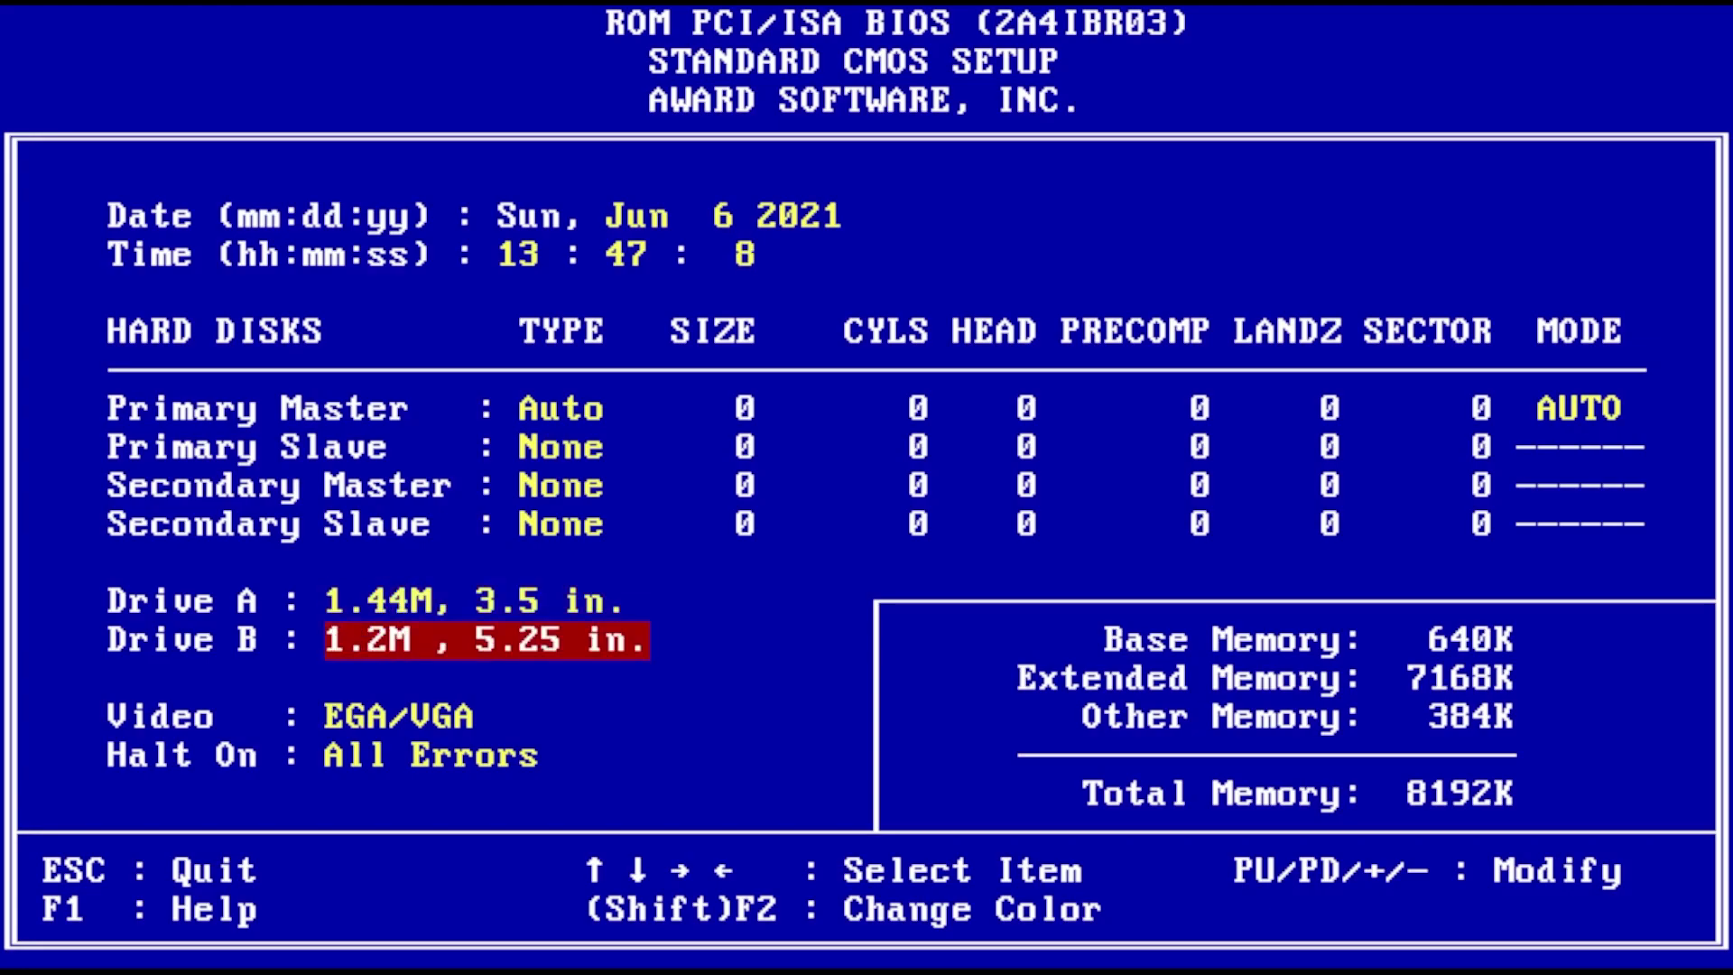
{"action": "key", "text": "Escape"}
Change the Boot Sequence setting in the BIOS Features Setup.
{"action": "key", "text": "Down"}
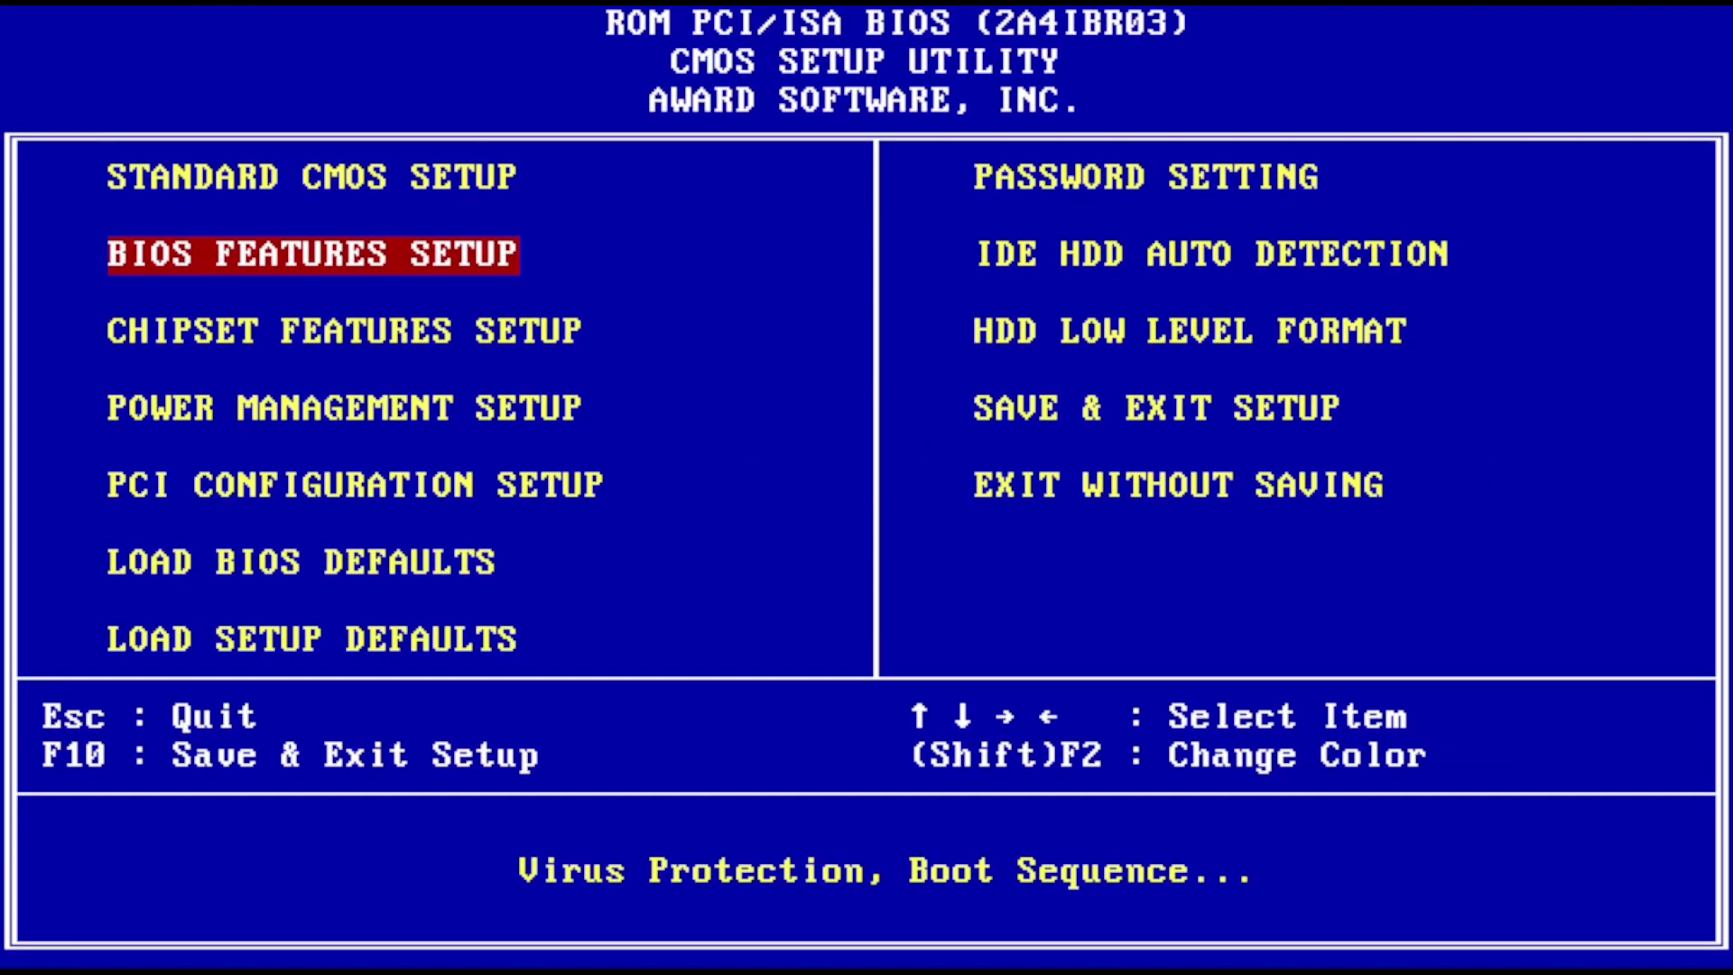
{"action": "key", "text": "Return"}
{"action": "key", "text": "Down"}
{"action": "key", "text": "Down"}
{"action": "key", "text": "Down"}
{"action": "key", "text": "Down"}
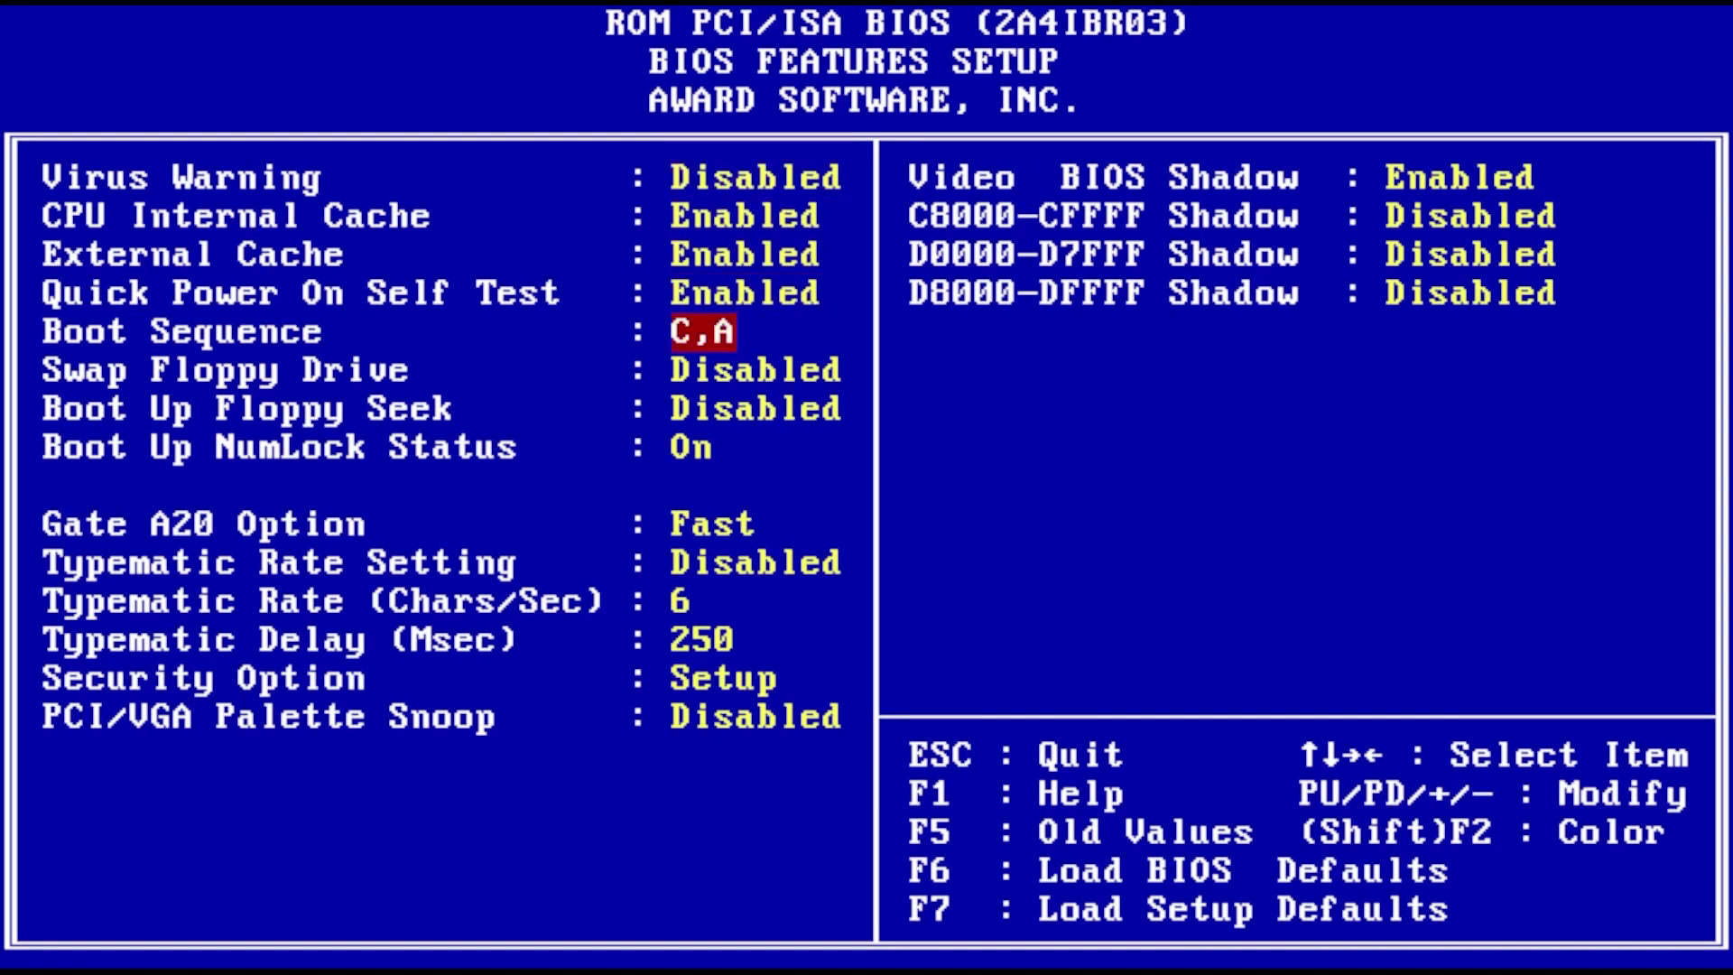
{"action": "key", "text": "Page_Up"}
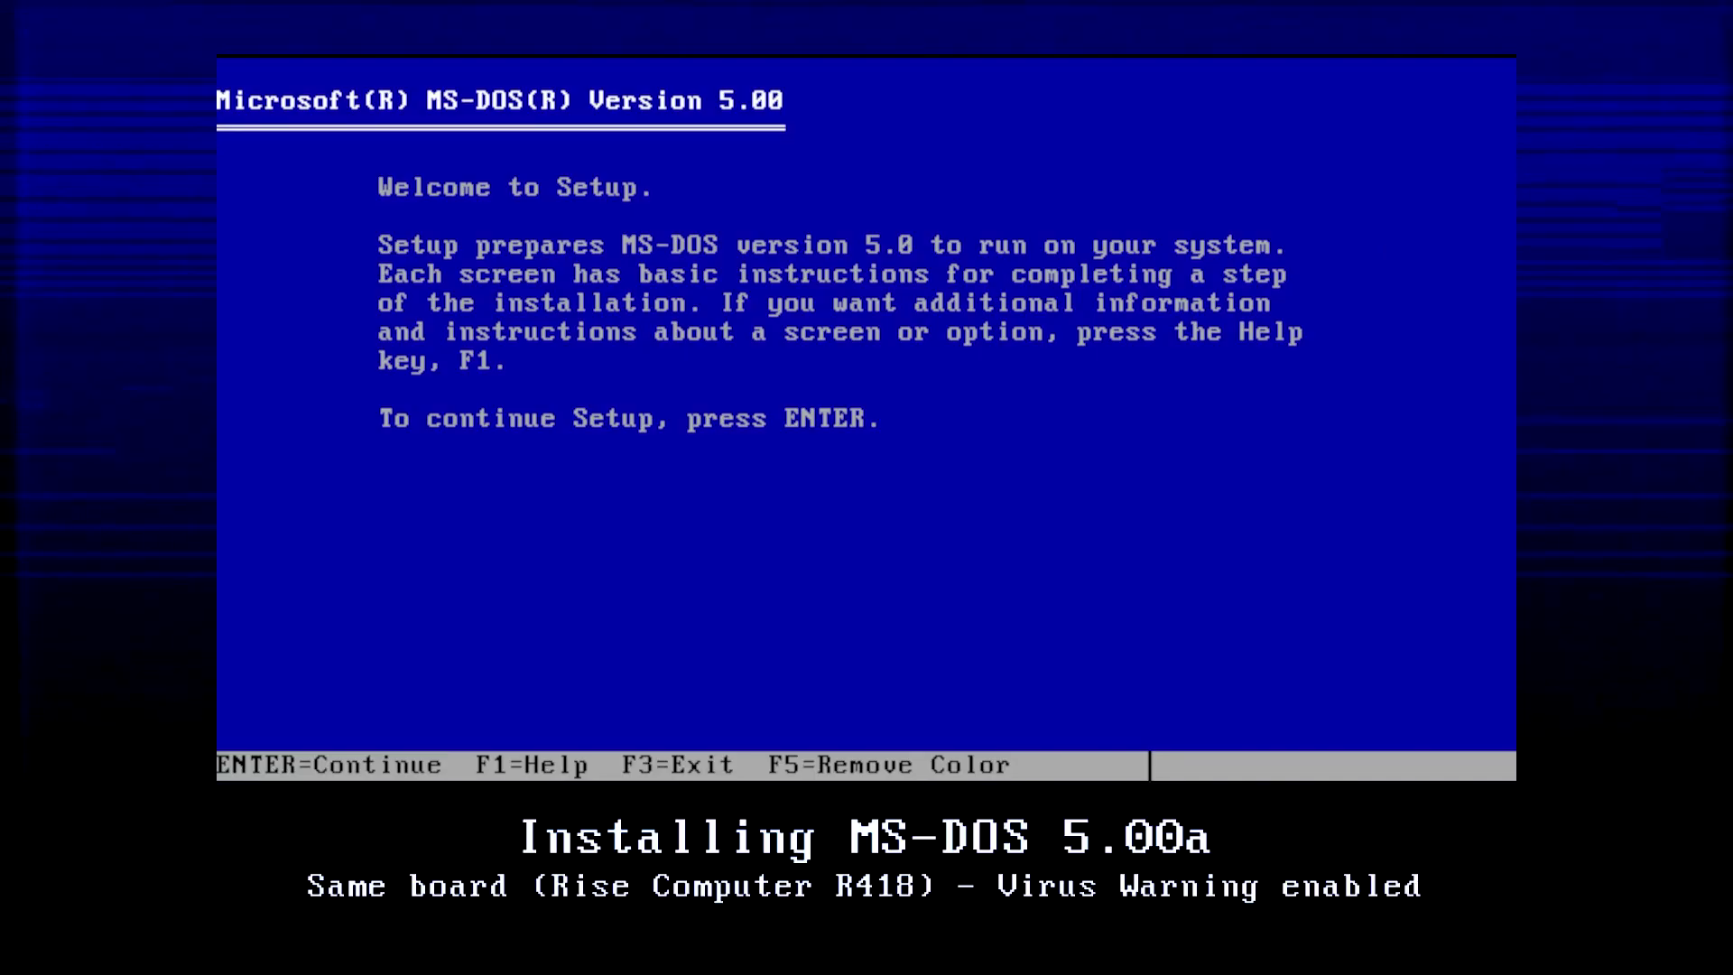
Proceed through MS-DOS 5.0 Setup with default options, allocating all free hard disk space and accepting the boot sector modifications.
{"action": "key", "text": "Return"}
{"action": "key", "text": "Return"}
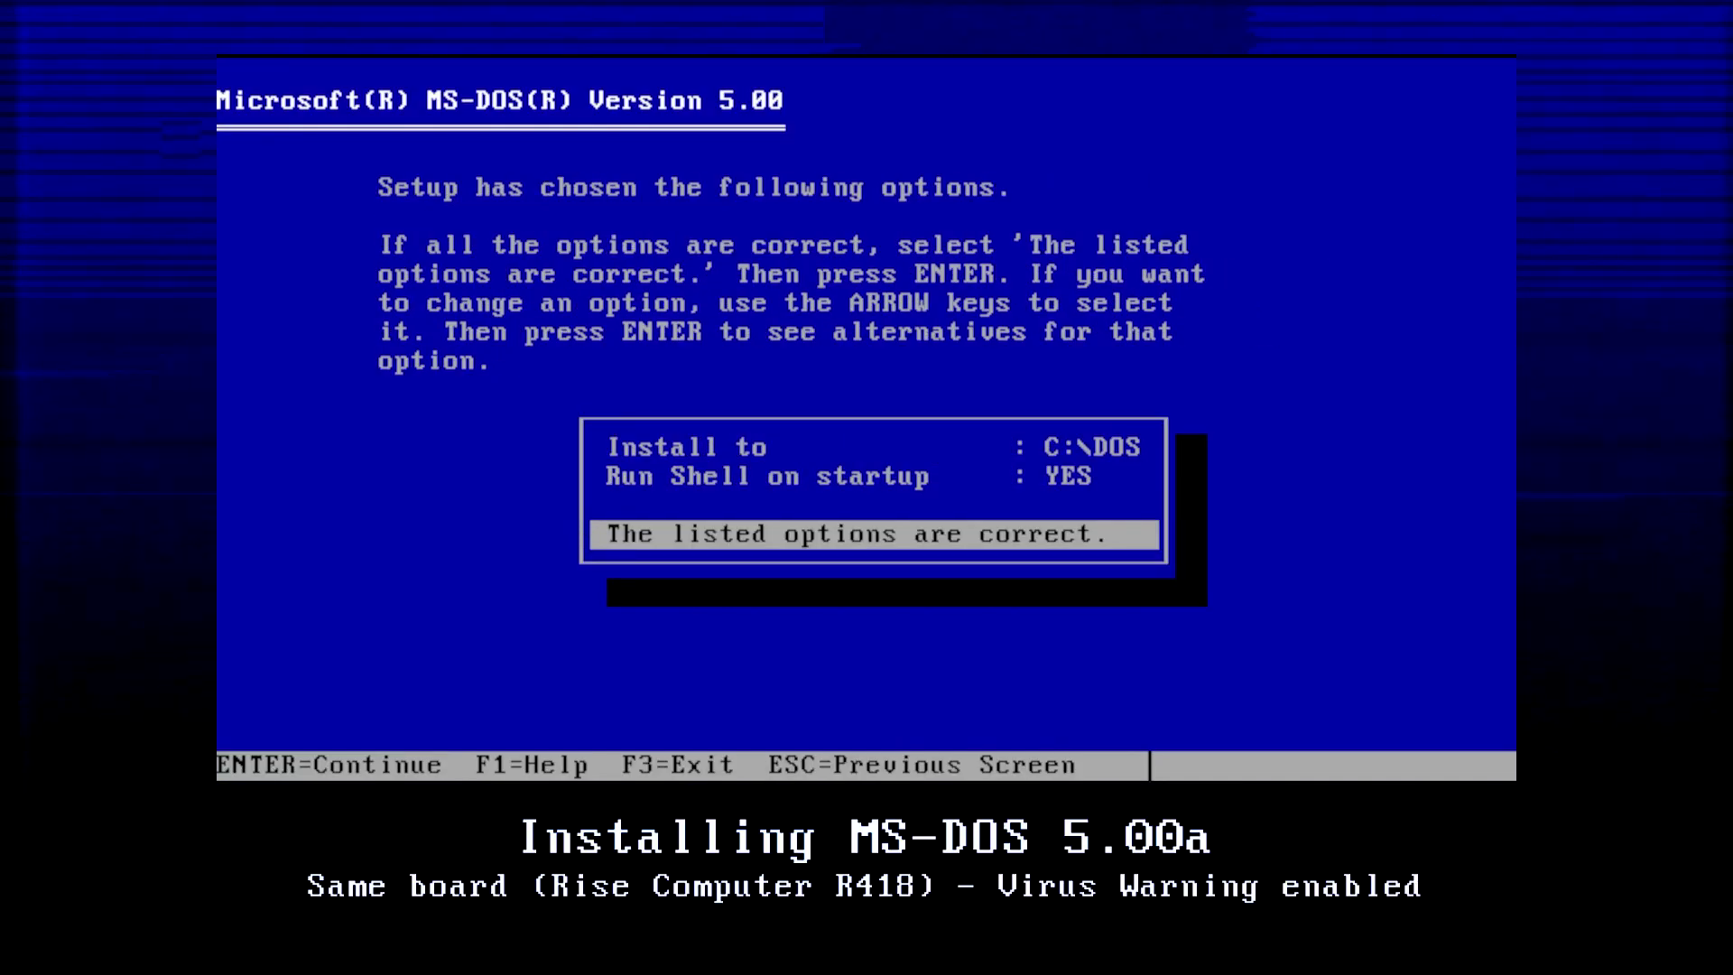
{"action": "key", "text": "Return"}
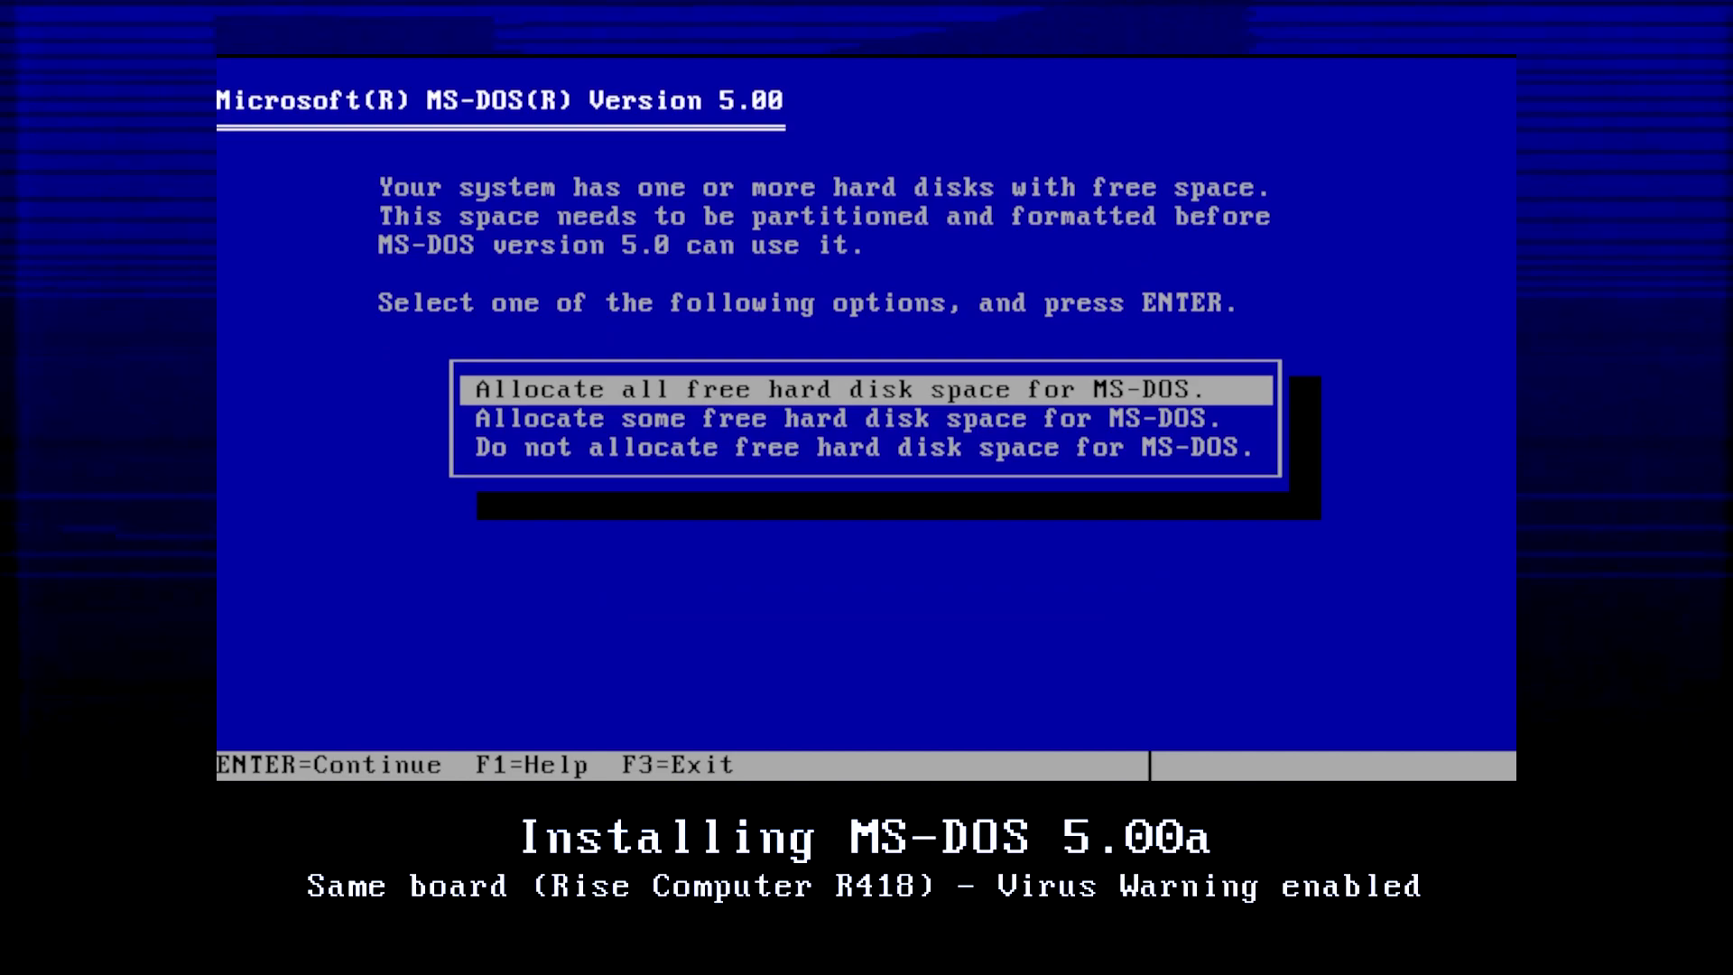
{"action": "key", "text": "Return"}
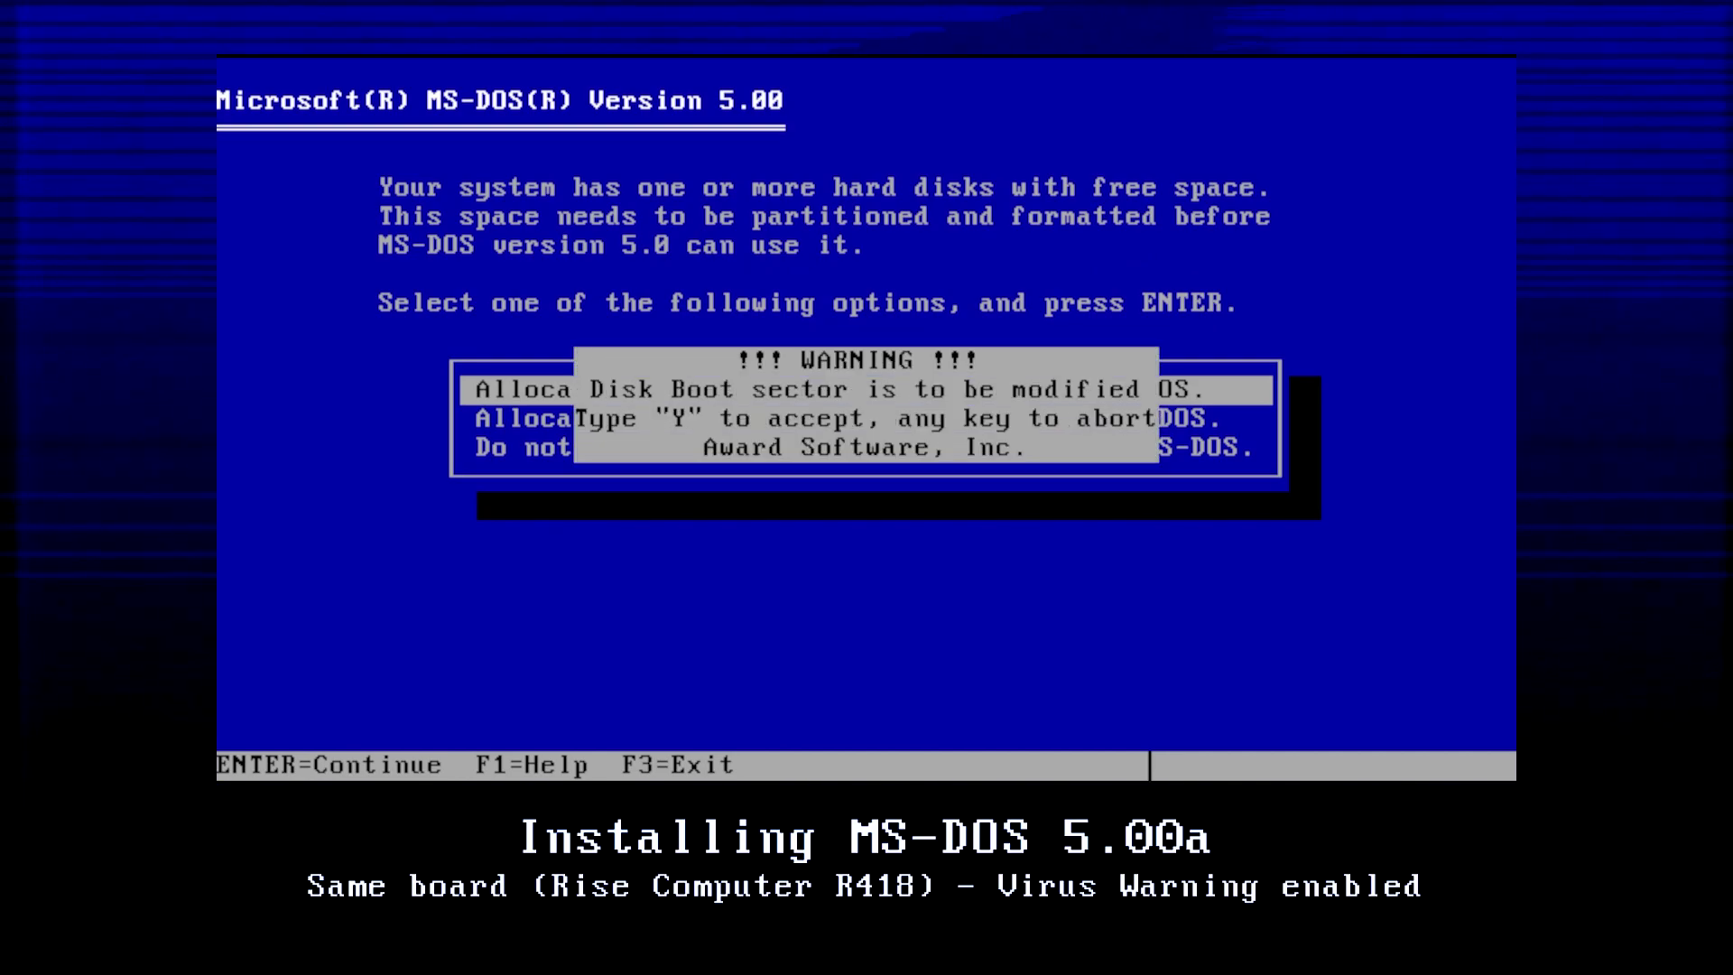
{"action": "key", "text": "y"}
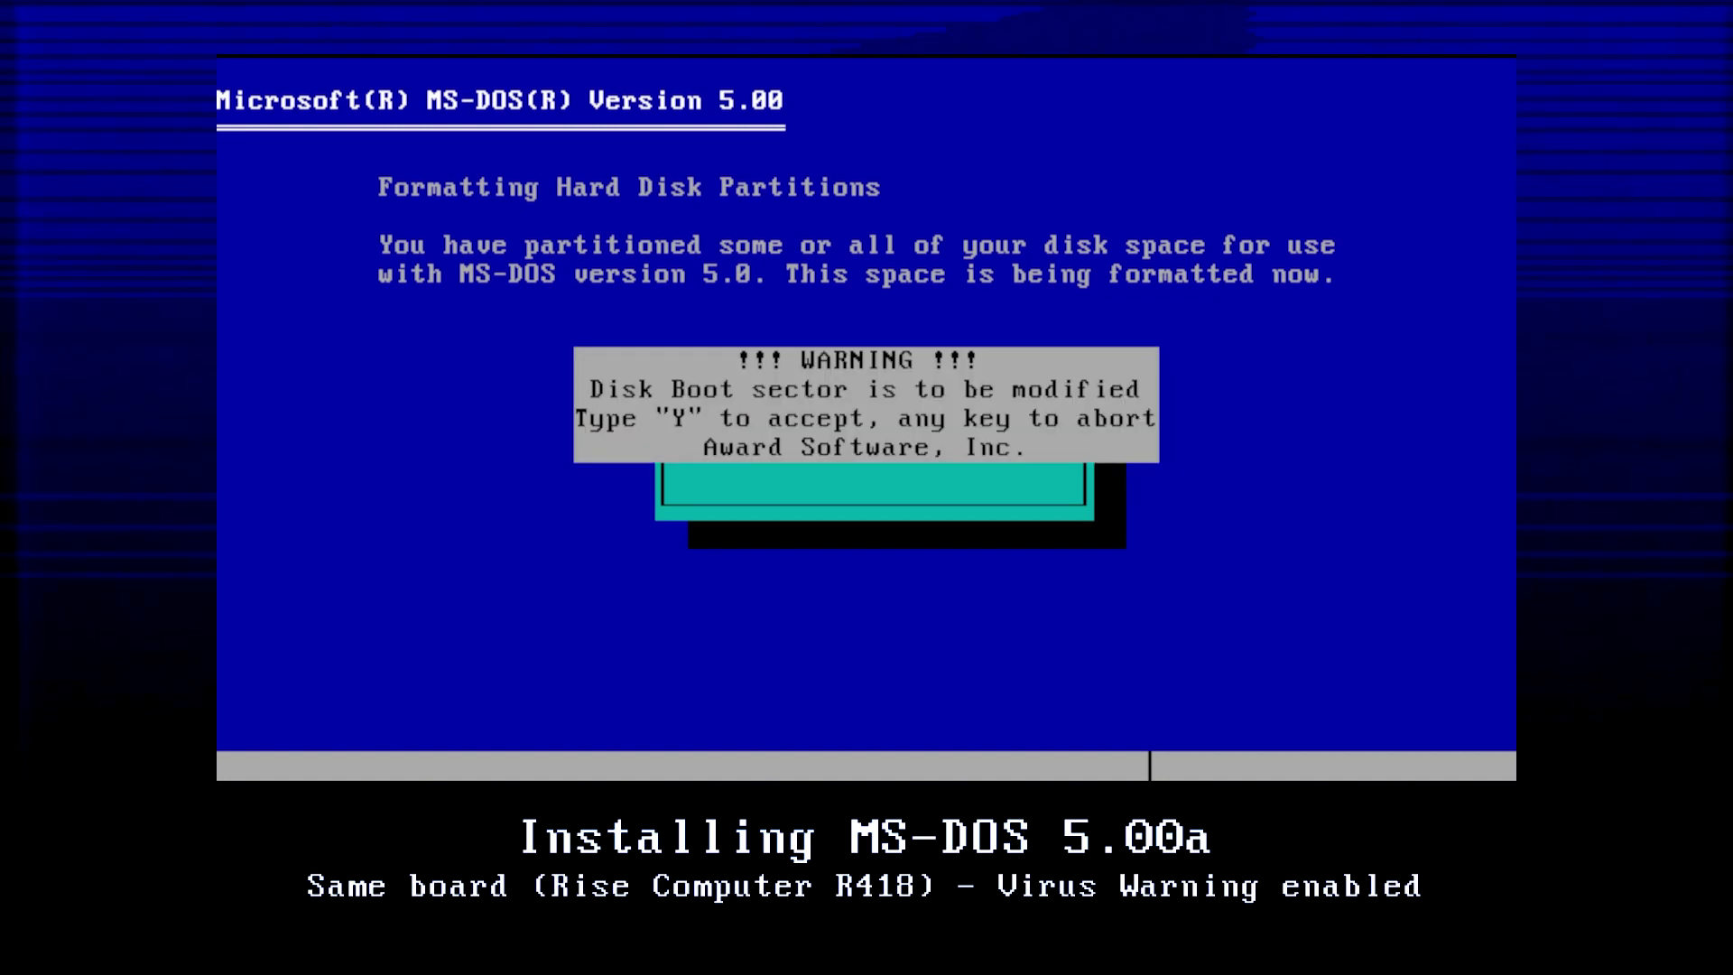
{"action": "key", "text": "y"}
{"action": "key", "text": "y"}
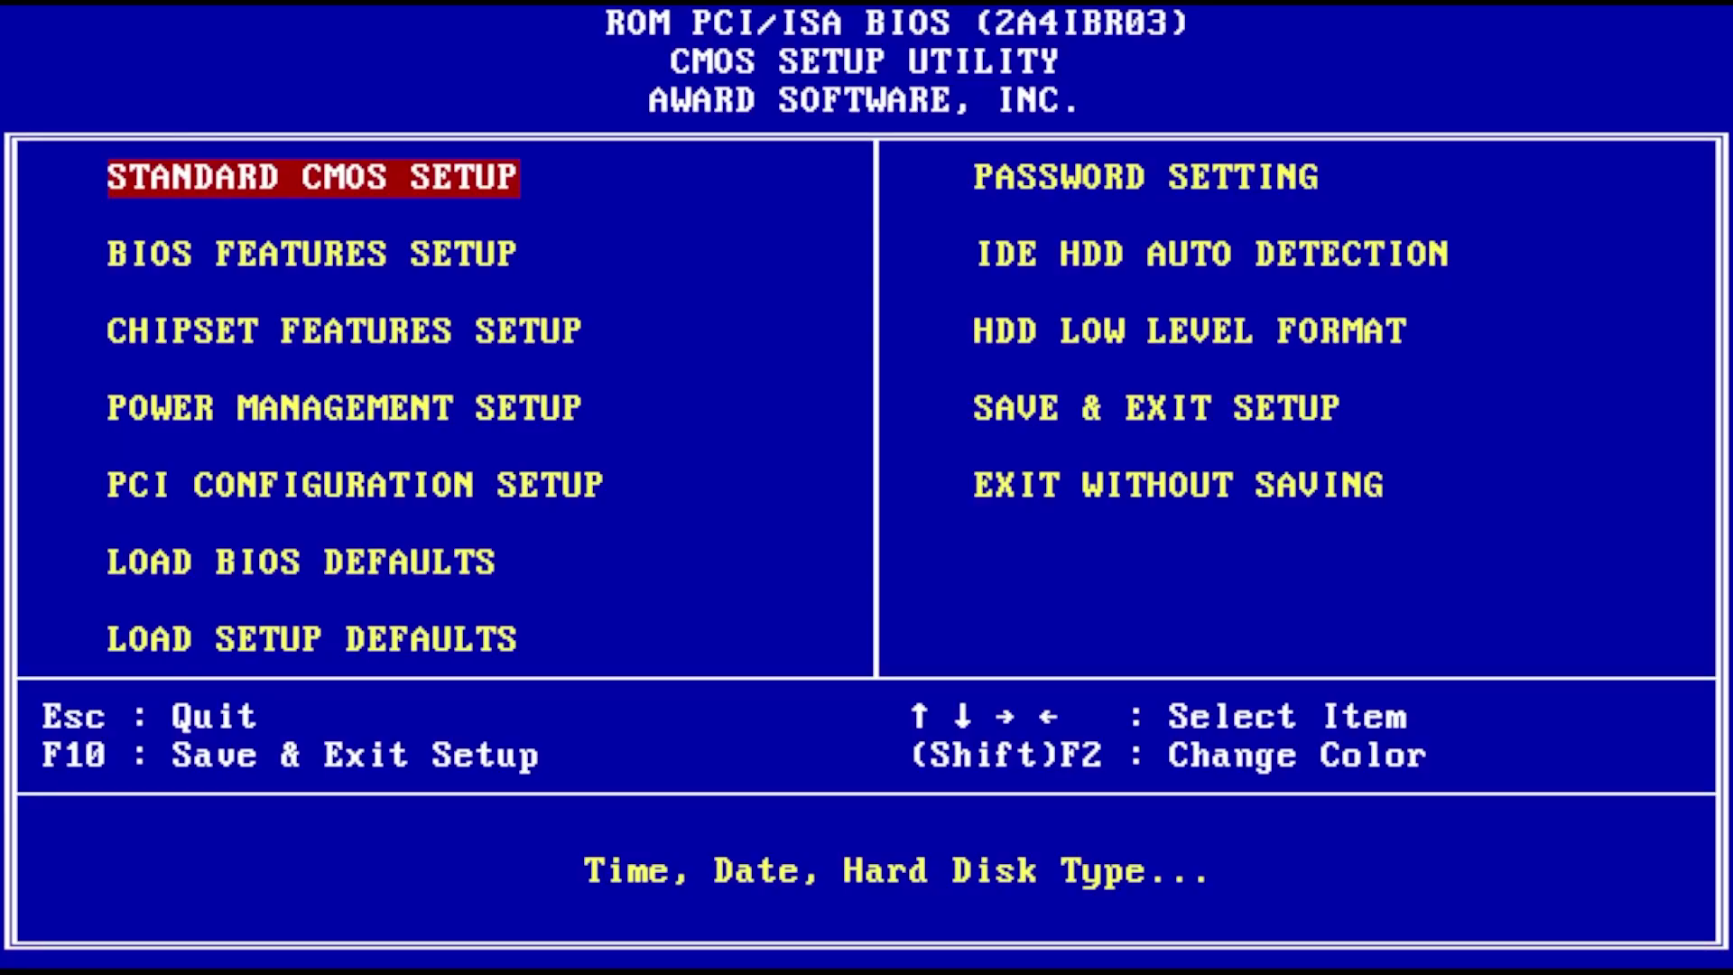
Save the CMOS settings and exit the BIOS setup utility.
{"action": "key", "text": "Down"}
{"action": "key", "text": "Right"}
{"action": "key", "text": "Down"}
{"action": "key", "text": "Down"}
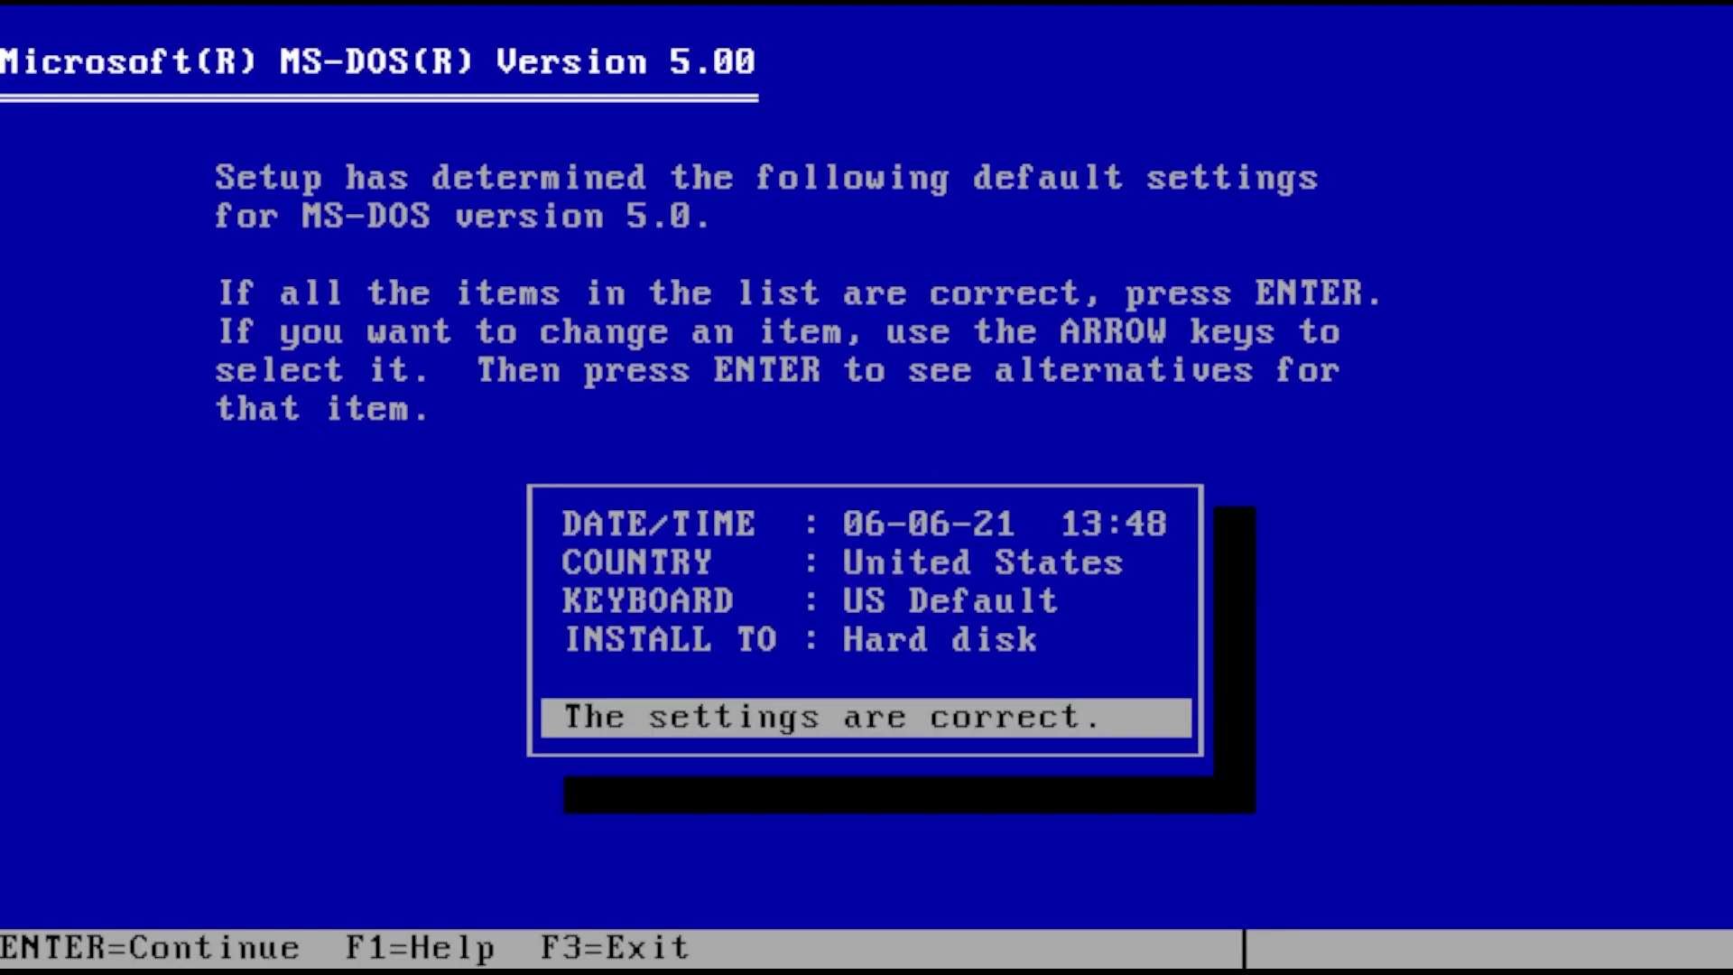
Accept the default MS-DOS 5.0 settings and choose not to run MS-DOS Shell on startup.
{"action": "key", "text": "Return"}
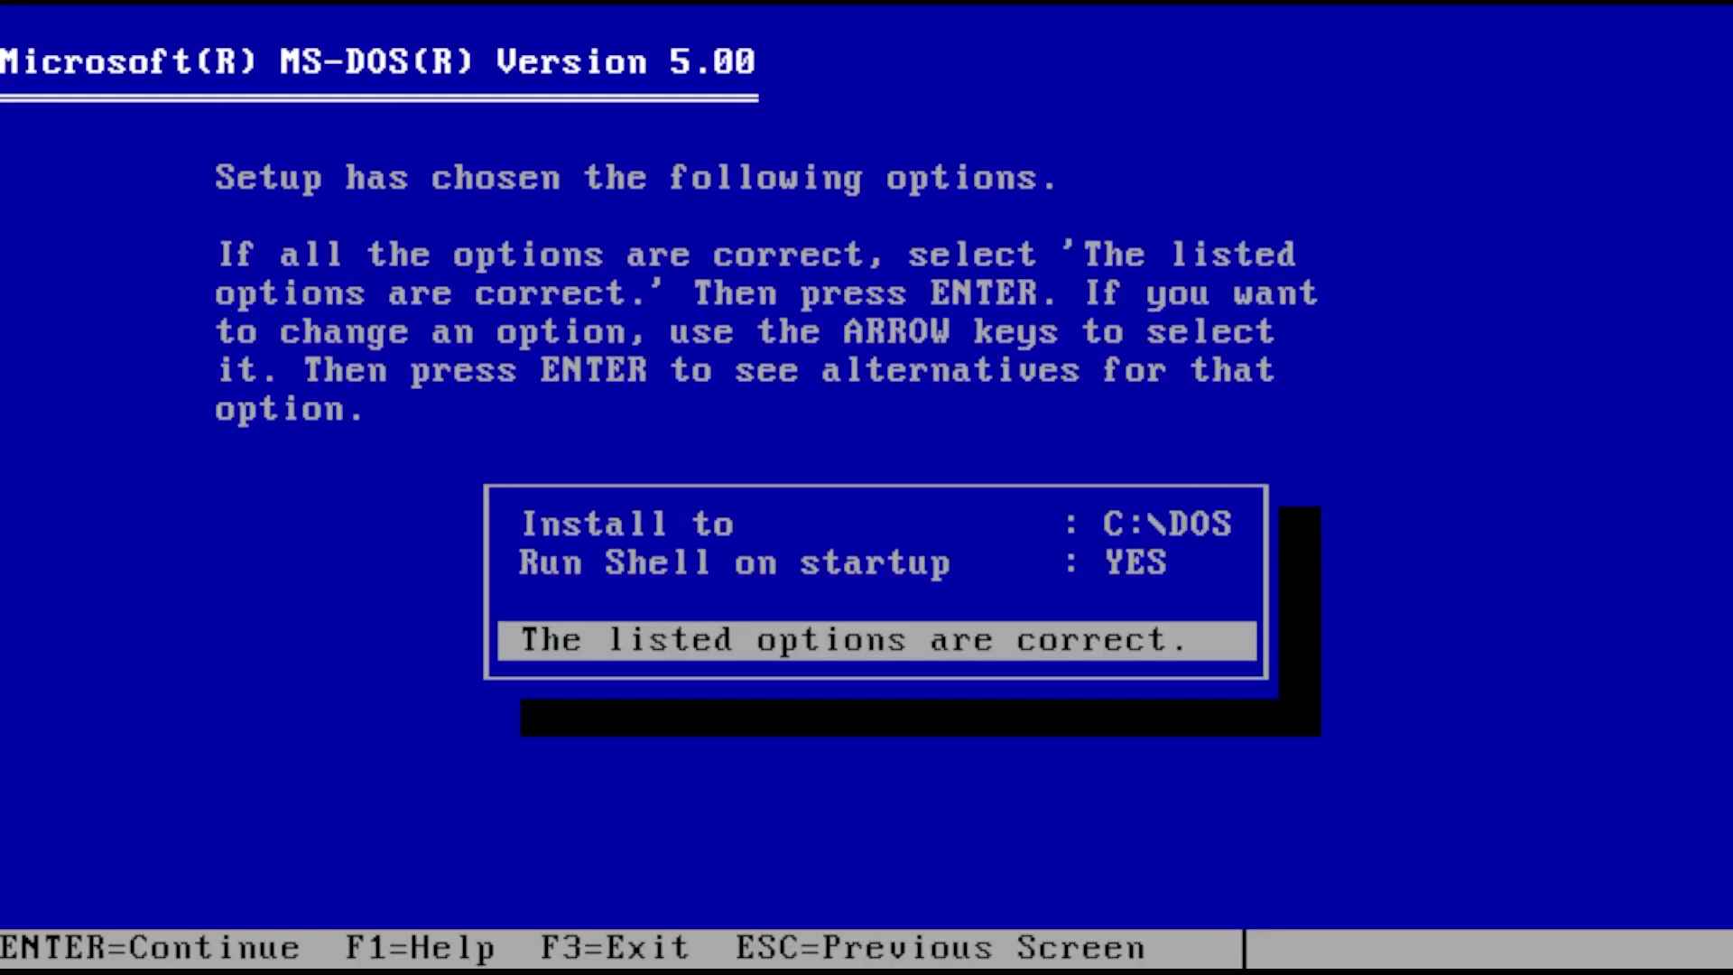
{"action": "key", "text": "Up"}
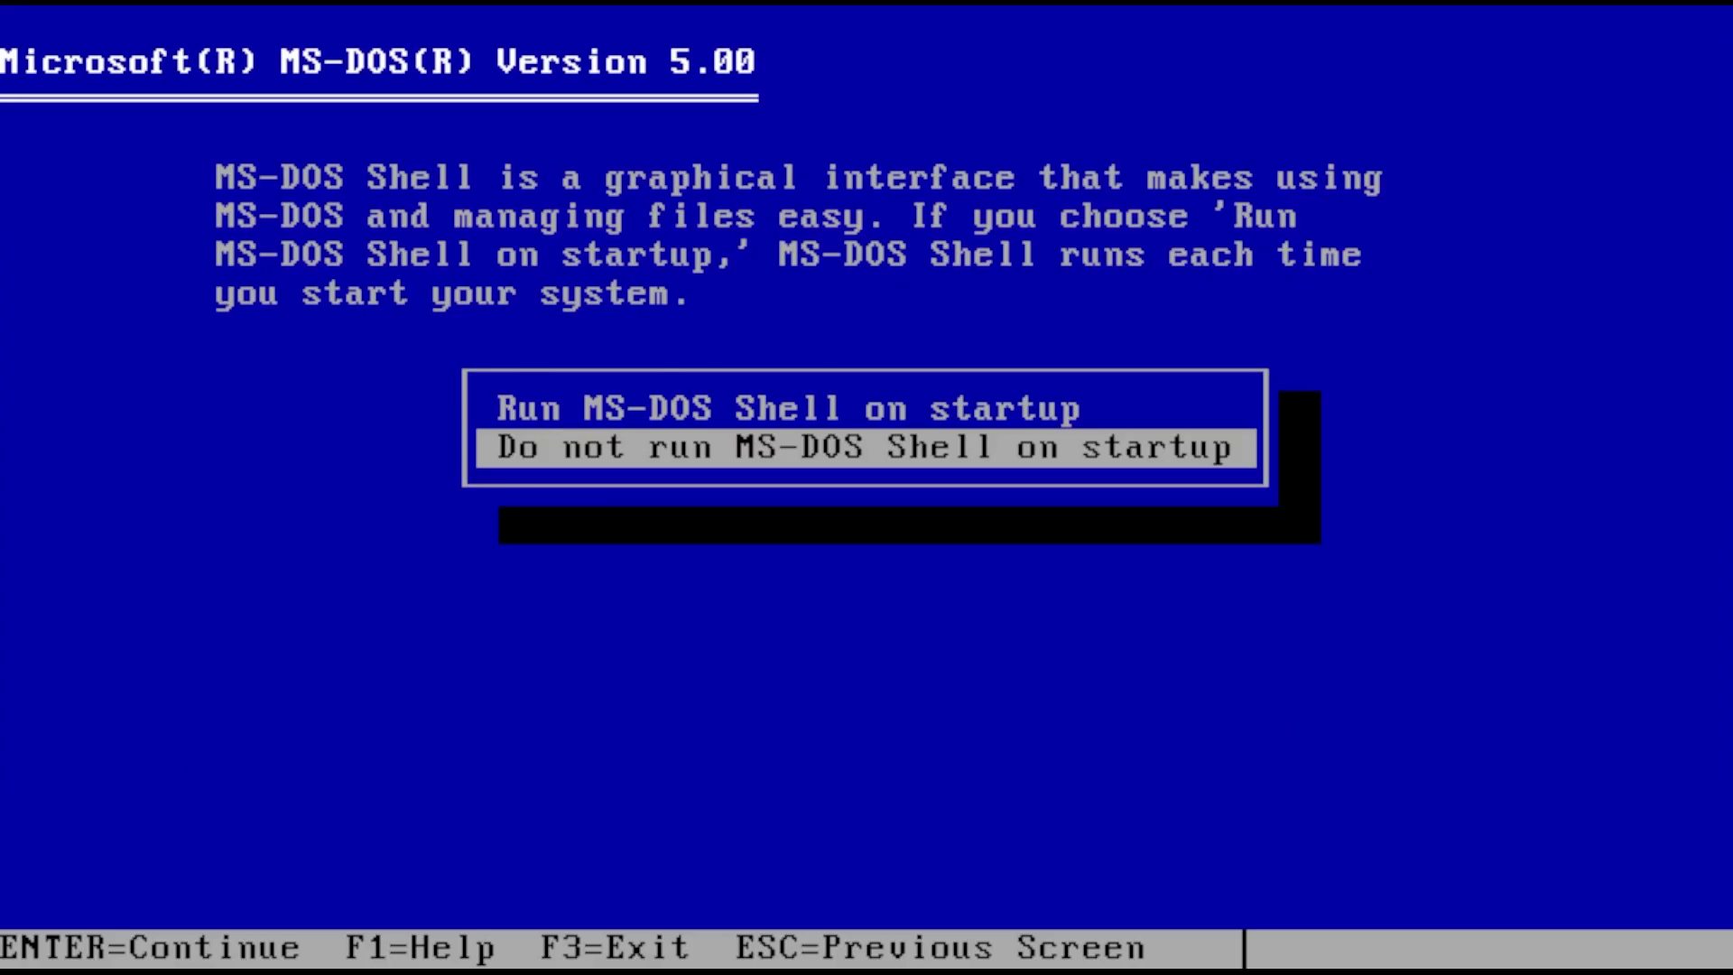
{"action": "key", "text": "Return"}
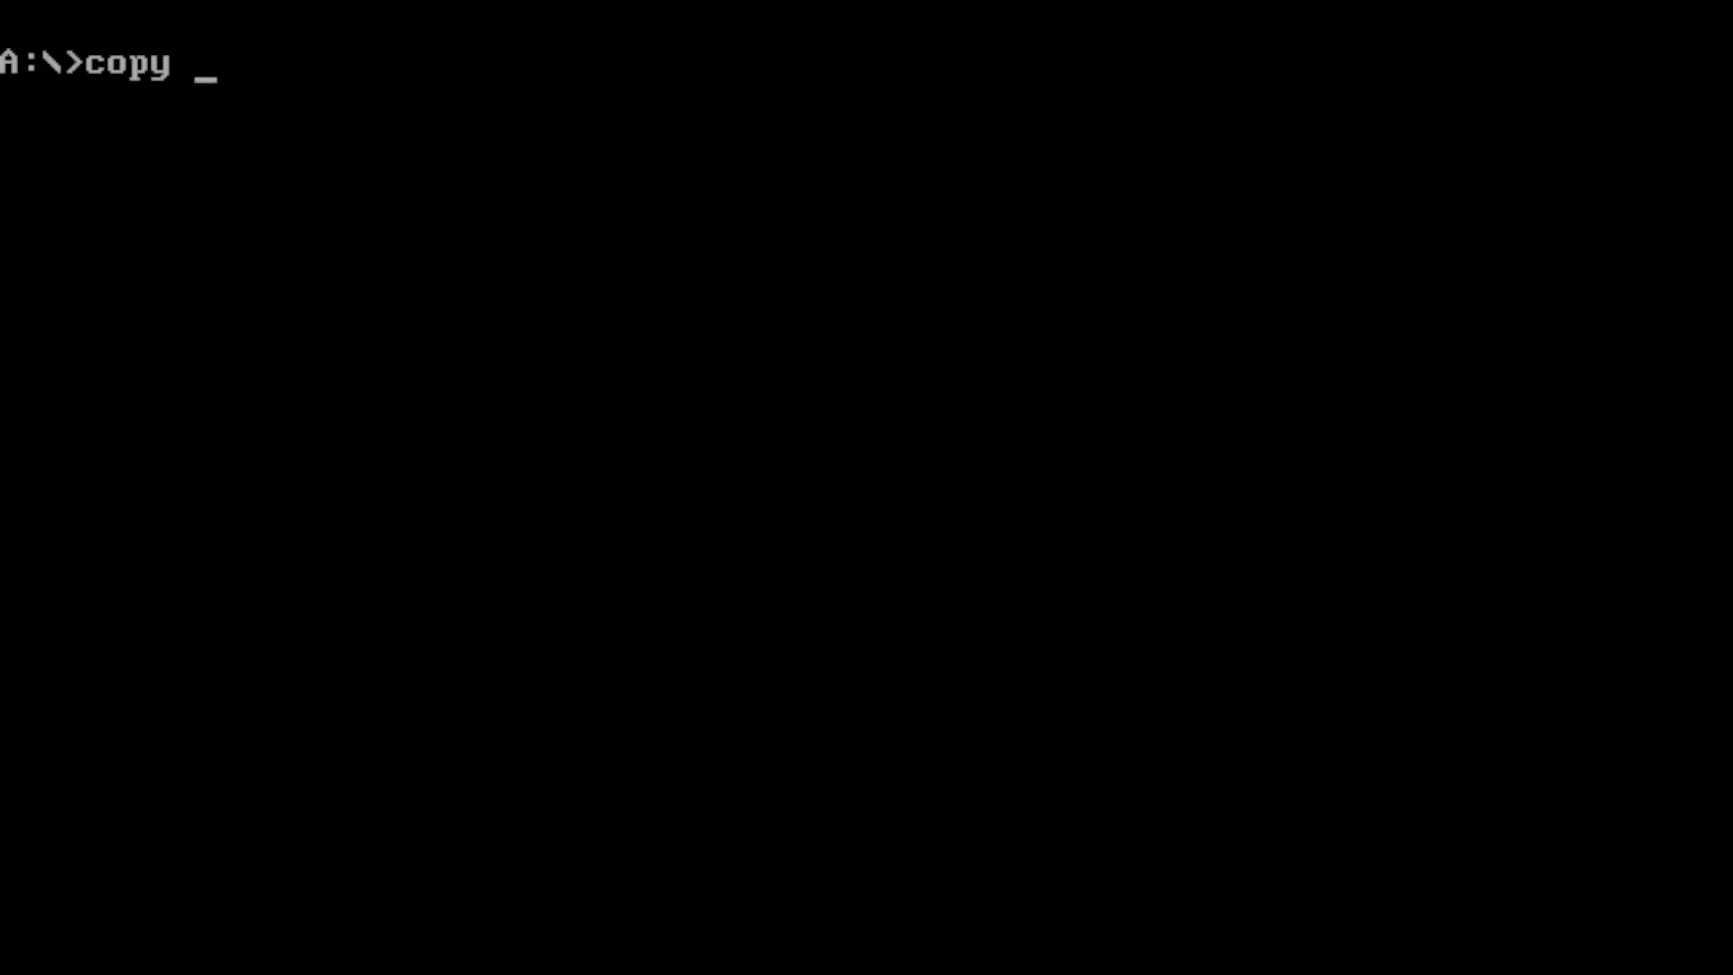
Complete the copy command so that xtra\vcdd215.sys goes from the floppy to C:\cdrom.
{"action": "type", "text": "xtra\\"}
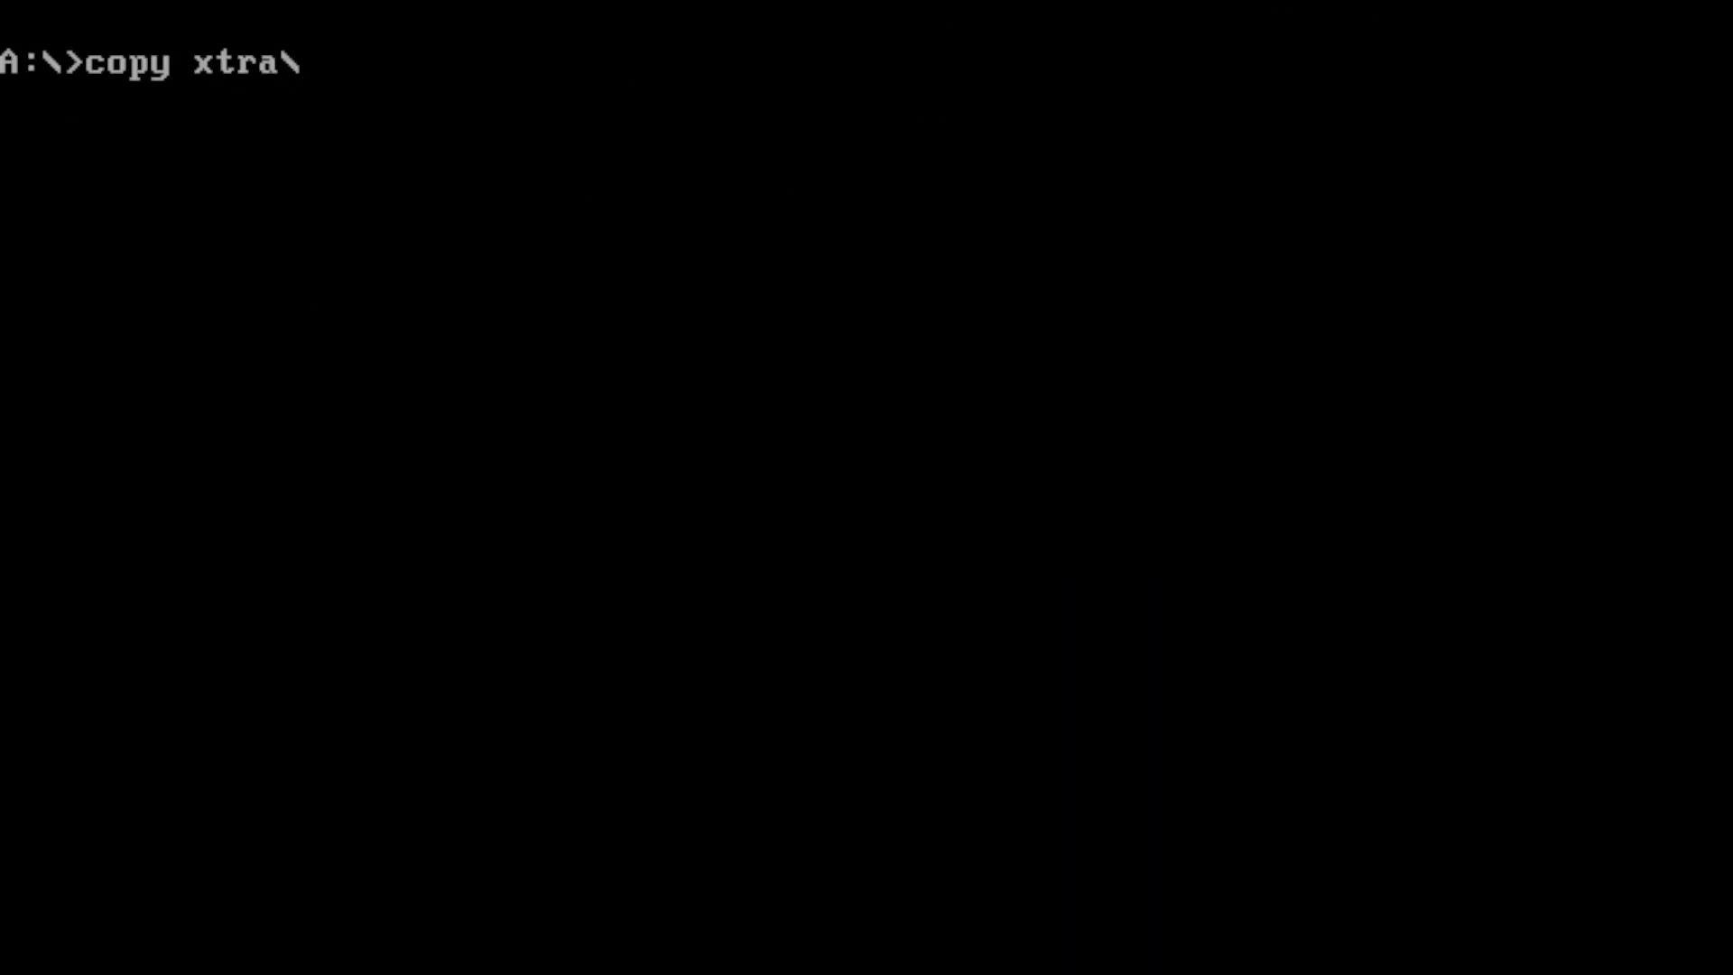
{"action": "type", "text": "vid"}
{"action": "key", "text": "BackSpace"}
{"action": "key", "text": "BackSpace"}
{"action": "type", "text": "cdd215.sys"}
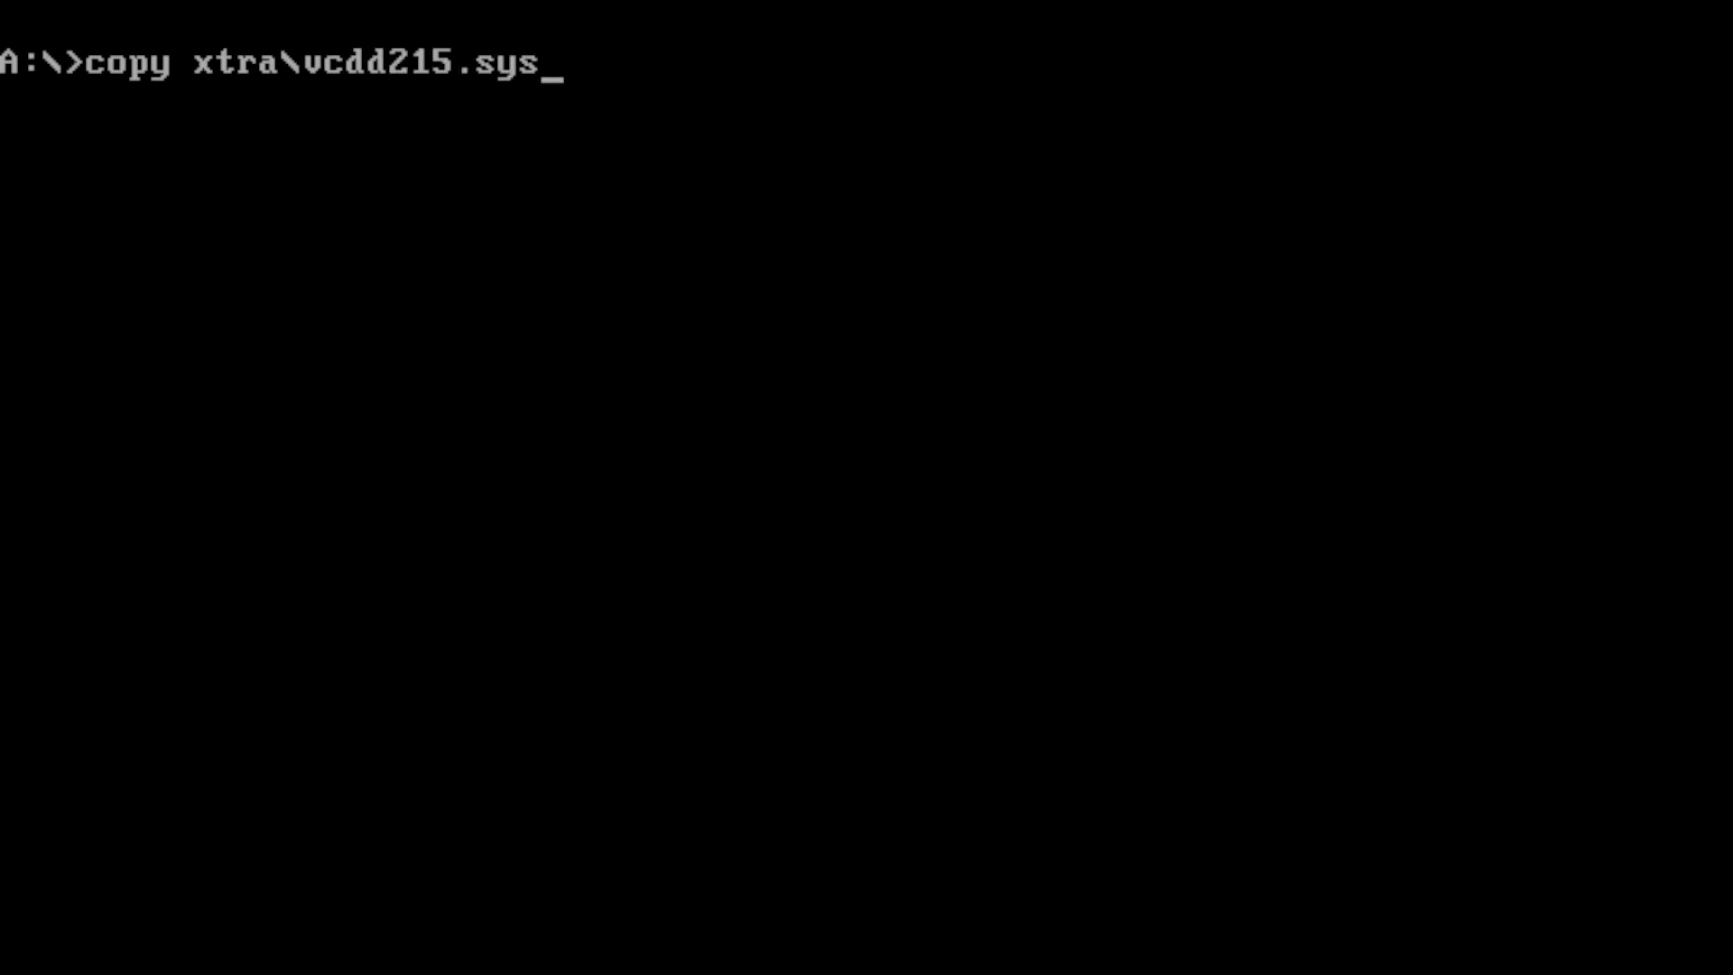
{"action": "type", "text": " C:\\cdrom"}
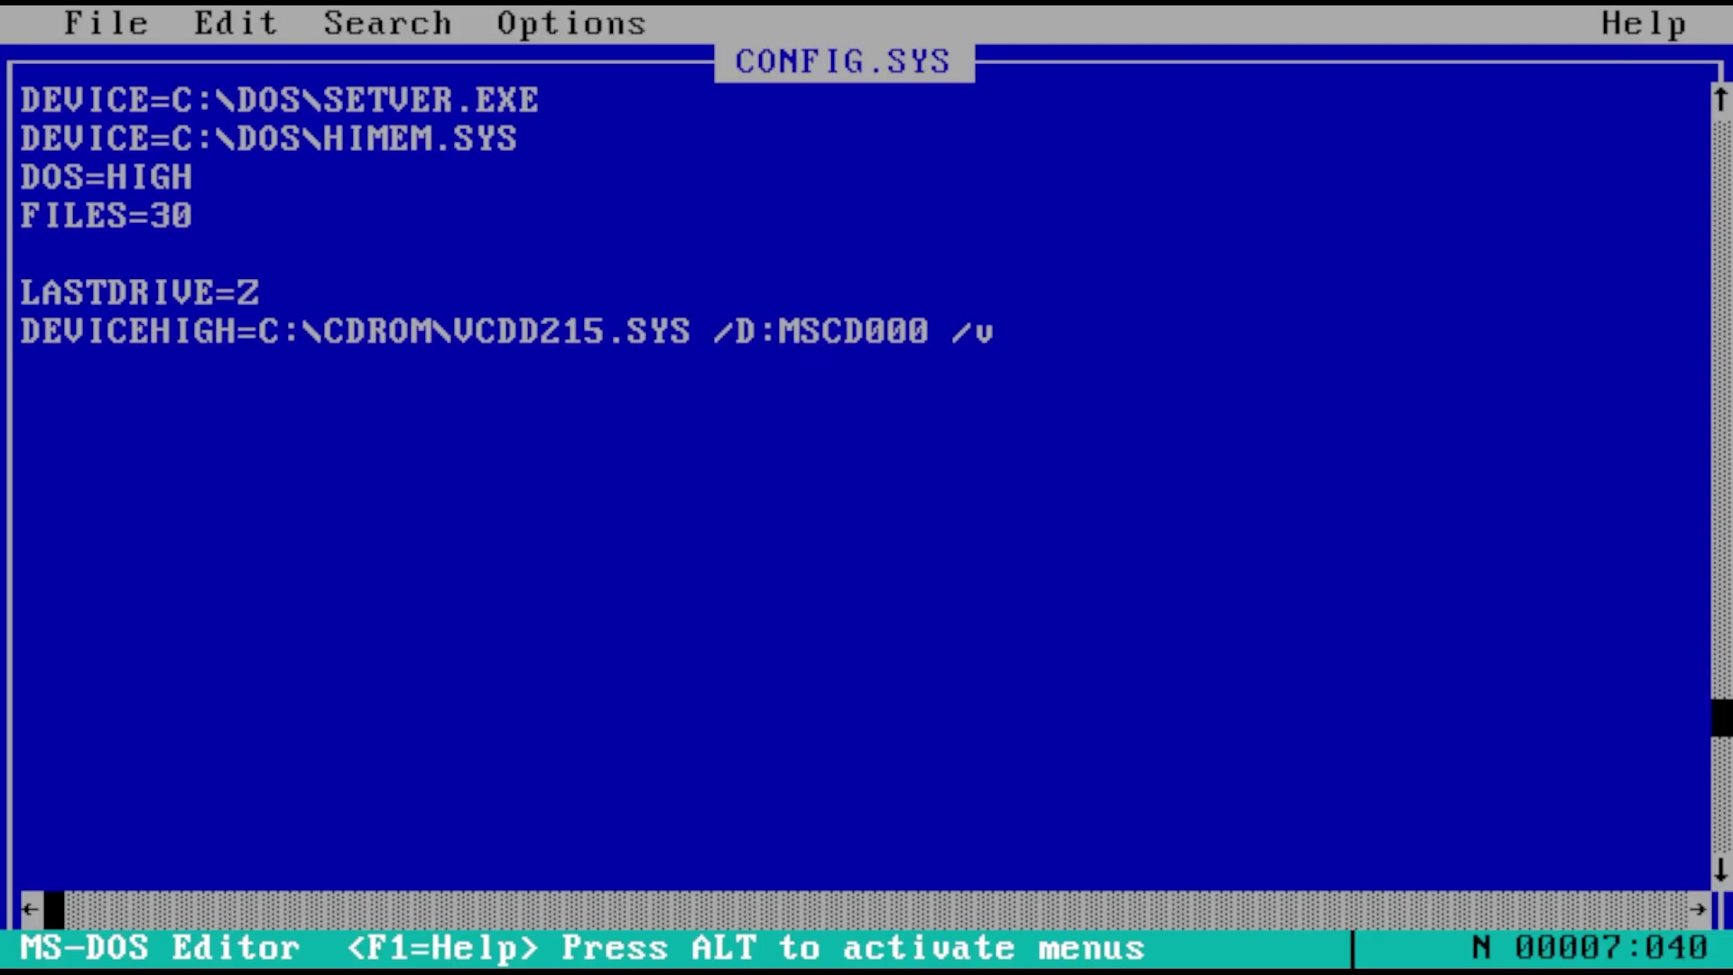
Remove the /v switch from the end of the VCDD215.SYS driver line in CONFIG.SYS.
{"action": "key", "text": "Right"}
{"action": "key", "text": "Right"}
{"action": "key", "text": "Right"}
{"action": "key", "text": "Delete"}
{"action": "key", "text": "Delete"}
{"action": "key", "text": "Delete"}
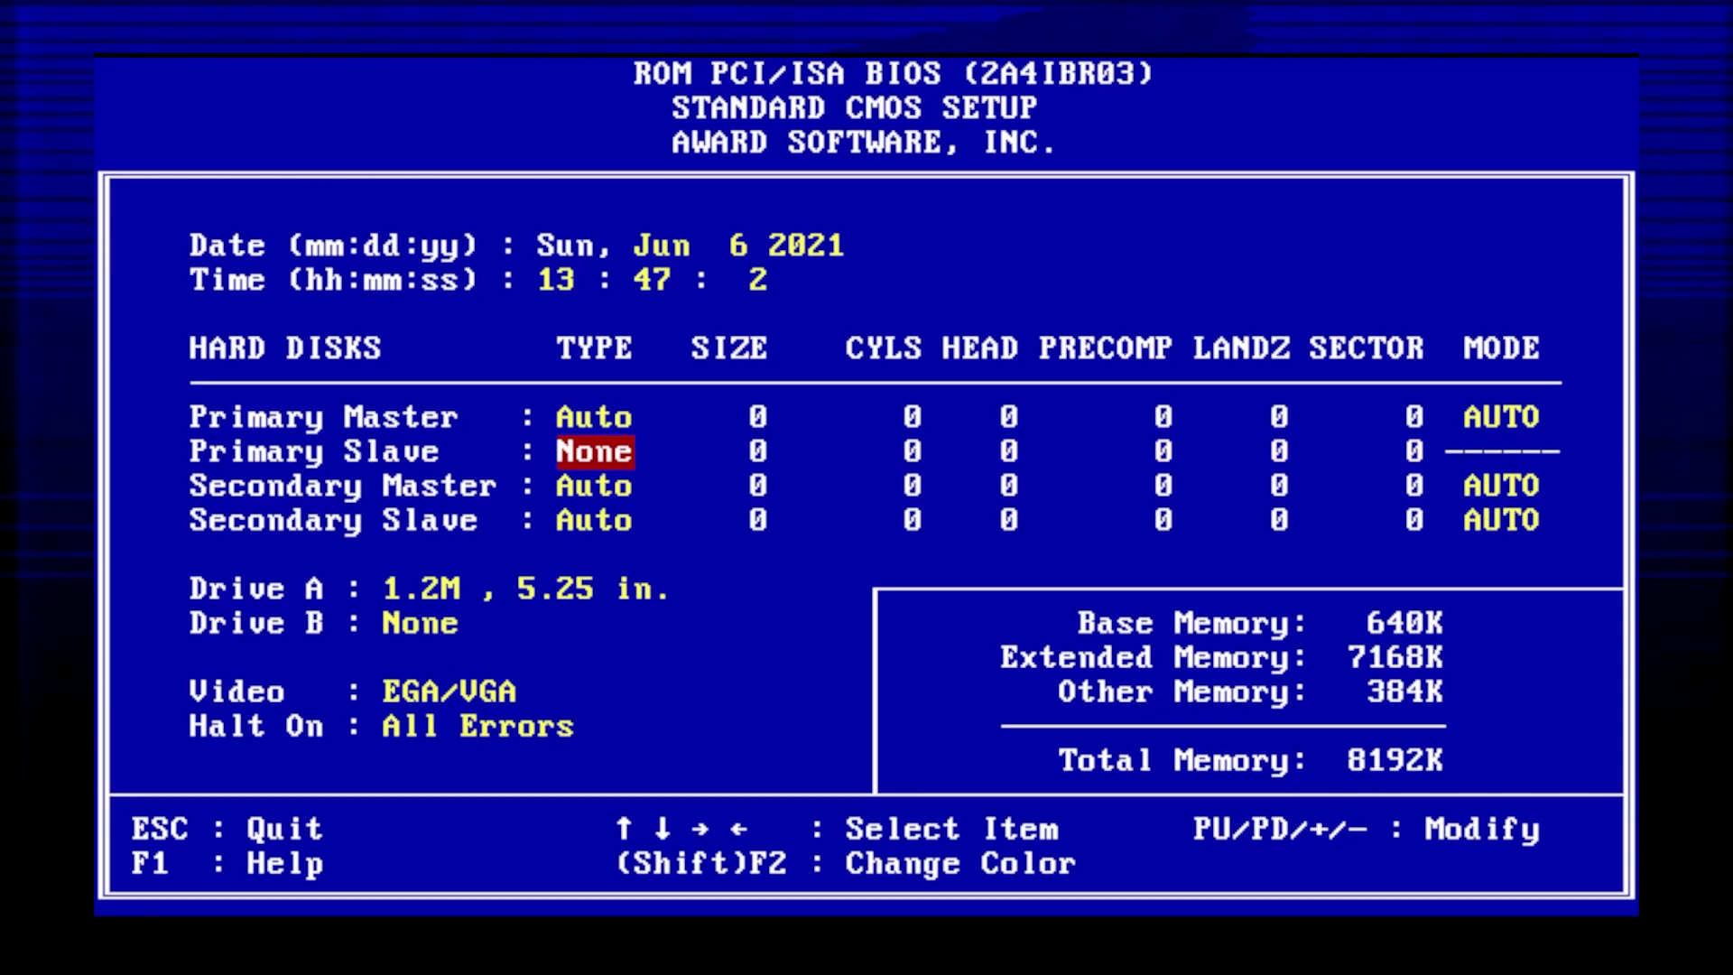
Set the BIOS hard disk types of the Secondary Master and Secondary Slave to None.
{"action": "key", "text": "Down"}
{"action": "key", "text": "Page_Down"}
{"action": "key", "text": "Page_Down"}
{"action": "key", "text": "Down"}
{"action": "key", "text": "Page_Down"}
{"action": "key", "text": "Page_Down"}
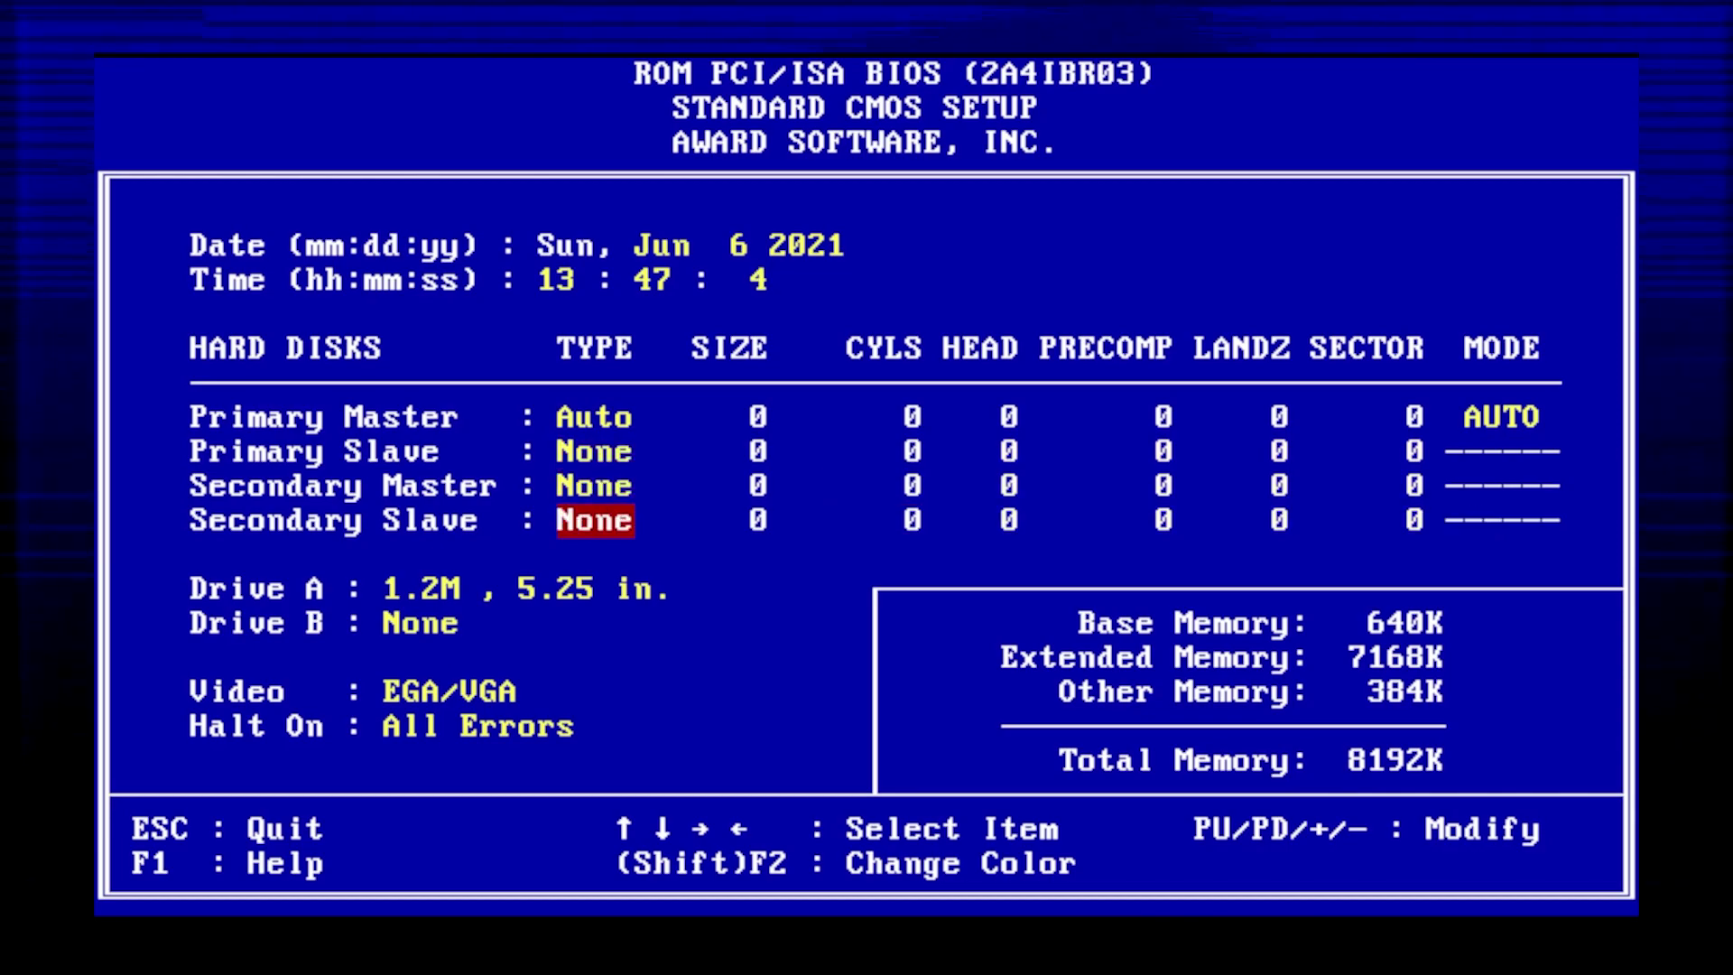
Set floppy Drive A to 1.44M, 3.5 in. and change the type of Drive B in the BIOS.
{"action": "key", "text": "Down"}
{"action": "key", "text": "Page_Down"}
{"action": "key", "text": "Page_Down"}
{"action": "key", "text": "Down"}
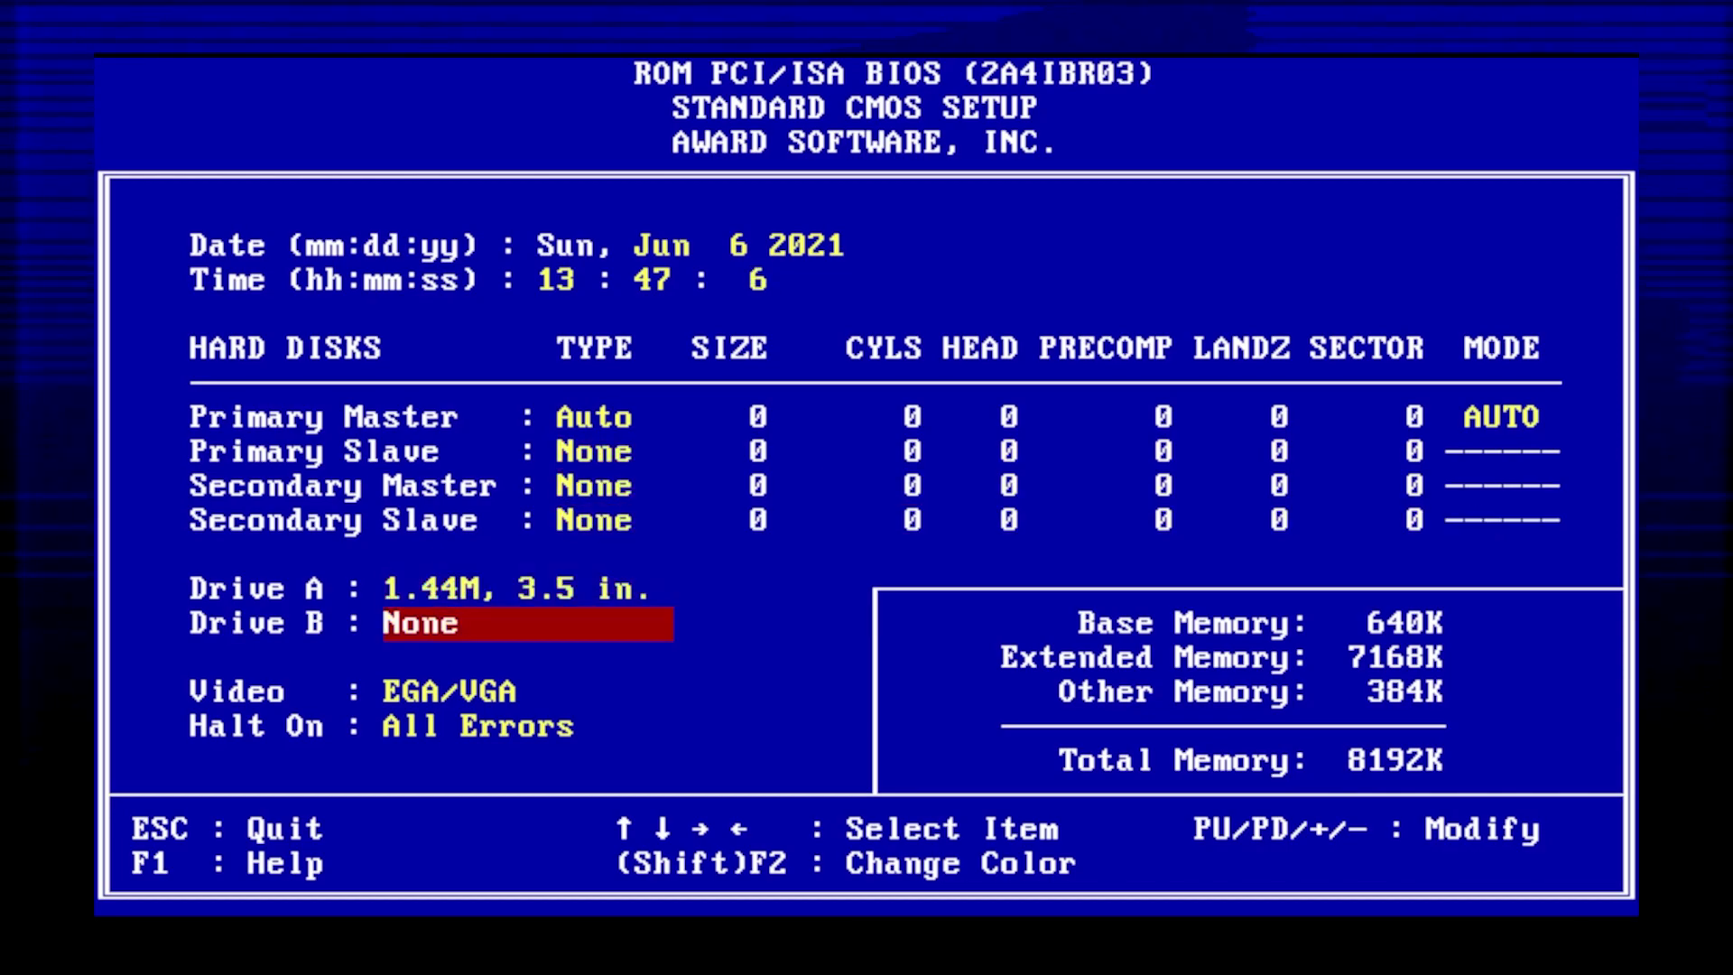
{"action": "key", "text": "Page_Down"}
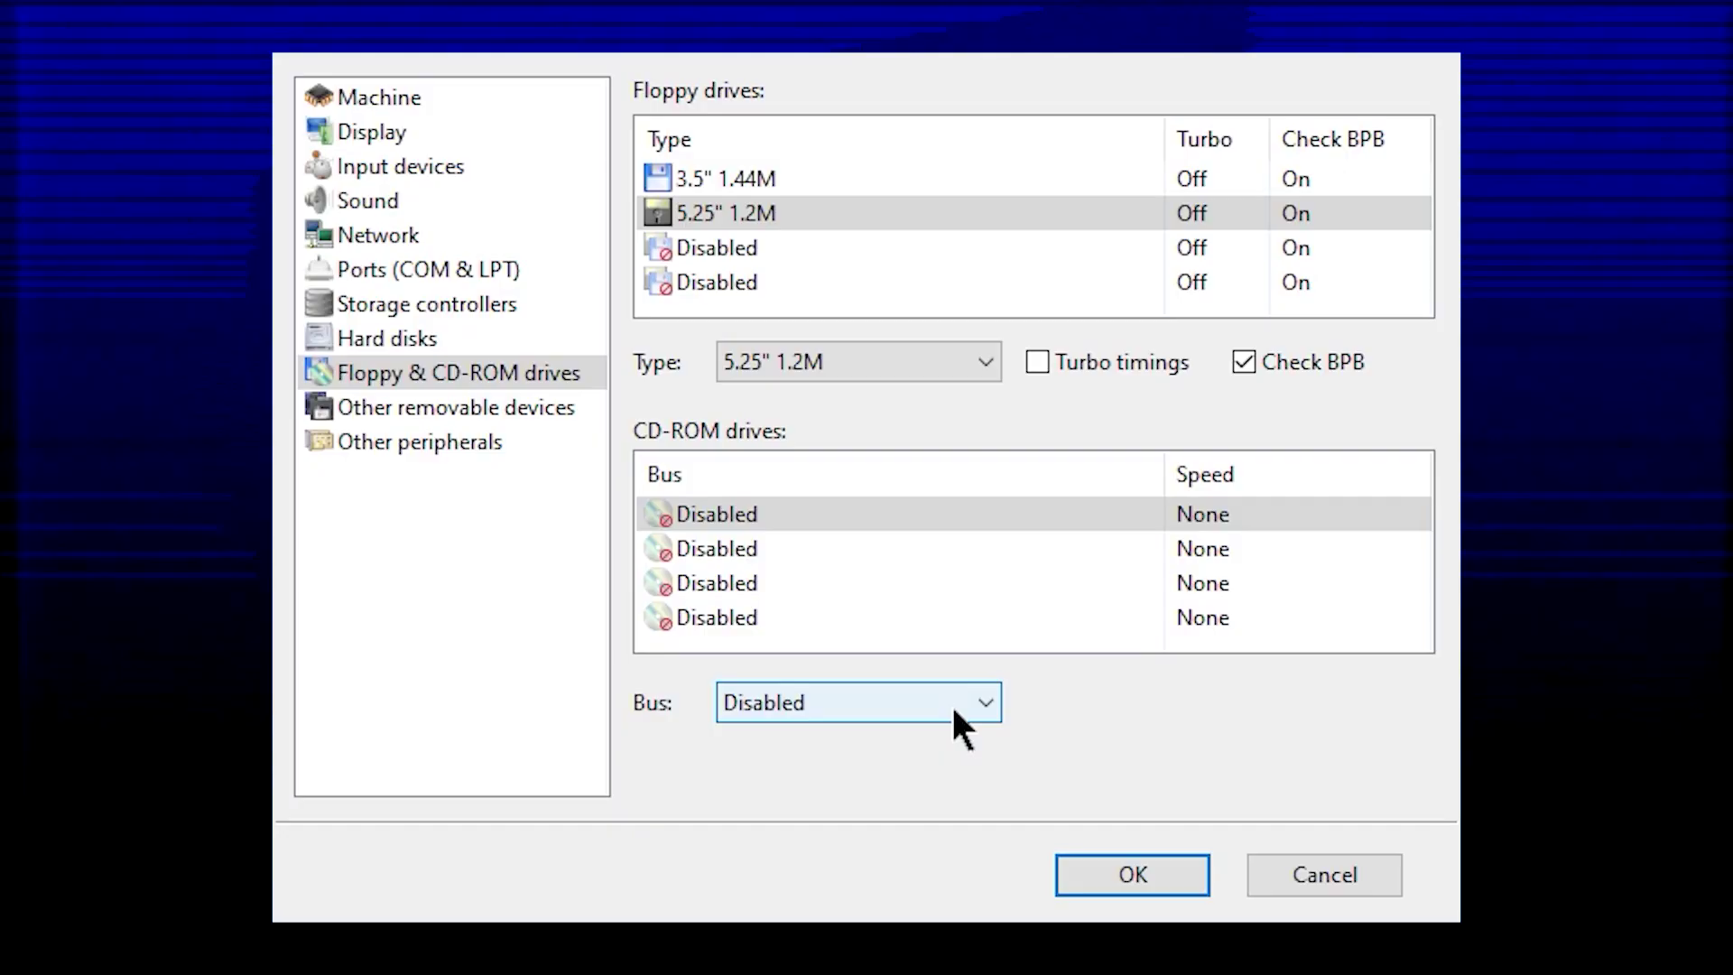
Set the first CD-ROM drive's bus to ATAPI in the emulator settings and choose its speed.
{"action": "left_click", "coordinate": [951, 702]}
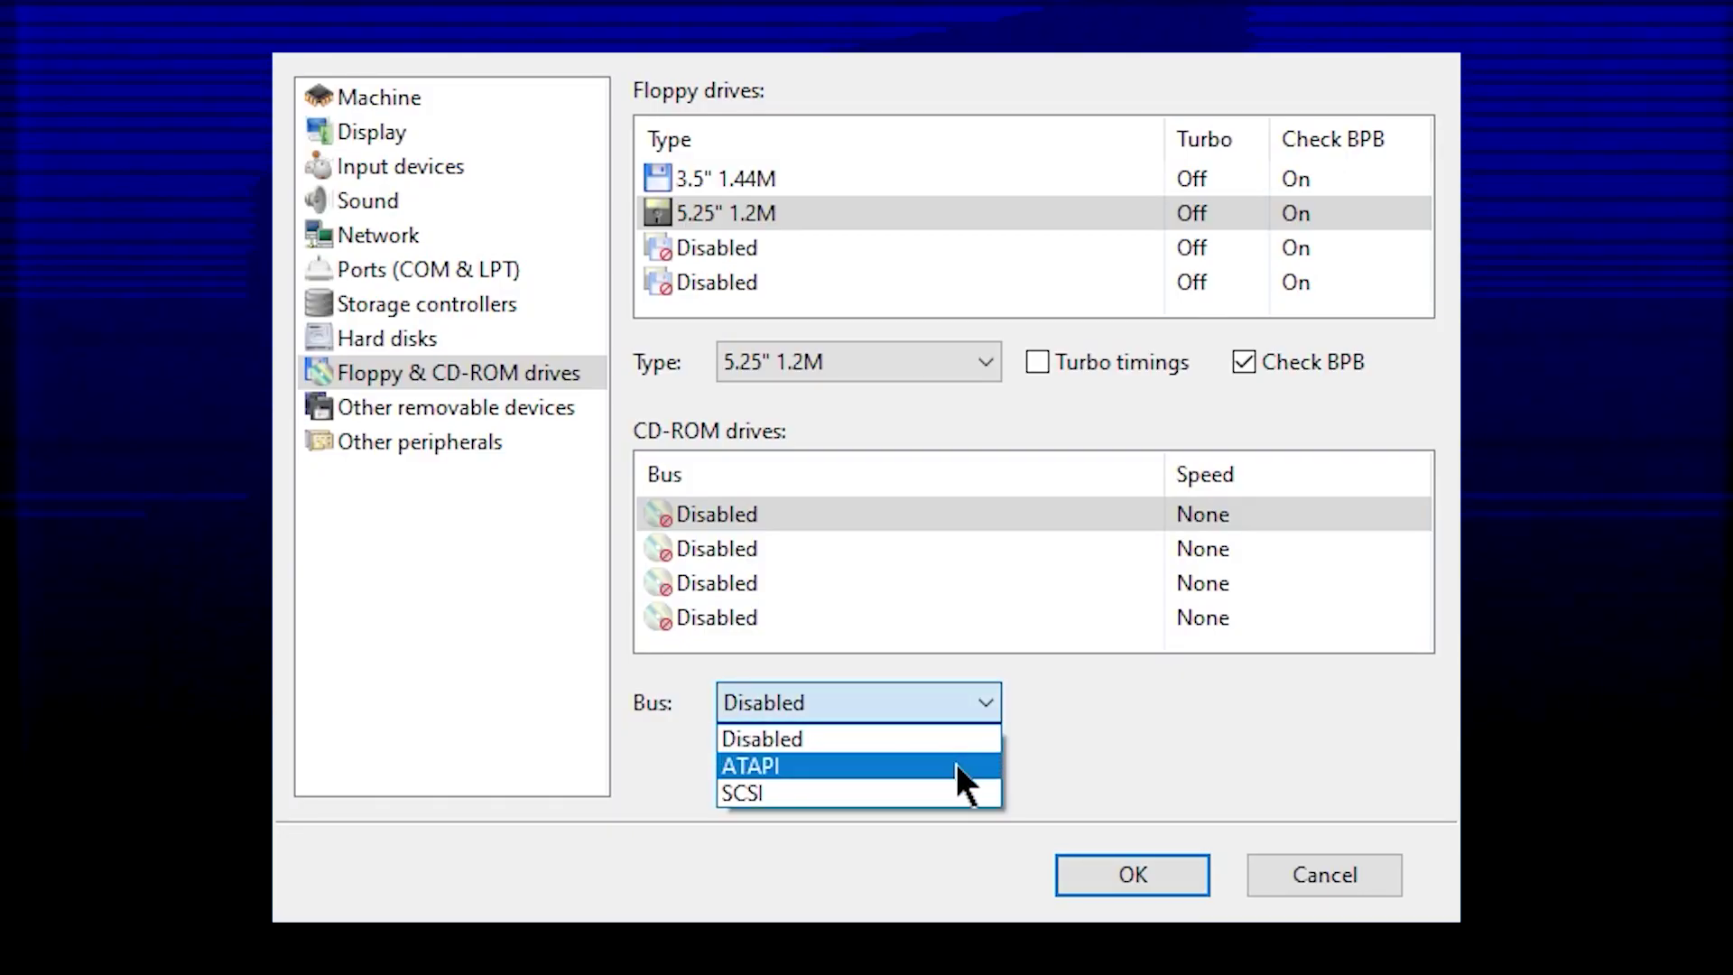
{"action": "left_click", "coordinate": [956, 762]}
{"action": "left_click", "coordinate": [1163, 711]}
{"action": "left_click", "coordinate": [1255, 728]}
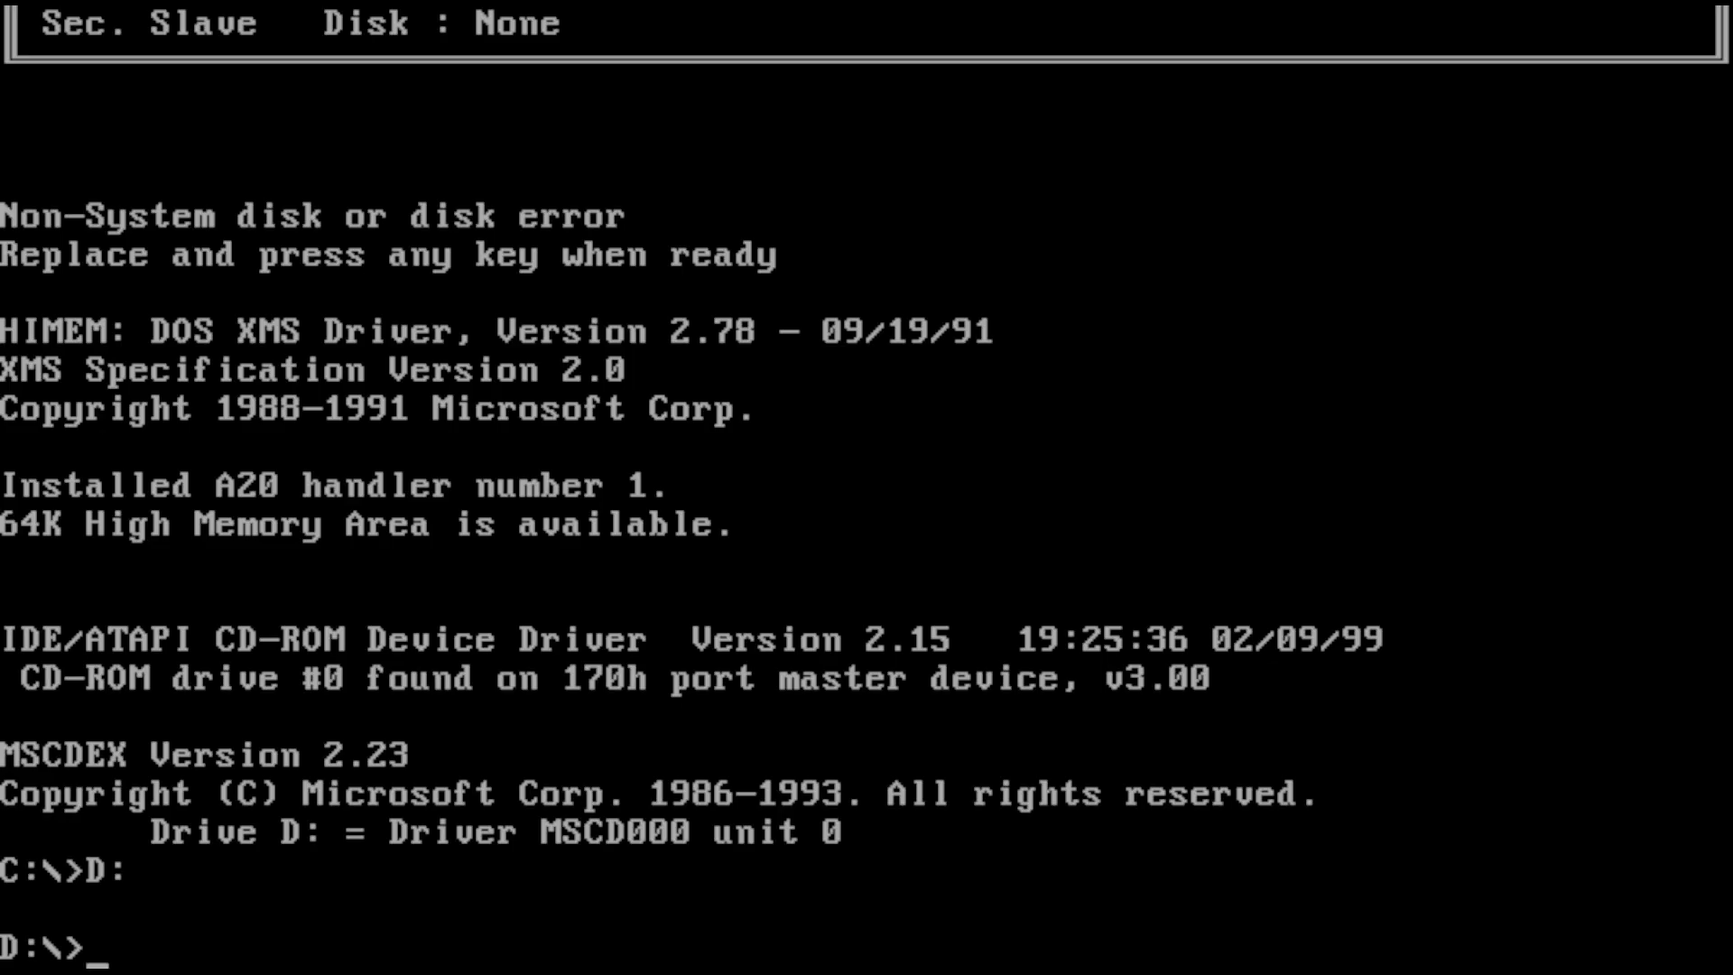
List the contents of drive D: in wide format and change to the mwin directory.
{"action": "type", "text": "dir /w"}
{"action": "key", "text": "Return"}
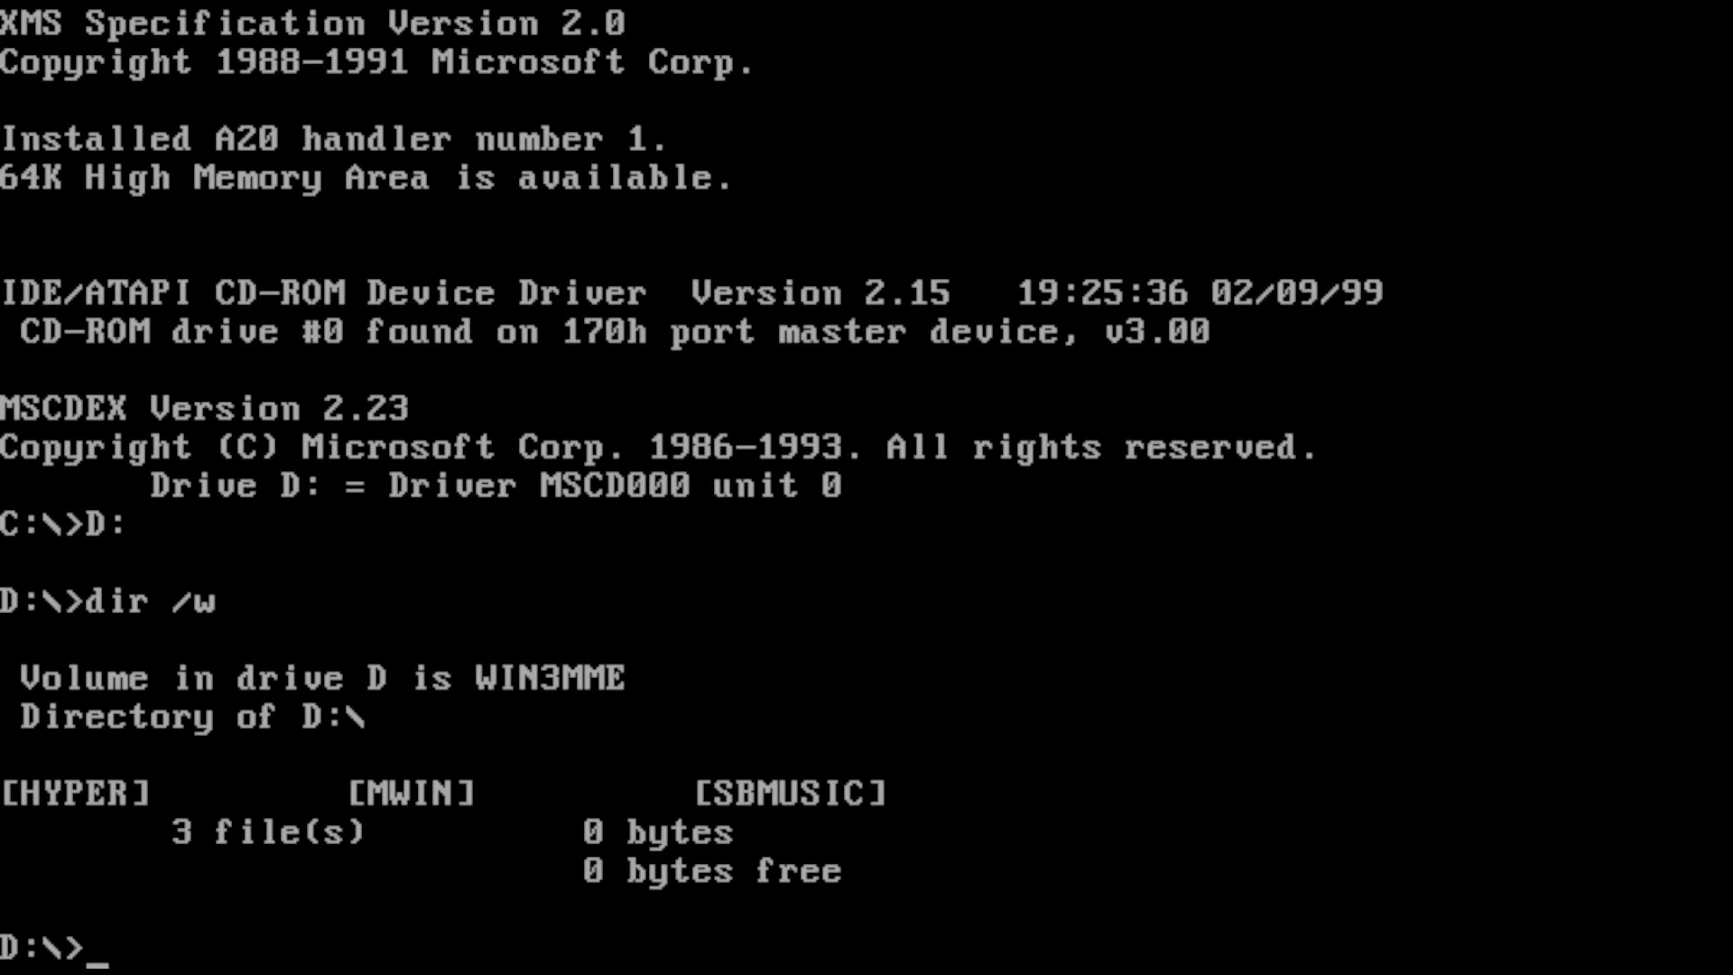
{"action": "type", "text": "cd mwin"}
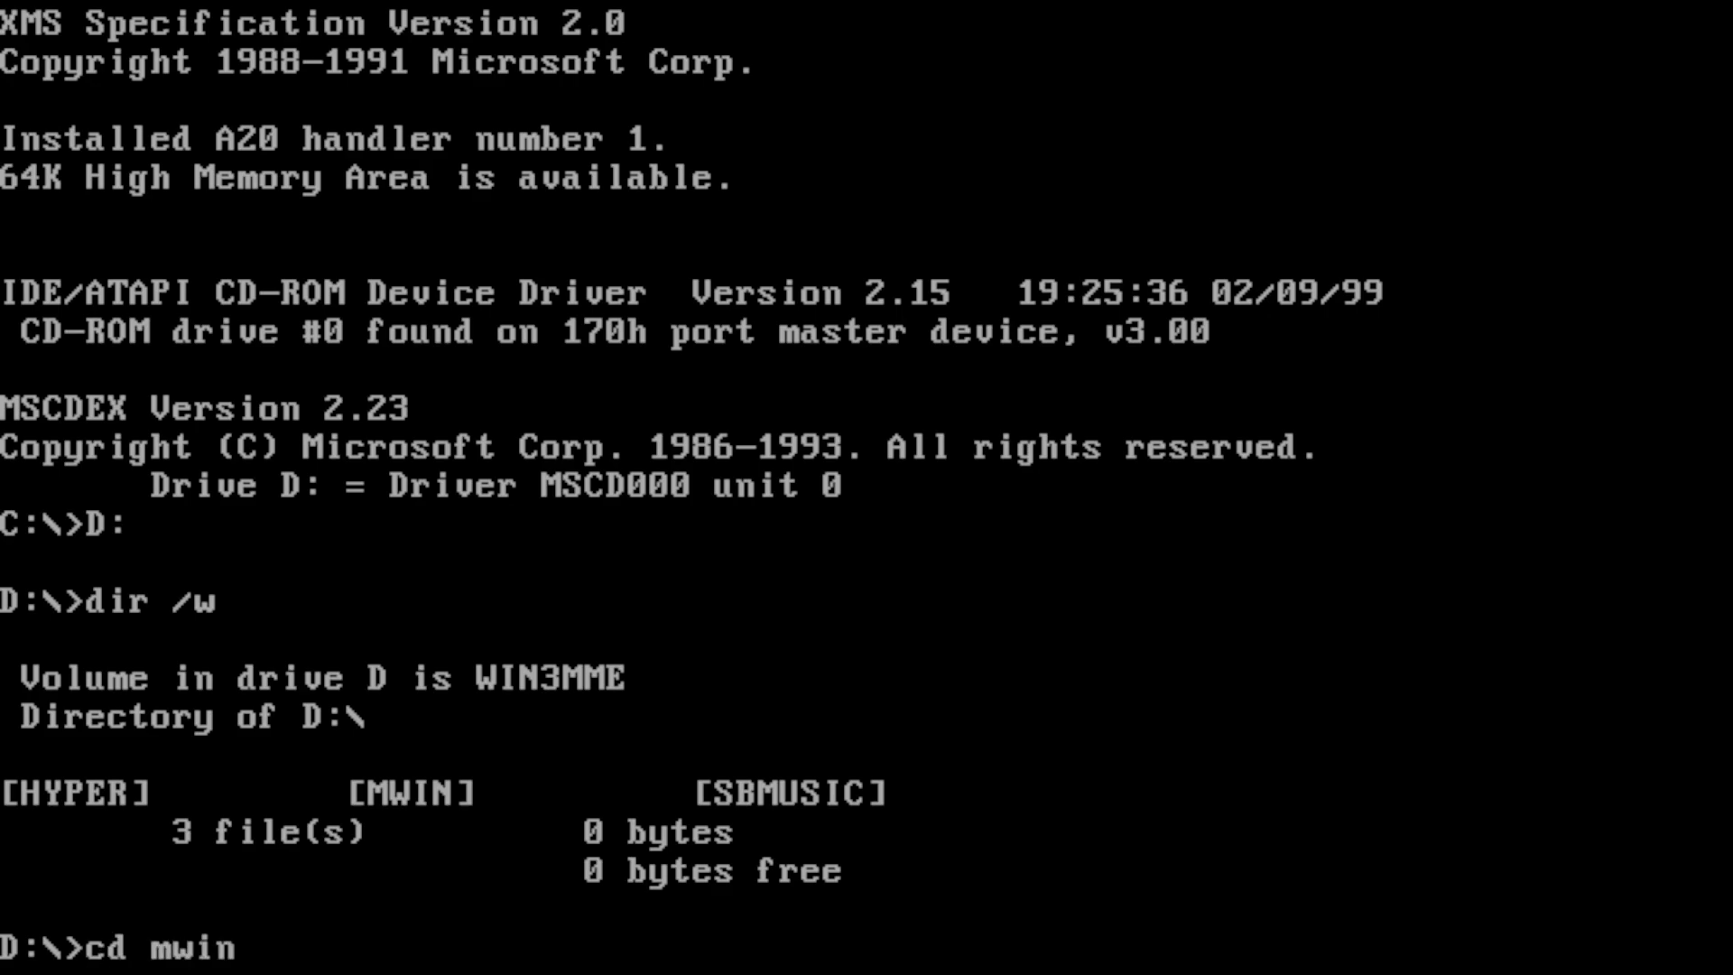
{"action": "key", "text": "Return"}
Run setup.exe from the mwin directory and start installing Windows with Multimedia.
{"action": "type", "text": "setup.exe"}
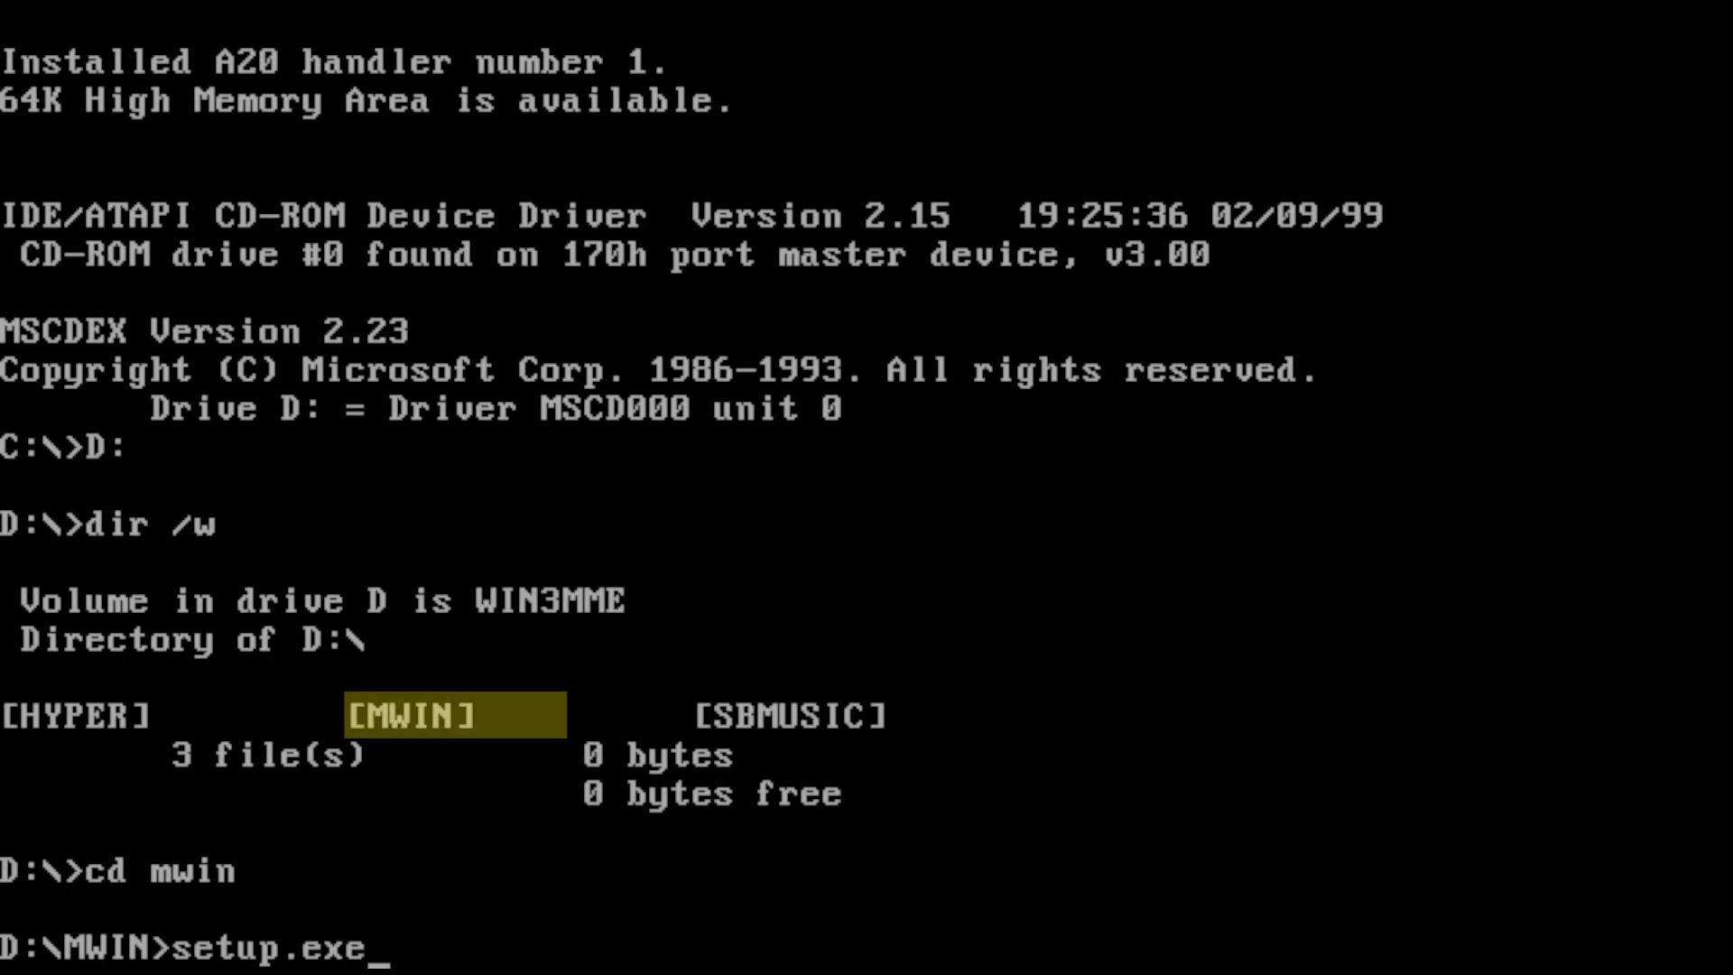
{"action": "key", "text": "Return"}
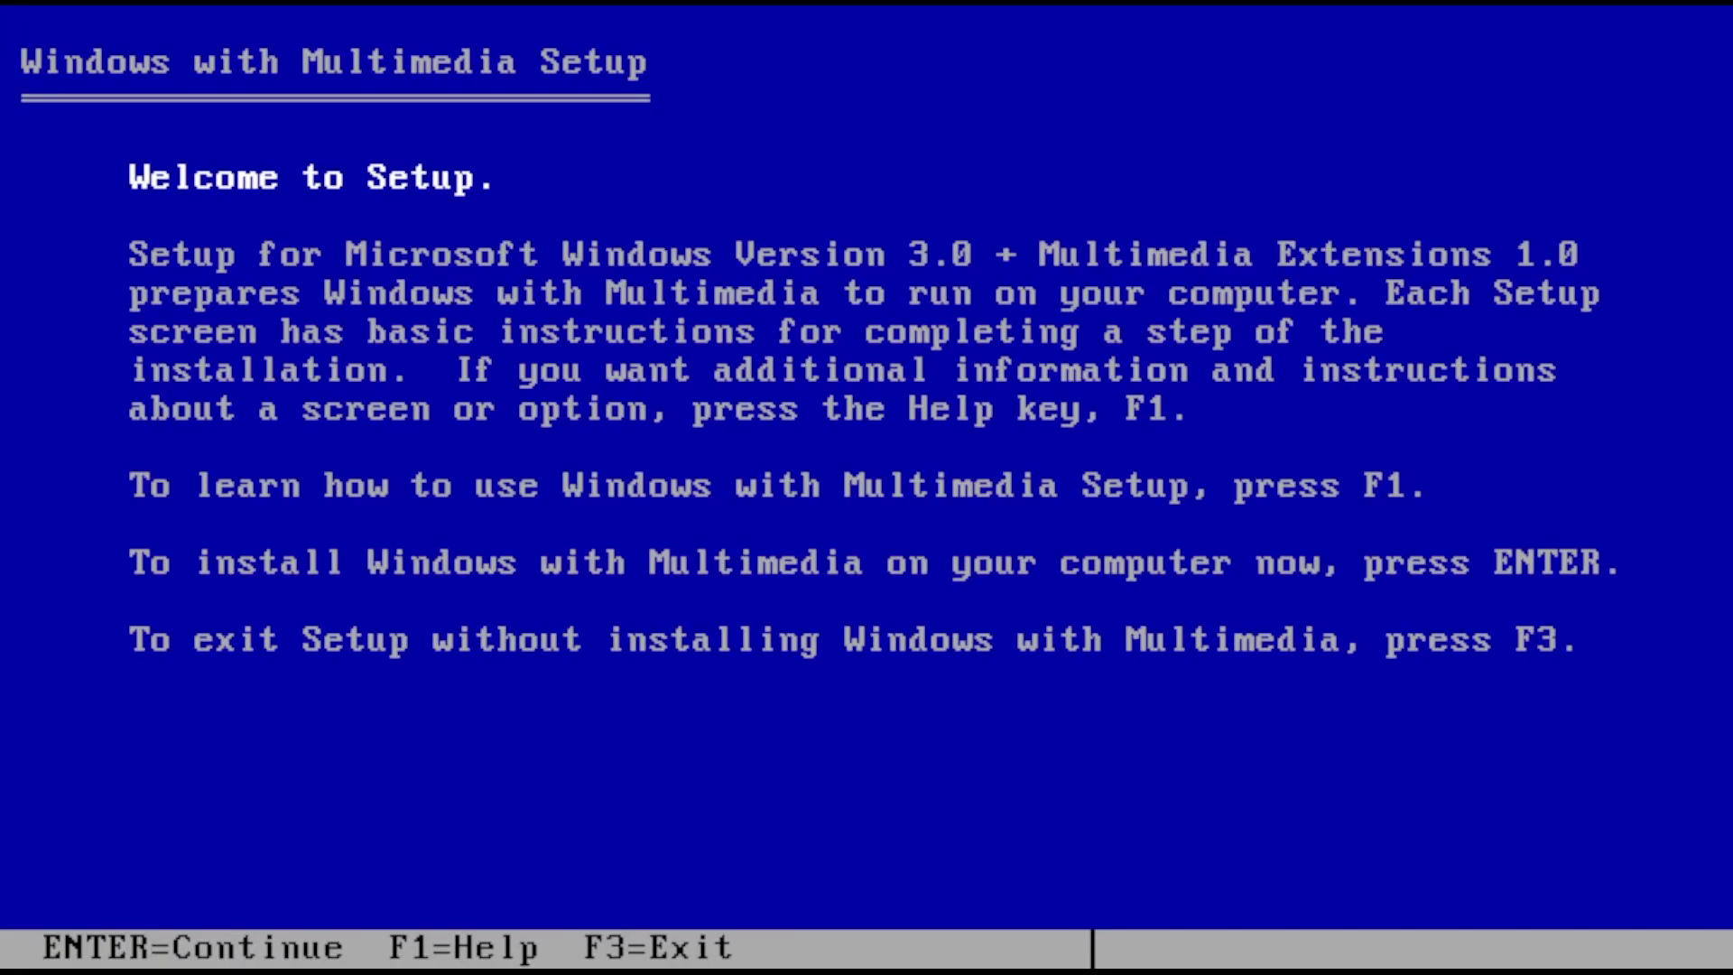
{"action": "key", "text": "Return"}
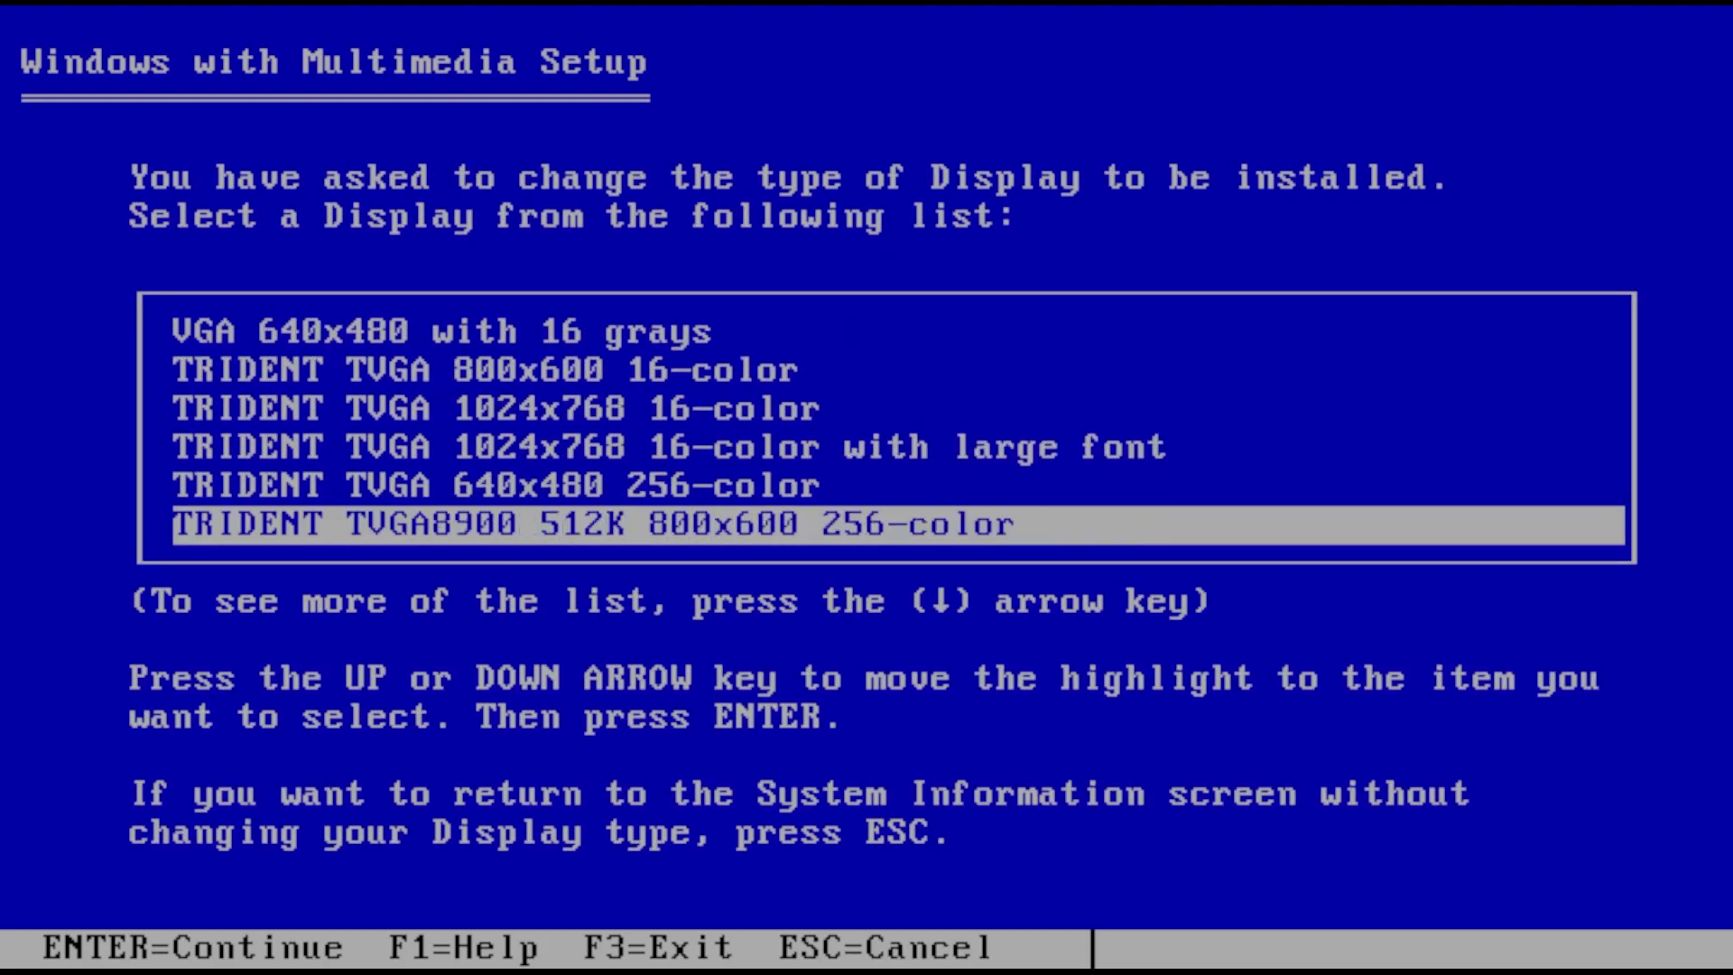
Choose a Trident display and the Sound Blaster Pro audio board with interrupt 5 for the installation.
{"action": "key", "text": "Down"}
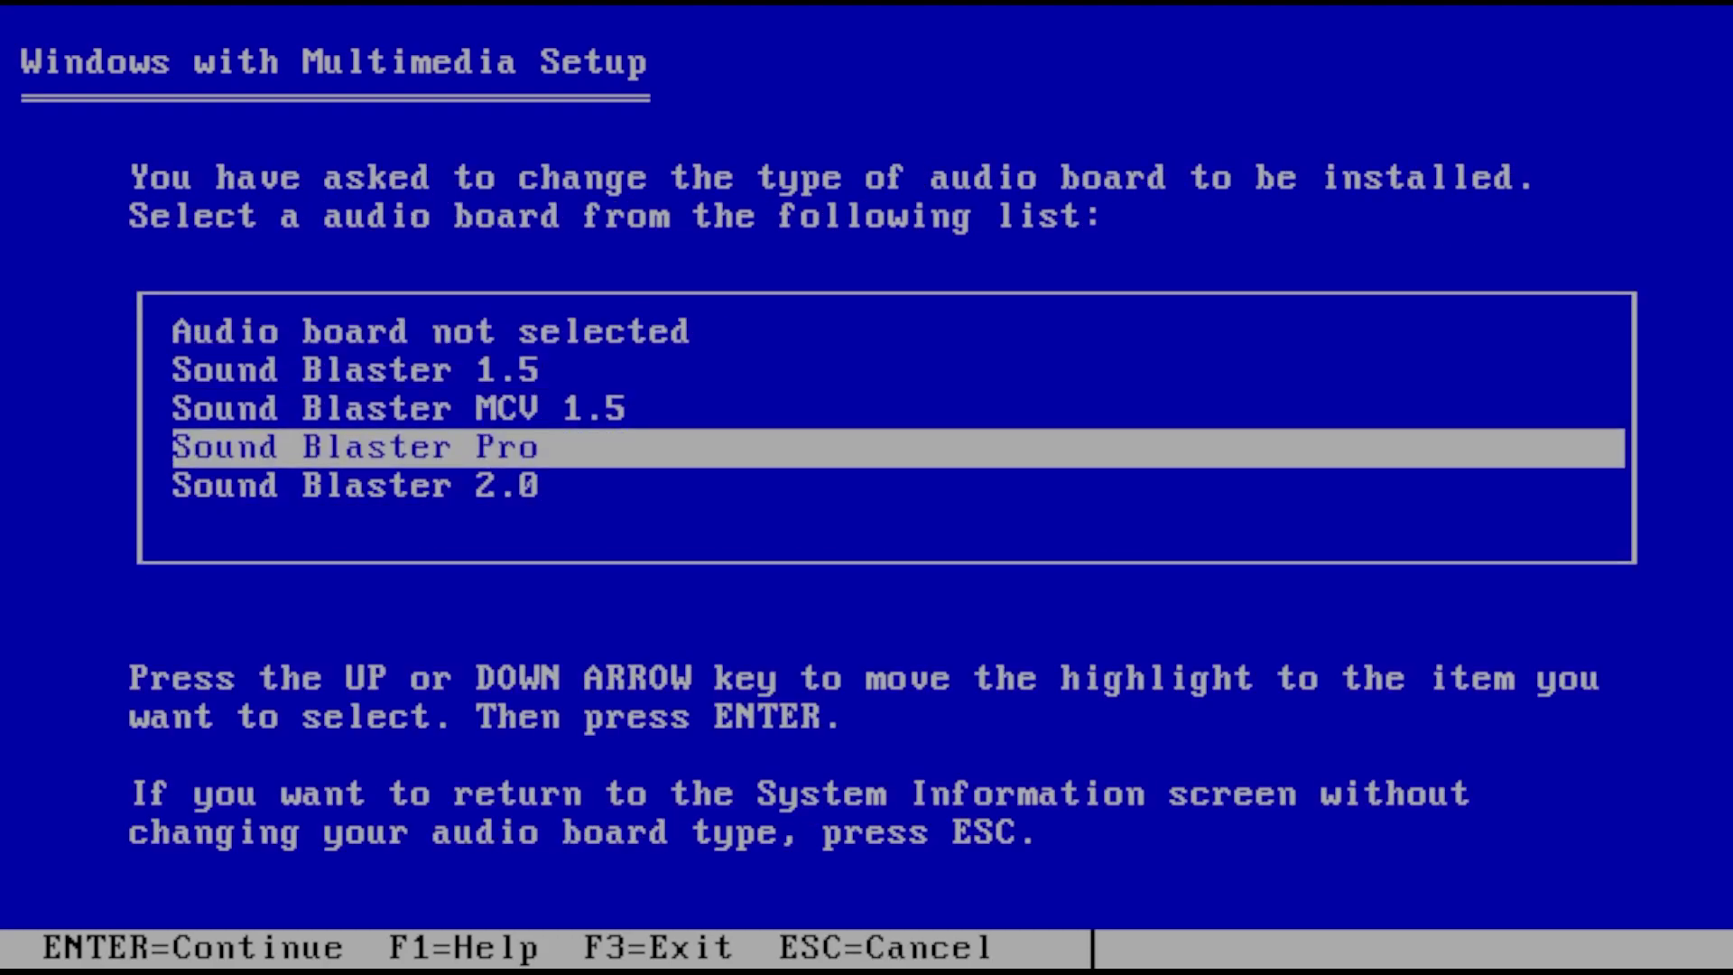
{"action": "key", "text": "Return"}
{"action": "key", "text": "Return"}
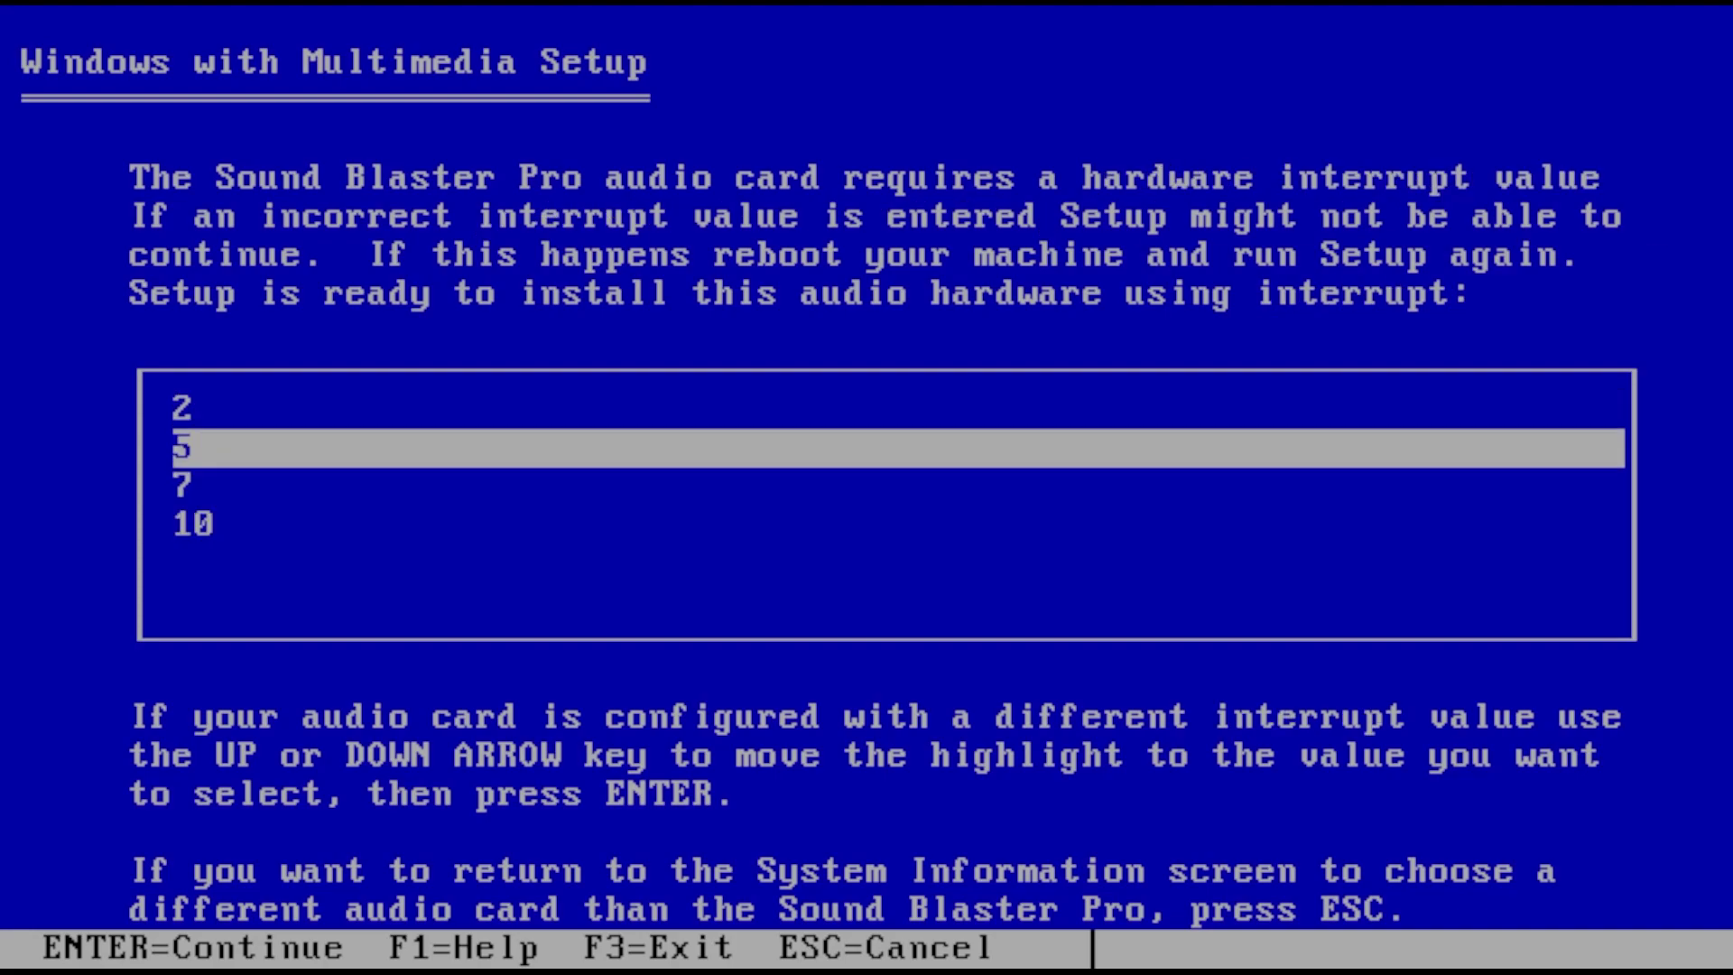
{"action": "key", "text": "Return"}
{"action": "key", "text": "Return"}
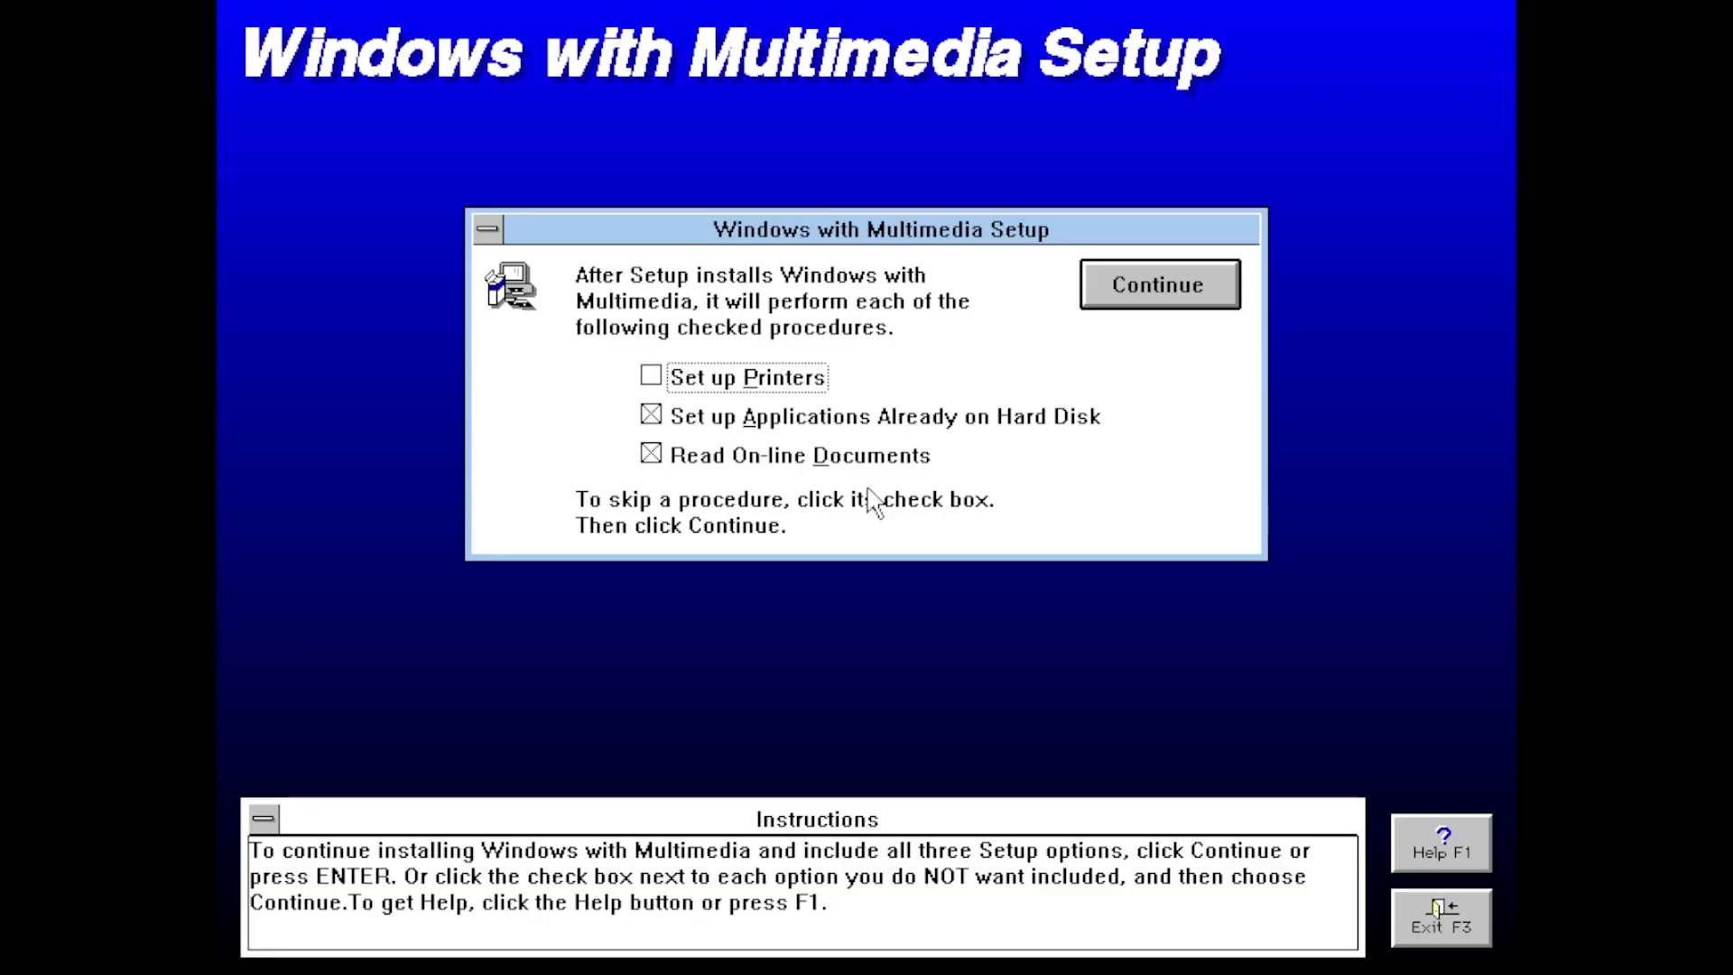
Skip application setup and reading on-line documents, and let Setup make all modifications to CONFIG.SYS and AUTOEXEC.BAT.
{"action": "key", "text": "Tab"}
{"action": "key", "text": "space"}
{"action": "key", "text": "Tab"}
{"action": "key", "text": "space"}
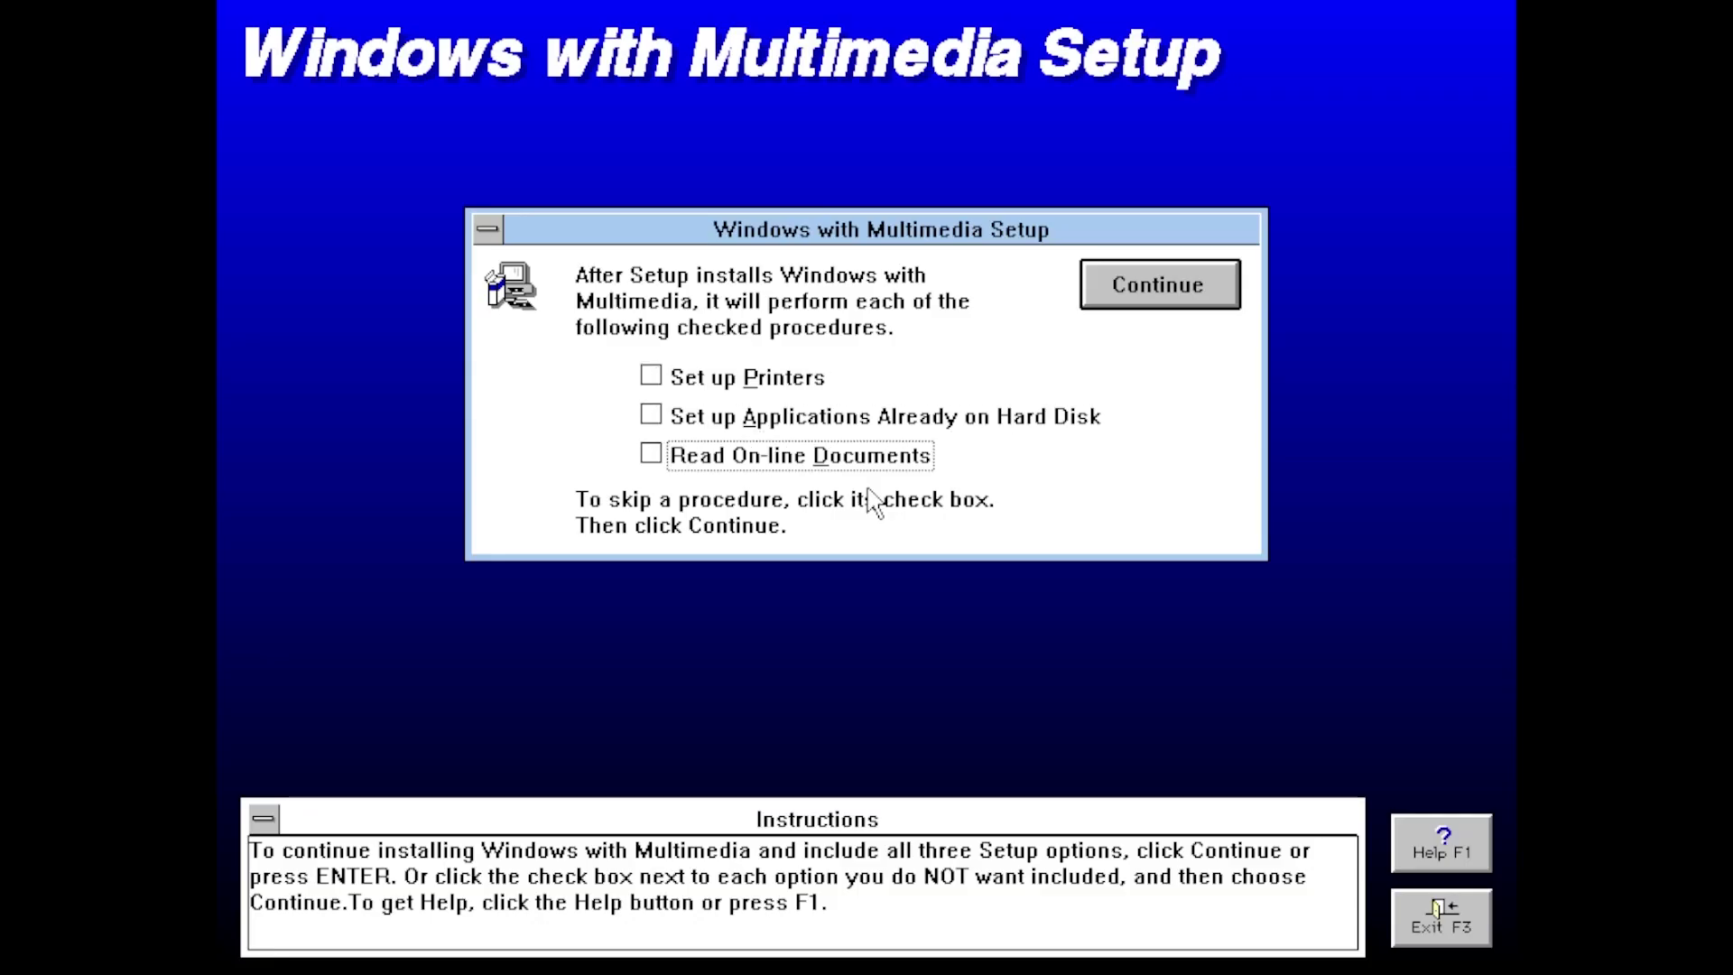
{"action": "left_click", "coordinate": [1192, 275]}
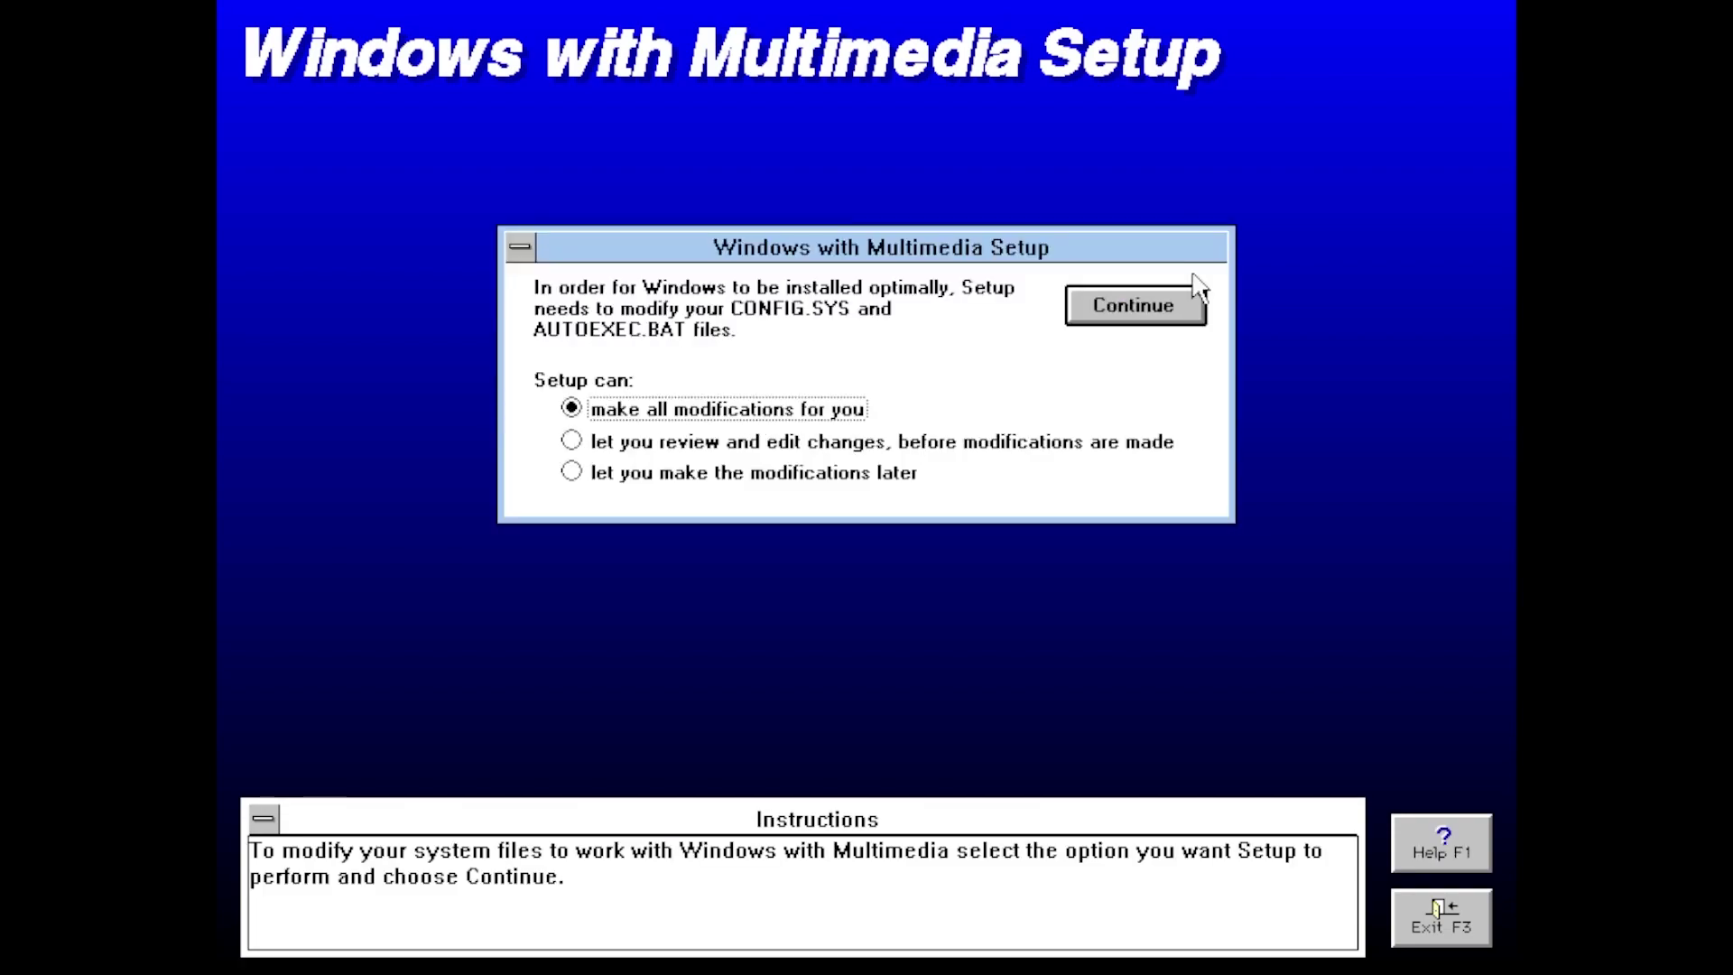
{"action": "left_click", "coordinate": [1193, 279]}
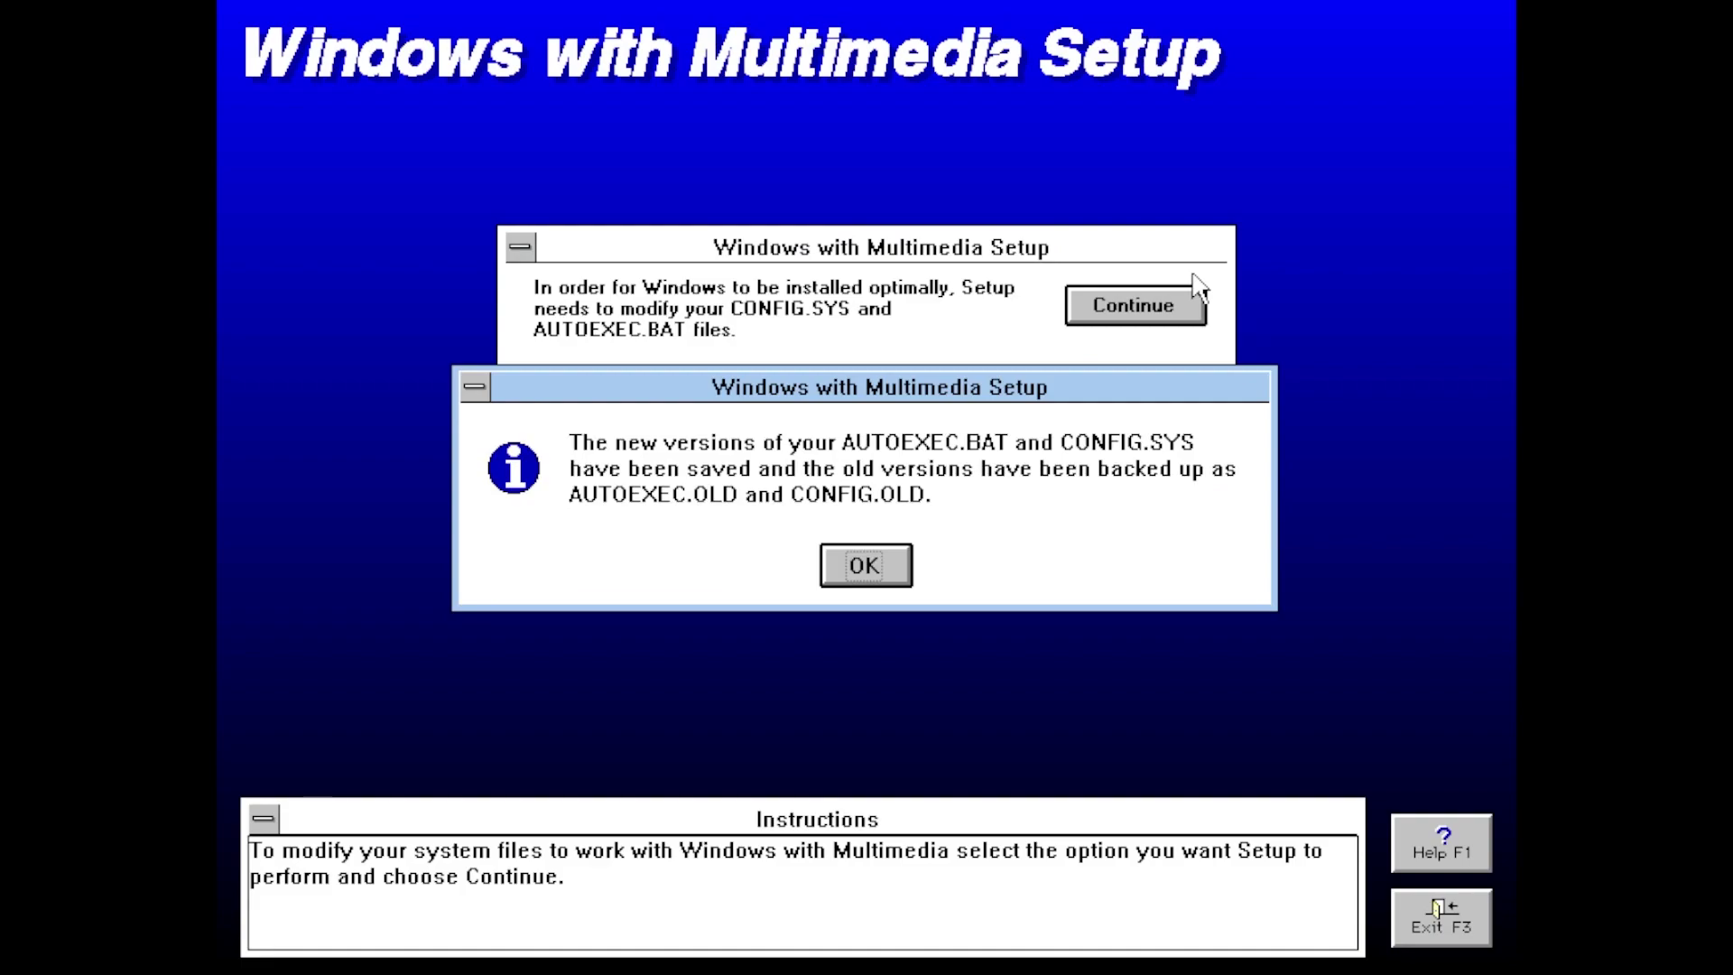
Acknowledge the saved system file changes, finish Setup, and start Windows from the DOS prompt with the win command.
{"action": "key", "text": "Return"}
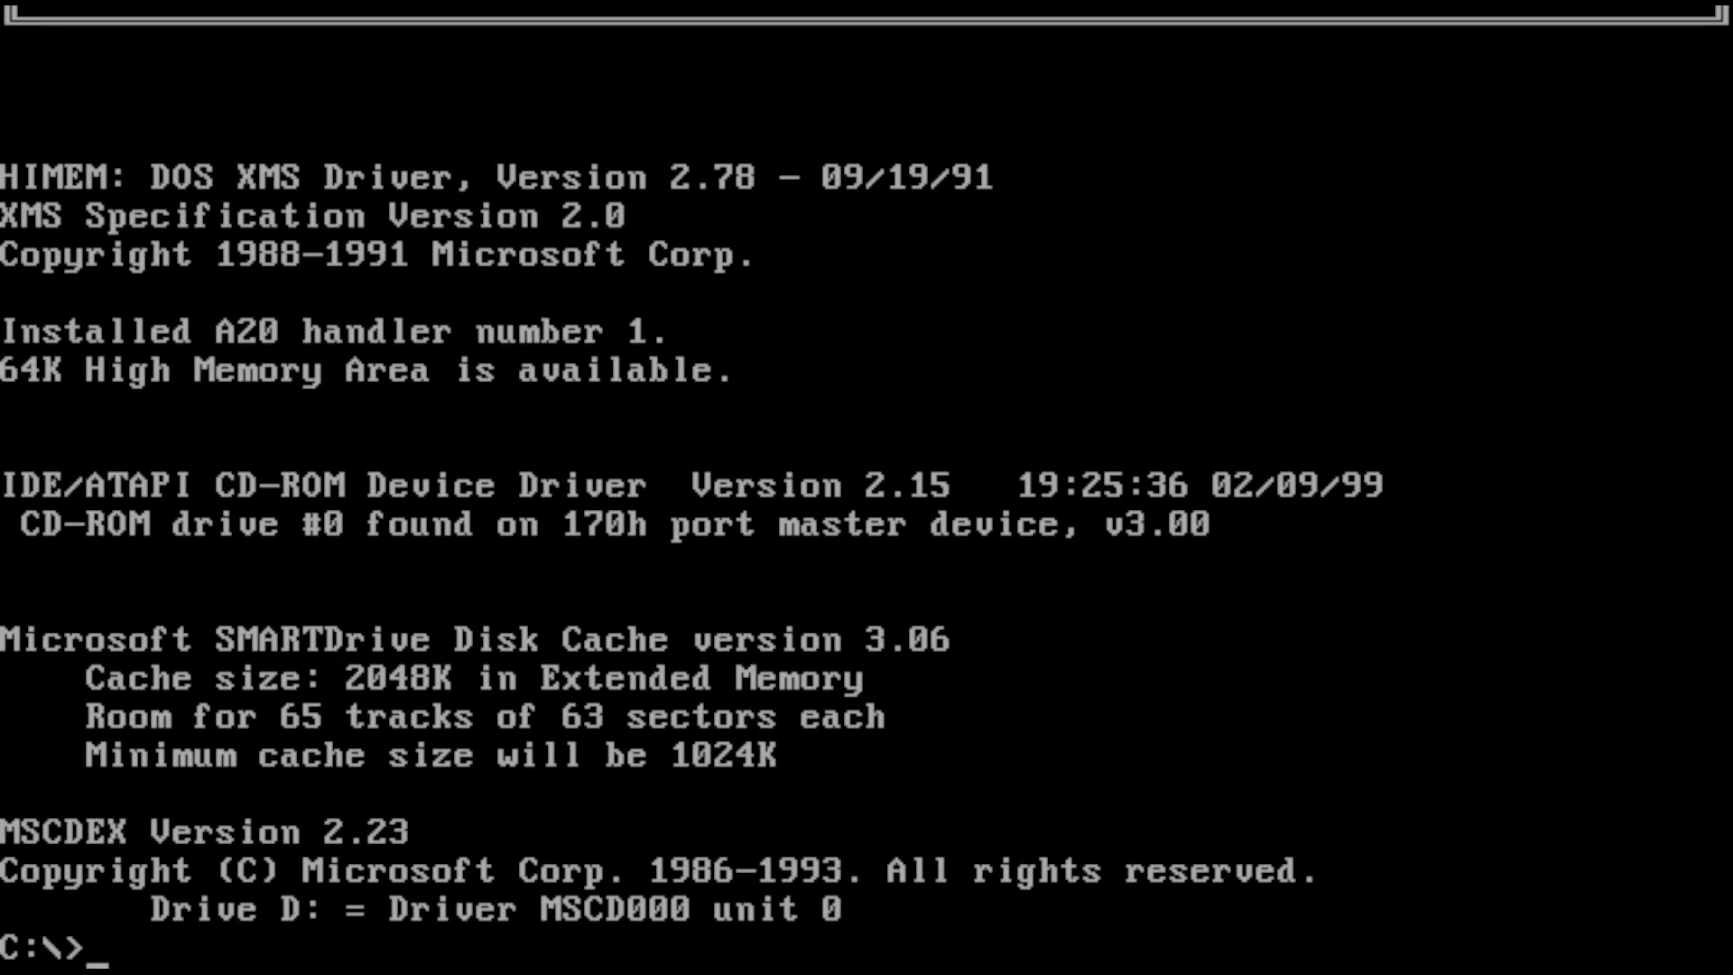
{"action": "type", "text": "win"}
{"action": "key", "text": "Return"}
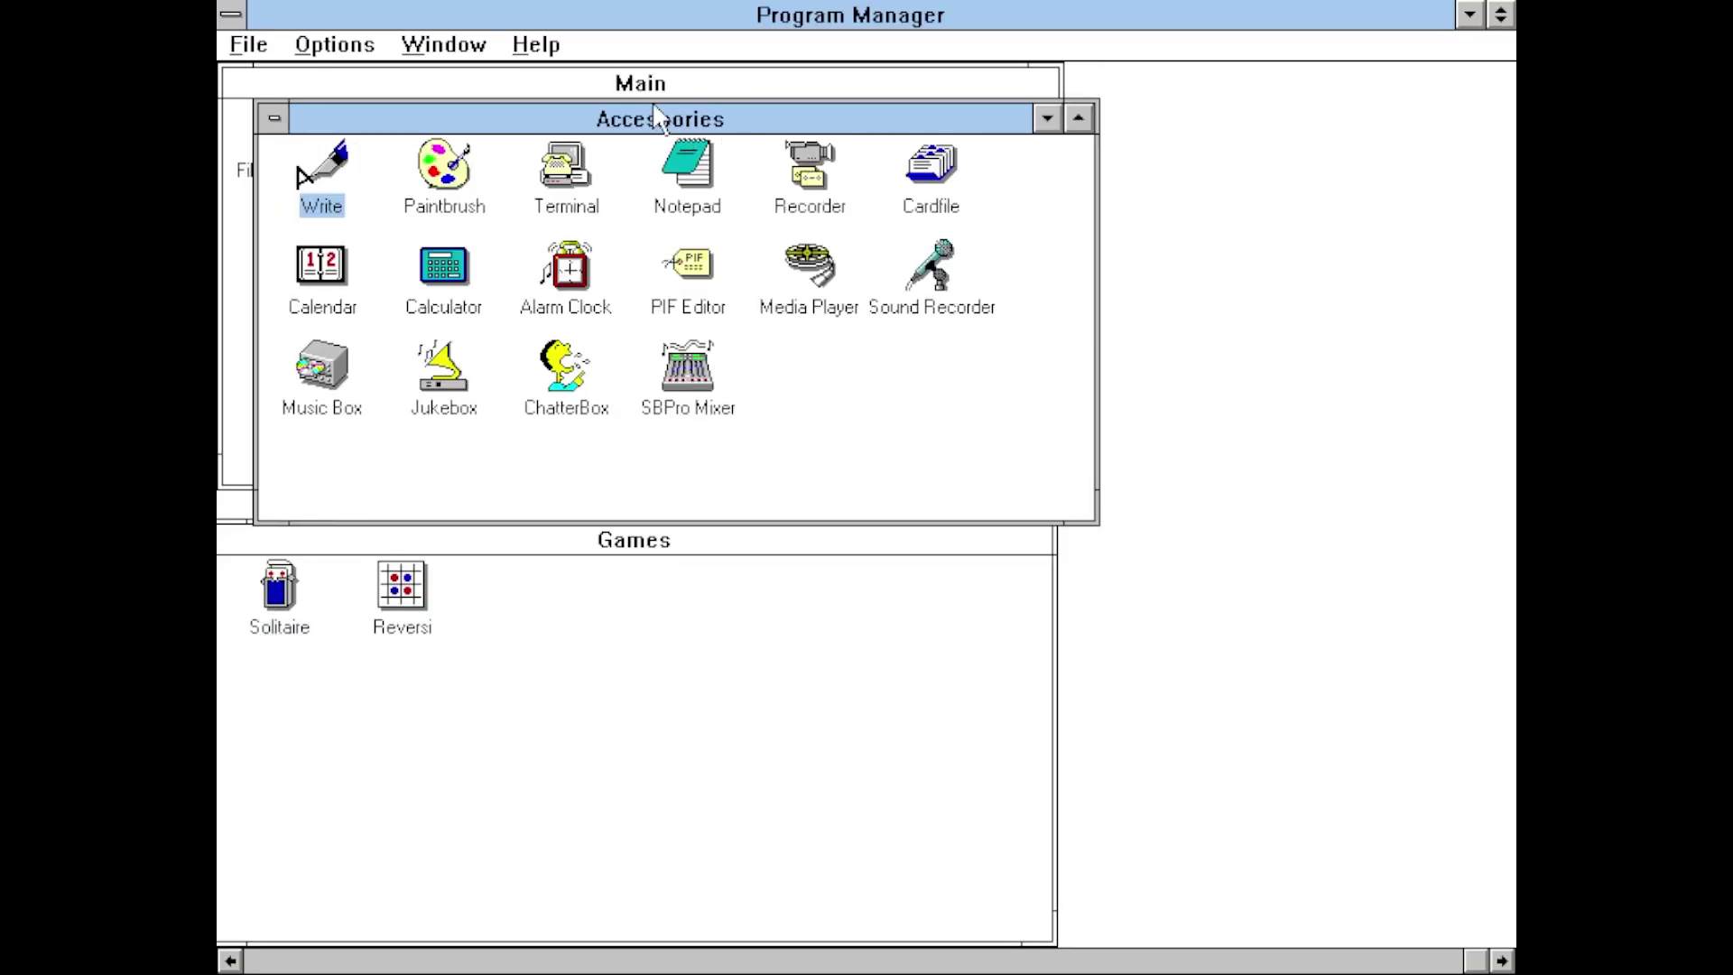
Spread out the Accessories and Games group windows in Program Manager and bring Accessories to the front.
{"action": "left_click_drag", "start_coordinate": [865, 158], "coordinate": [1038, 233]}
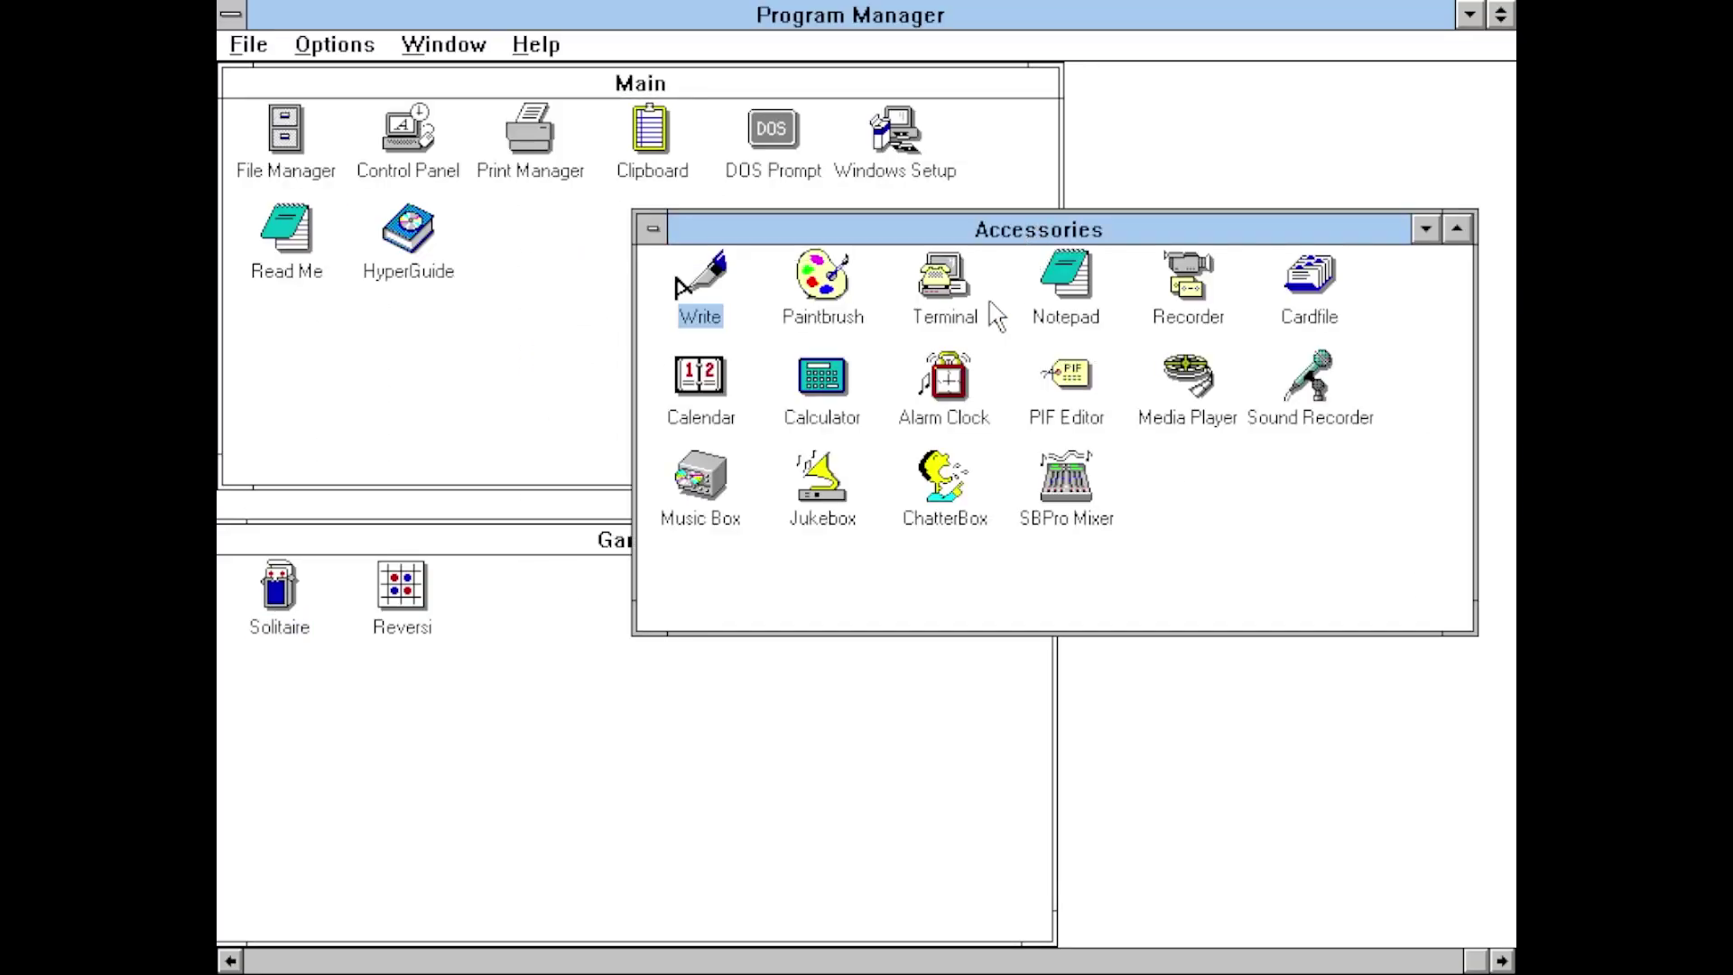
{"action": "left_click_drag", "start_coordinate": [465, 544], "coordinate": [502, 525]}
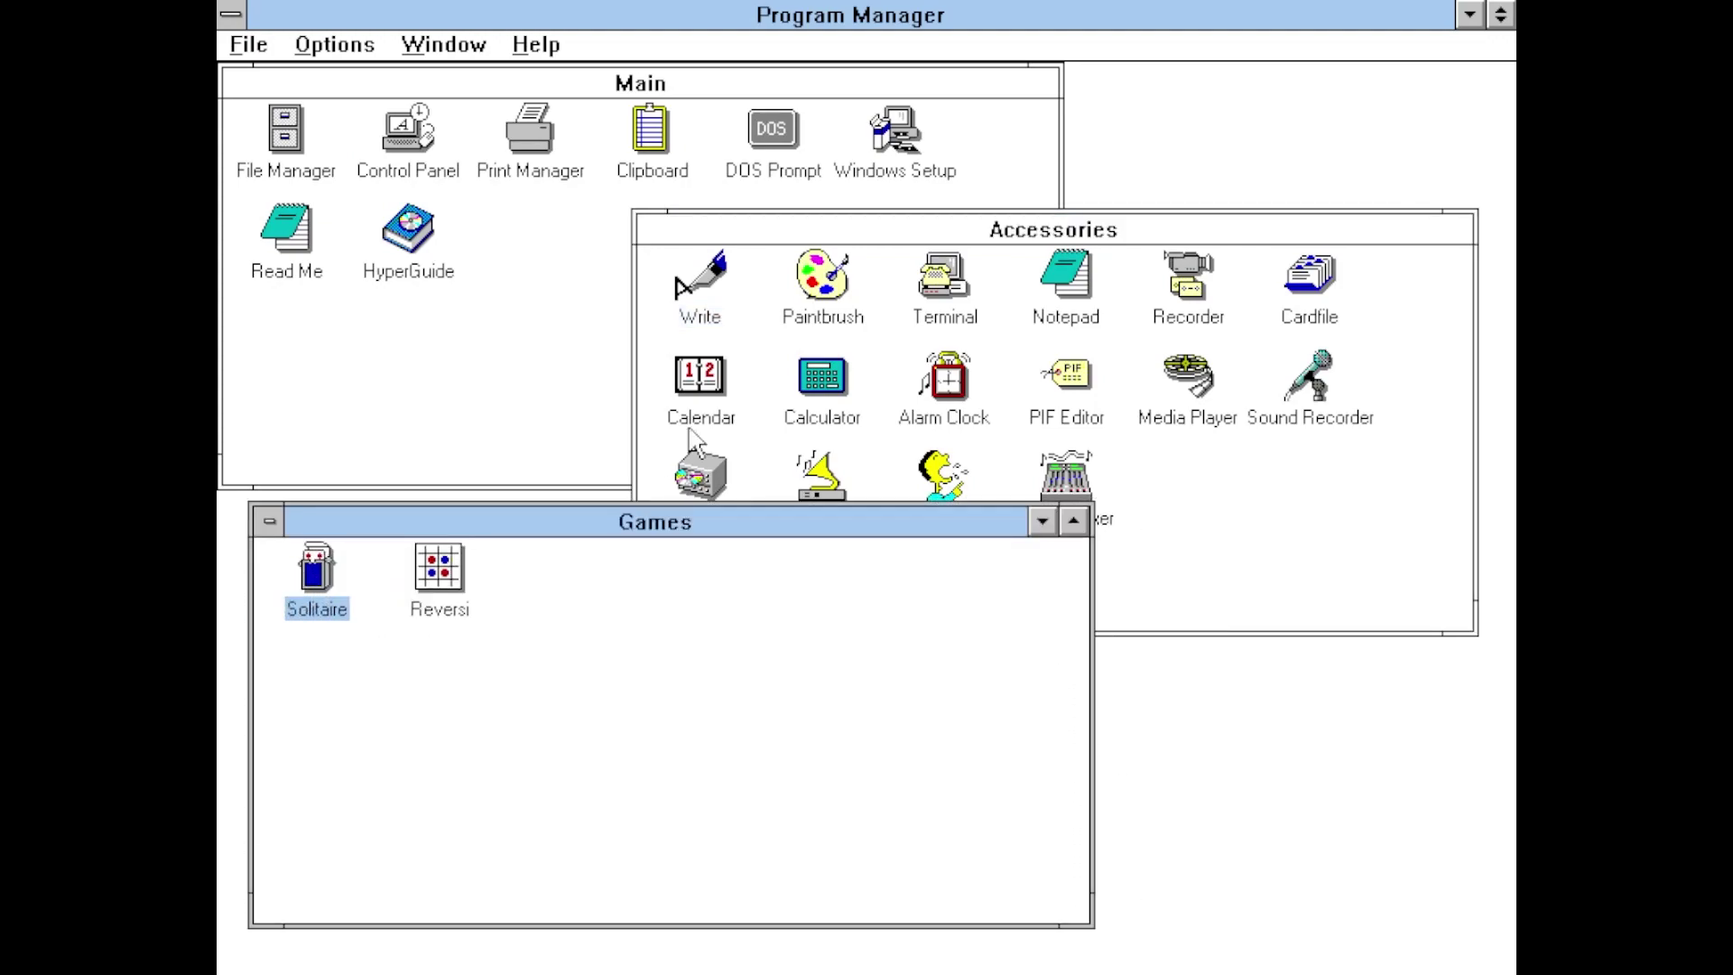
{"action": "left_click", "coordinate": [930, 231]}
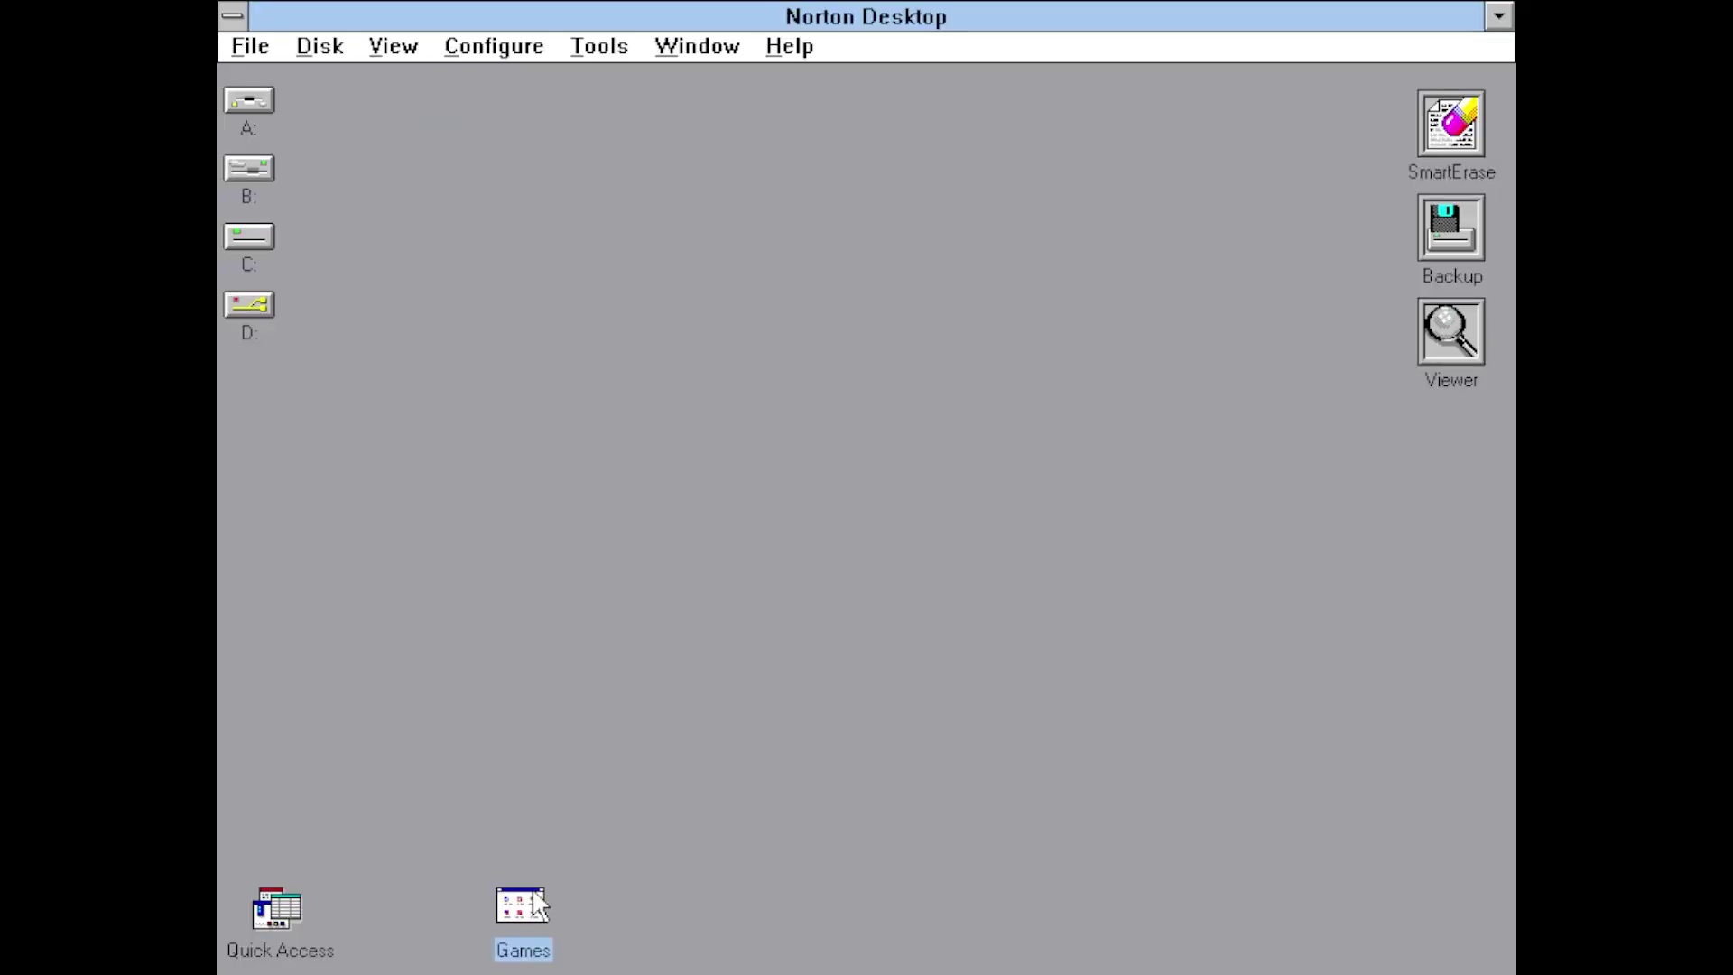
Open the Games group in Norton Desktop, move its window higher, and show the Main group window.
{"action": "key", "text": "Return"}
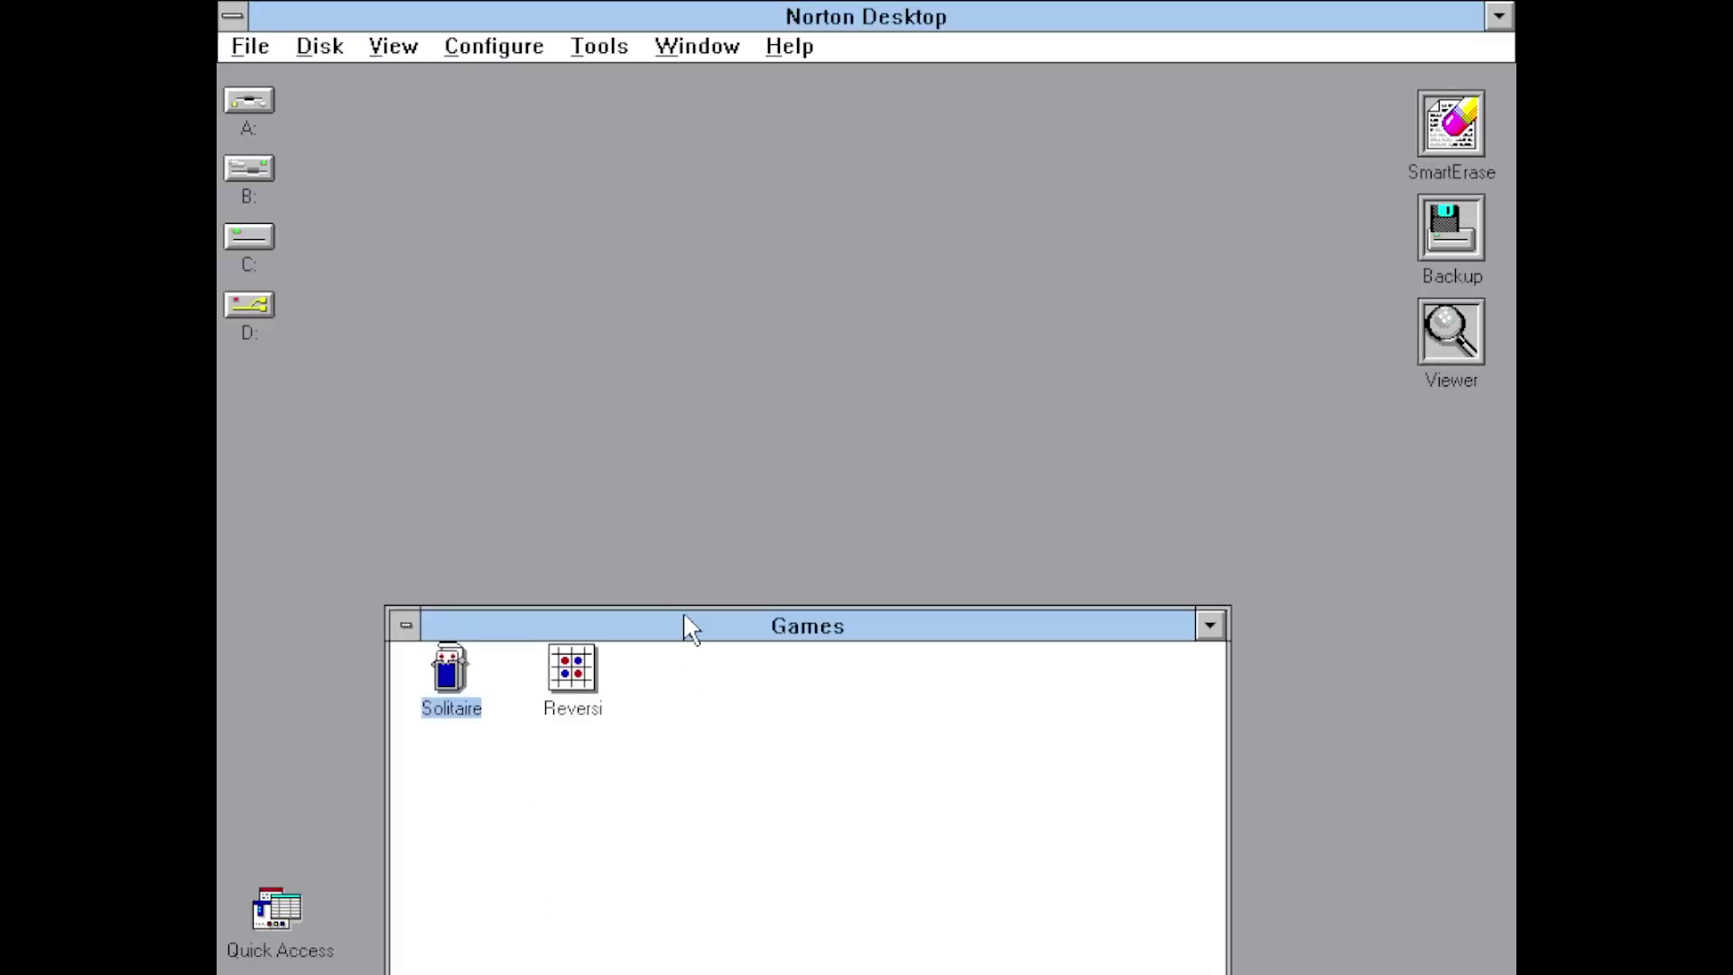
{"action": "left_click_drag", "start_coordinate": [685, 623], "coordinate": [675, 378]}
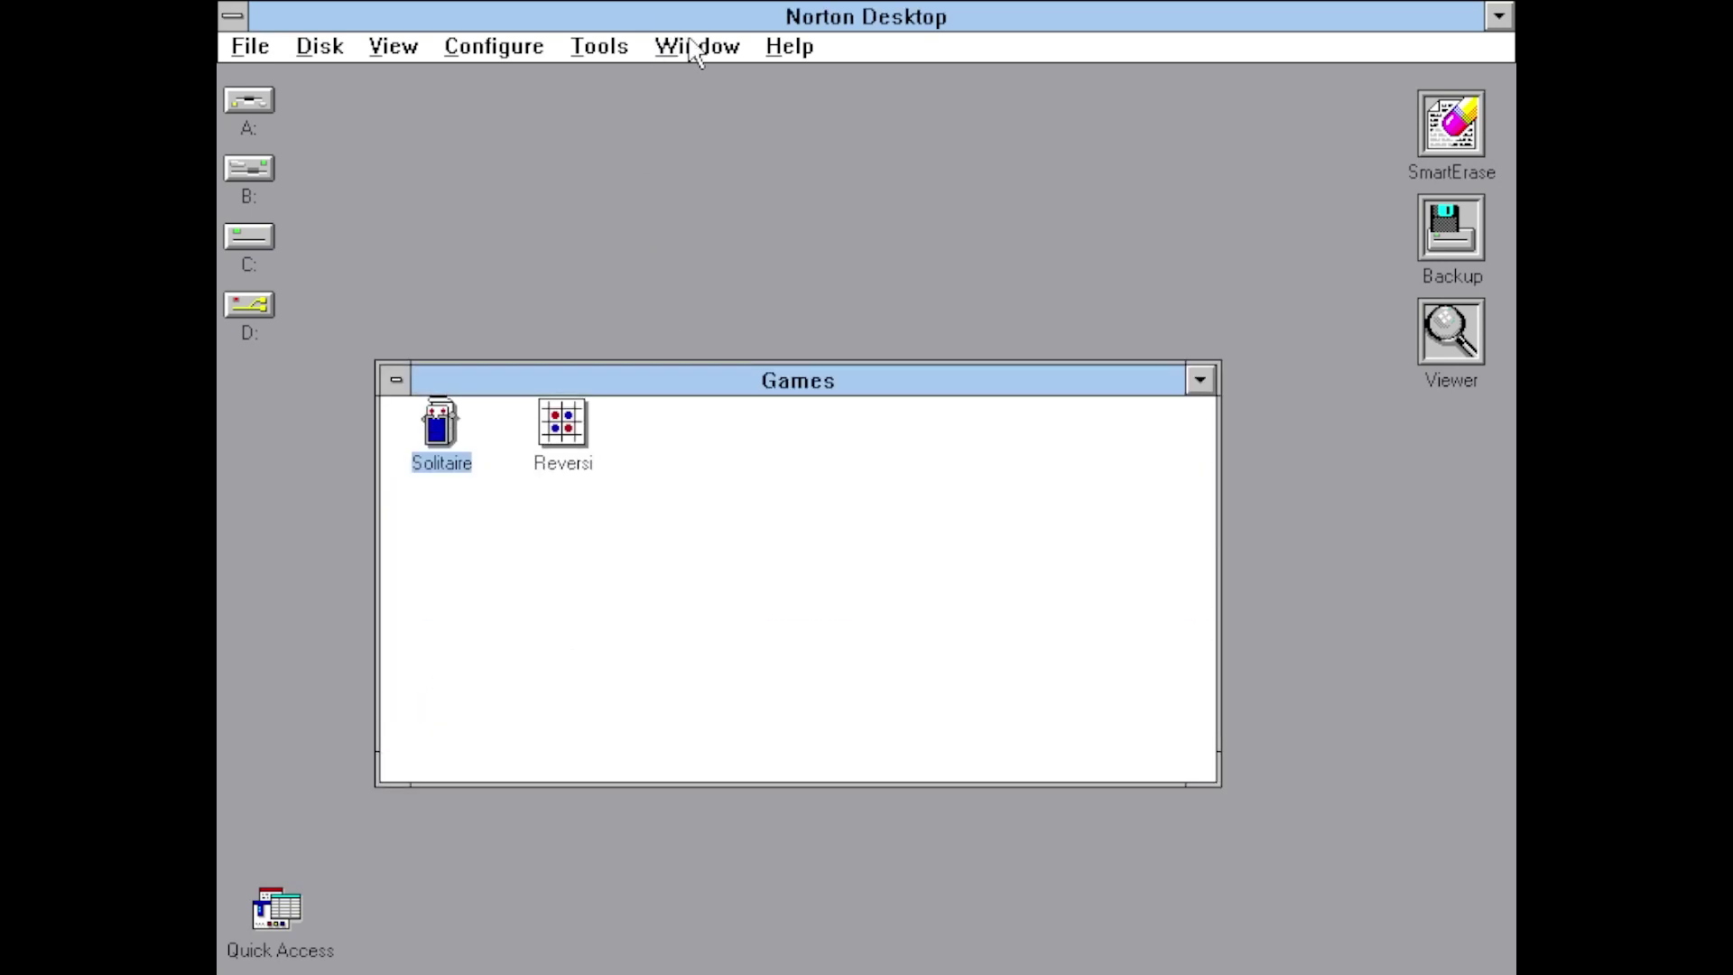
{"action": "left_click", "coordinate": [688, 45]}
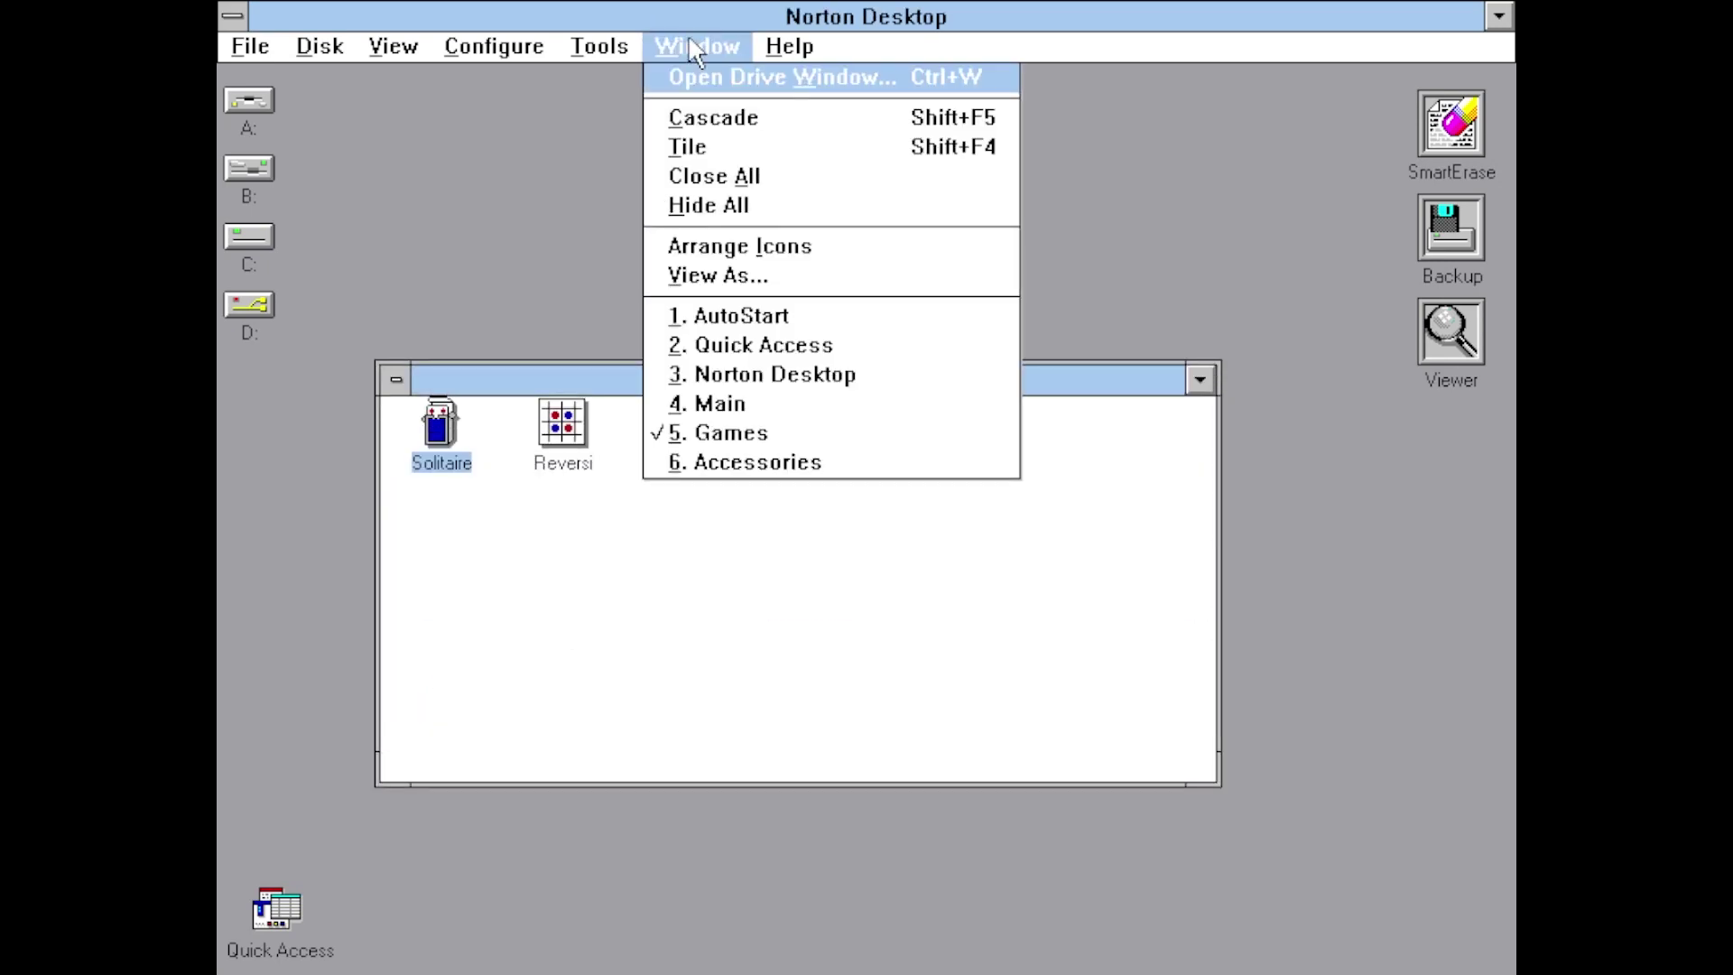
{"action": "left_click", "coordinate": [735, 403]}
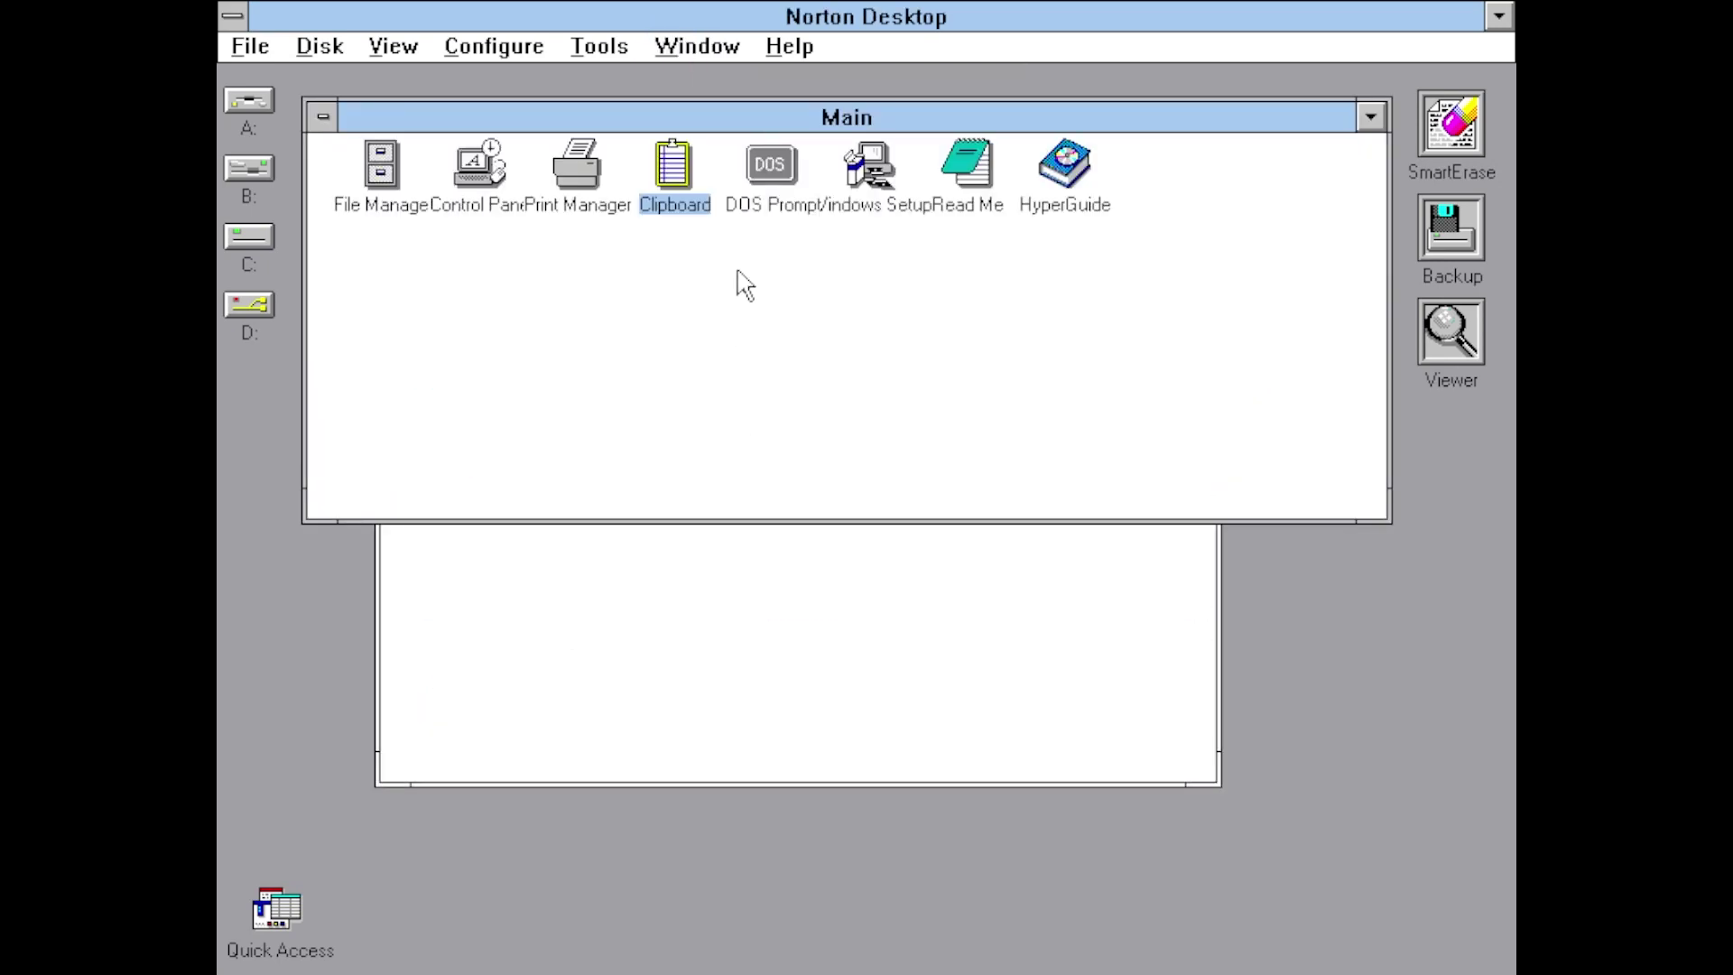
{"action": "left_click", "coordinate": [1041, 681]}
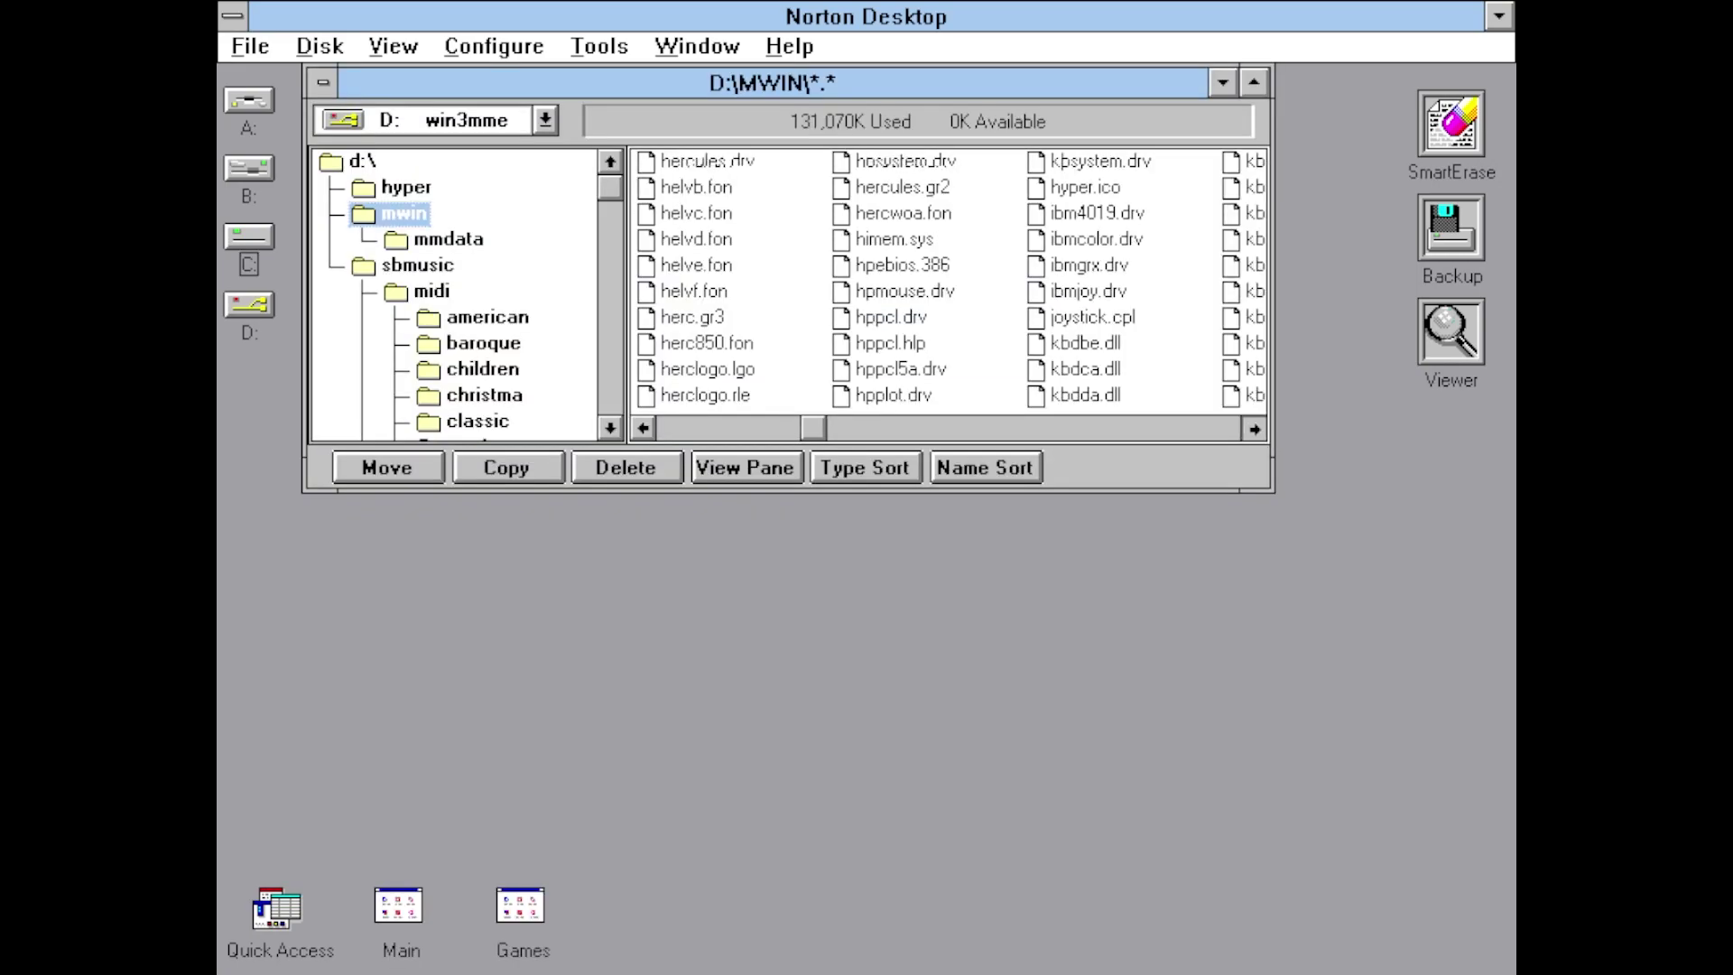
Browse further through the files in the D:\MWIN drive window and check the list of Norton Desktop windows.
{"action": "left_click", "coordinate": [1255, 427]}
{"action": "left_click", "coordinate": [1255, 428]}
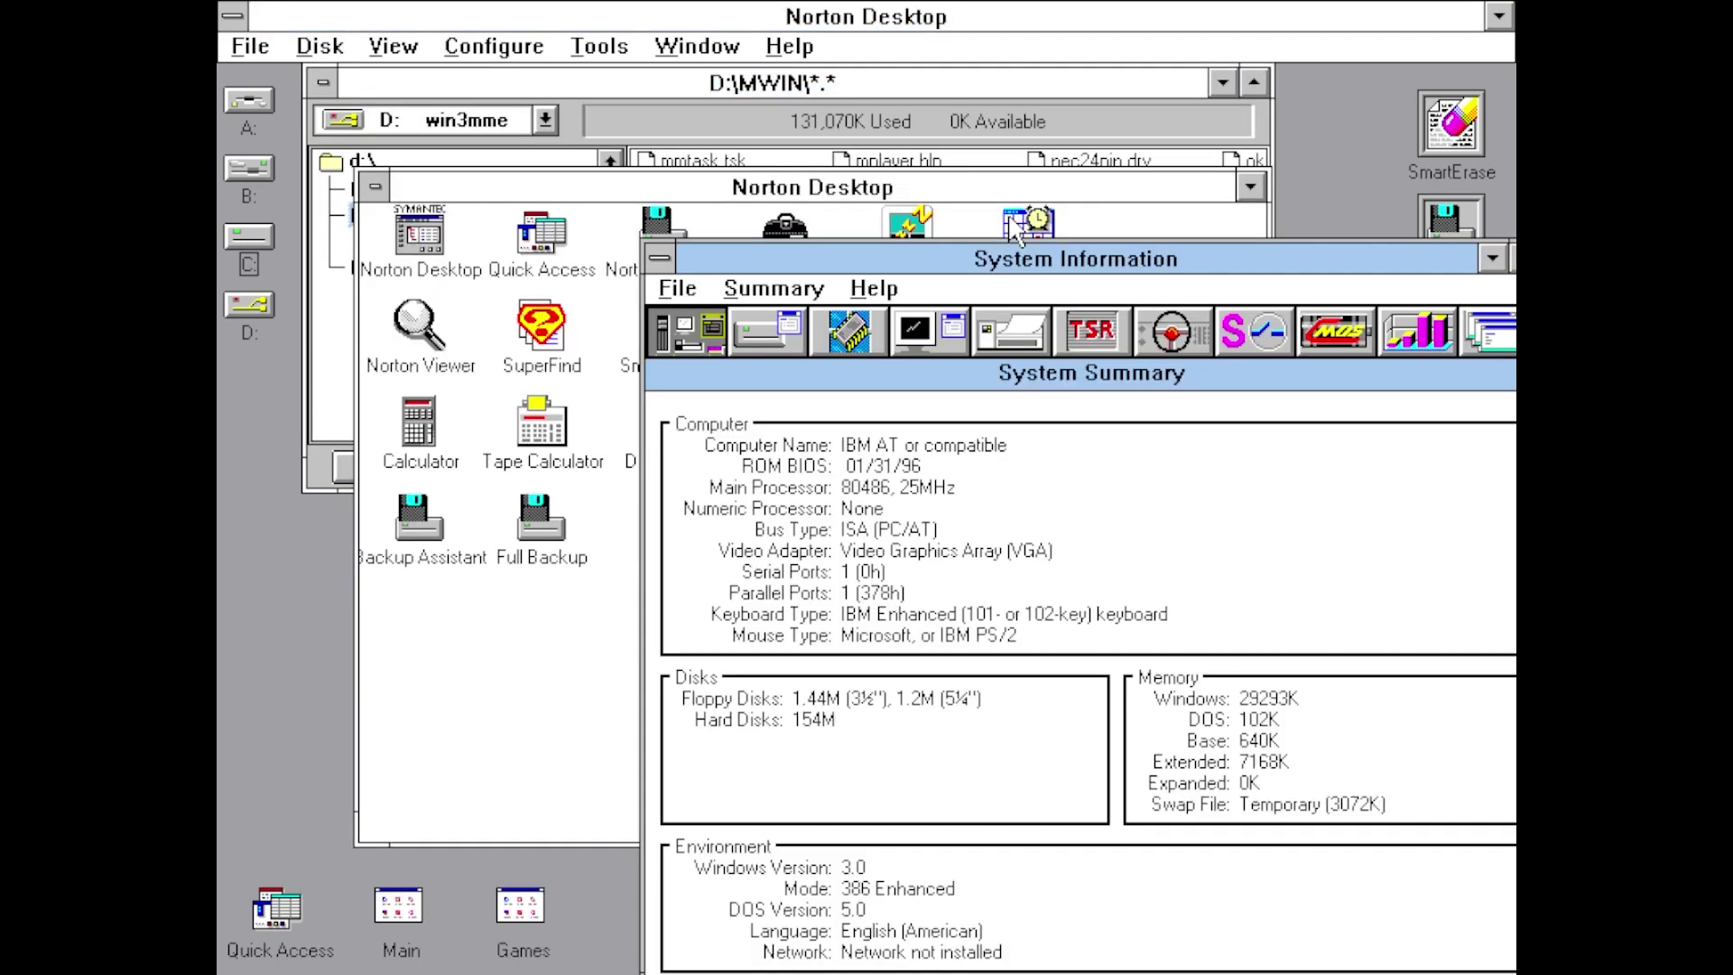
{"action": "left_click", "coordinate": [717, 54]}
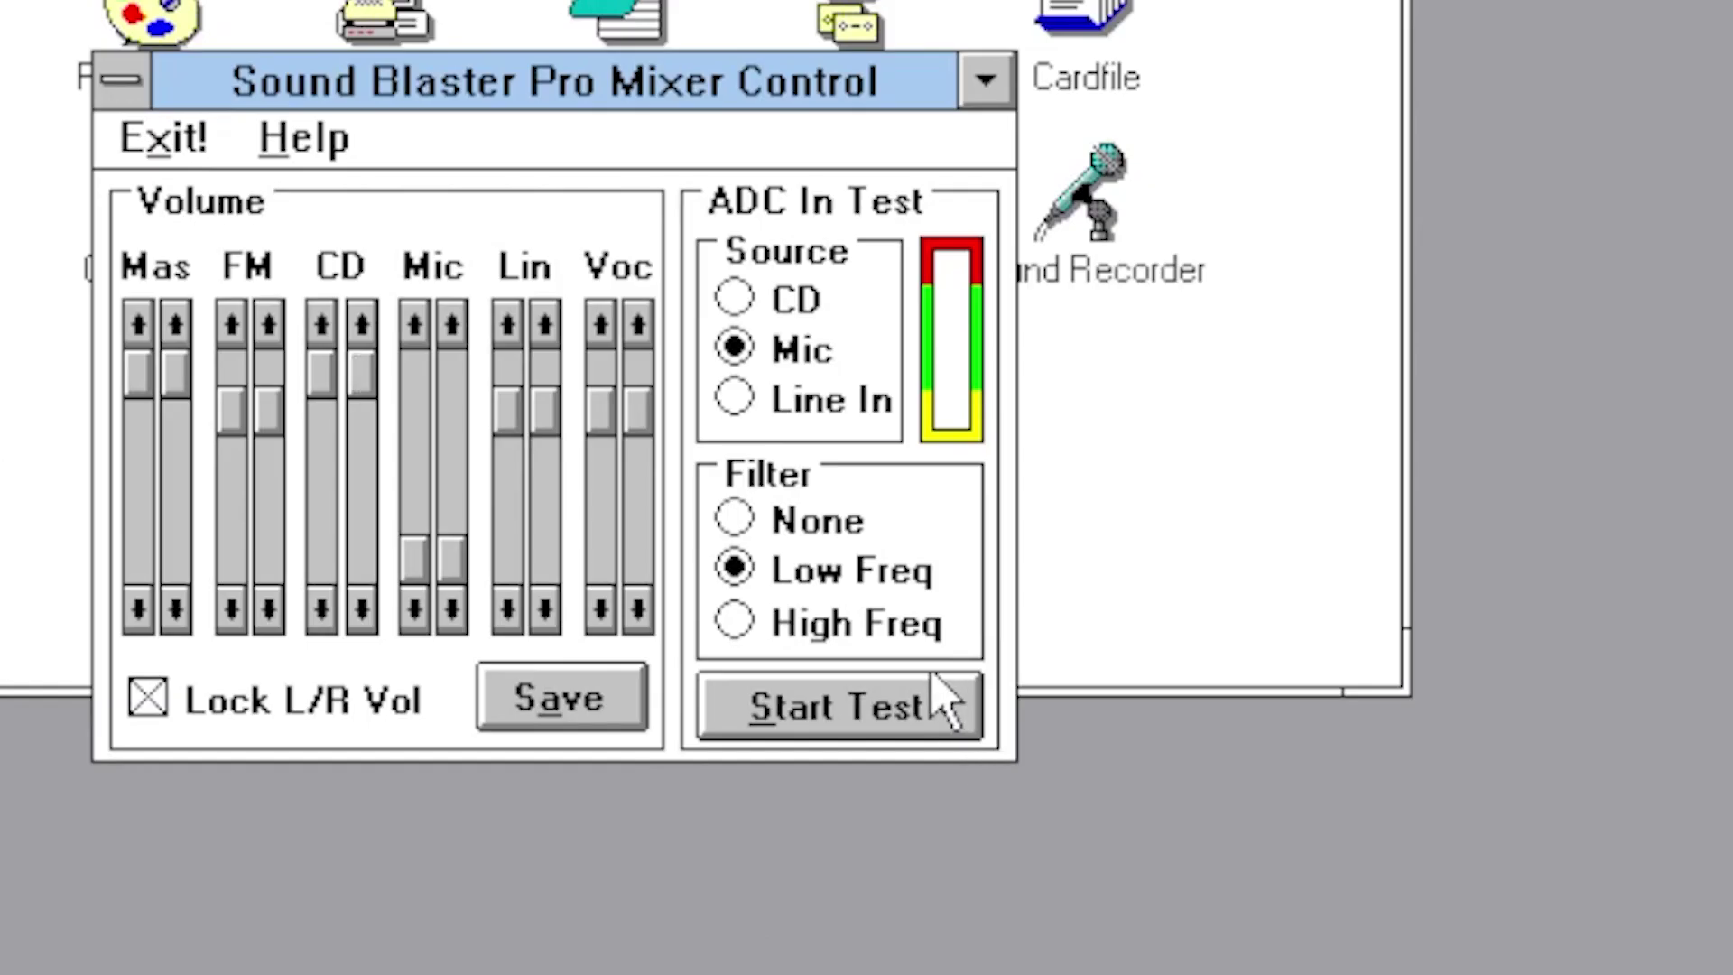
Start the Mic input test in the Sound Blaster Pro mixer and look through the devices offered by Media Player.
{"action": "left_click", "coordinate": [916, 718]}
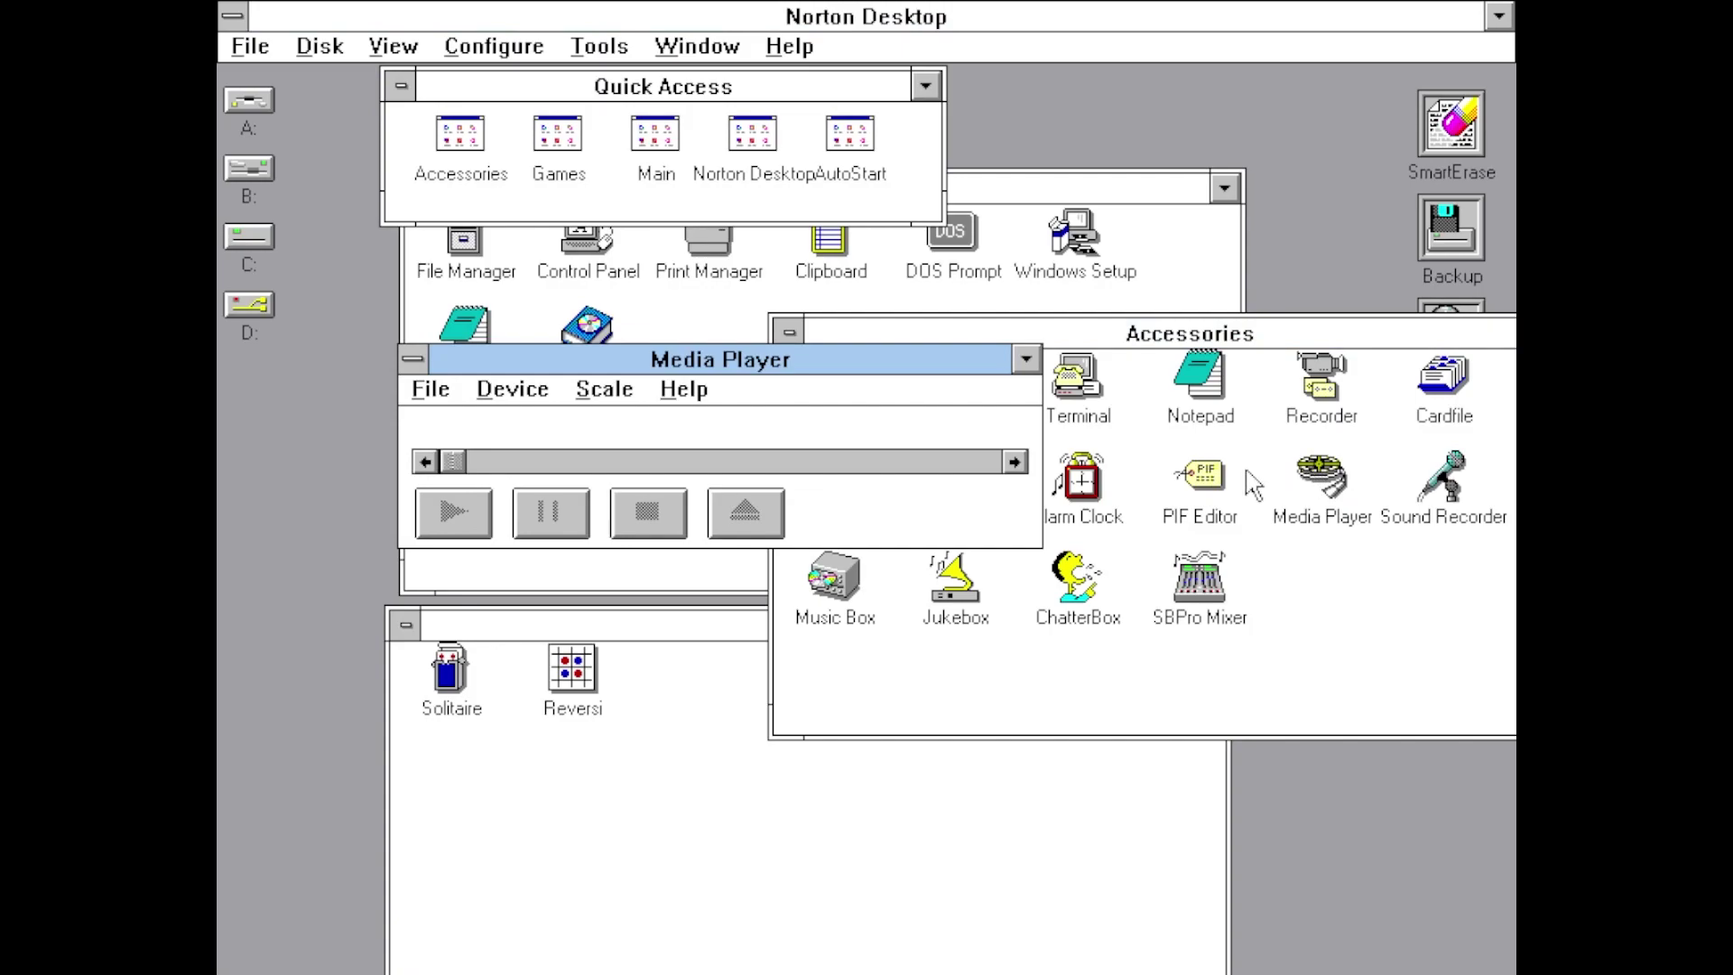
{"action": "left_click", "coordinate": [510, 389]}
{"action": "left_click", "coordinate": [658, 491]}
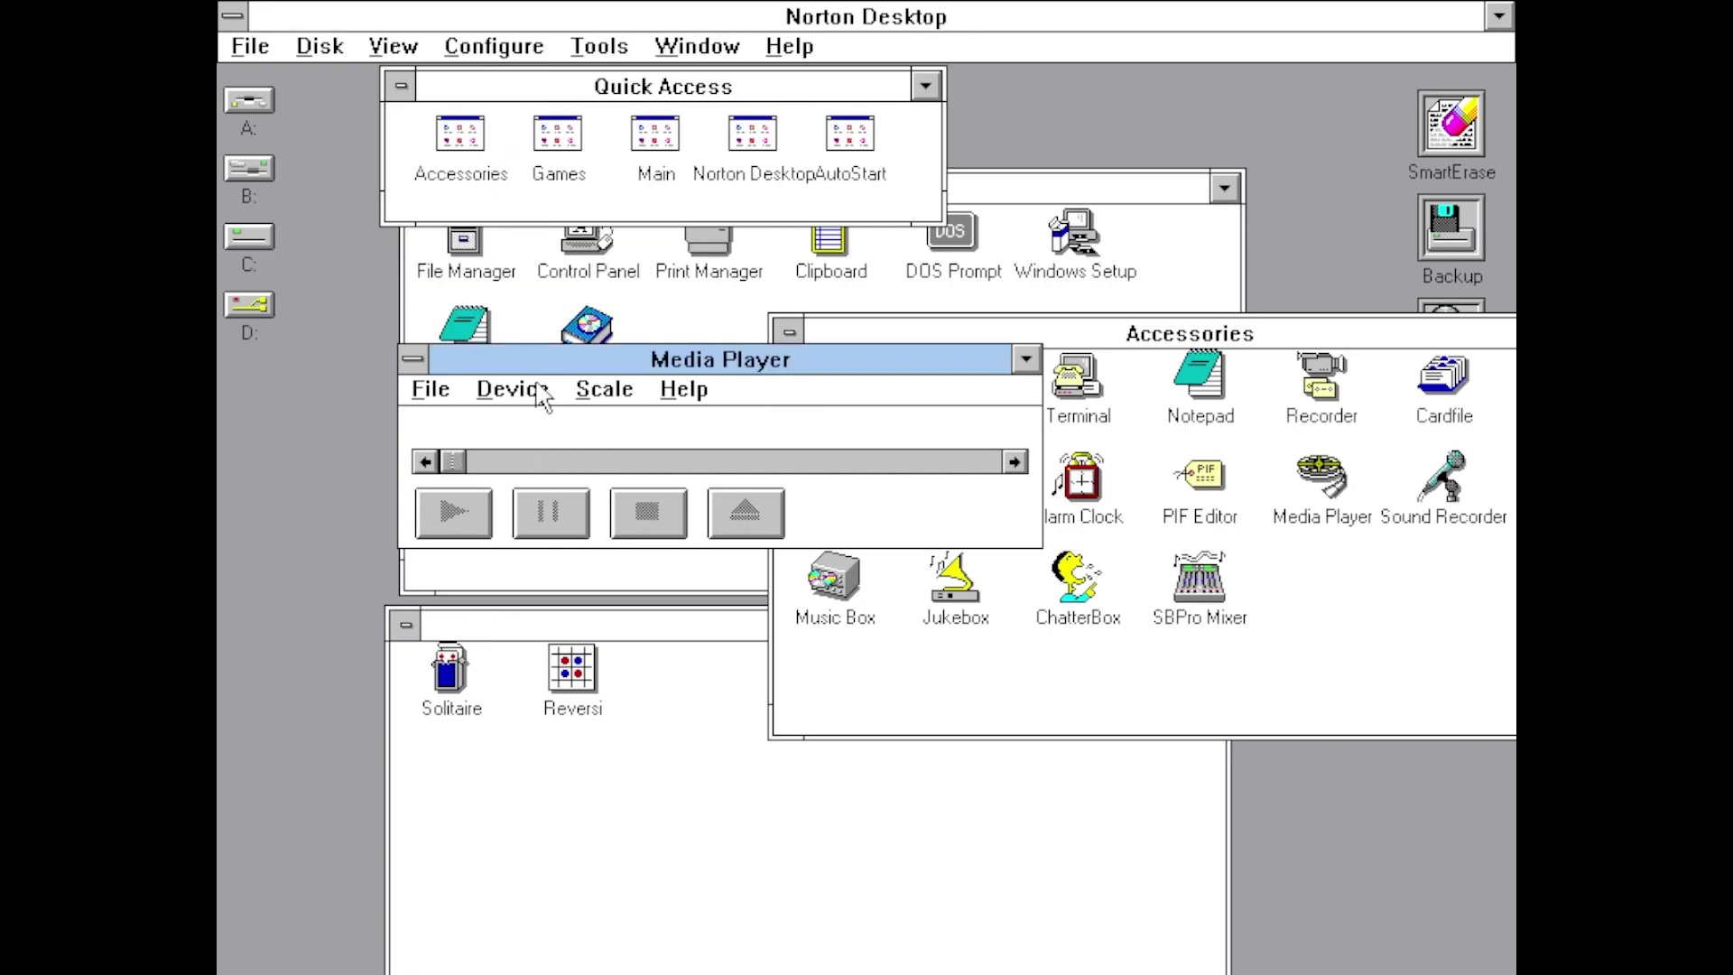
{"action": "left_click", "coordinate": [539, 390]}
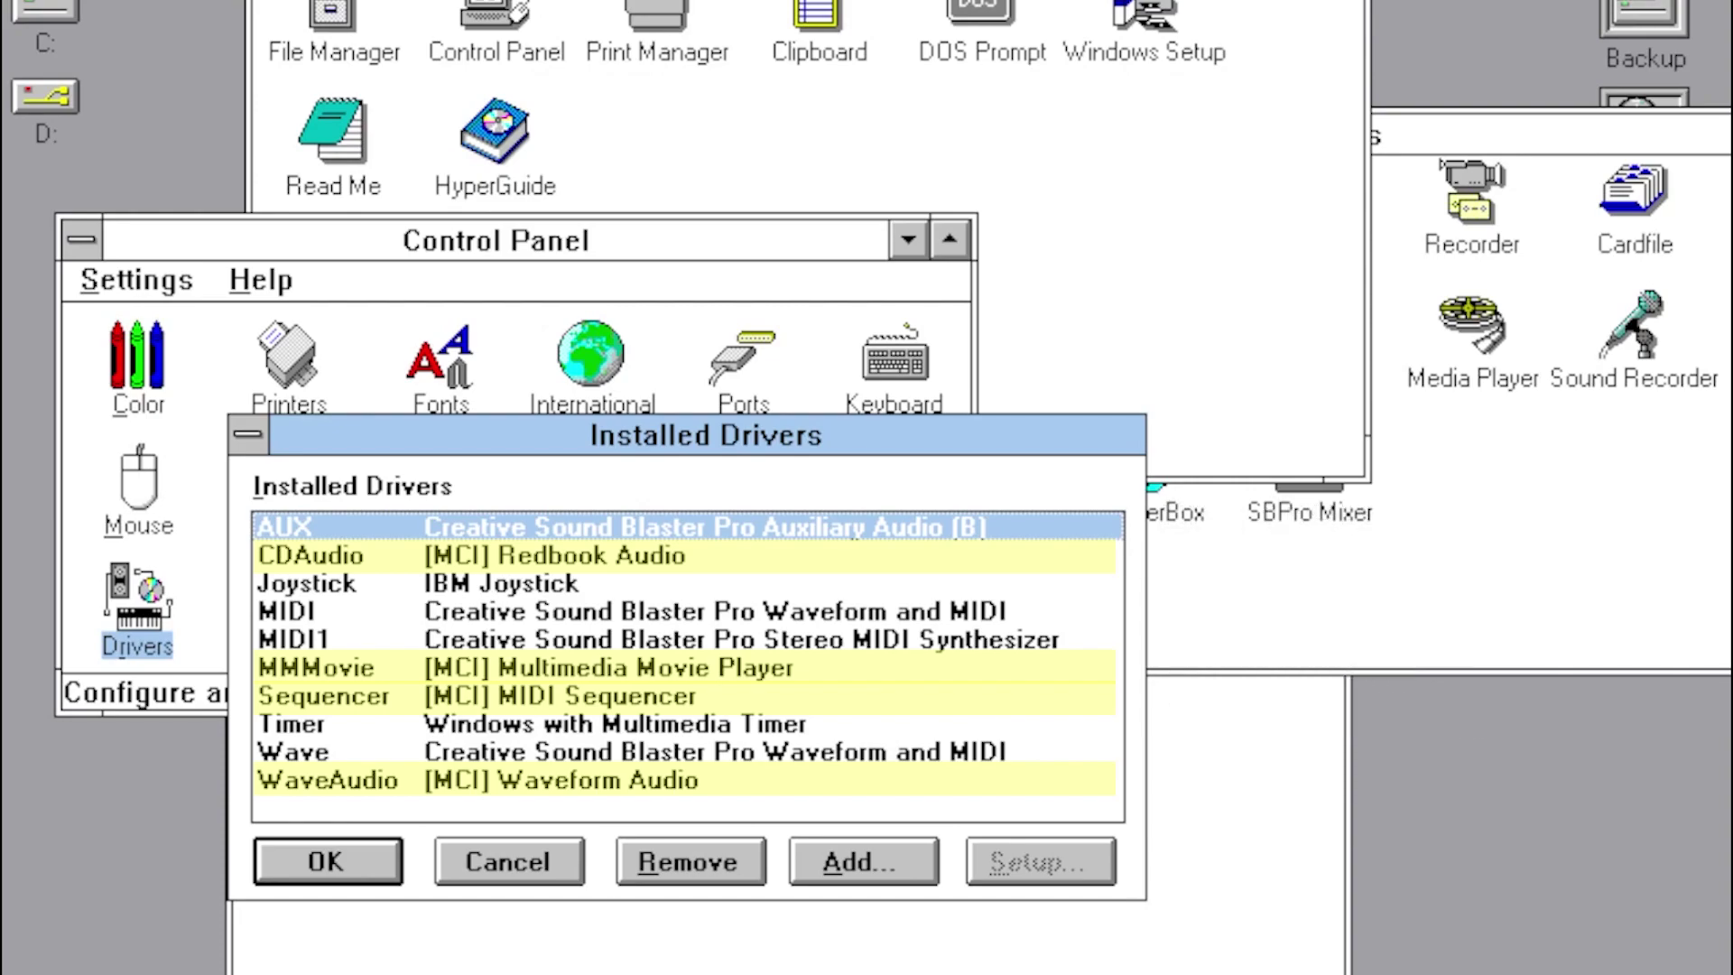
Record a few seconds of sound in an untitled Sound Recorder file and stop the recording.
{"action": "left_click", "coordinate": [886, 361]}
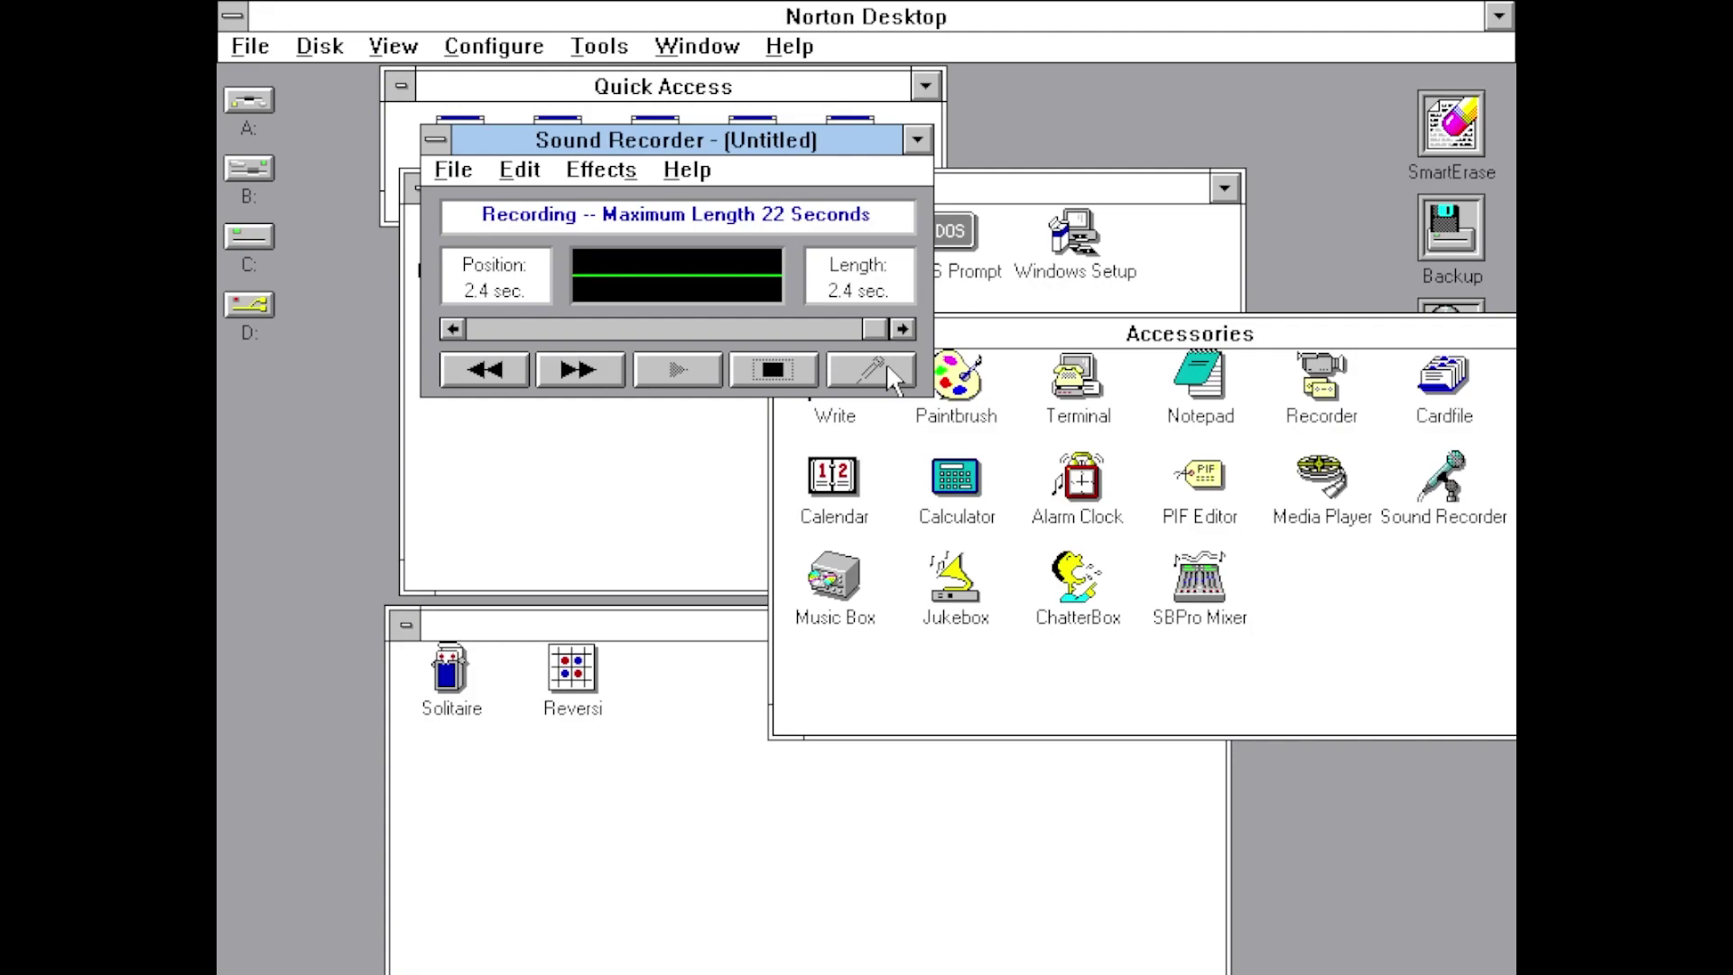
{"action": "left_click", "coordinate": [793, 365]}
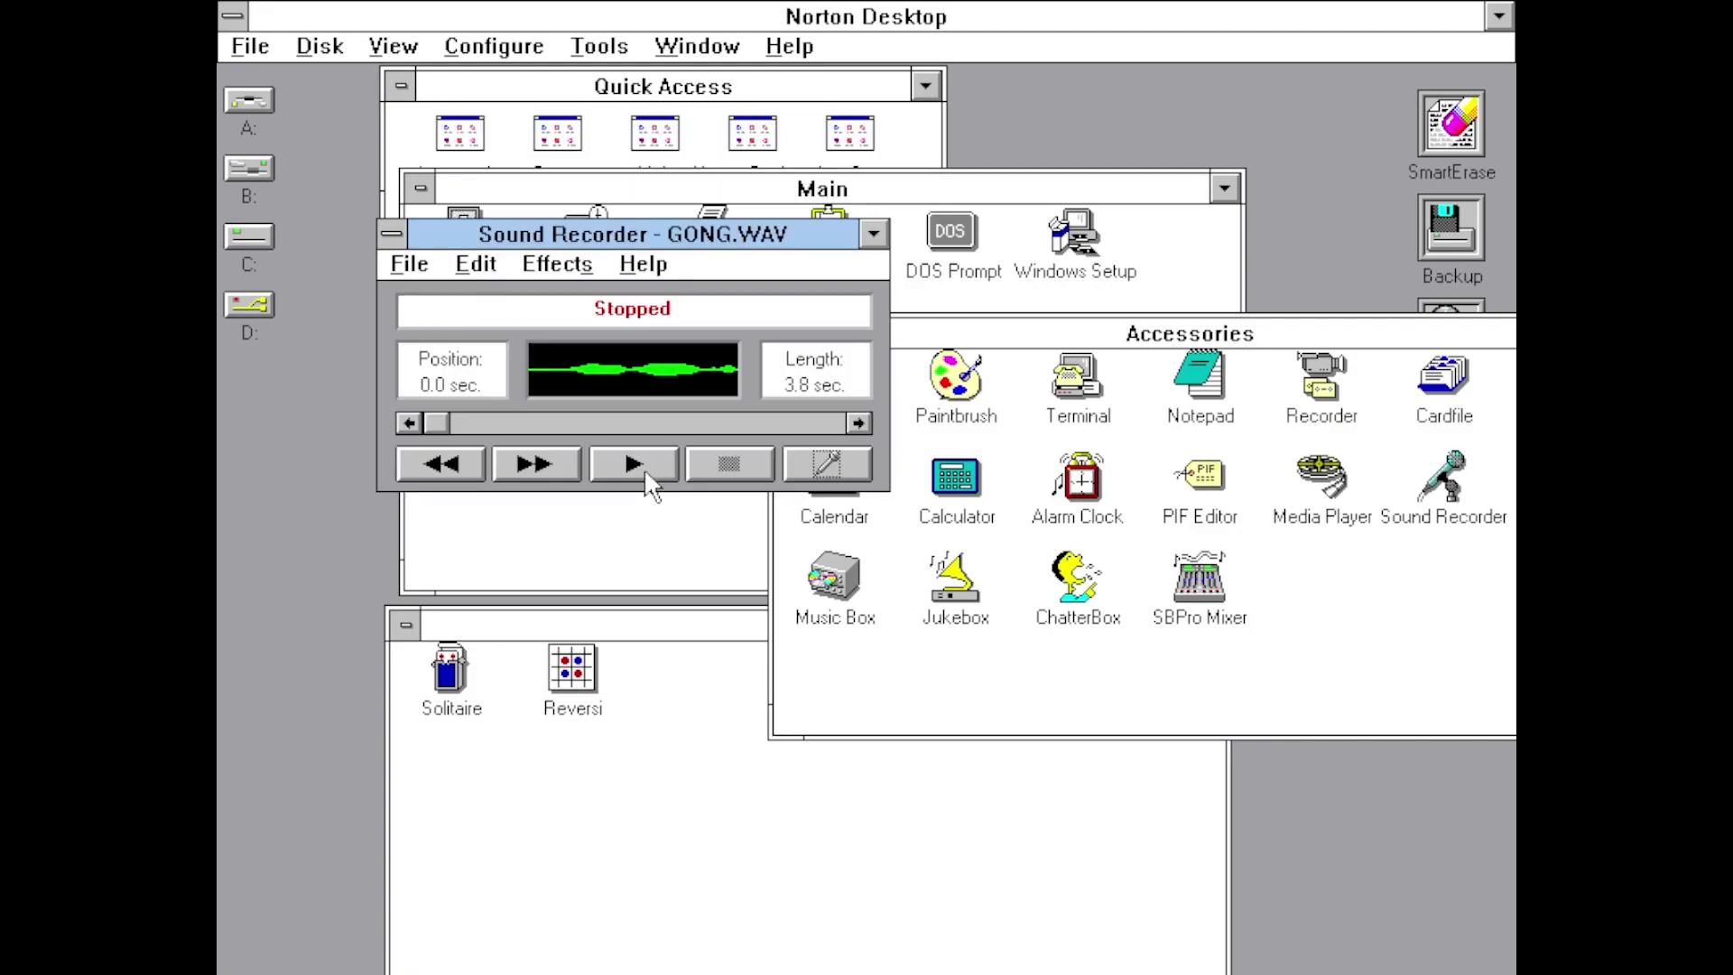
Play GONG.WAV in Sound Recorder, apply the Reverse effect, and play the reversed sound.
{"action": "left_click", "coordinate": [643, 468]}
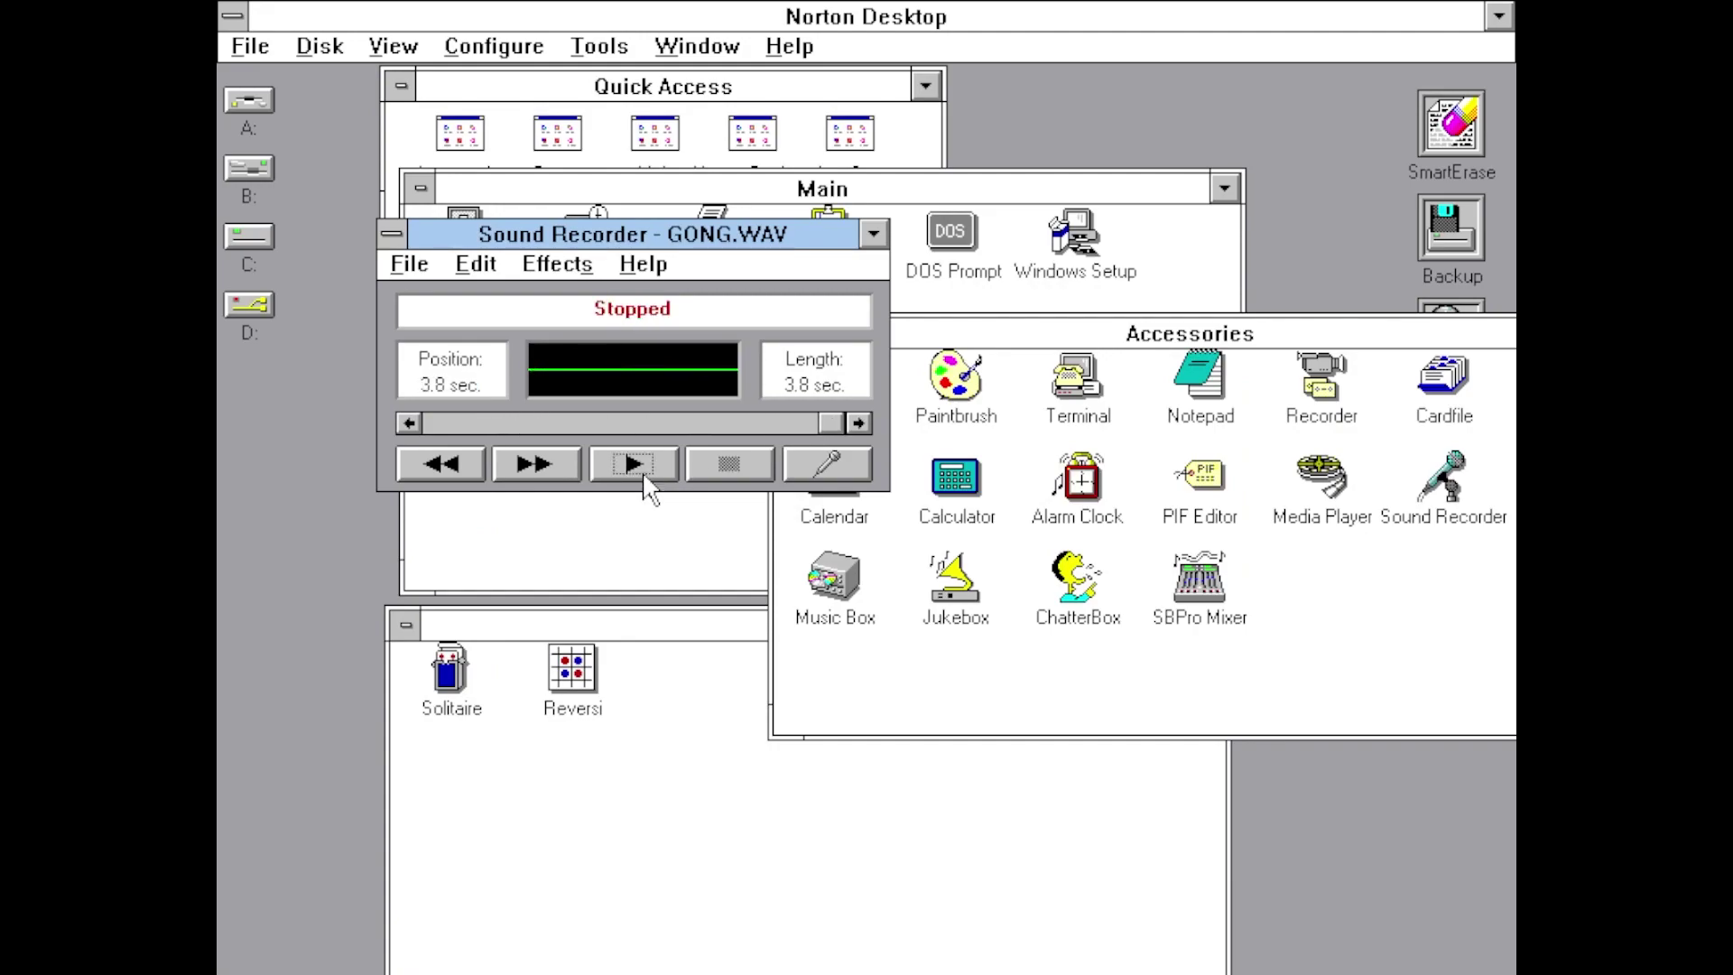
{"action": "left_click", "coordinate": [557, 264]}
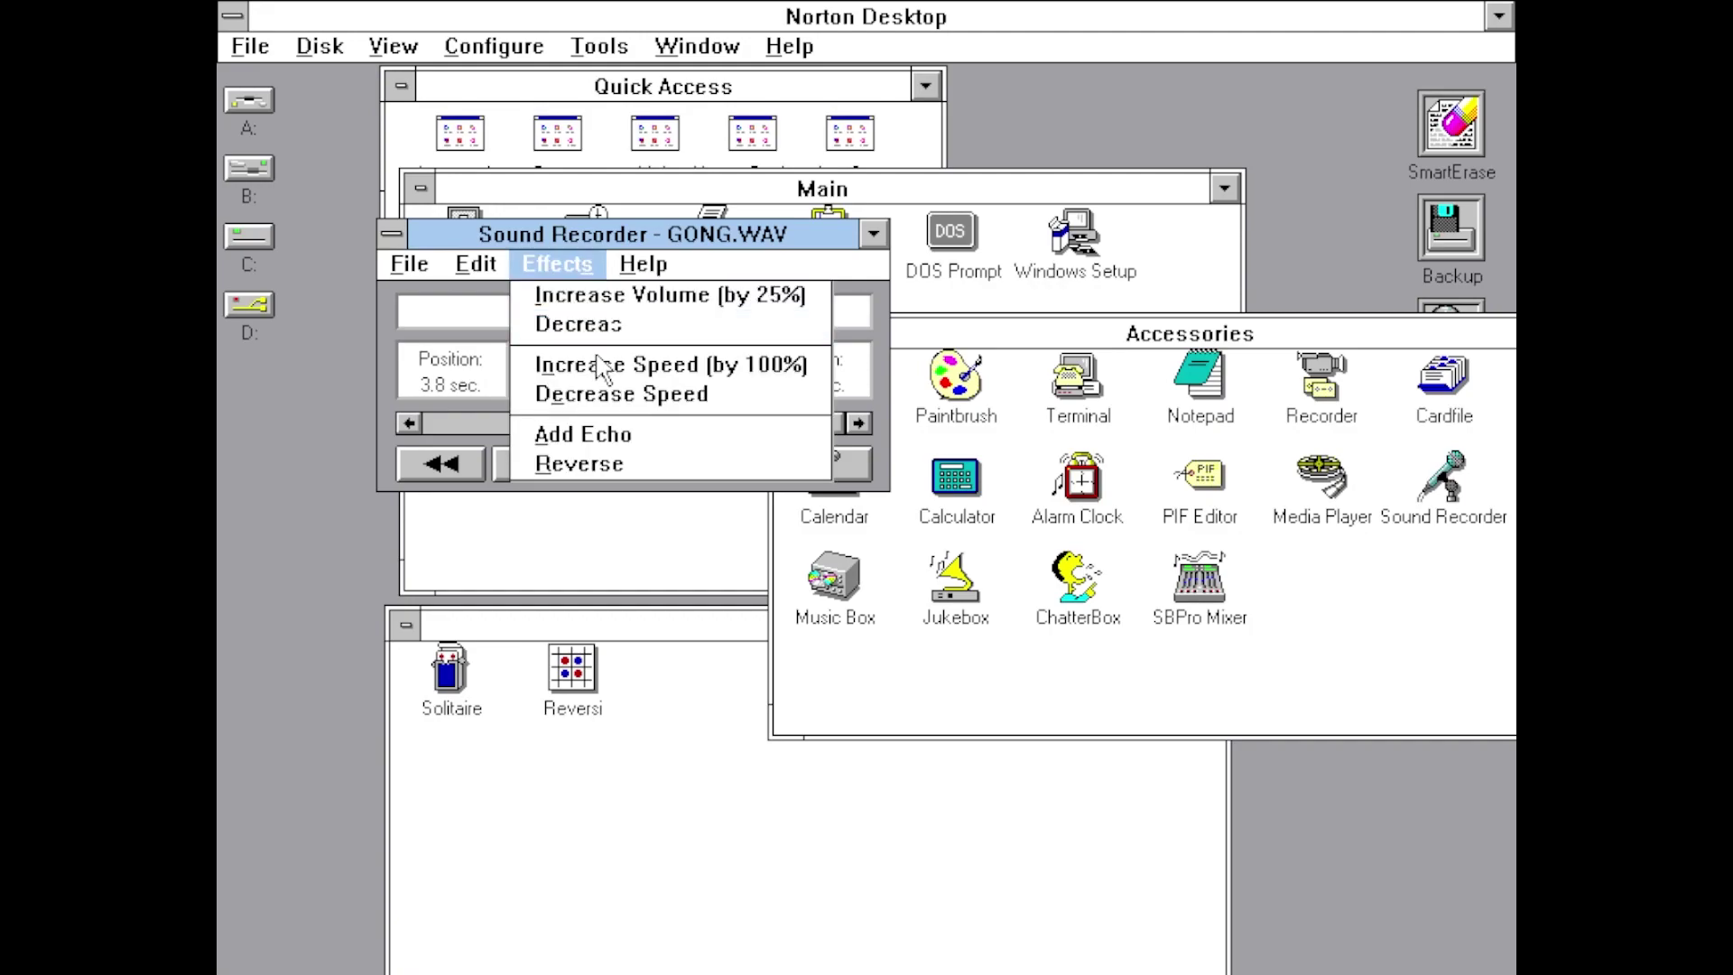
{"action": "left_click", "coordinate": [623, 464]}
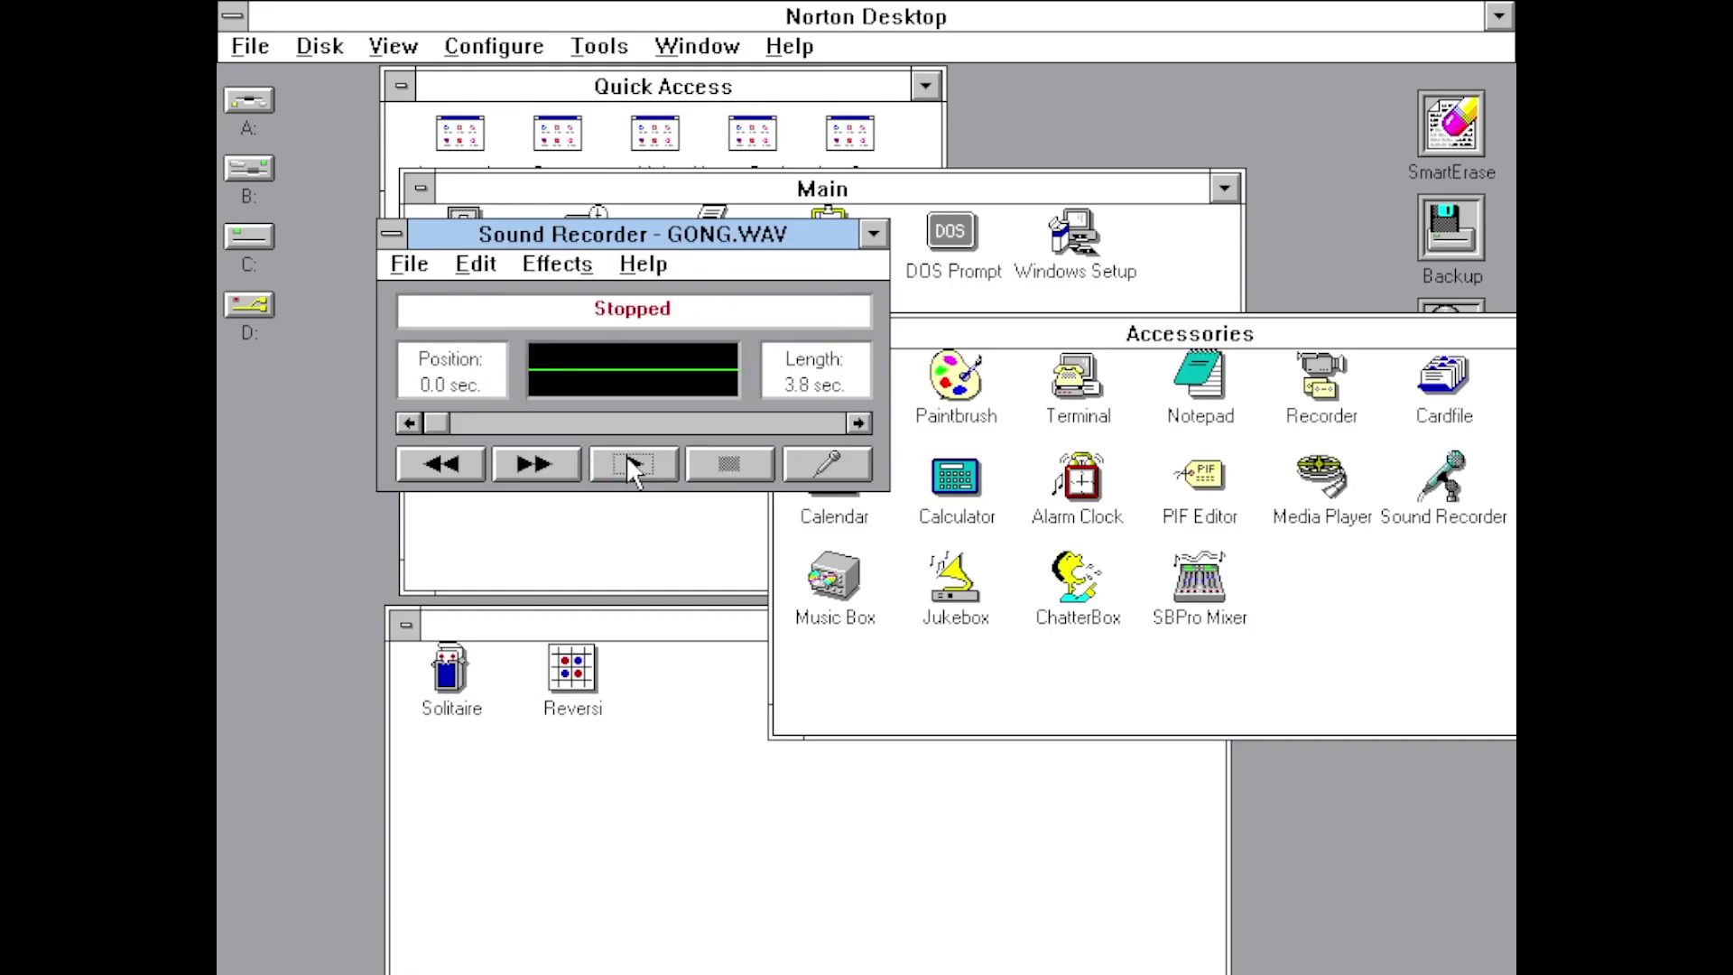
{"action": "left_click", "coordinate": [623, 460]}
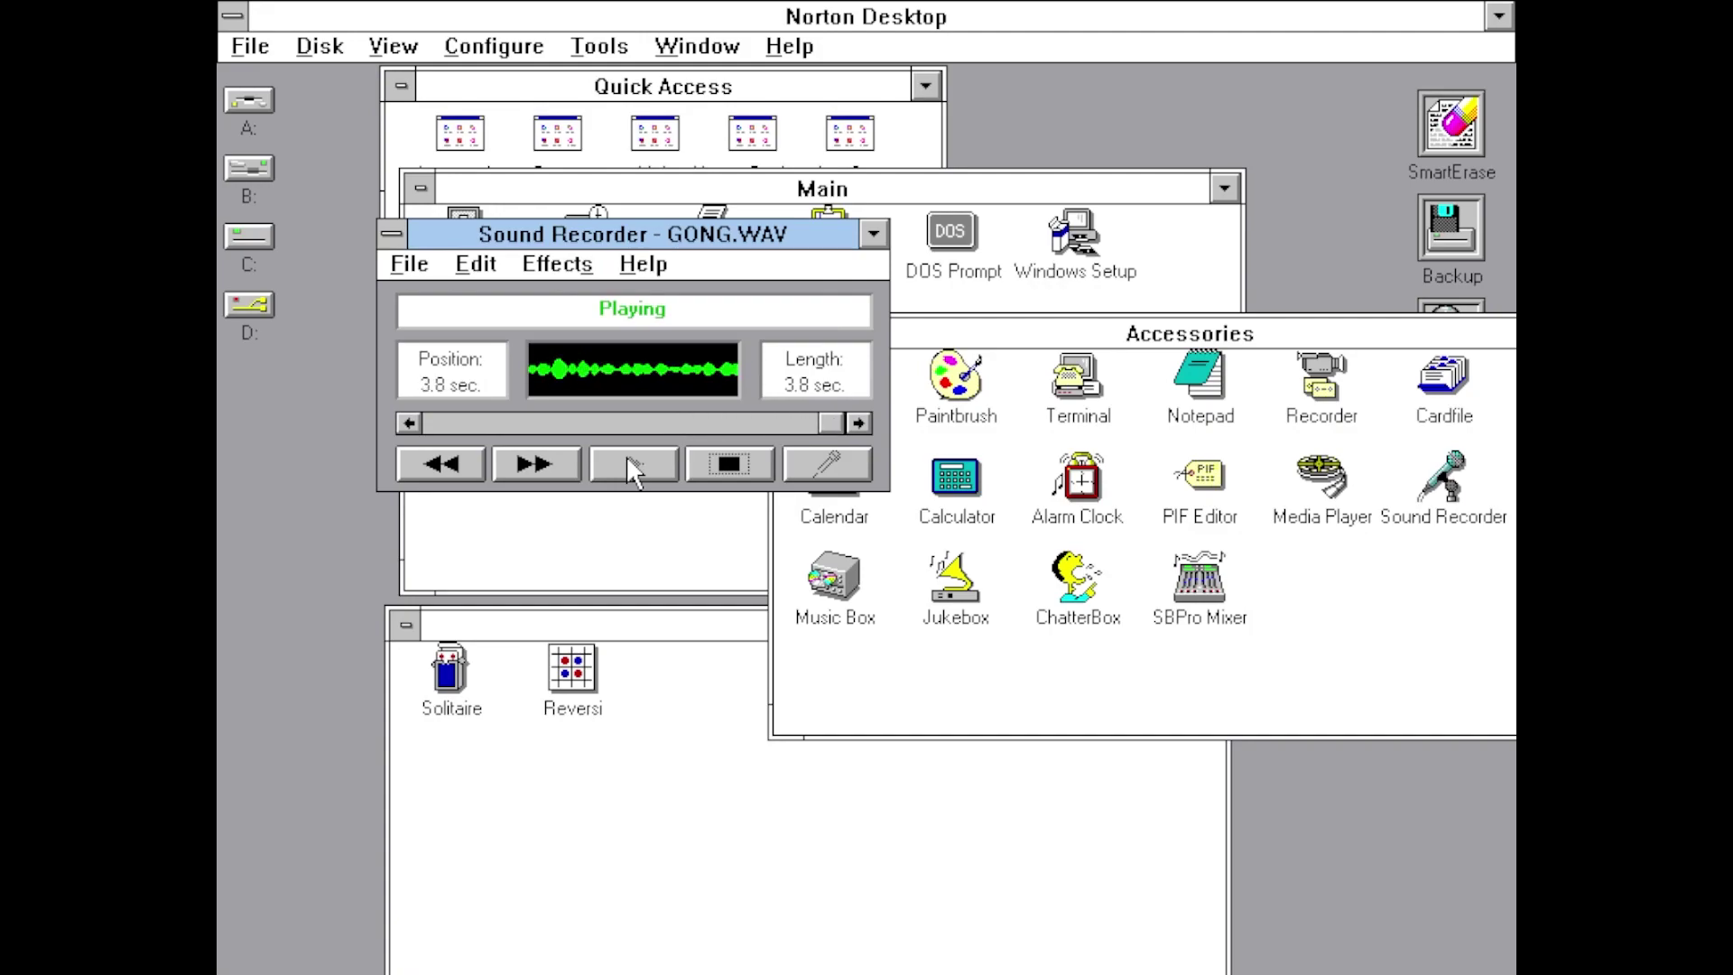
Increase the speed of GONG.WAV by 100% twice, playing the sound after each change.
{"action": "left_click", "coordinate": [557, 263]}
{"action": "left_click", "coordinate": [610, 370]}
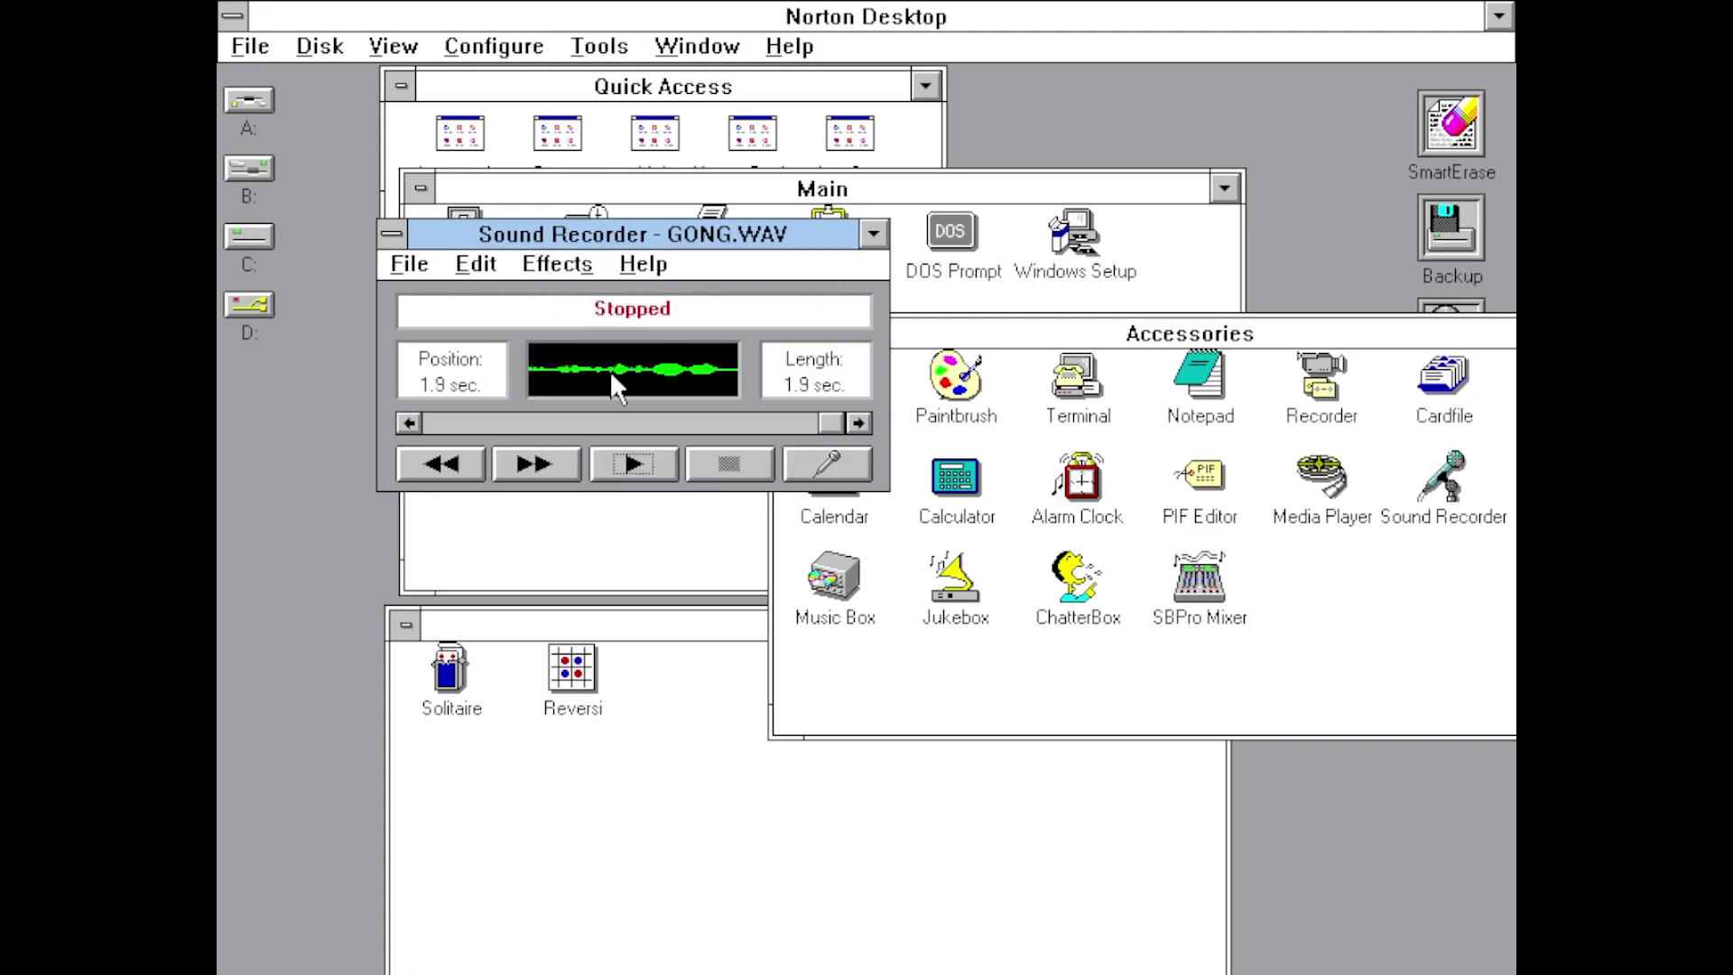
{"action": "left_click", "coordinate": [641, 460]}
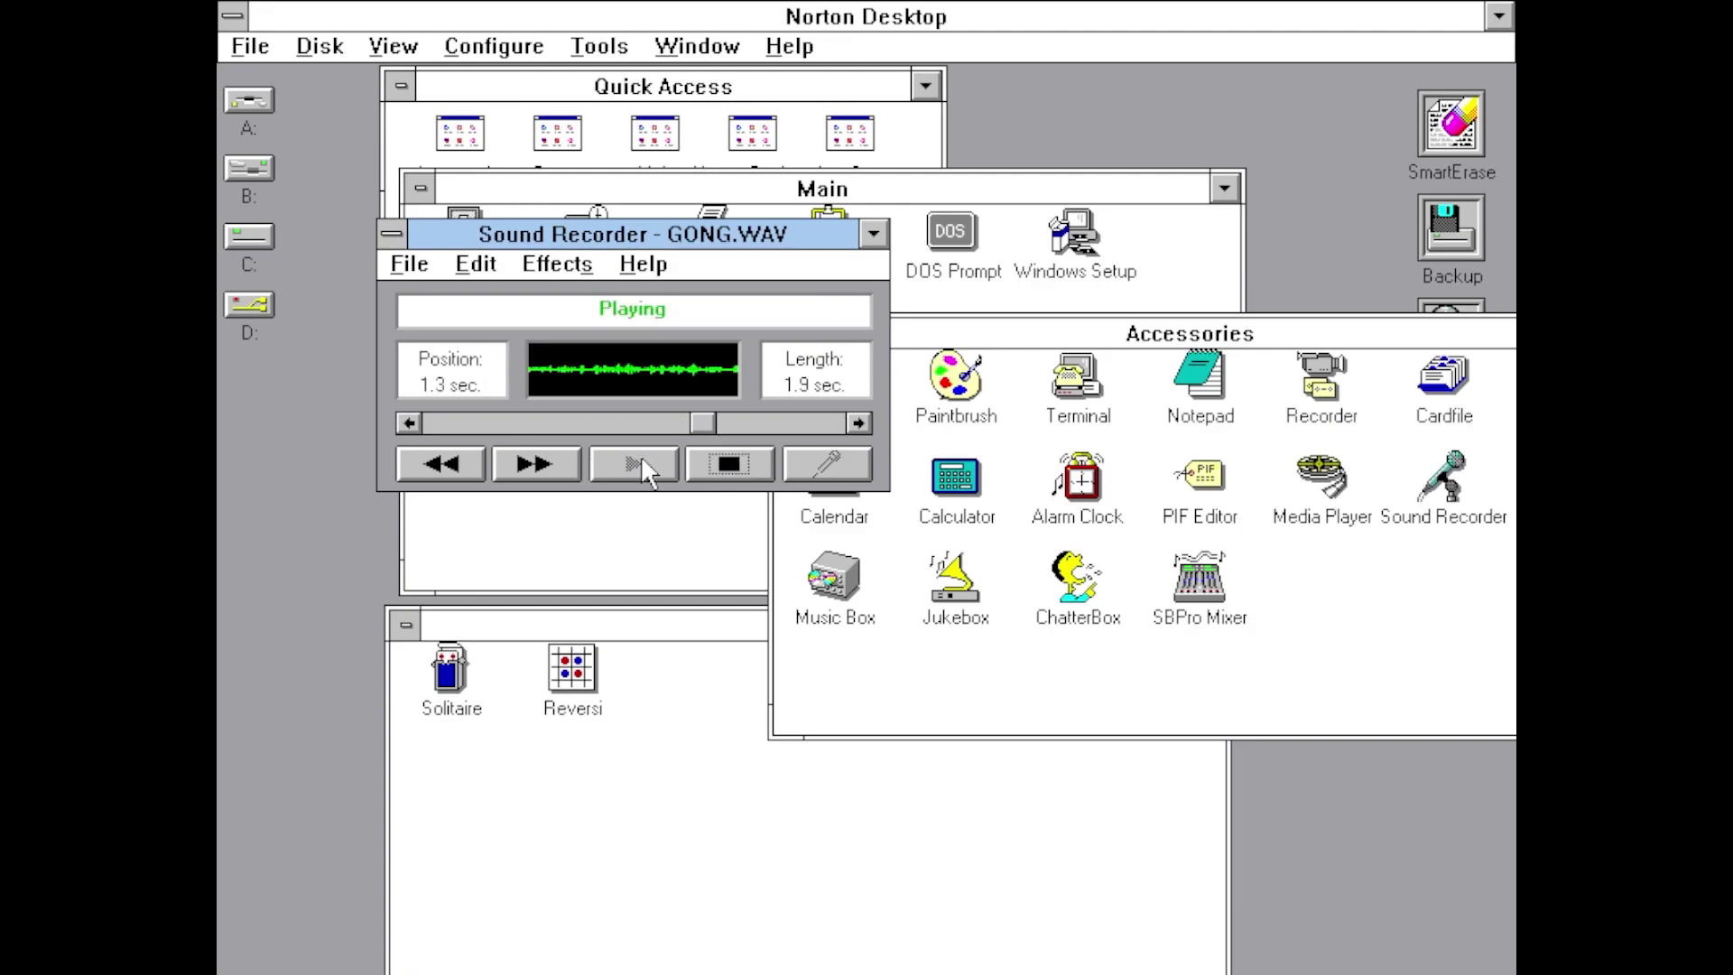
{"action": "left_click", "coordinate": [557, 264]}
{"action": "left_click", "coordinate": [590, 355]}
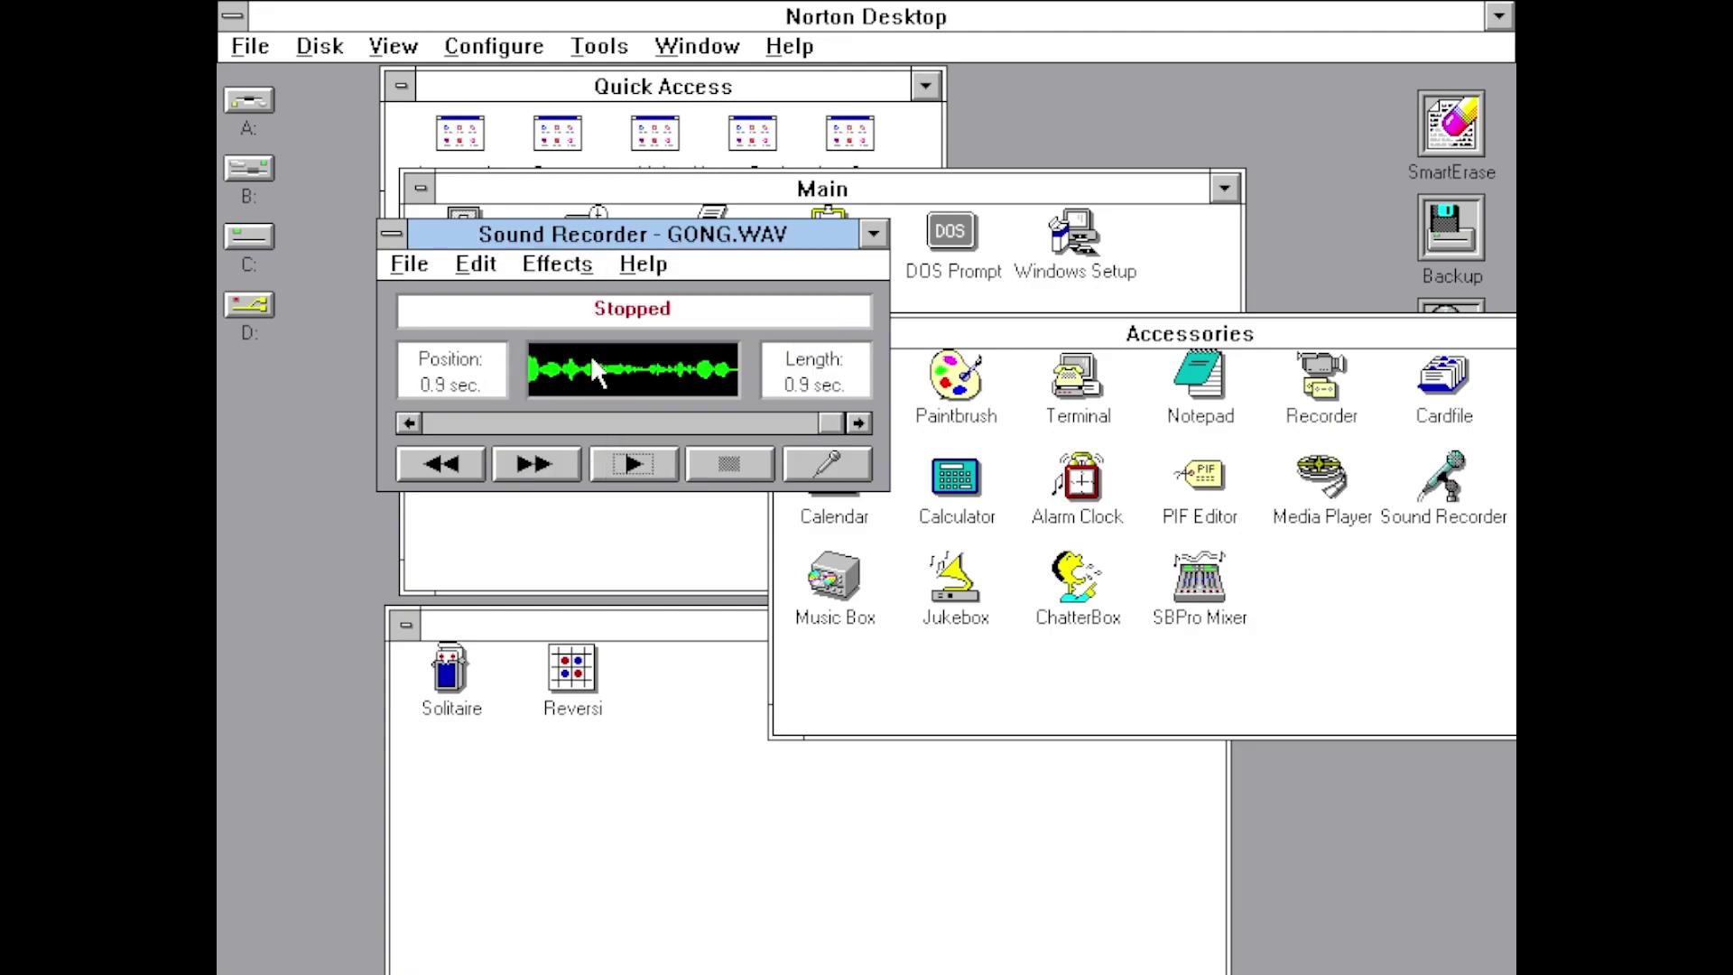
{"action": "left_click", "coordinate": [636, 453]}
{"action": "left_click", "coordinate": [637, 460]}
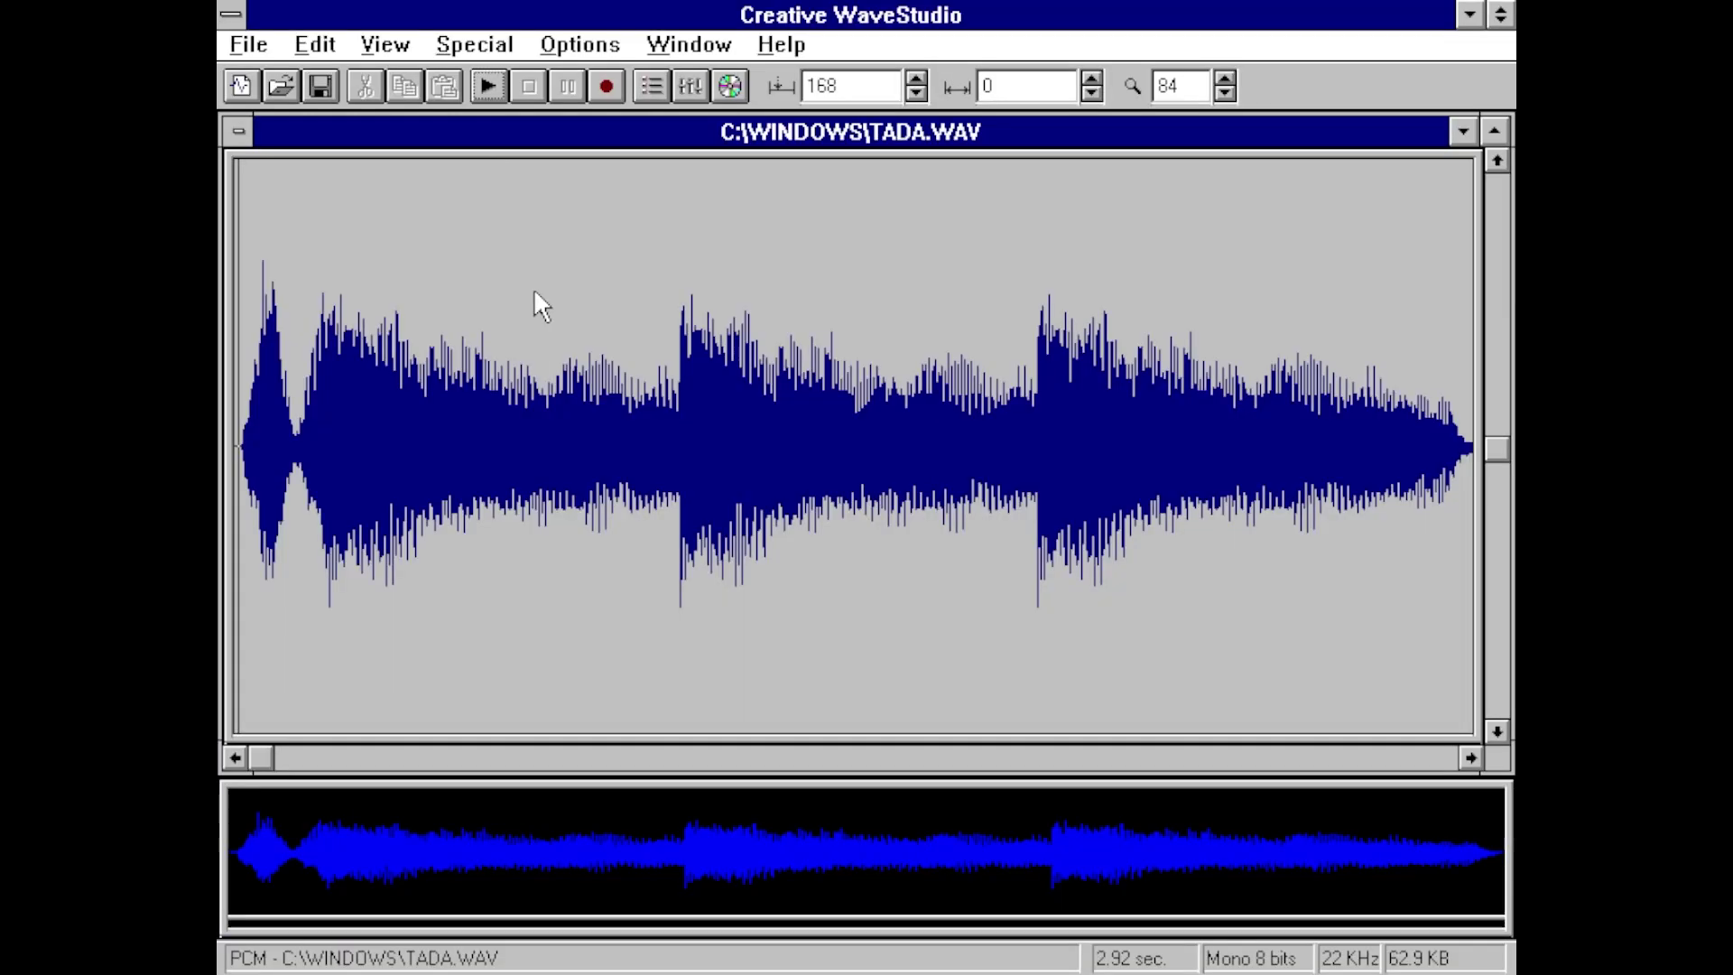
Look over the special effects that Creative WaveStudio offers for TADA.WAV.
{"action": "left_click", "coordinate": [451, 52]}
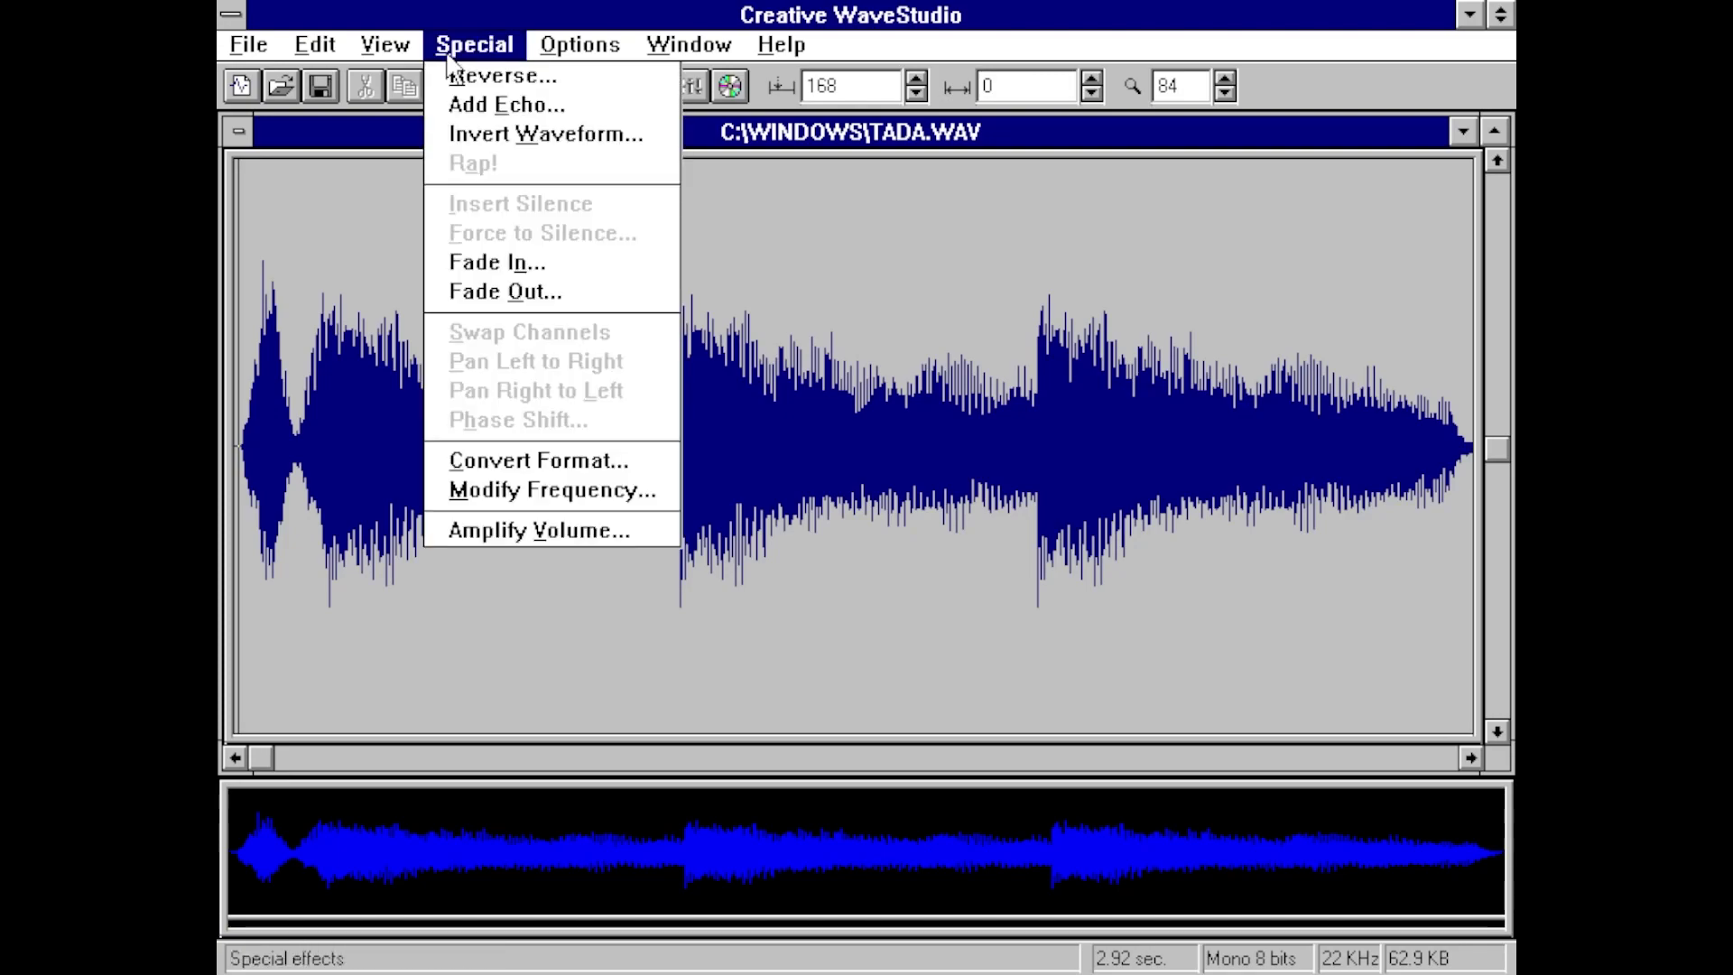
{"action": "mouse_move", "coordinate": [546, 53]}
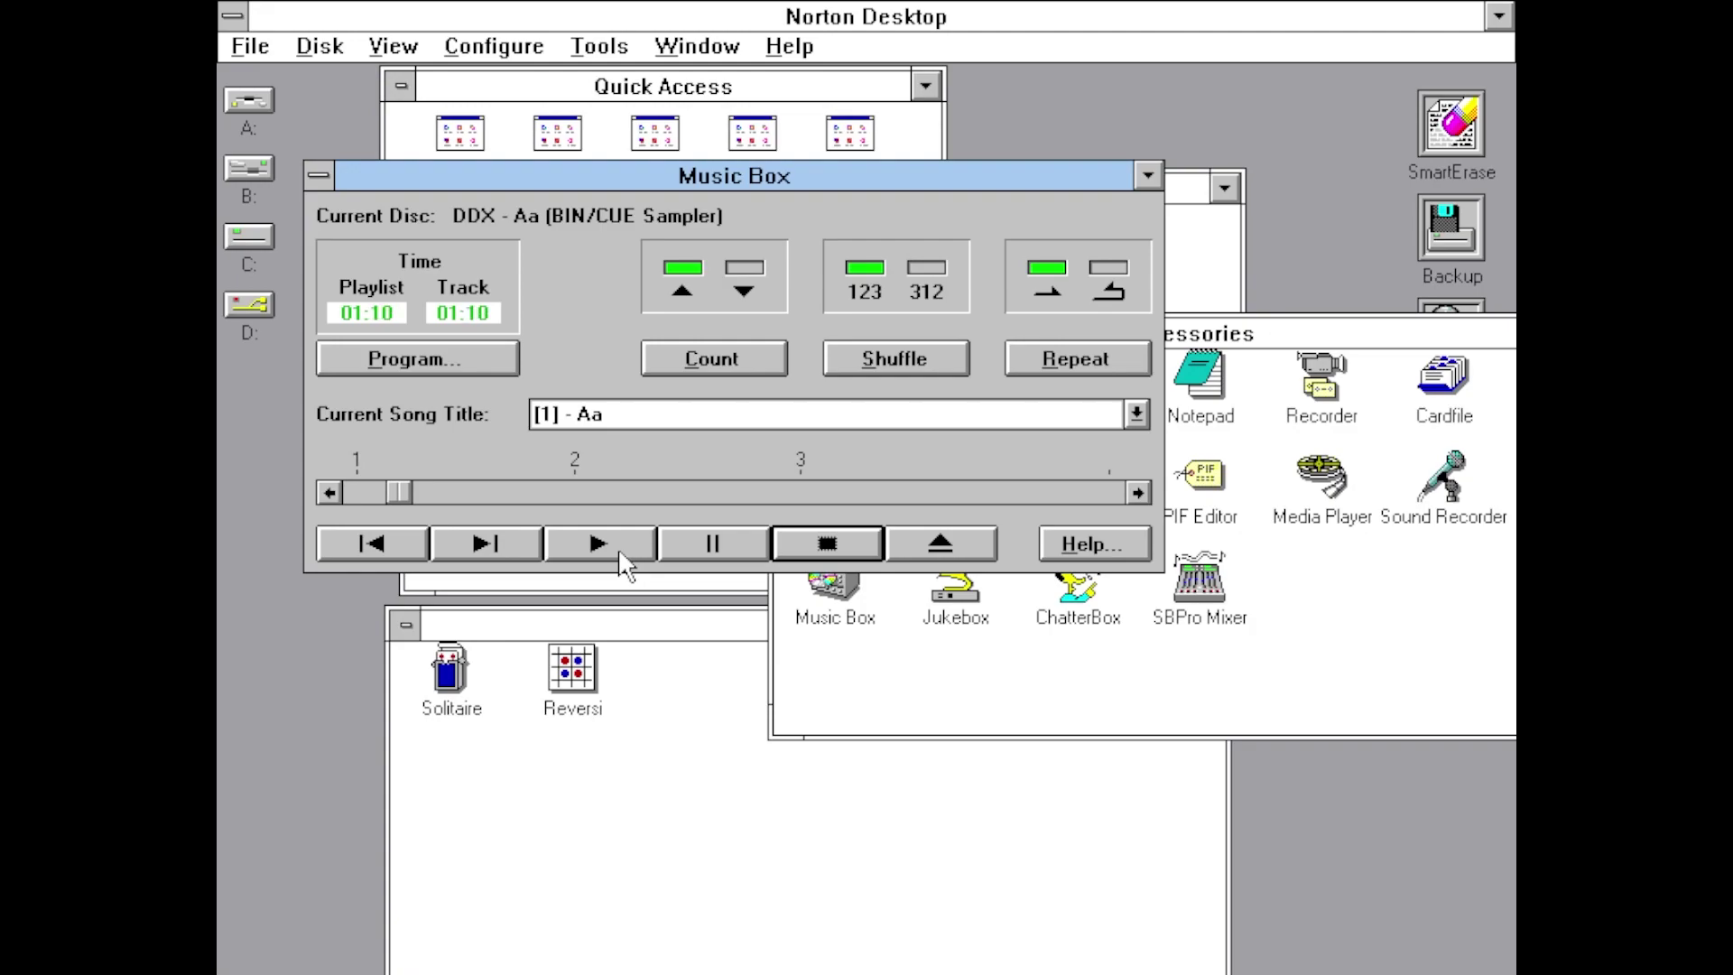
Jump ahead on the audio disc in Music Box to song [2] - Ka.
{"action": "left_click", "coordinate": [632, 492]}
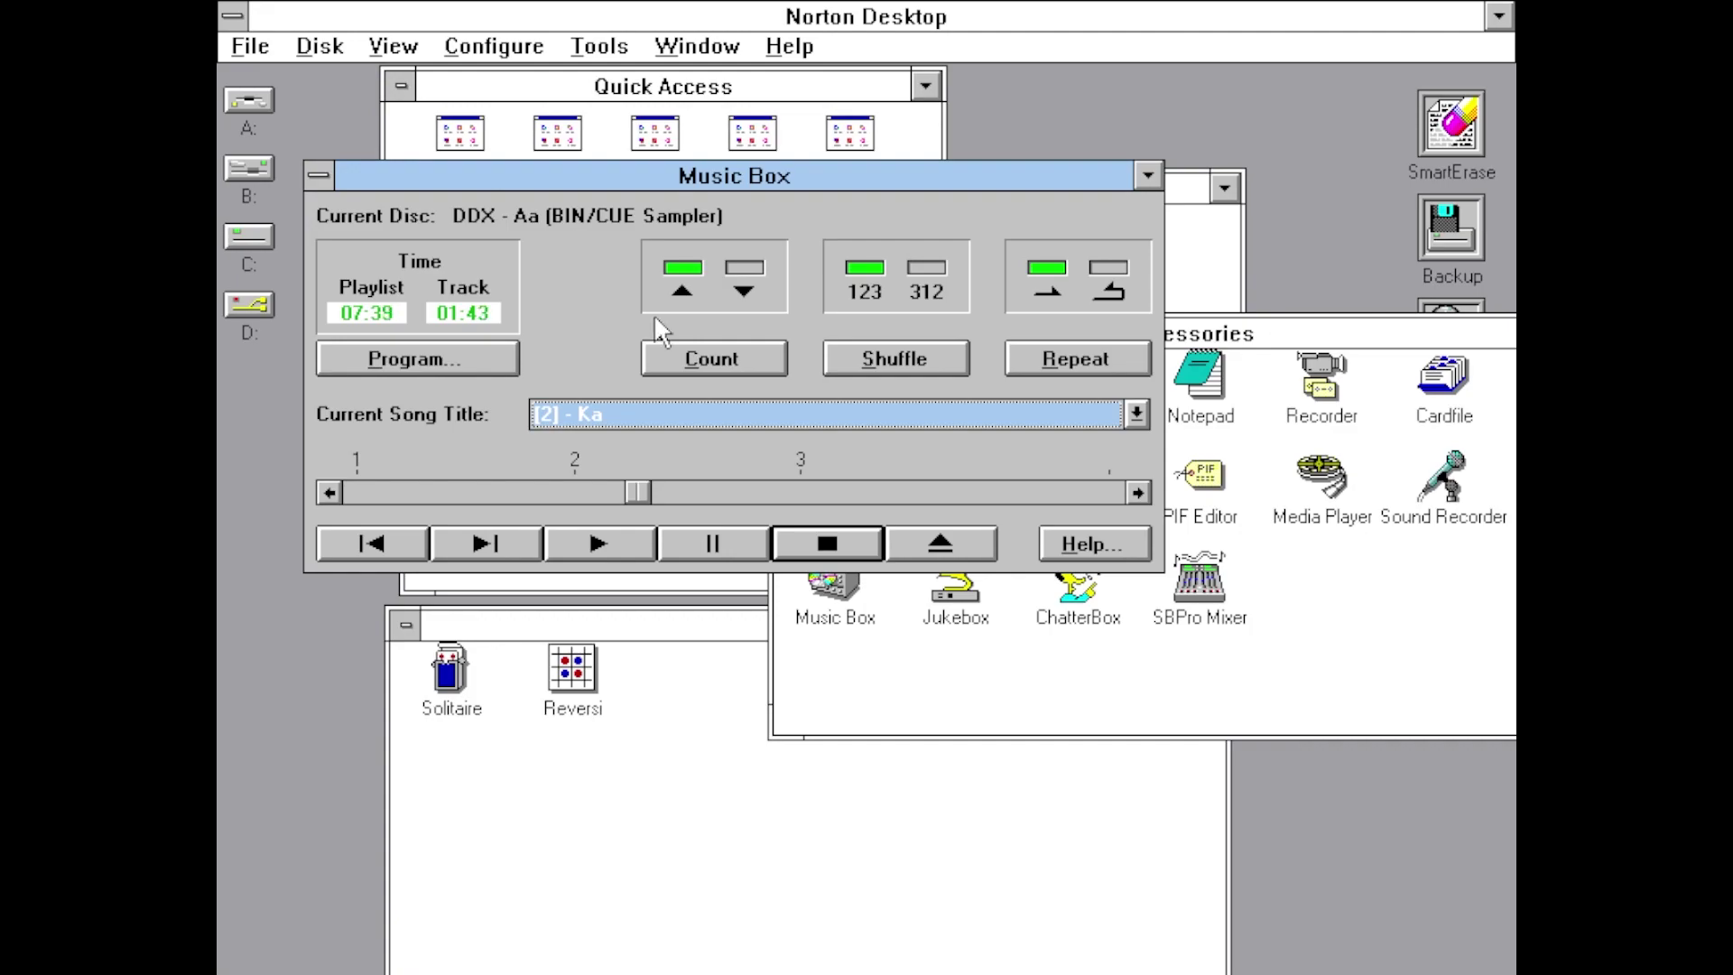
{"action": "left_click", "coordinate": [539, 534]}
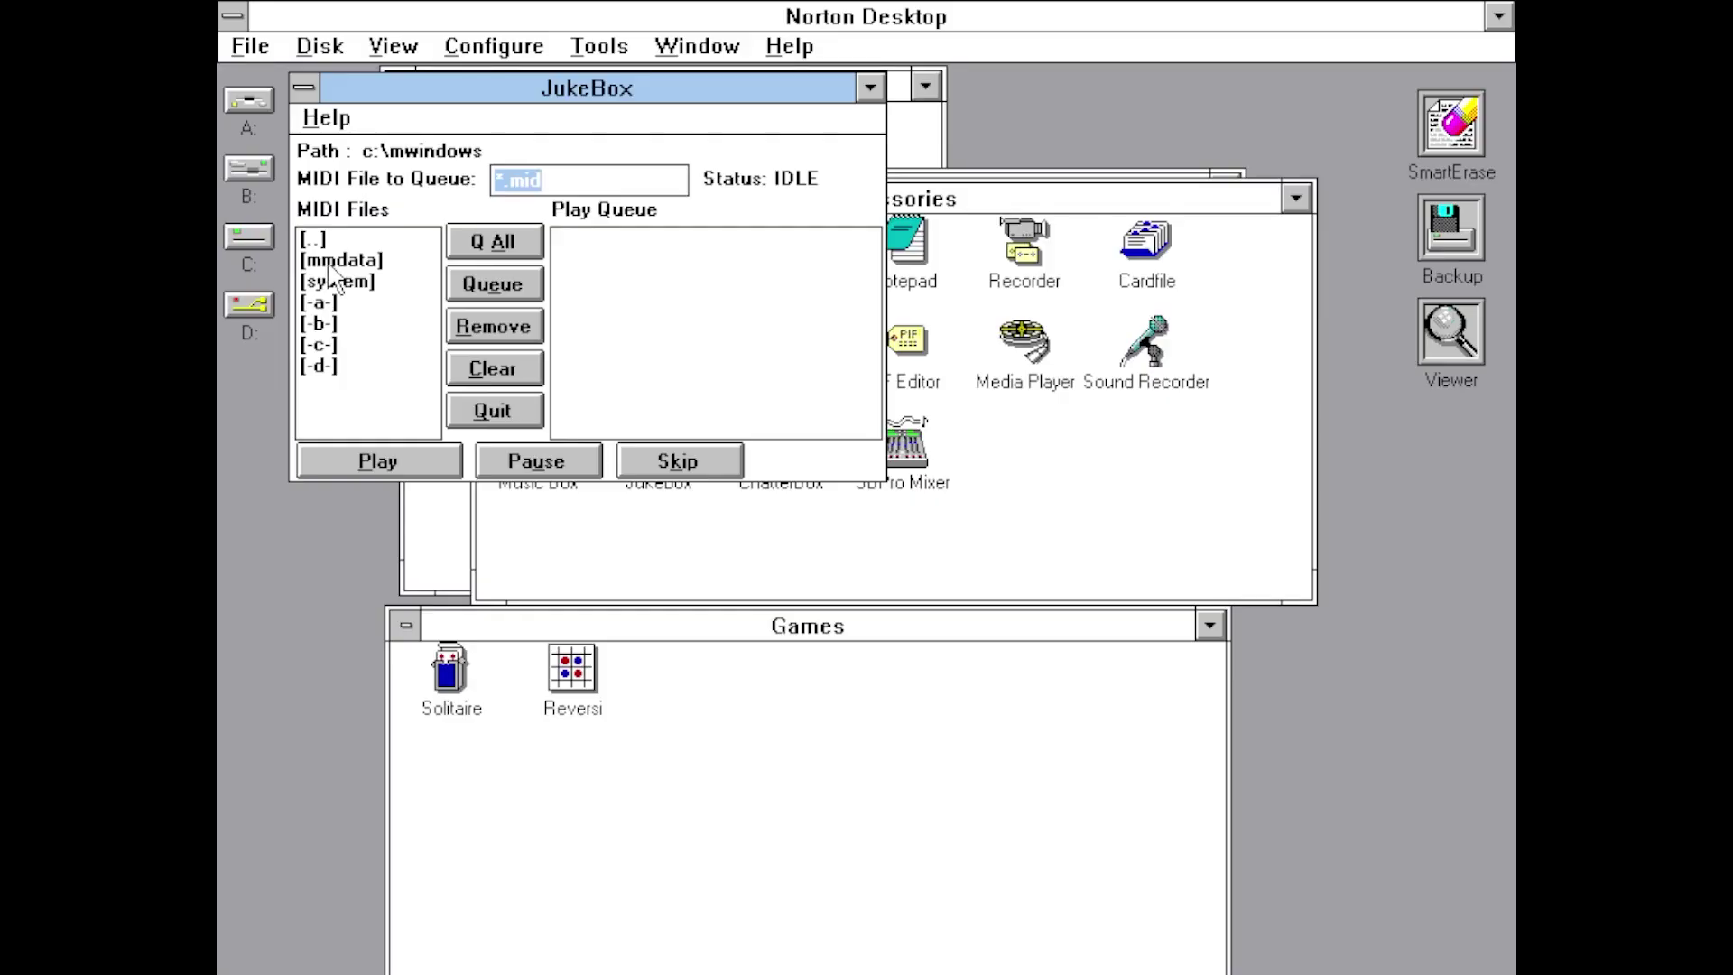
Open the mmdata folder in JukeBox, queue all of its MIDI files, and play the queue.
{"action": "double_click", "coordinate": [329, 270]}
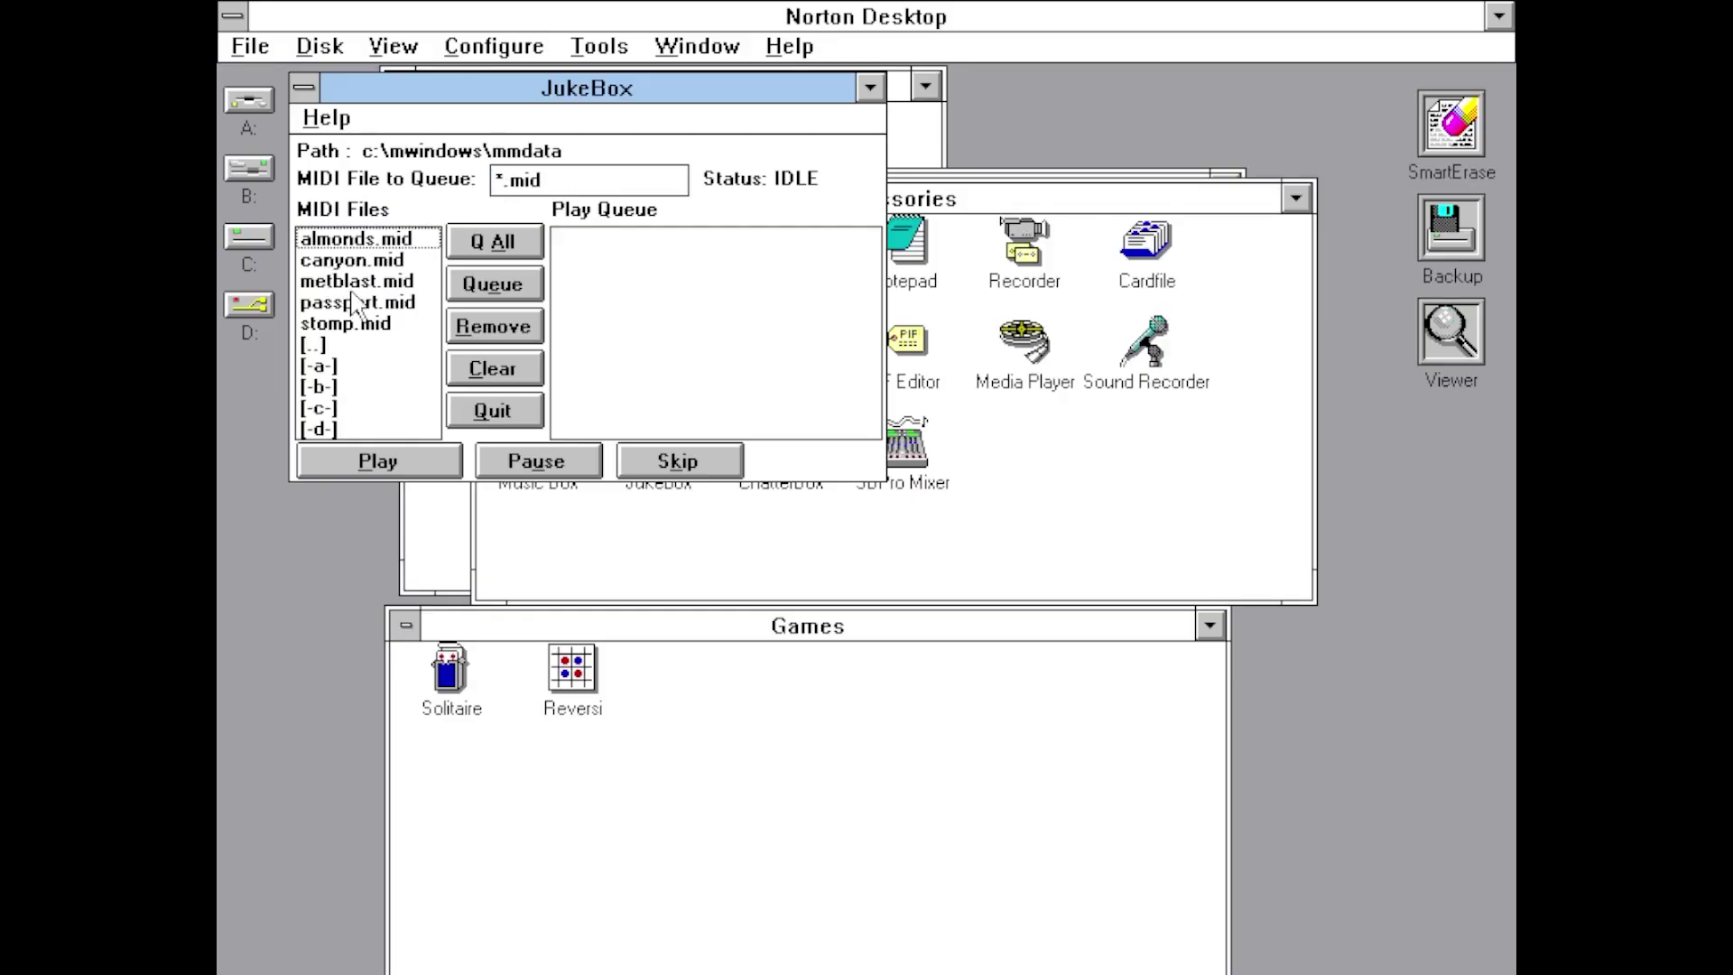
{"action": "left_click", "coordinate": [494, 242]}
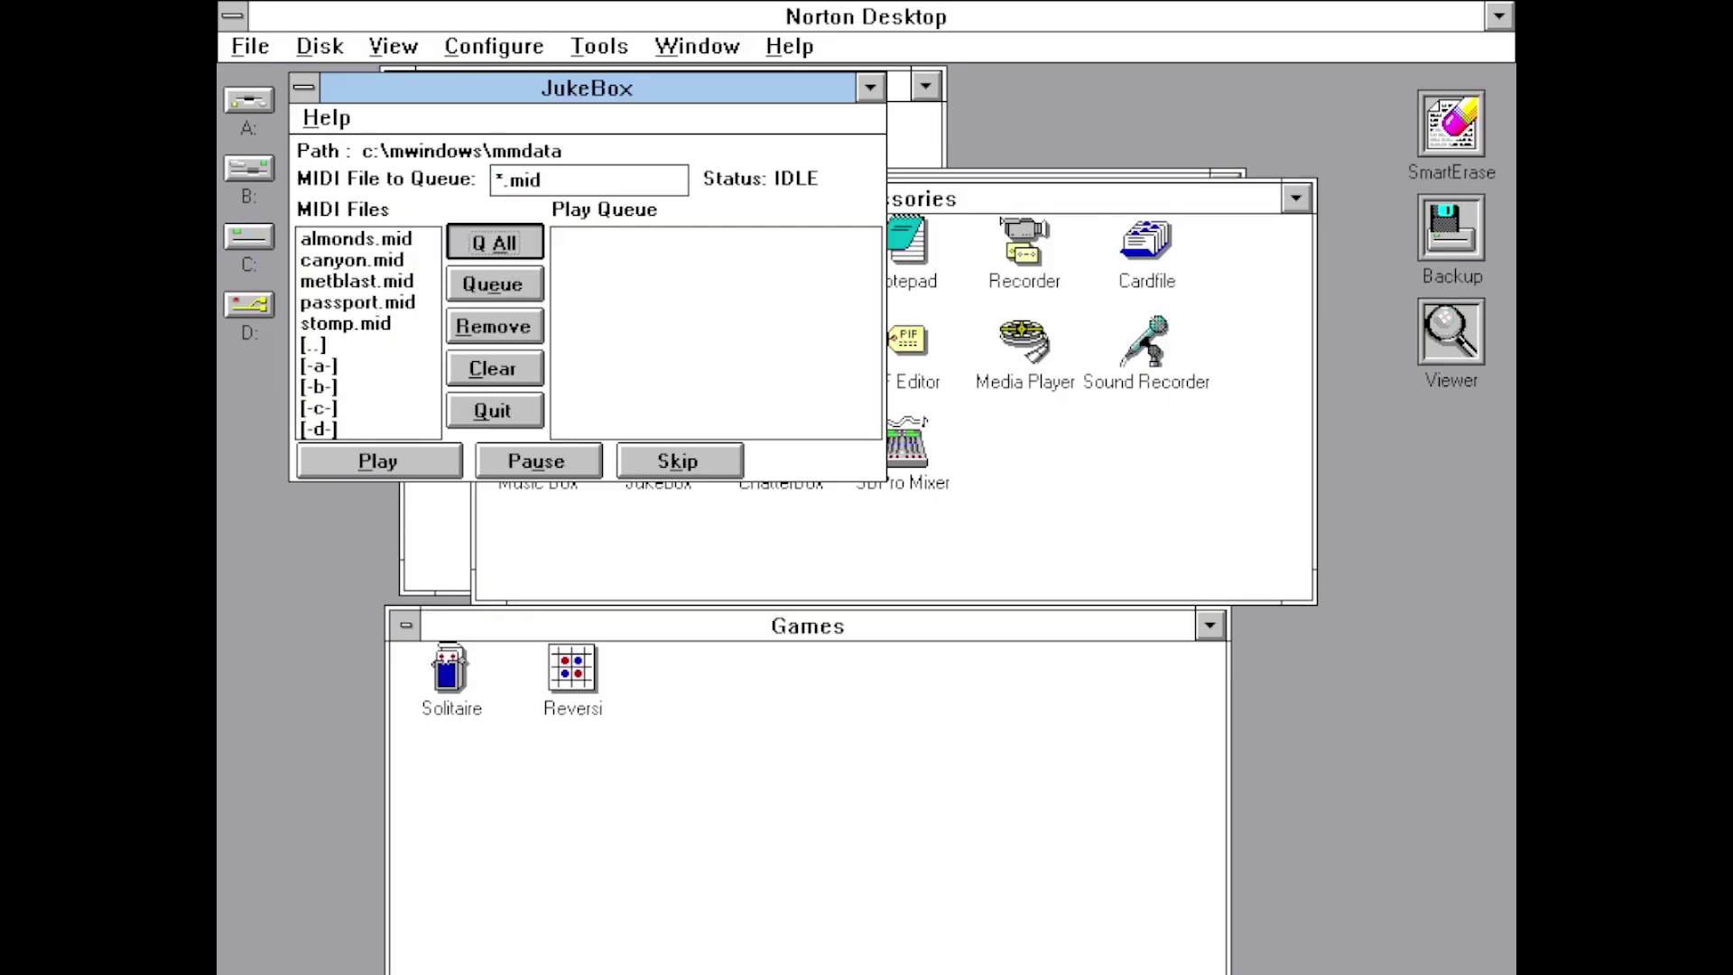
{"action": "left_click", "coordinate": [394, 461]}
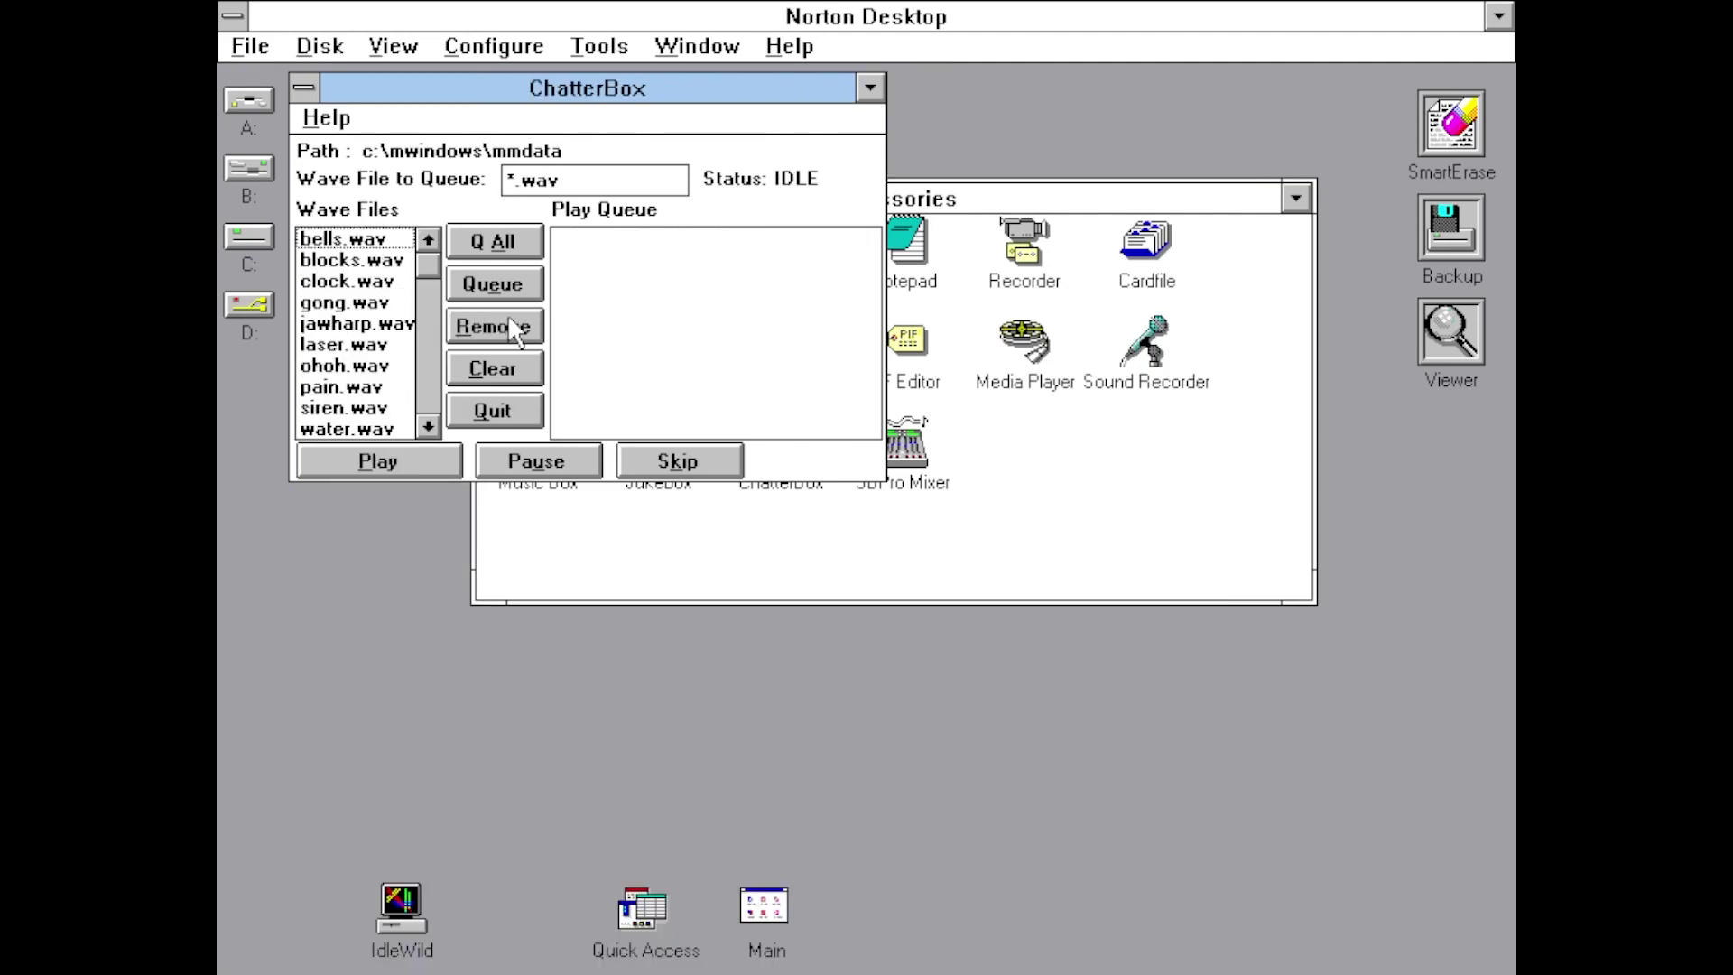
Queue all wave files from c:\mwindows\mmdata in ChatterBox and play the queue.
{"action": "left_click", "coordinate": [514, 245]}
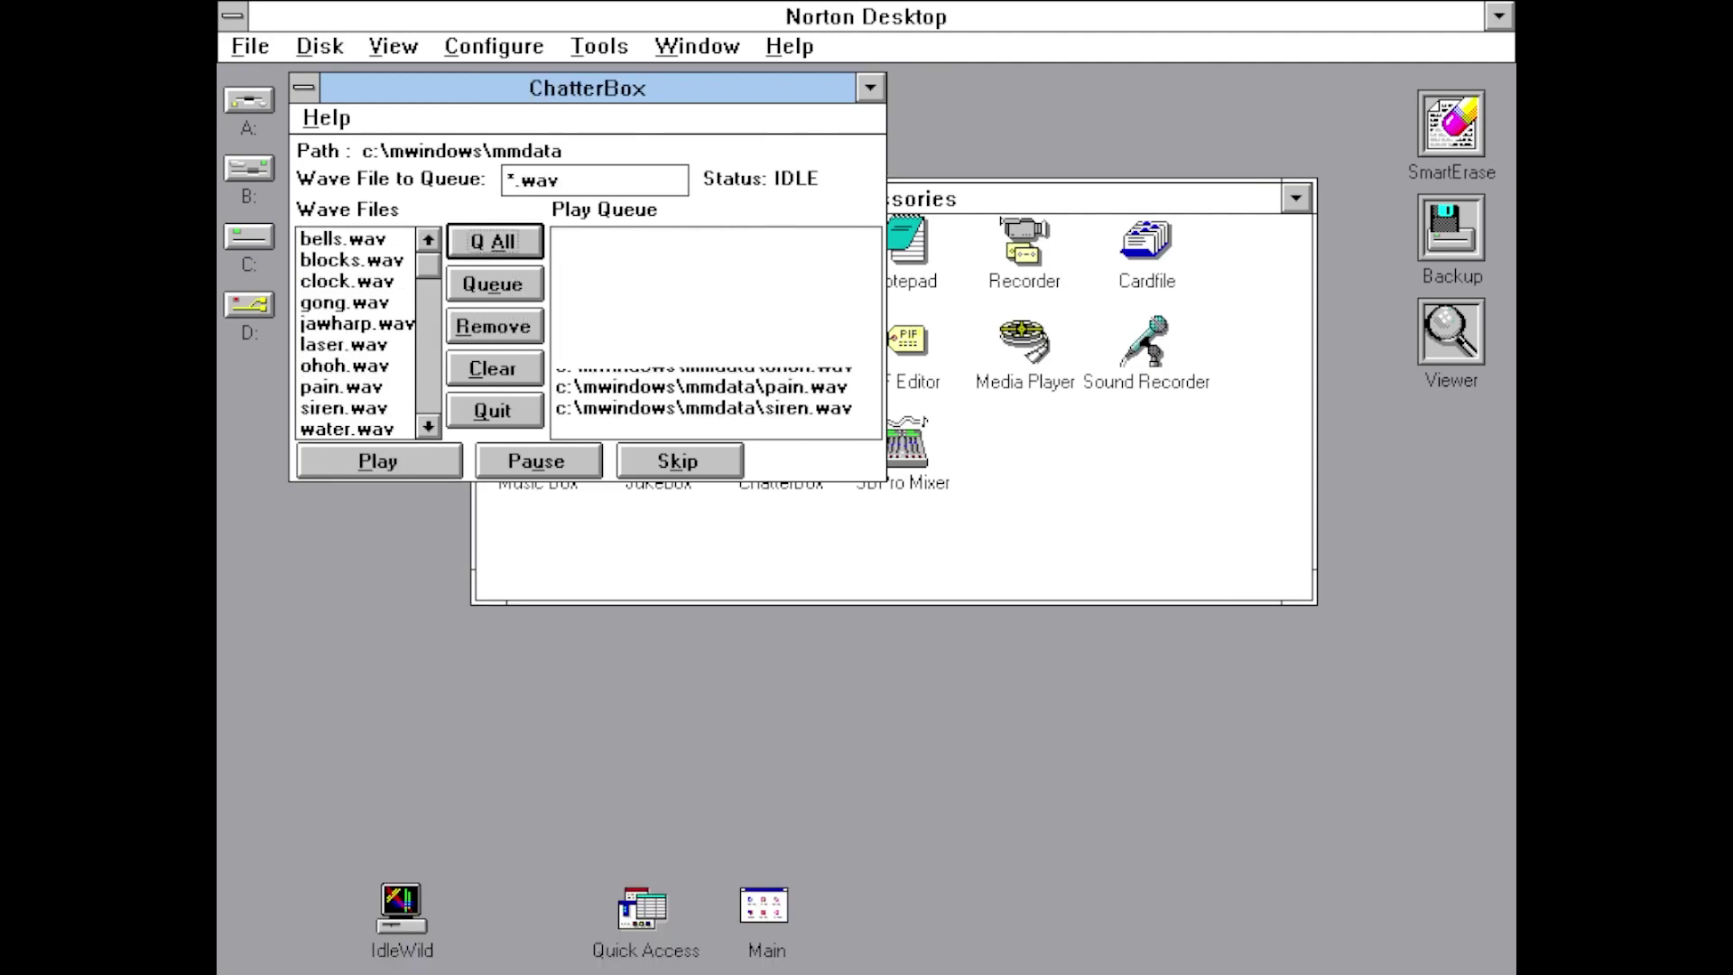
{"action": "left_click", "coordinate": [431, 457]}
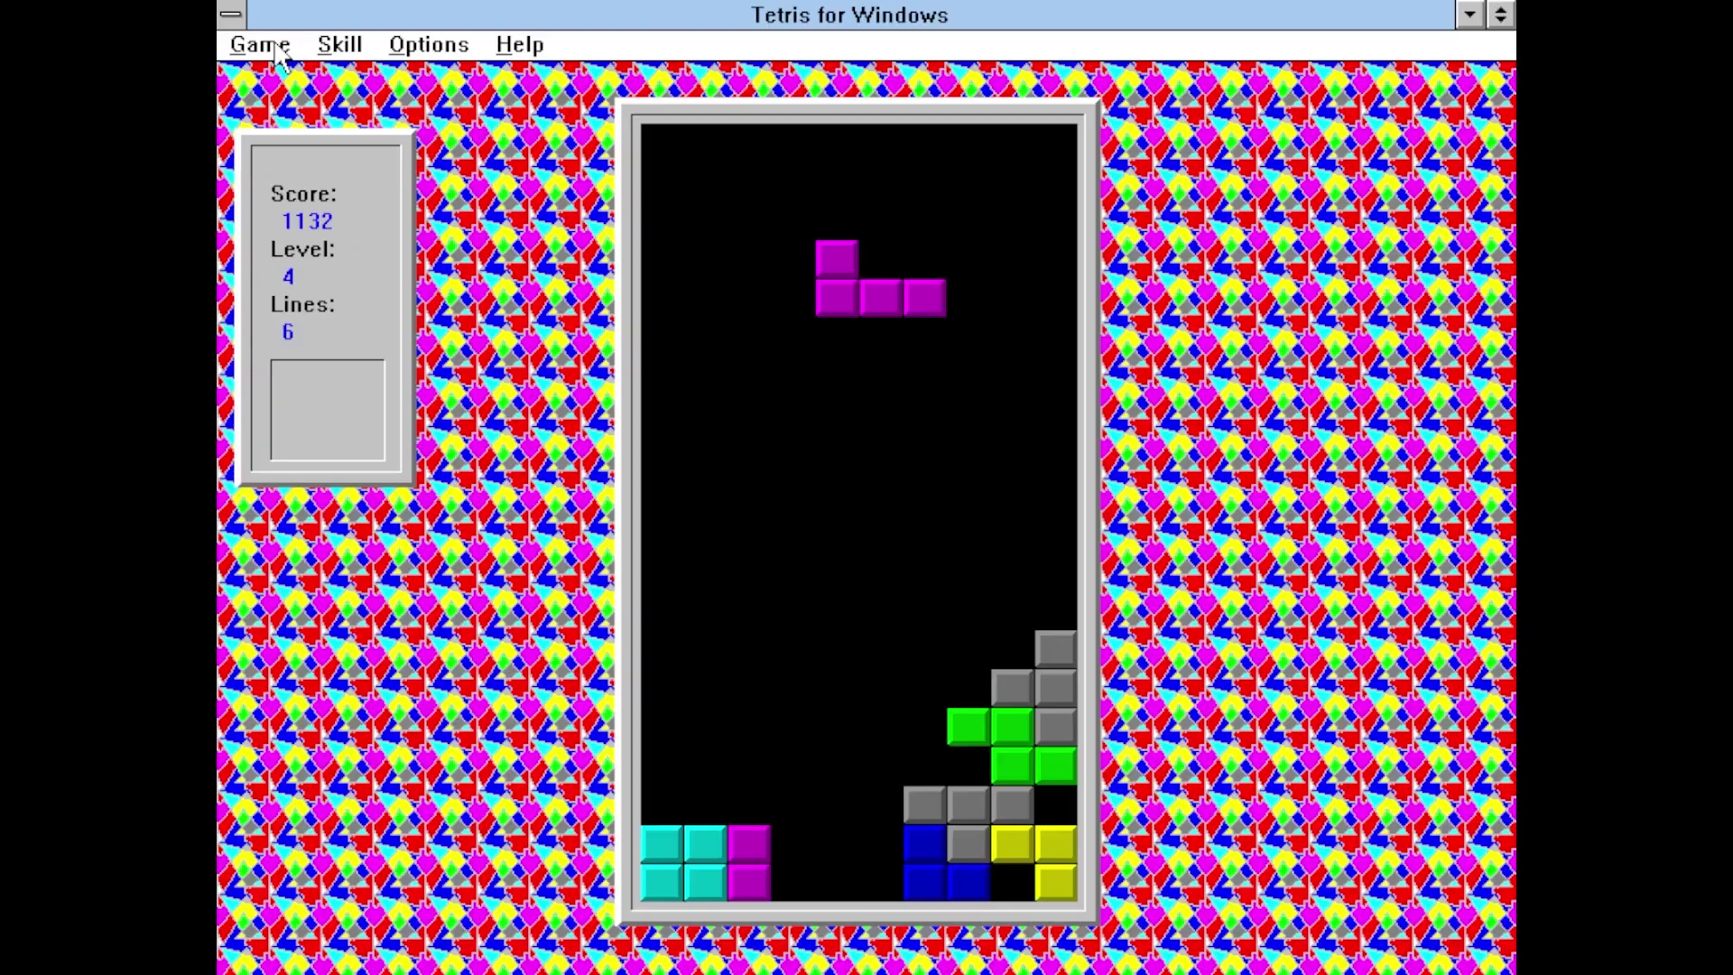
Shift the falling purple piece left in Tetris for Windows and drop it into the gap in the bottom row.
{"action": "key", "text": "Left"}
{"action": "key", "text": "space"}
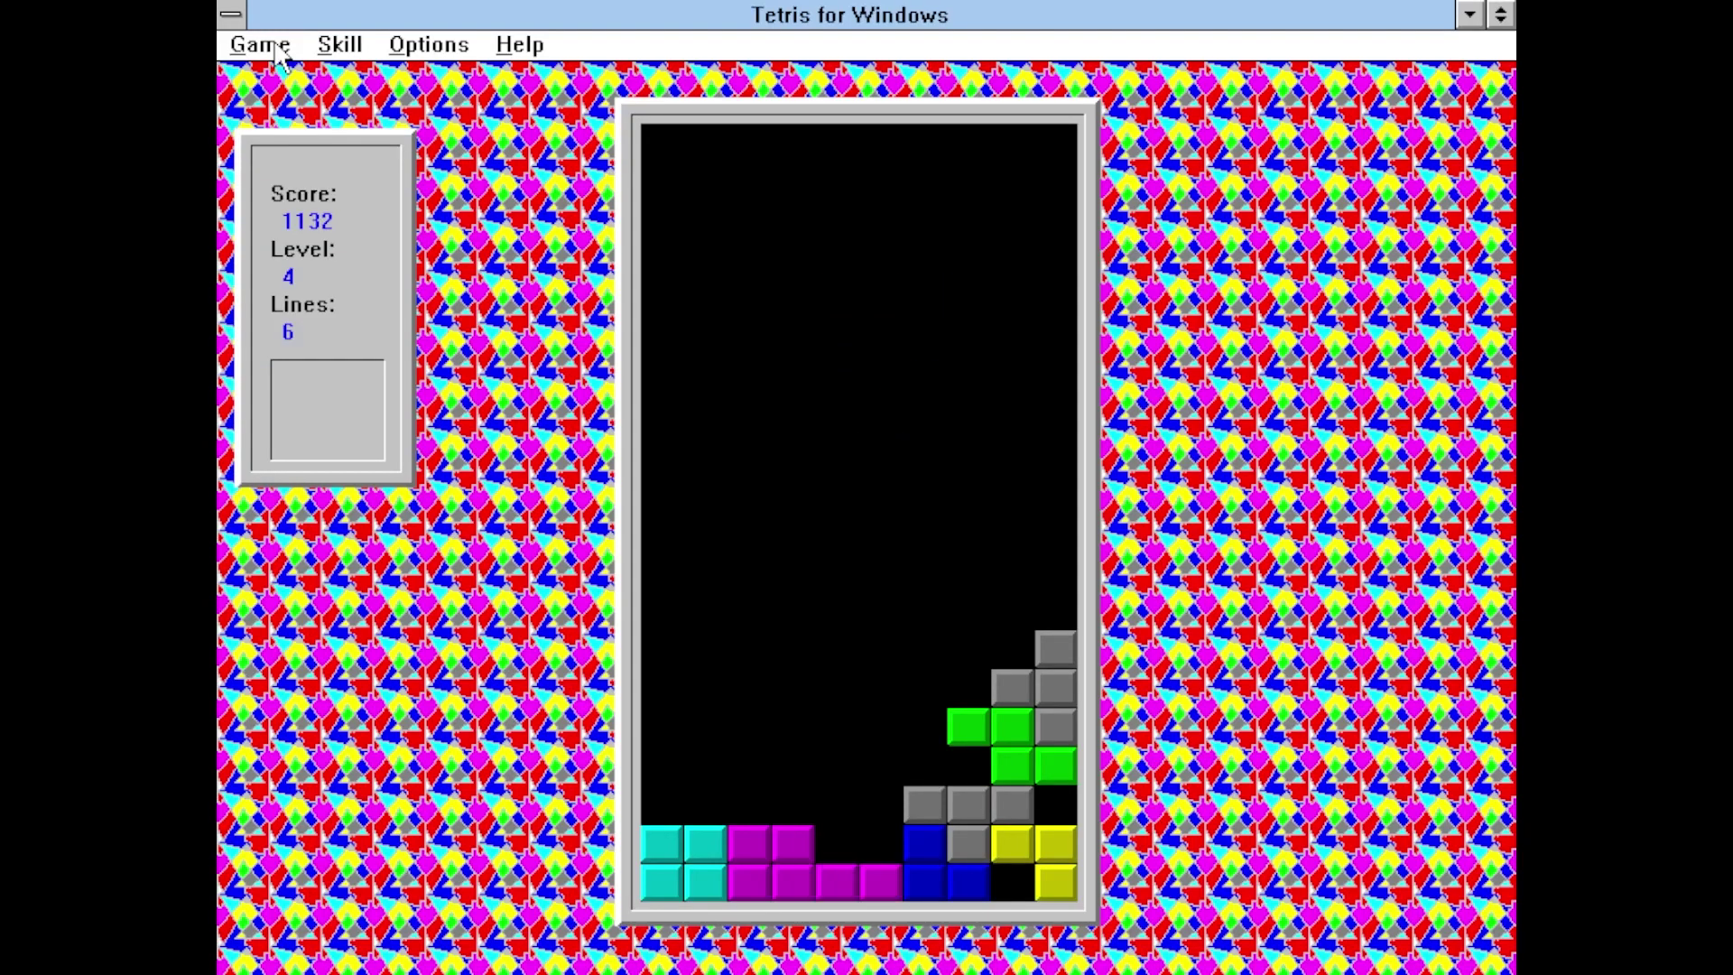
Place a ball in the back row of the lowest TicTactics grid.
{"action": "key", "text": "Up"}
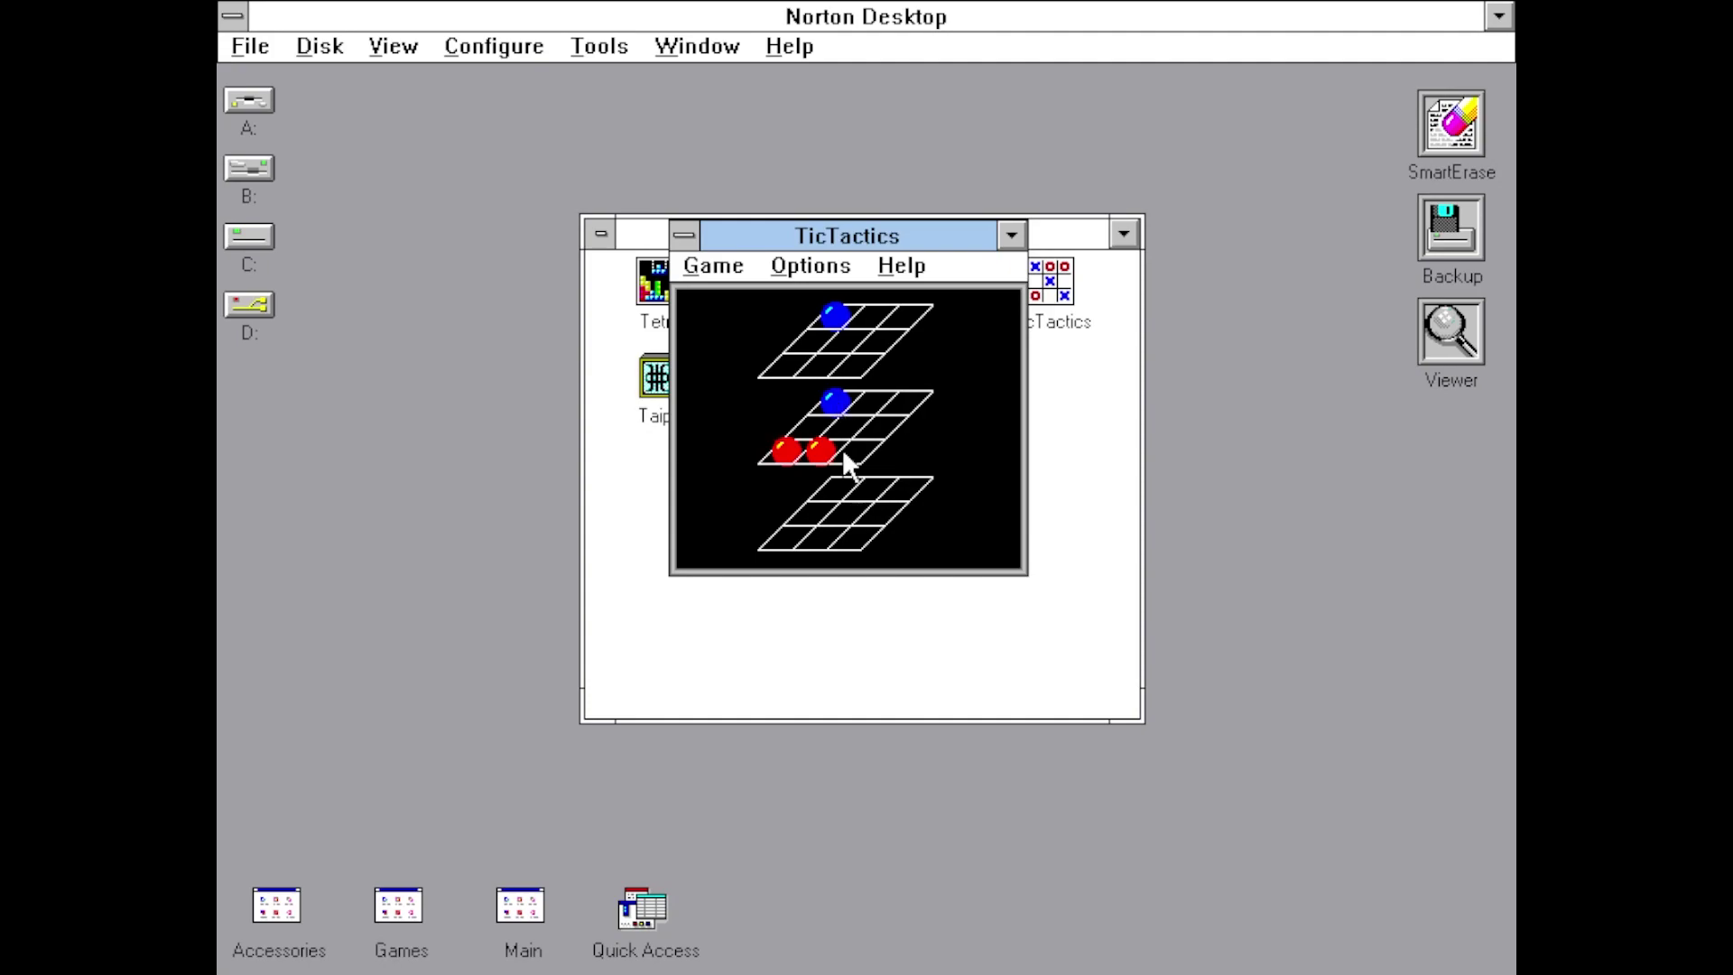
{"action": "left_click", "coordinate": [839, 492]}
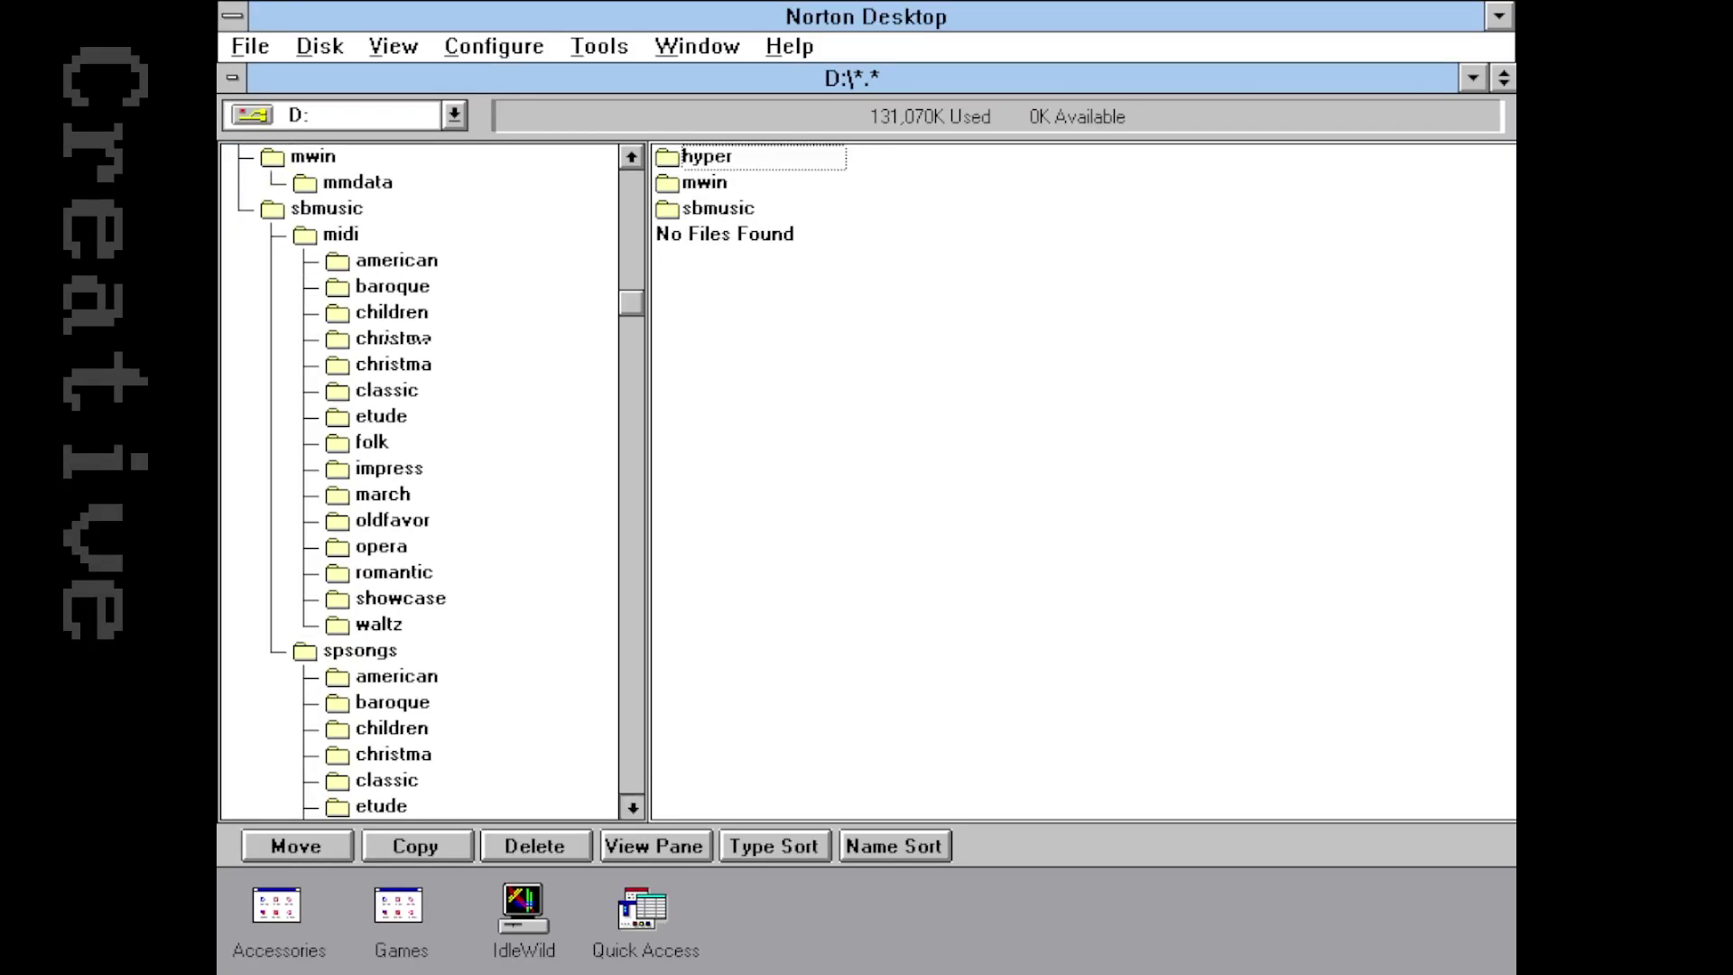
Look through the folder tree of drive D:, including the midi and spsongs folders under sbmusic.
{"action": "left_click", "coordinate": [630, 809]}
{"action": "left_click", "coordinate": [630, 809]}
{"action": "left_click", "coordinate": [630, 809]}
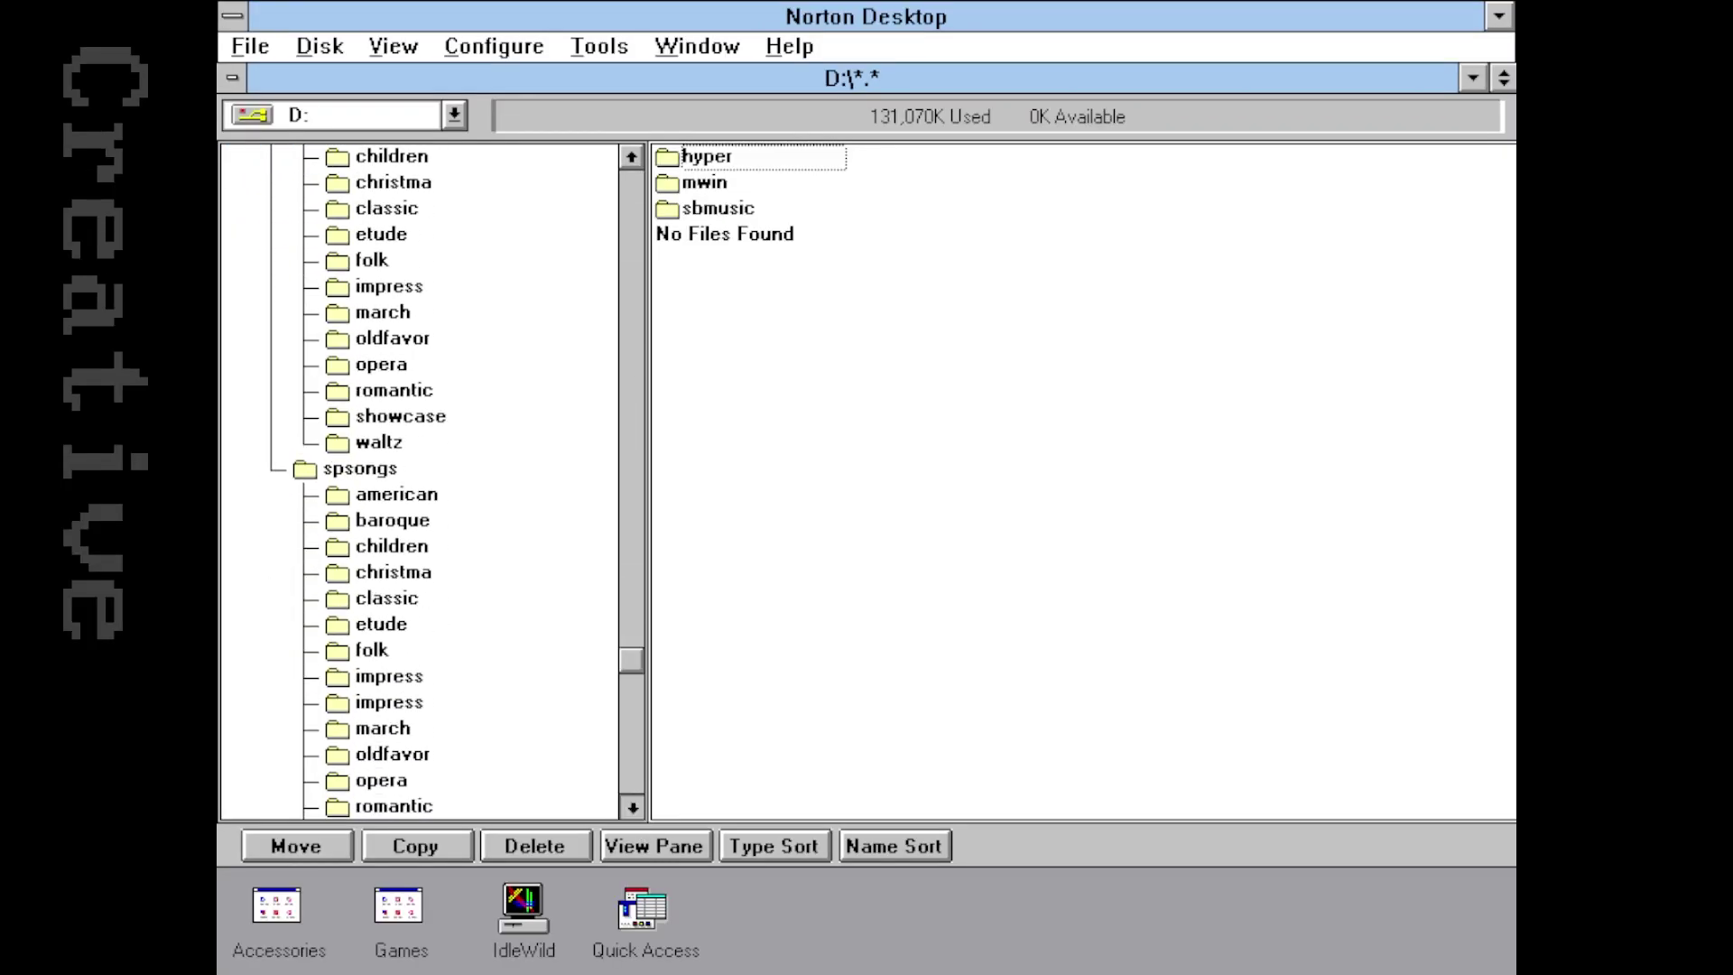
{"action": "left_click", "coordinate": [630, 809]}
{"action": "left_click", "coordinate": [630, 809]}
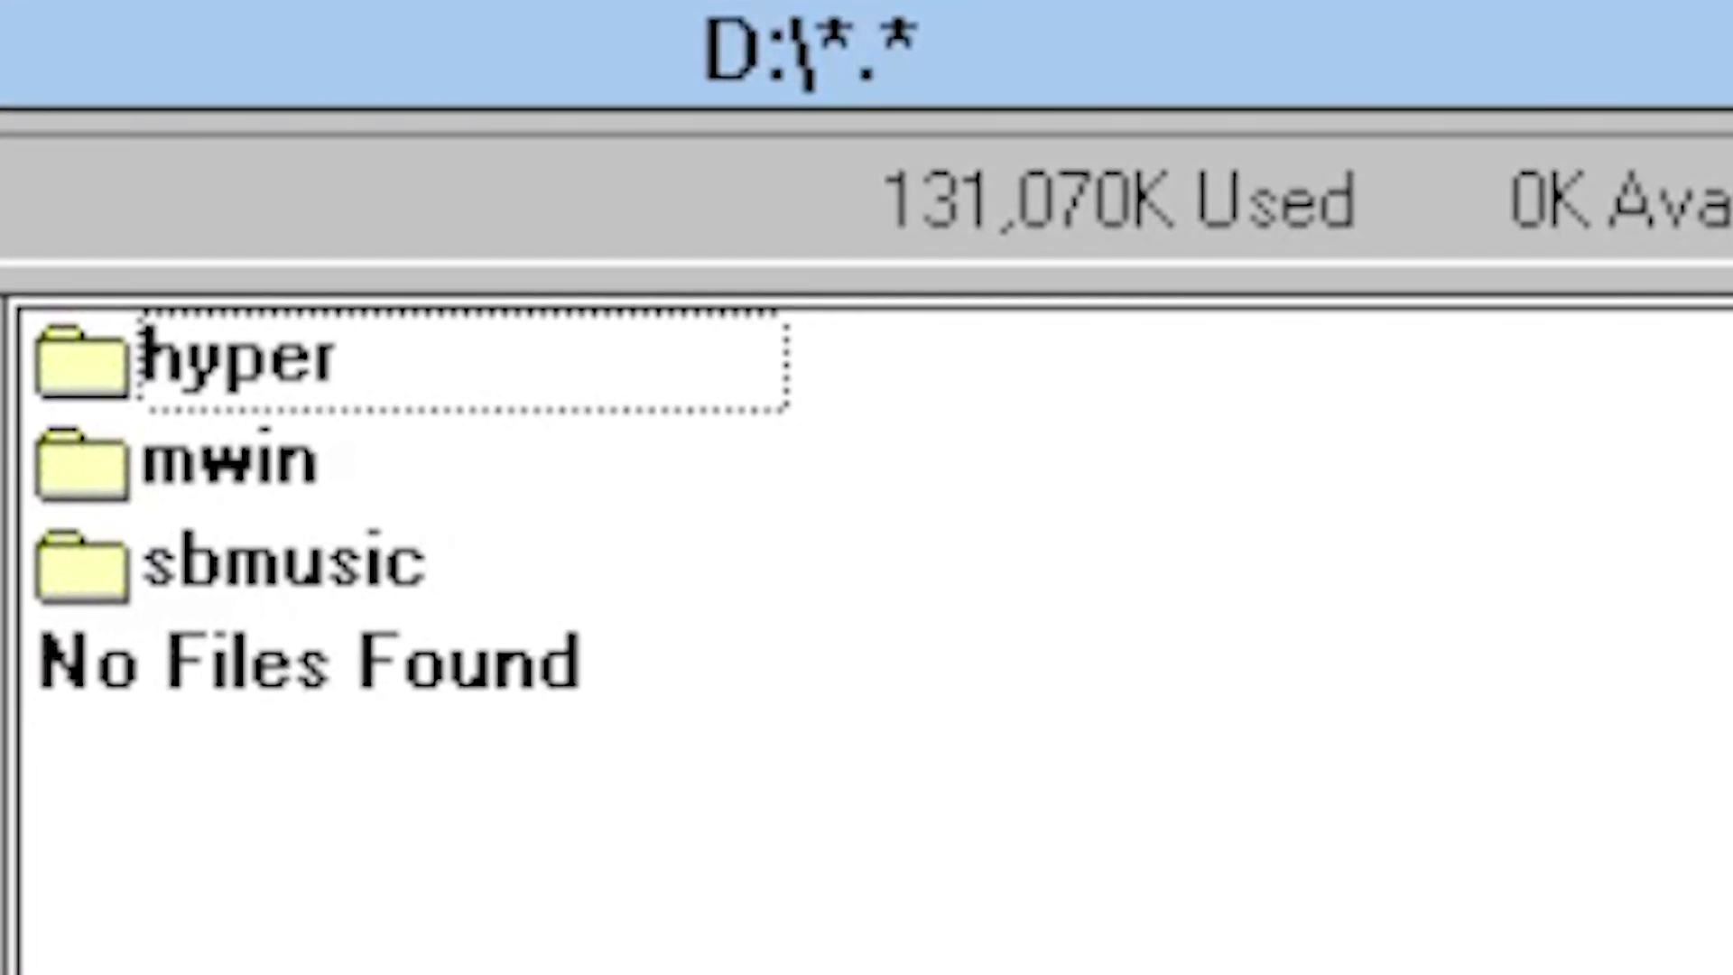
Open the hyper folder on drive D: and look through its help files one by one.
{"action": "key", "text": "Down"}
{"action": "key", "text": "Down"}
{"action": "key", "text": "Down"}
{"action": "key", "text": "Down"}
{"action": "key", "text": "Down"}
{"action": "key", "text": "Down"}
{"action": "key", "text": "Down"}
{"action": "key", "text": "Down"}
{"action": "key", "text": "Down"}
{"action": "key", "text": "Down"}
{"action": "key", "text": "Down"}
{"action": "key", "text": "Down"}
{"action": "key", "text": "Down"}
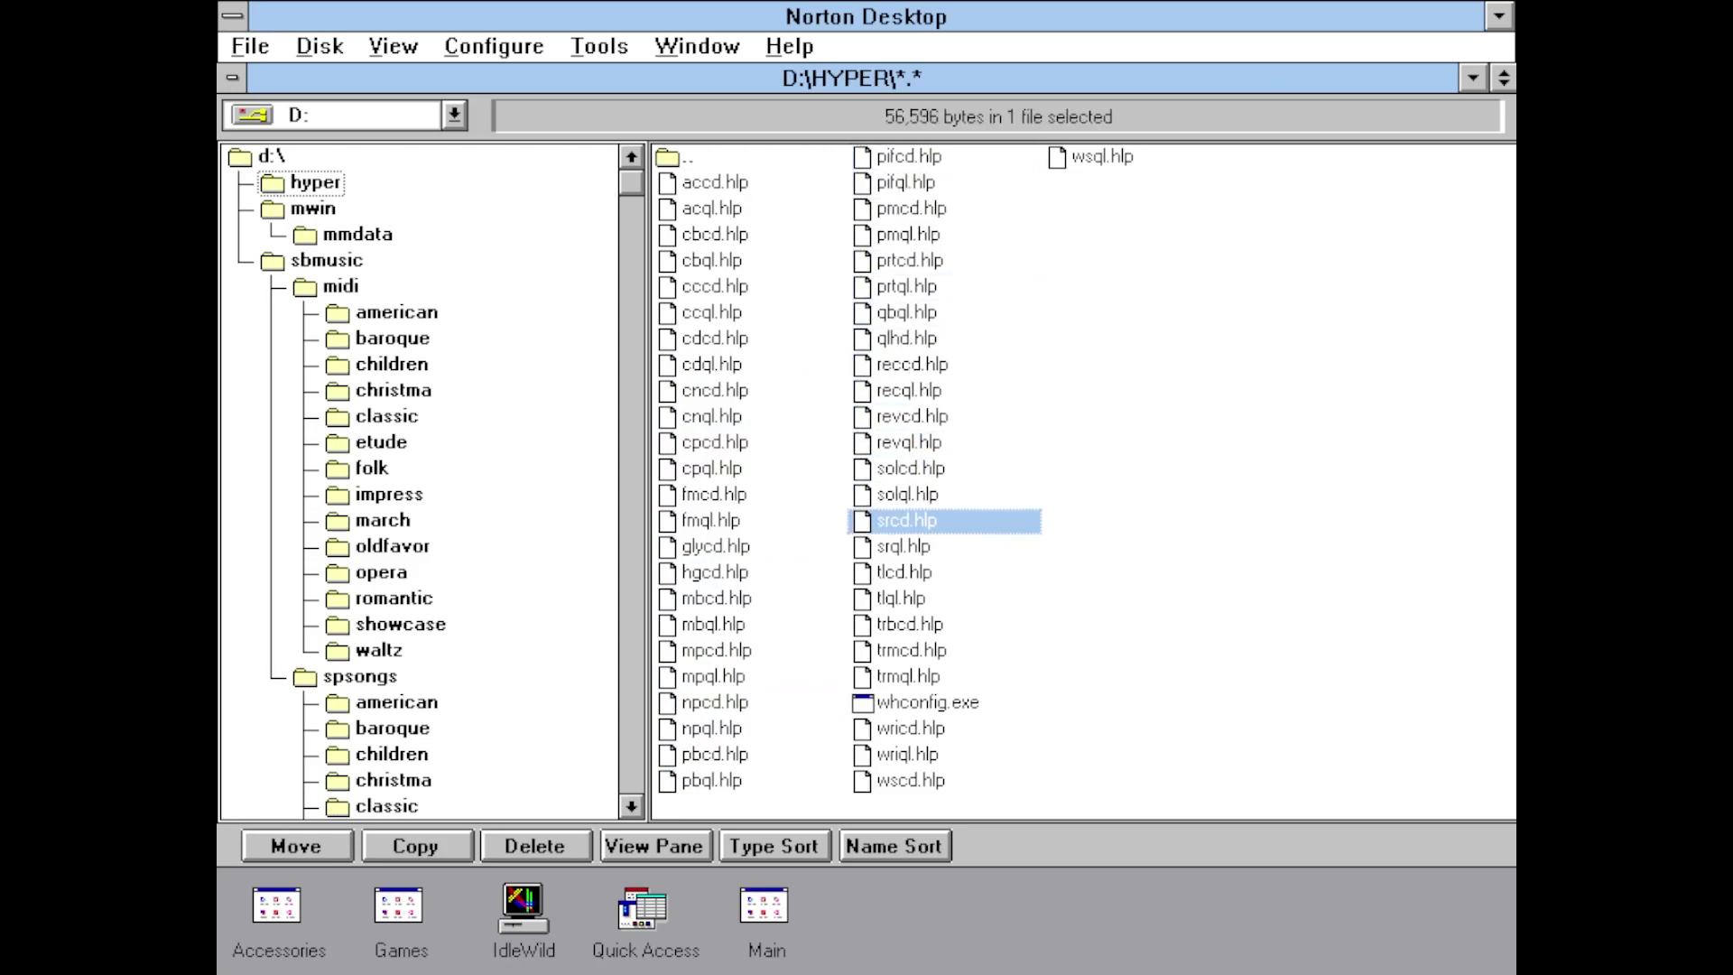
{"action": "key", "text": "Down"}
{"action": "key", "text": "Down"}
{"action": "key", "text": "Down"}
{"action": "key", "text": "Down"}
{"action": "key", "text": "Down"}
{"action": "key", "text": "Down"}
{"action": "key", "text": "Down"}
{"action": "key", "text": "Down"}
{"action": "key", "text": "Down"}
{"action": "key", "text": "Down"}
{"action": "key", "text": "Return"}
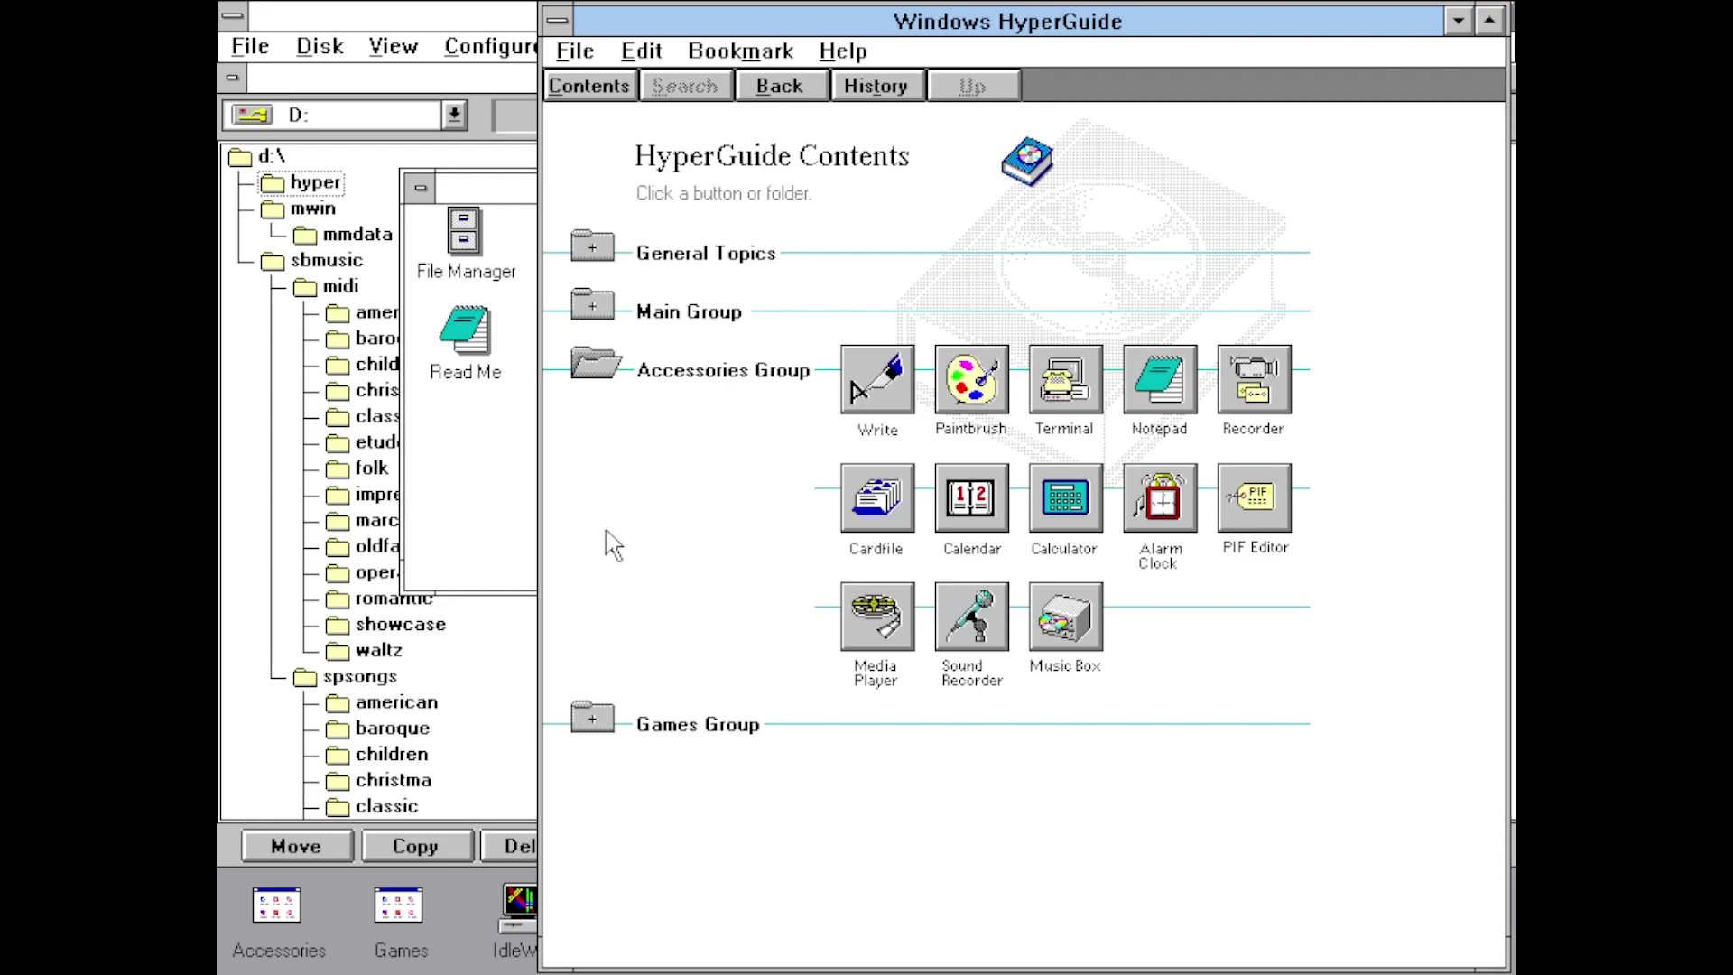
Open the Media Player topic in HyperGuide and get quick help on the pictured Play button.
{"action": "left_click", "coordinate": [858, 632]}
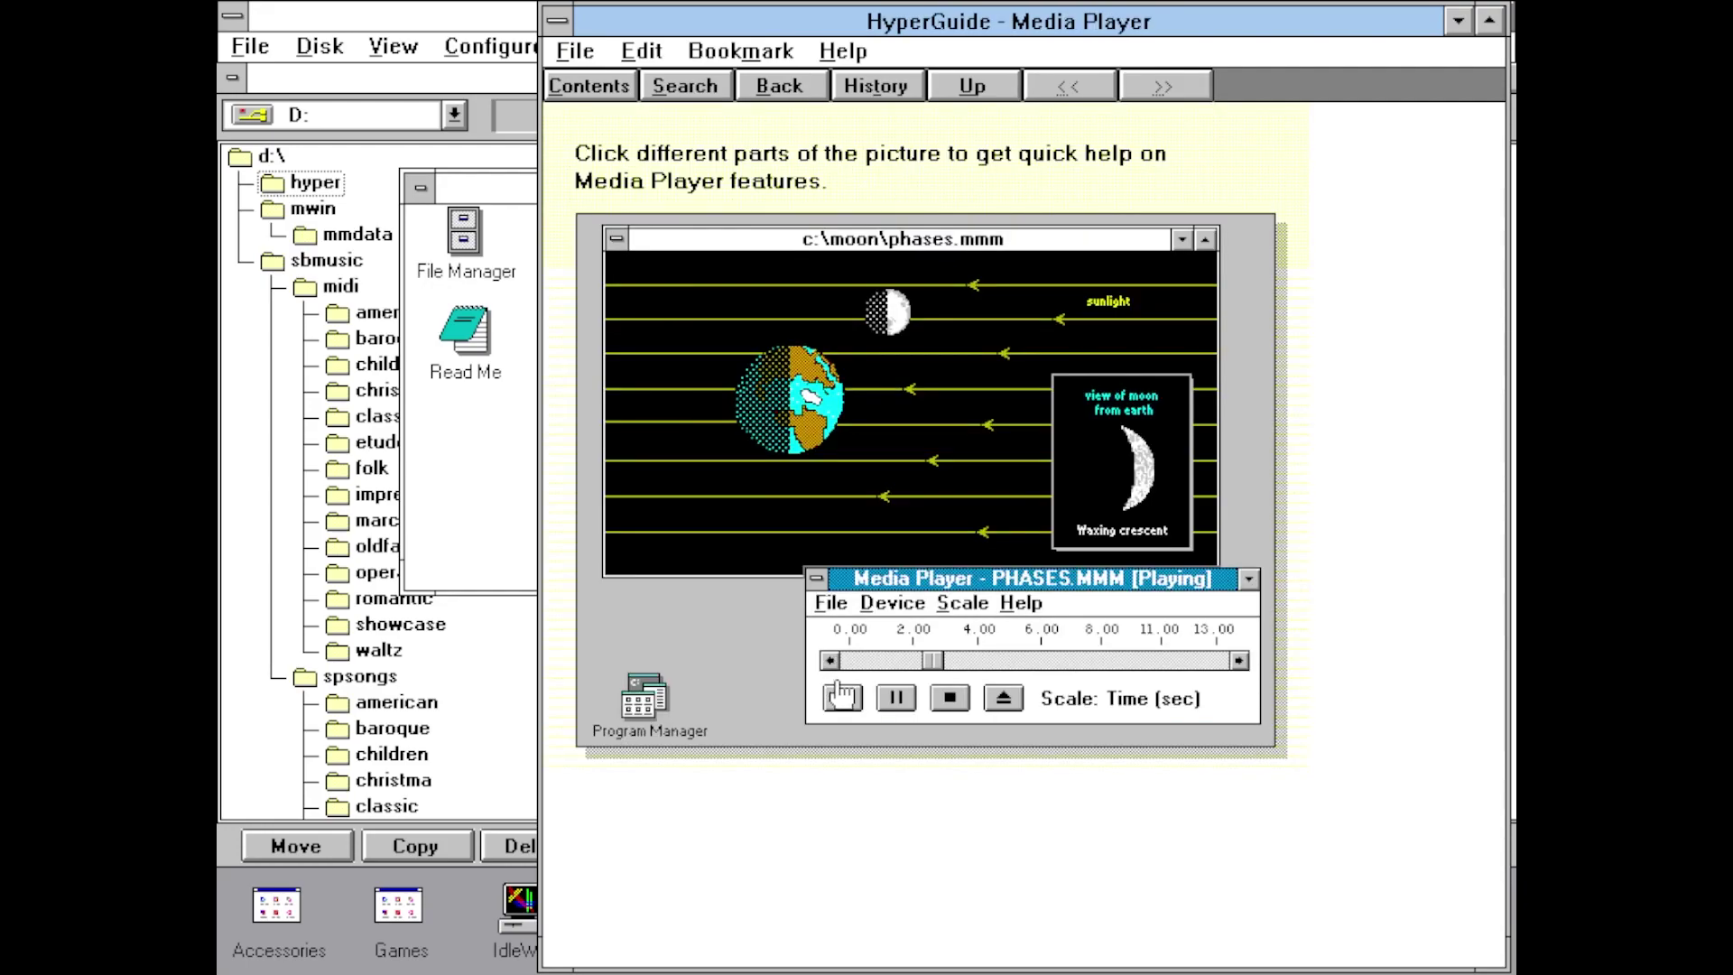
{"action": "left_click", "coordinate": [842, 696]}
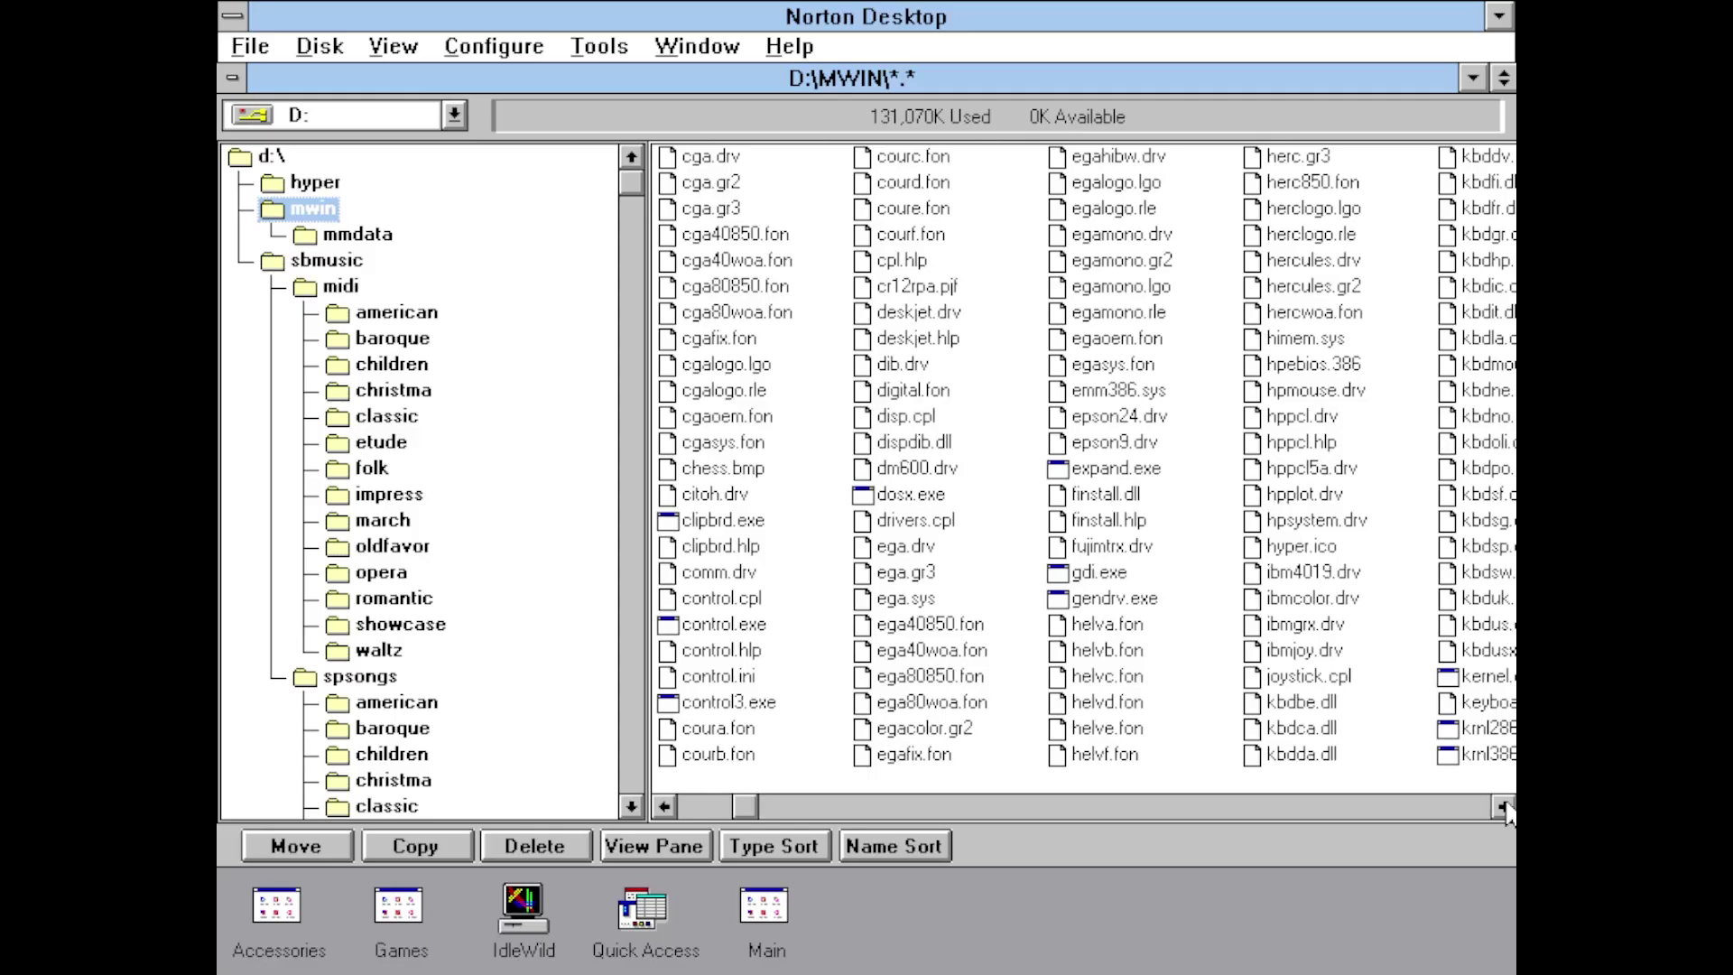
Look through the driver, font and program files in D:\MWIN.
{"action": "left_click", "coordinate": [1503, 807]}
{"action": "left_click", "coordinate": [1504, 806]}
{"action": "left_click", "coordinate": [1503, 806]}
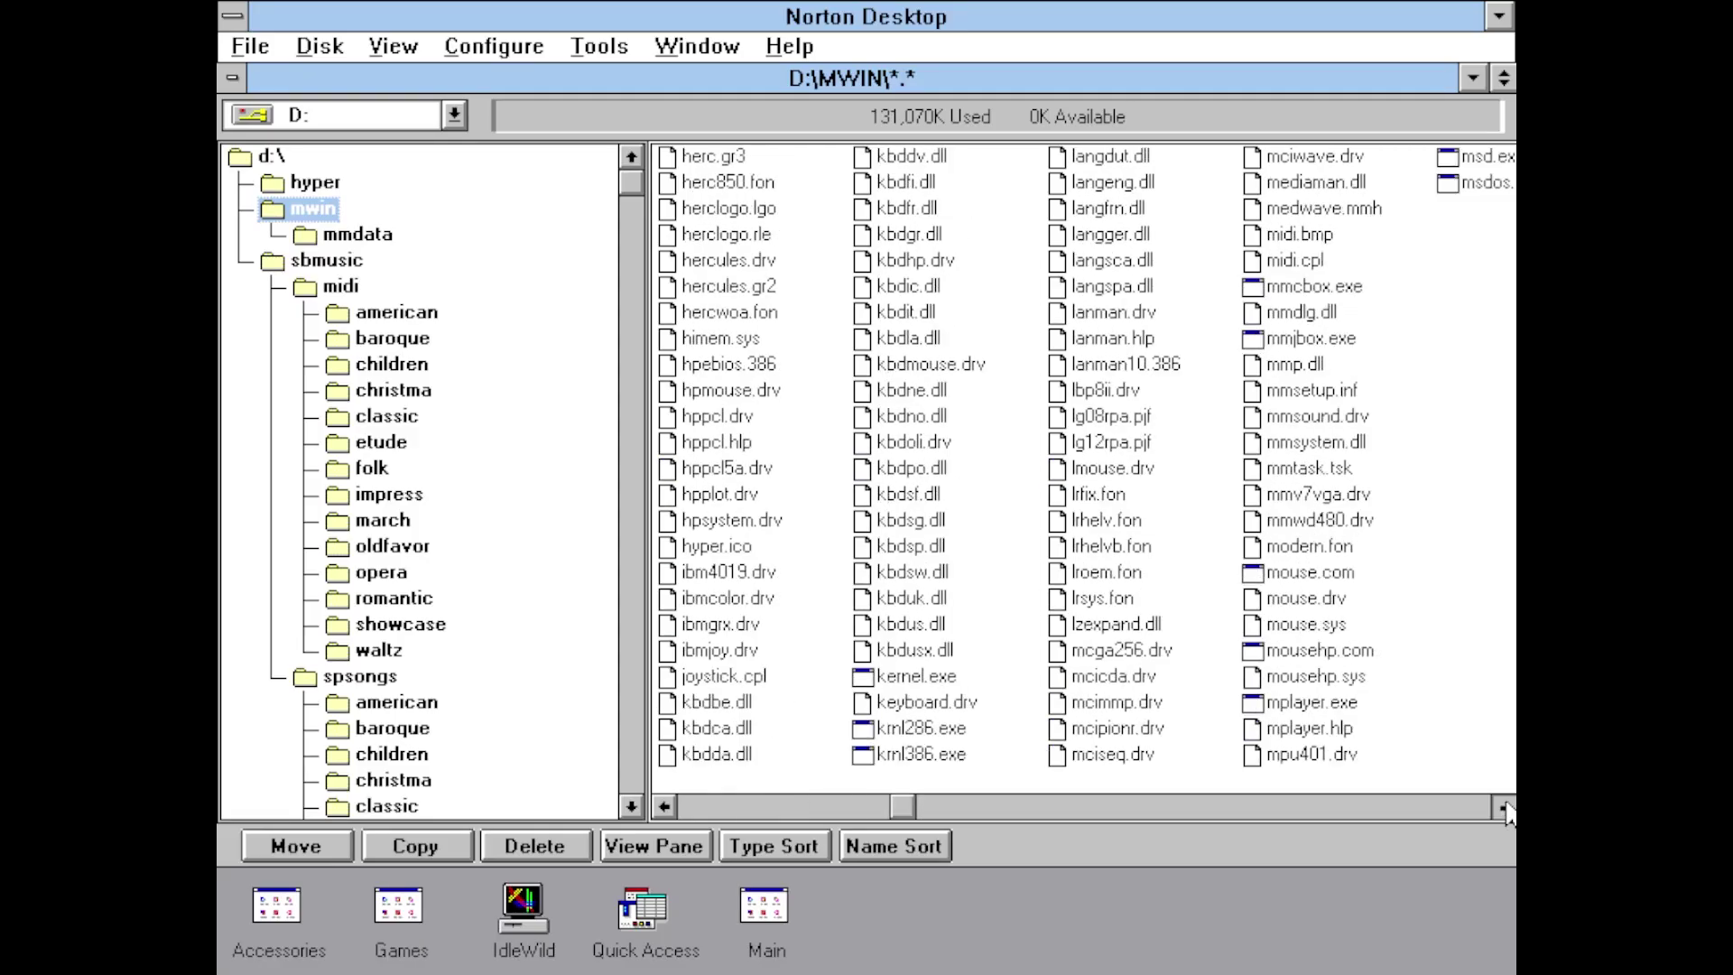
{"action": "left_click", "coordinate": [1503, 806]}
{"action": "left_click", "coordinate": [1503, 806]}
Open the mmdata folder under mwin and go through its MIDI and wave files one by one.
{"action": "key", "text": "Down"}
{"action": "key", "text": "Tab"}
{"action": "key", "text": "Down"}
{"action": "key", "text": "Down"}
{"action": "key", "text": "Down"}
{"action": "key", "text": "Down"}
{"action": "key", "text": "Down"}
{"action": "key", "text": "Down"}
{"action": "key", "text": "Down"}
{"action": "key", "text": "Down"}
{"action": "key", "text": "Down"}
{"action": "key", "text": "Down"}
{"action": "key", "text": "Down"}
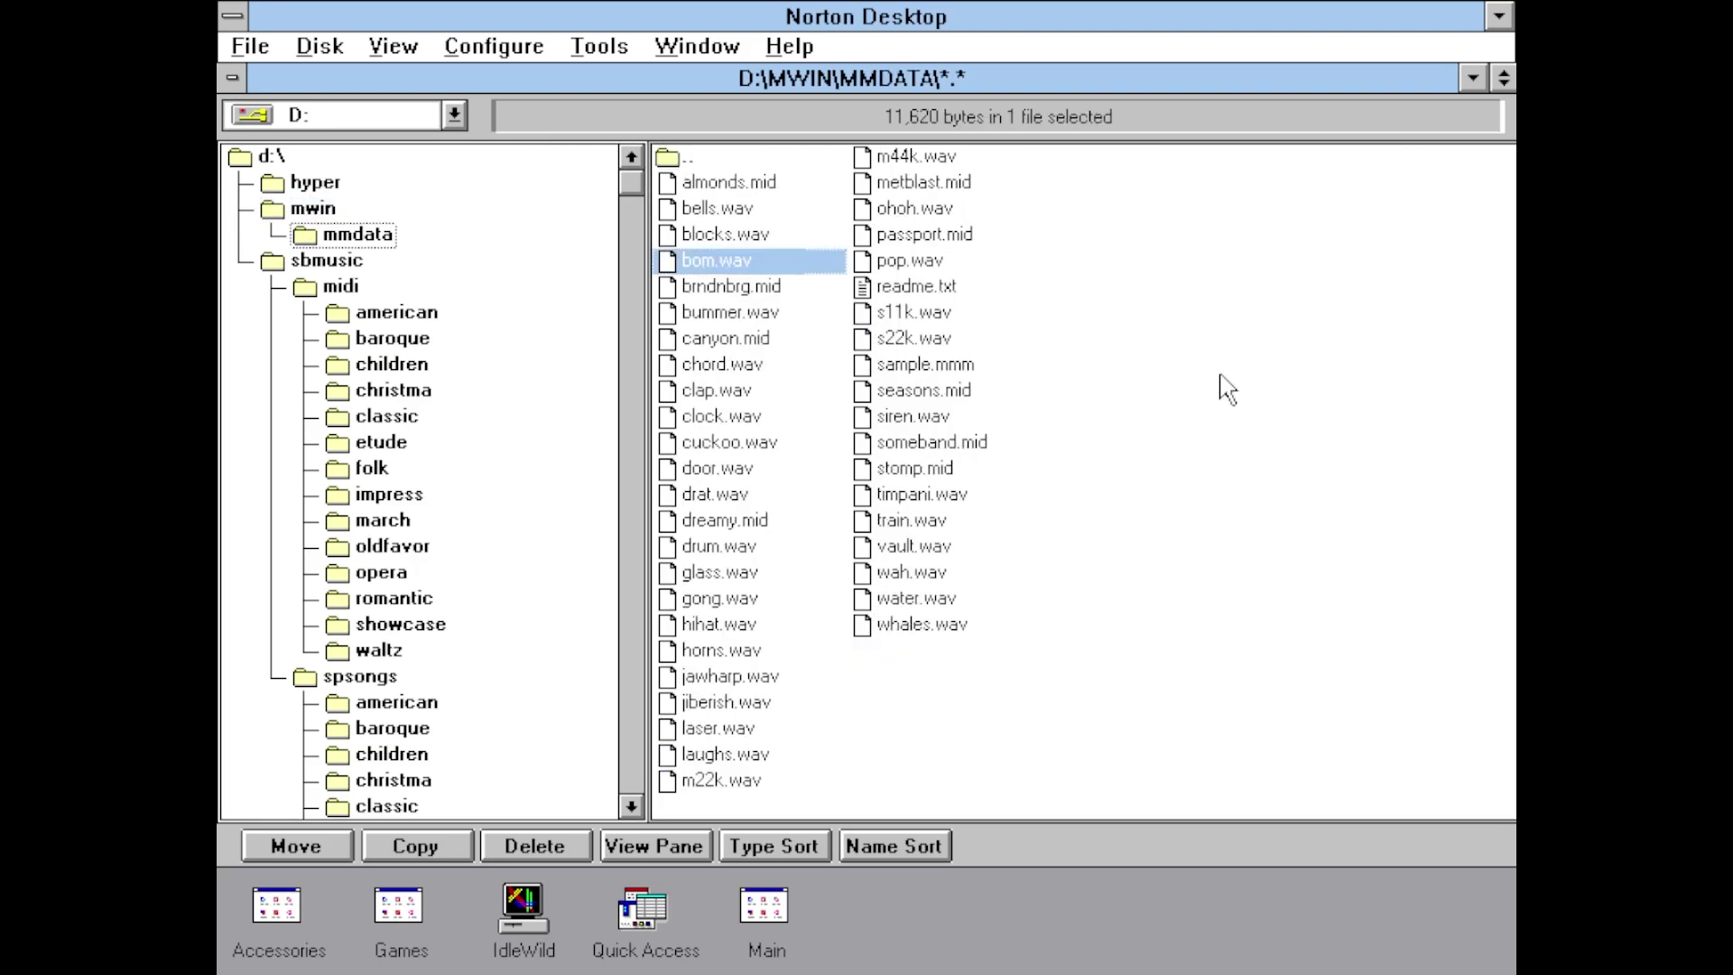
{"action": "key", "text": "Down"}
{"action": "key", "text": "Down"}
{"action": "key", "text": "Down"}
{"action": "key", "text": "Down"}
{"action": "key", "text": "Down"}
{"action": "key", "text": "Down"}
{"action": "key", "text": "Down"}
{"action": "key", "text": "Down"}
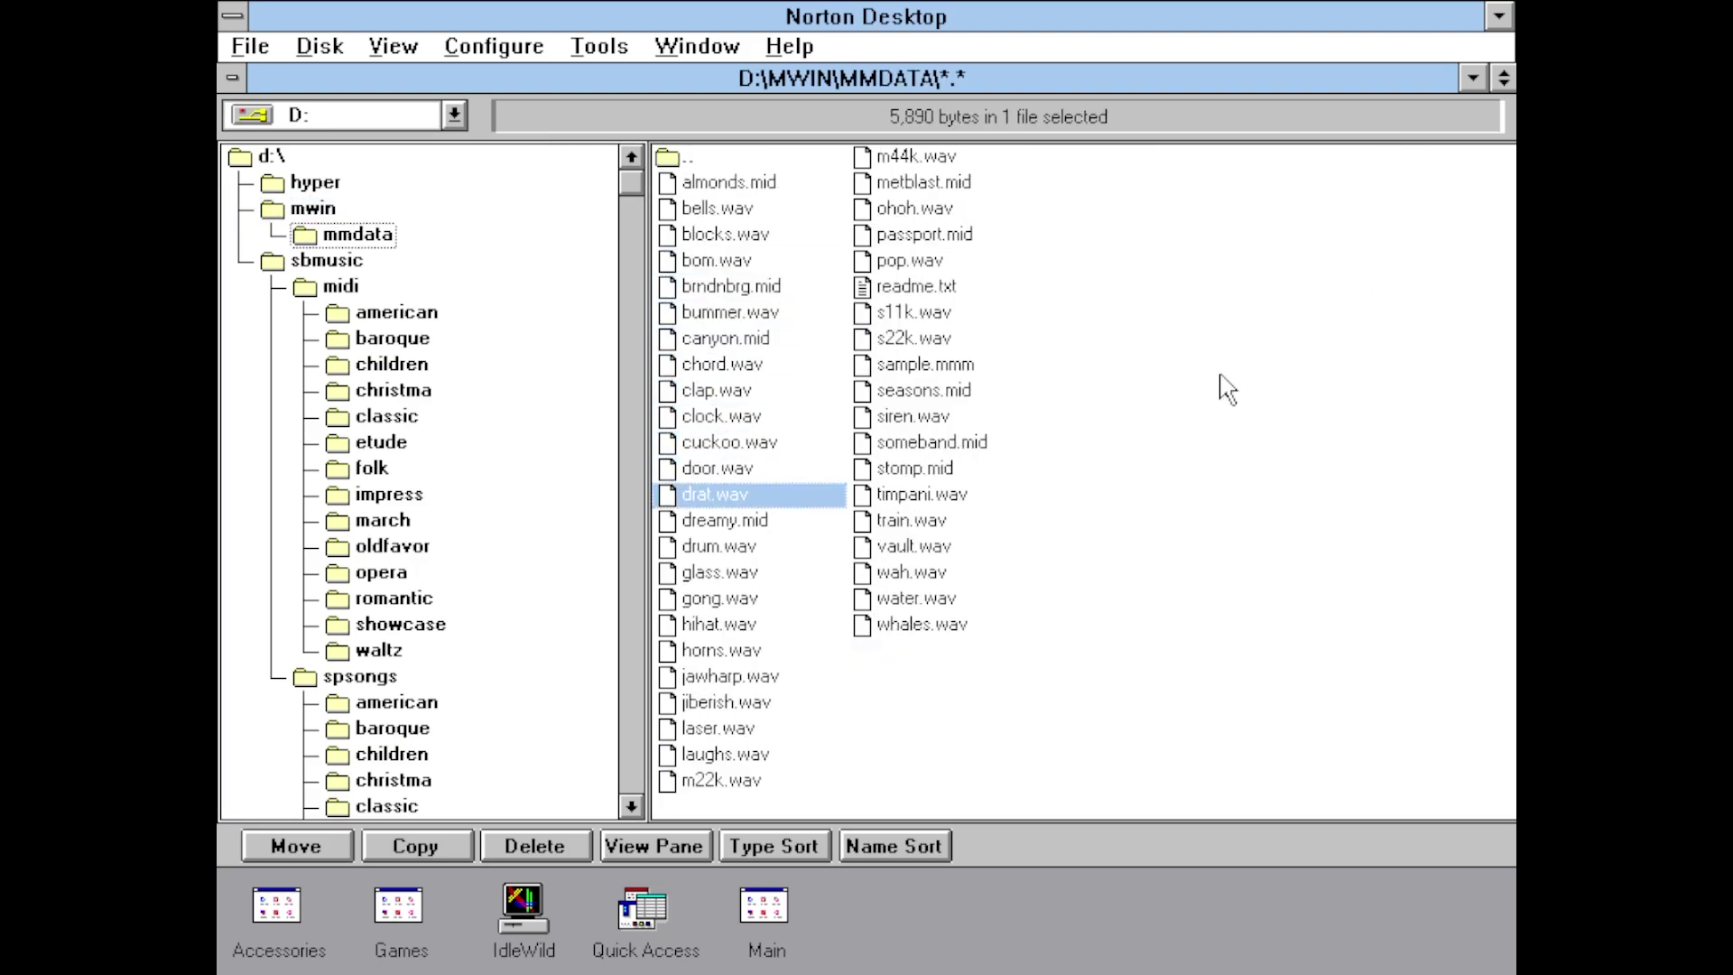
{"action": "key", "text": "Down"}
{"action": "key", "text": "Down"}
{"action": "key", "text": "Down"}
{"action": "key", "text": "Down"}
{"action": "key", "text": "Down"}
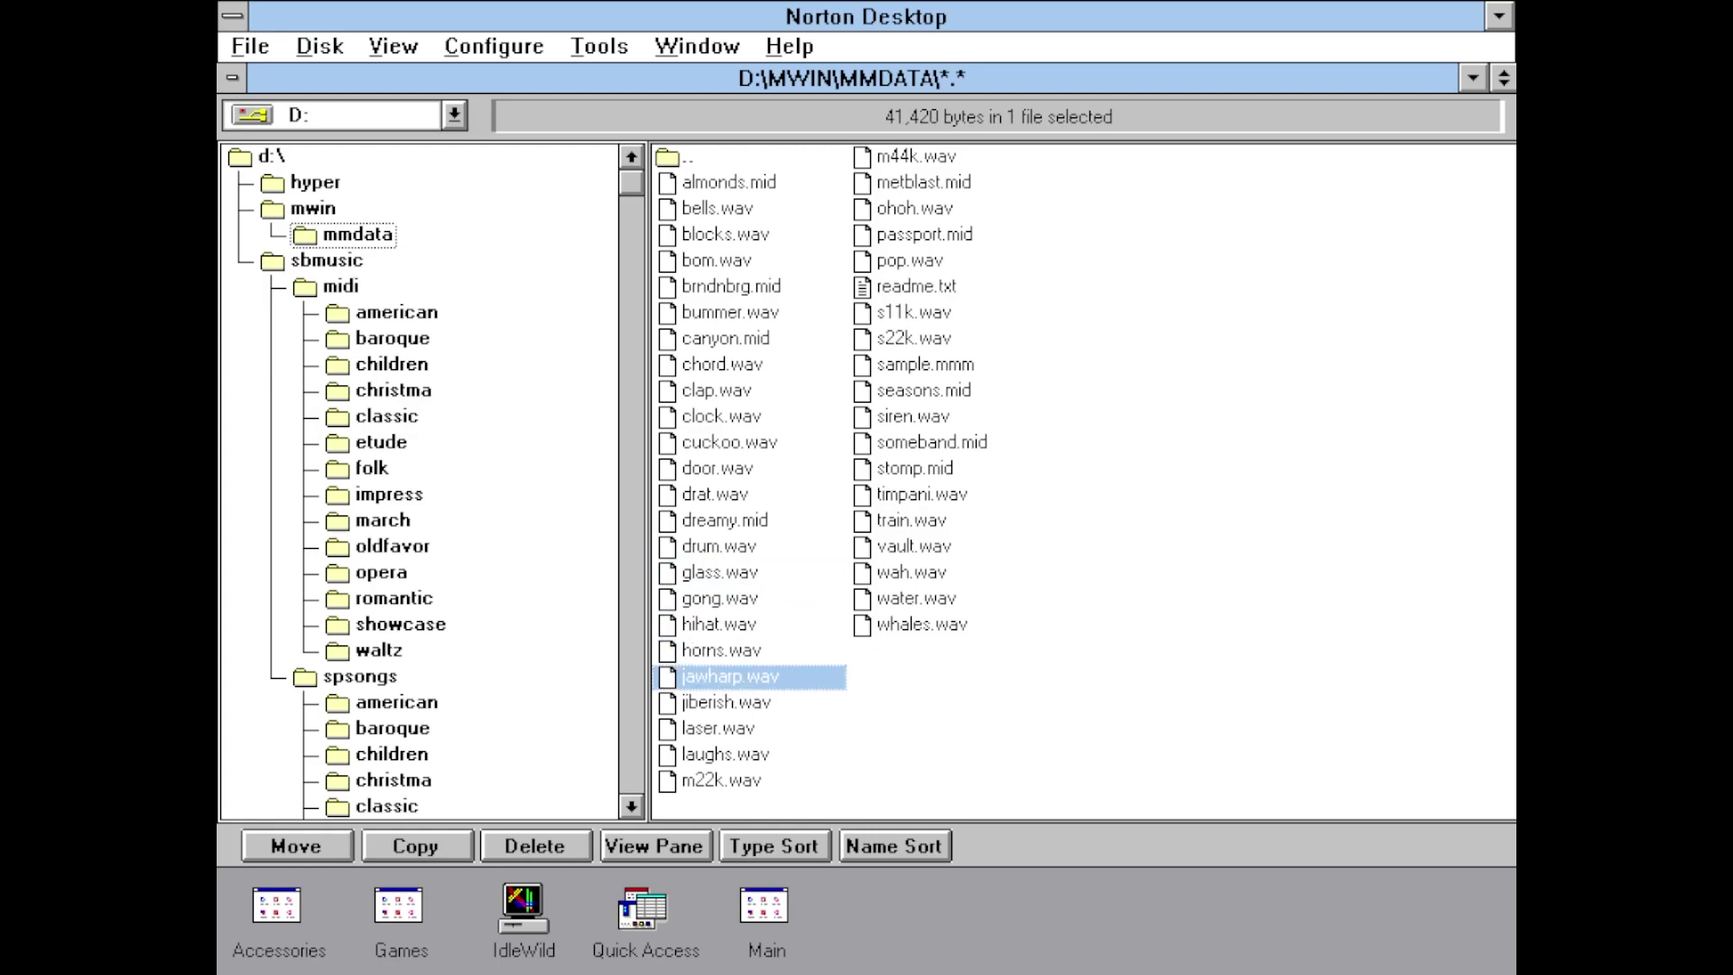
{"action": "key", "text": "Down"}
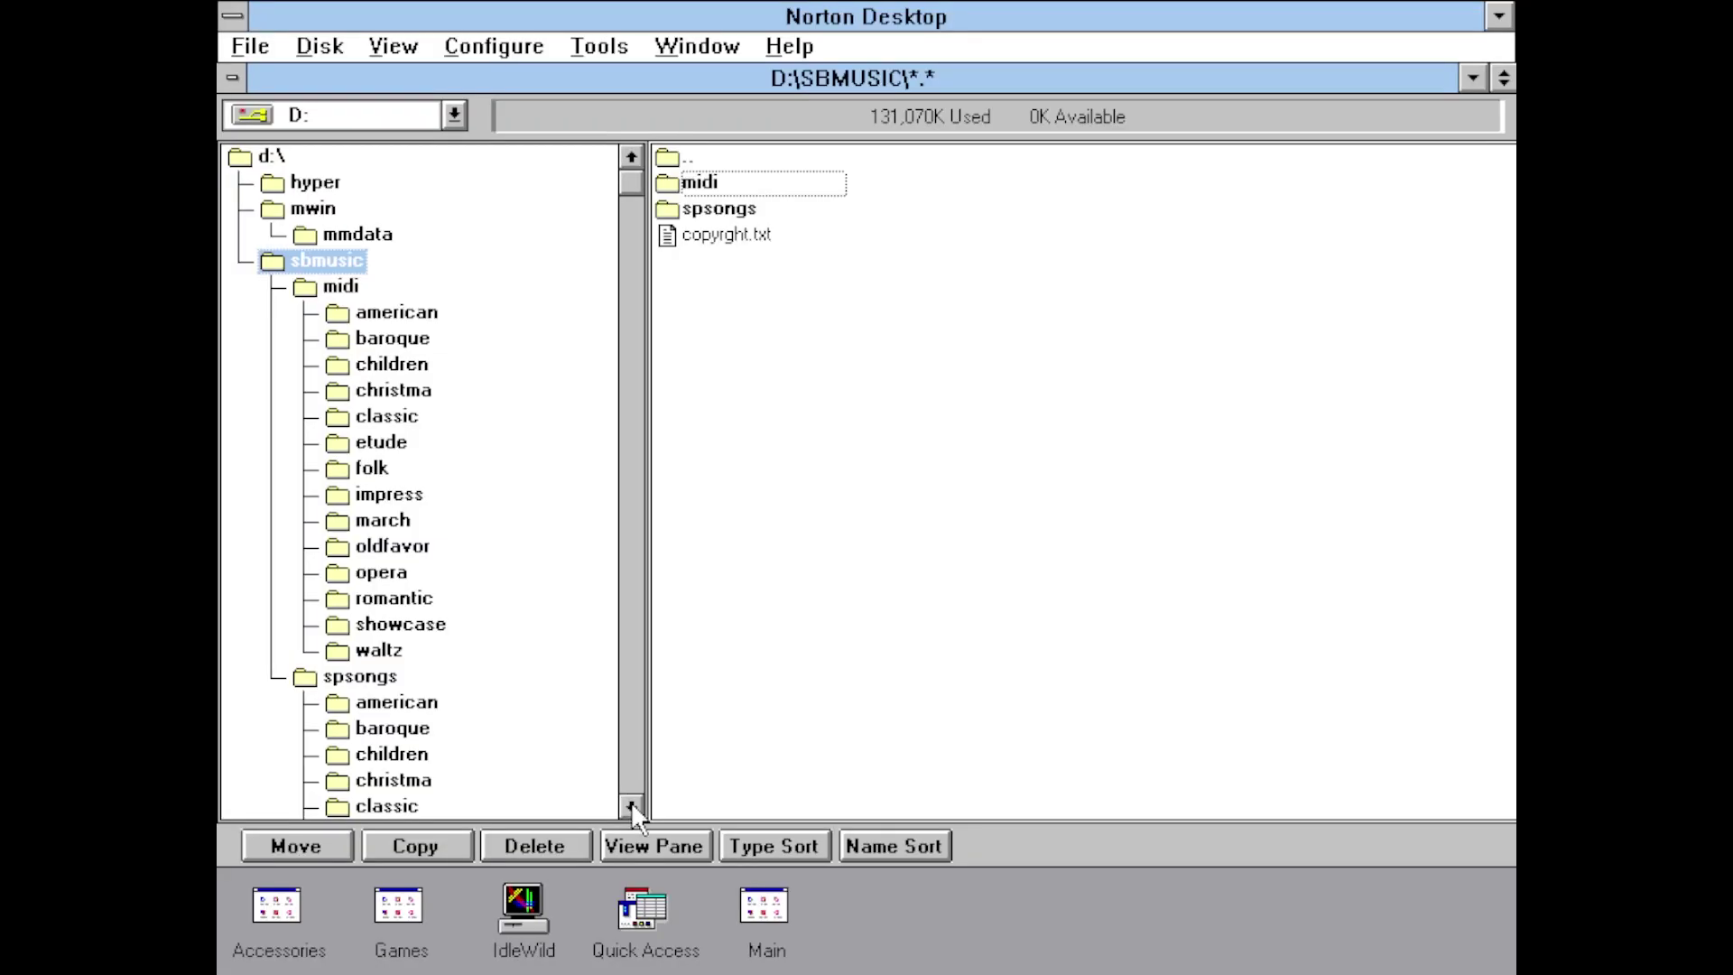
Look through the subfolders of sbmusic on drive D:.
{"action": "left_click", "coordinate": [631, 807]}
{"action": "left_click", "coordinate": [631, 806]}
{"action": "left_click", "coordinate": [631, 806]}
{"action": "left_click", "coordinate": [631, 807]}
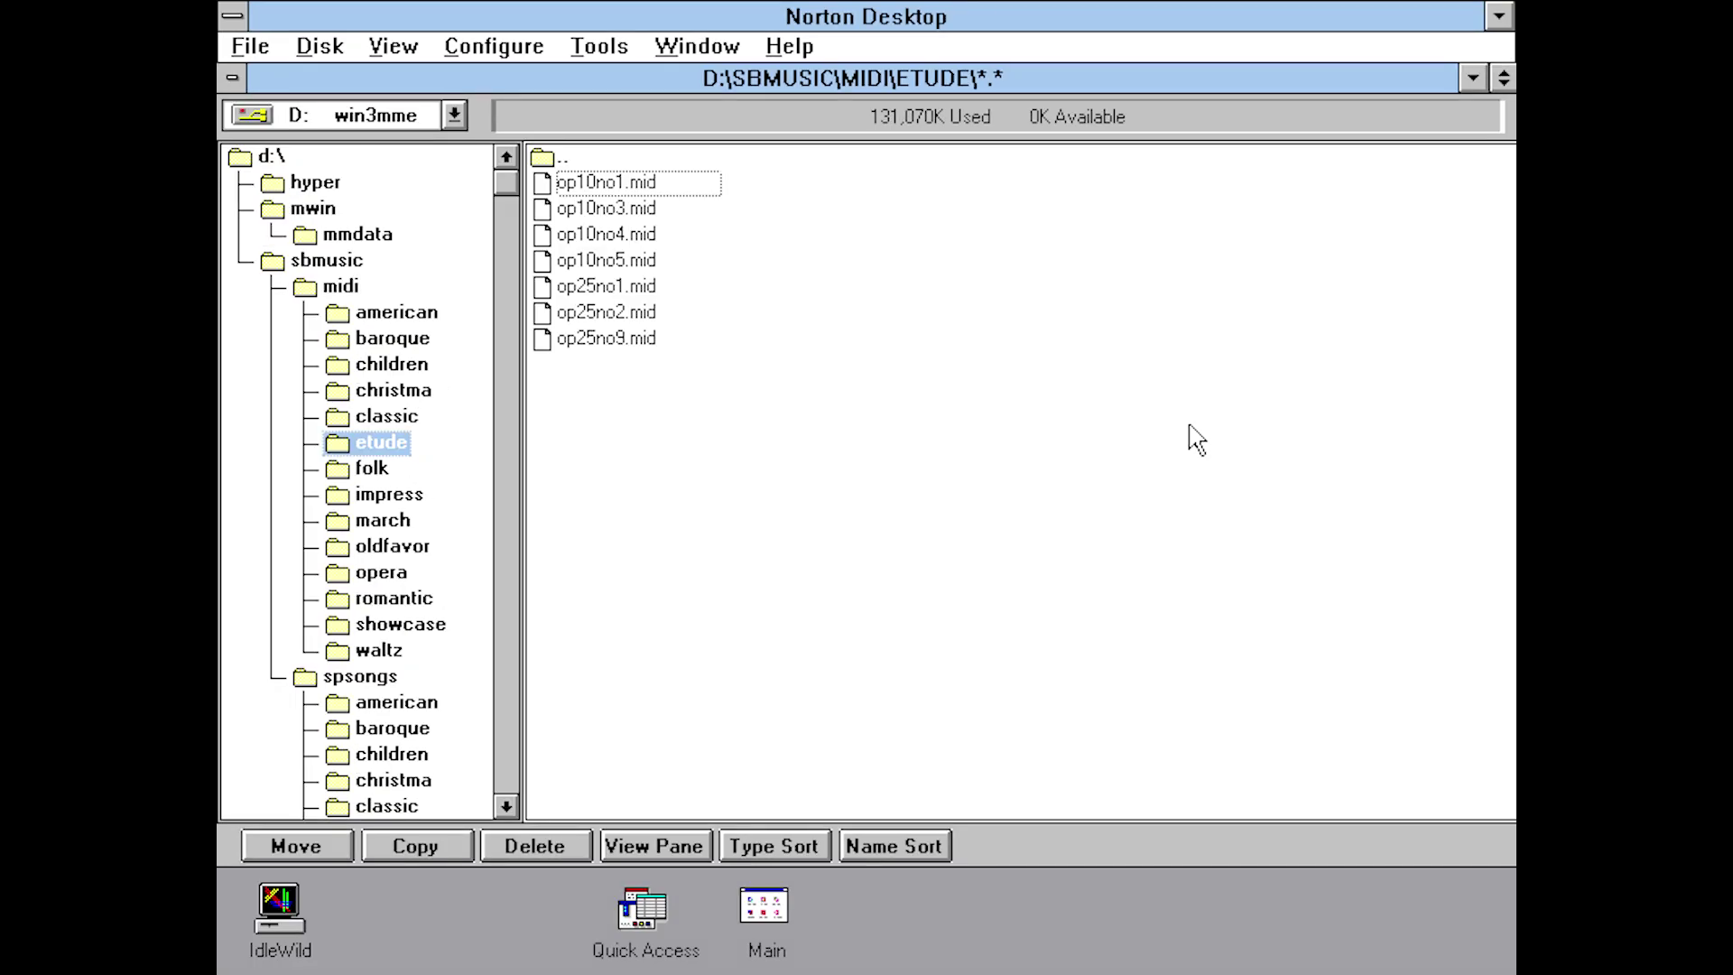
Browse the MIDI song lists in the sbmusic midi subfolders, from etude up to american and back down.
{"action": "key", "text": "Up"}
{"action": "key", "text": "Up"}
{"action": "key", "text": "Up"}
{"action": "key", "text": "Up"}
{"action": "key", "text": "Up"}
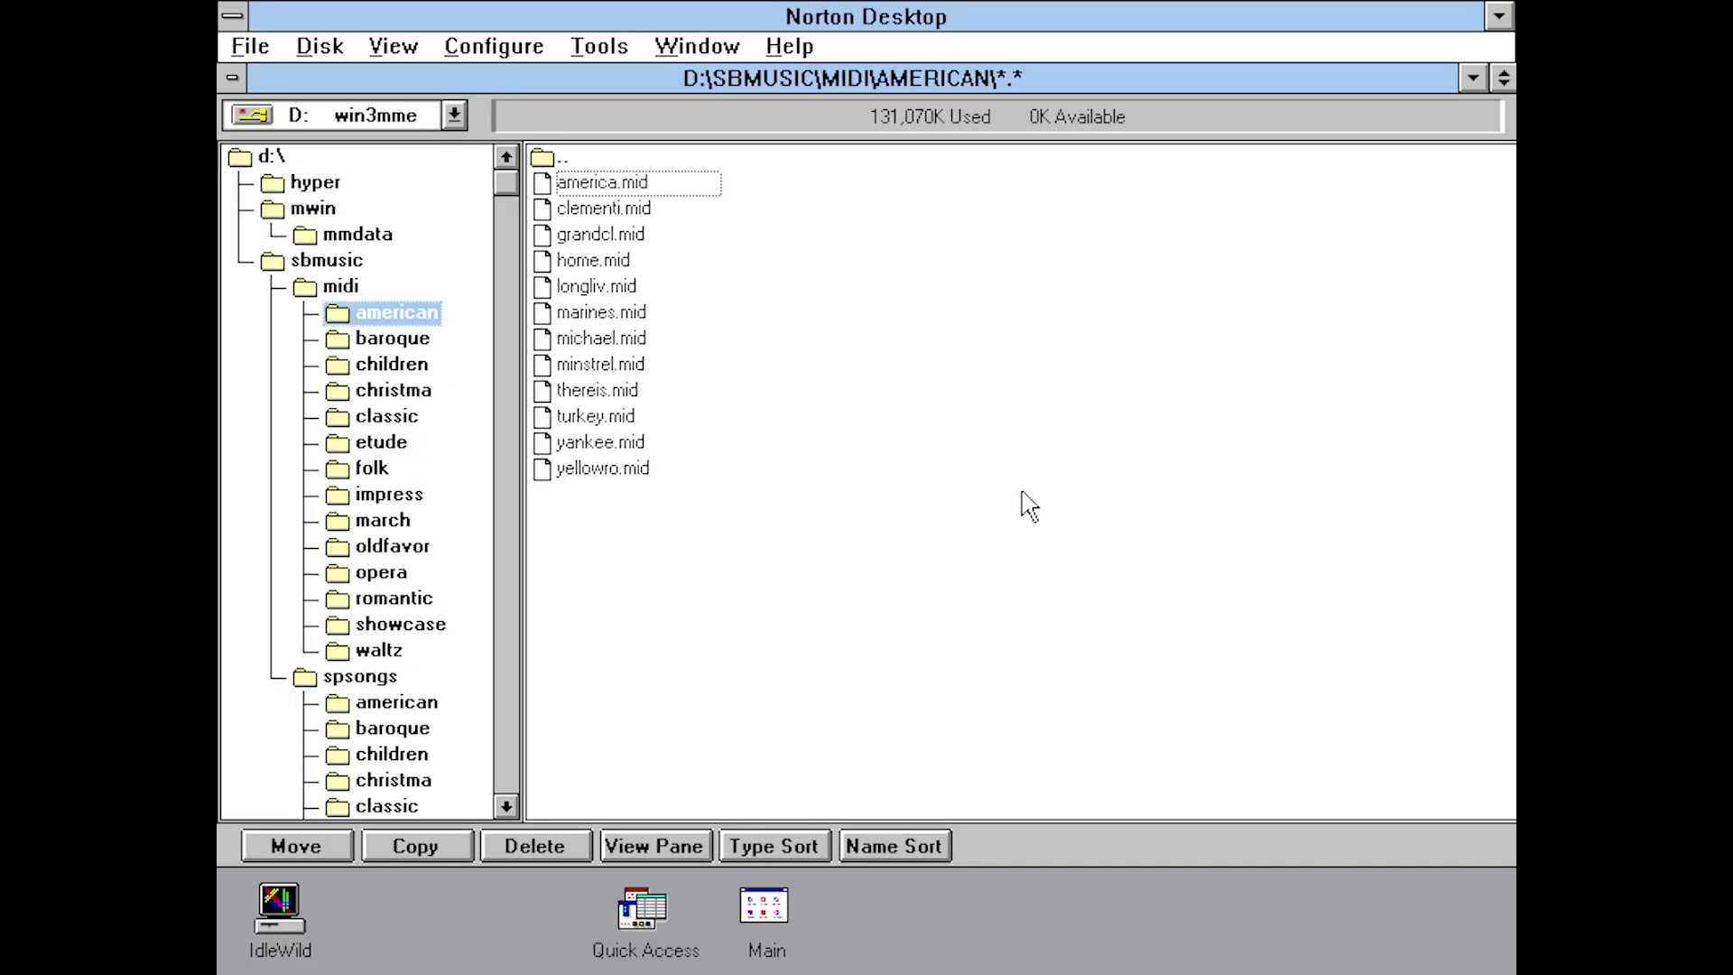
{"action": "key", "text": "Down"}
{"action": "key", "text": "Down"}
{"action": "key", "text": "Down"}
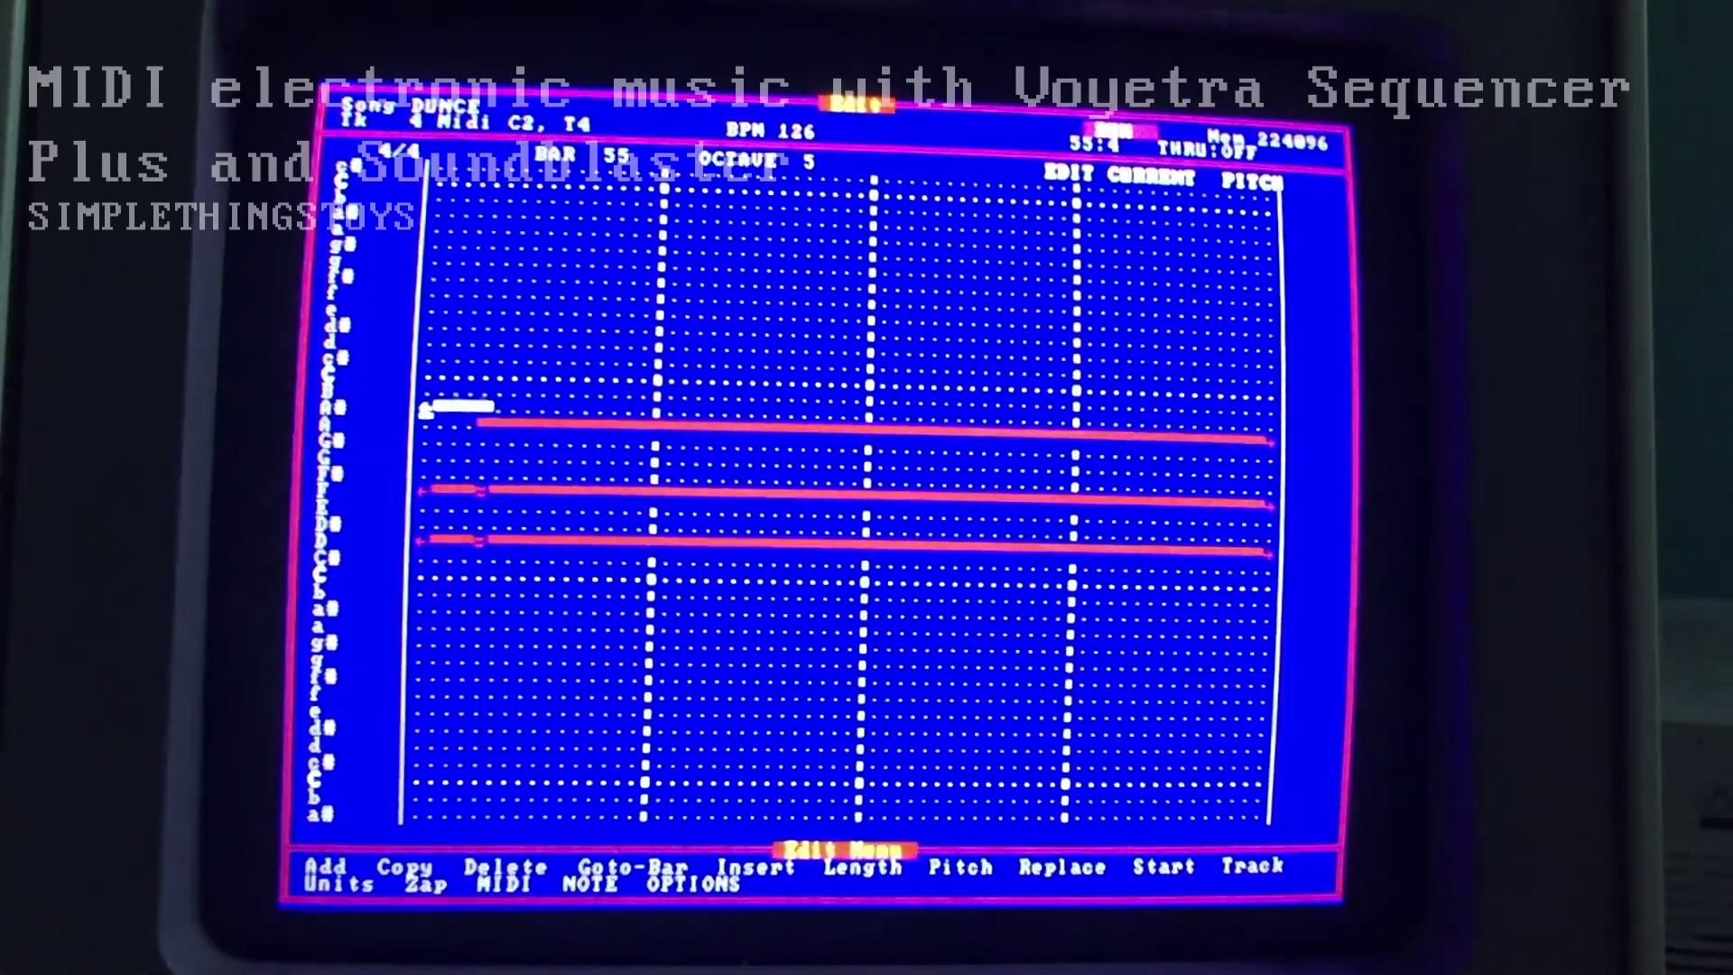
Look through the tree of drive D: down to the last folder, waltz under spsongs.
{"action": "scroll", "coordinate": [420, 479], "scroll_direction": "down", "scroll_amount": 4}
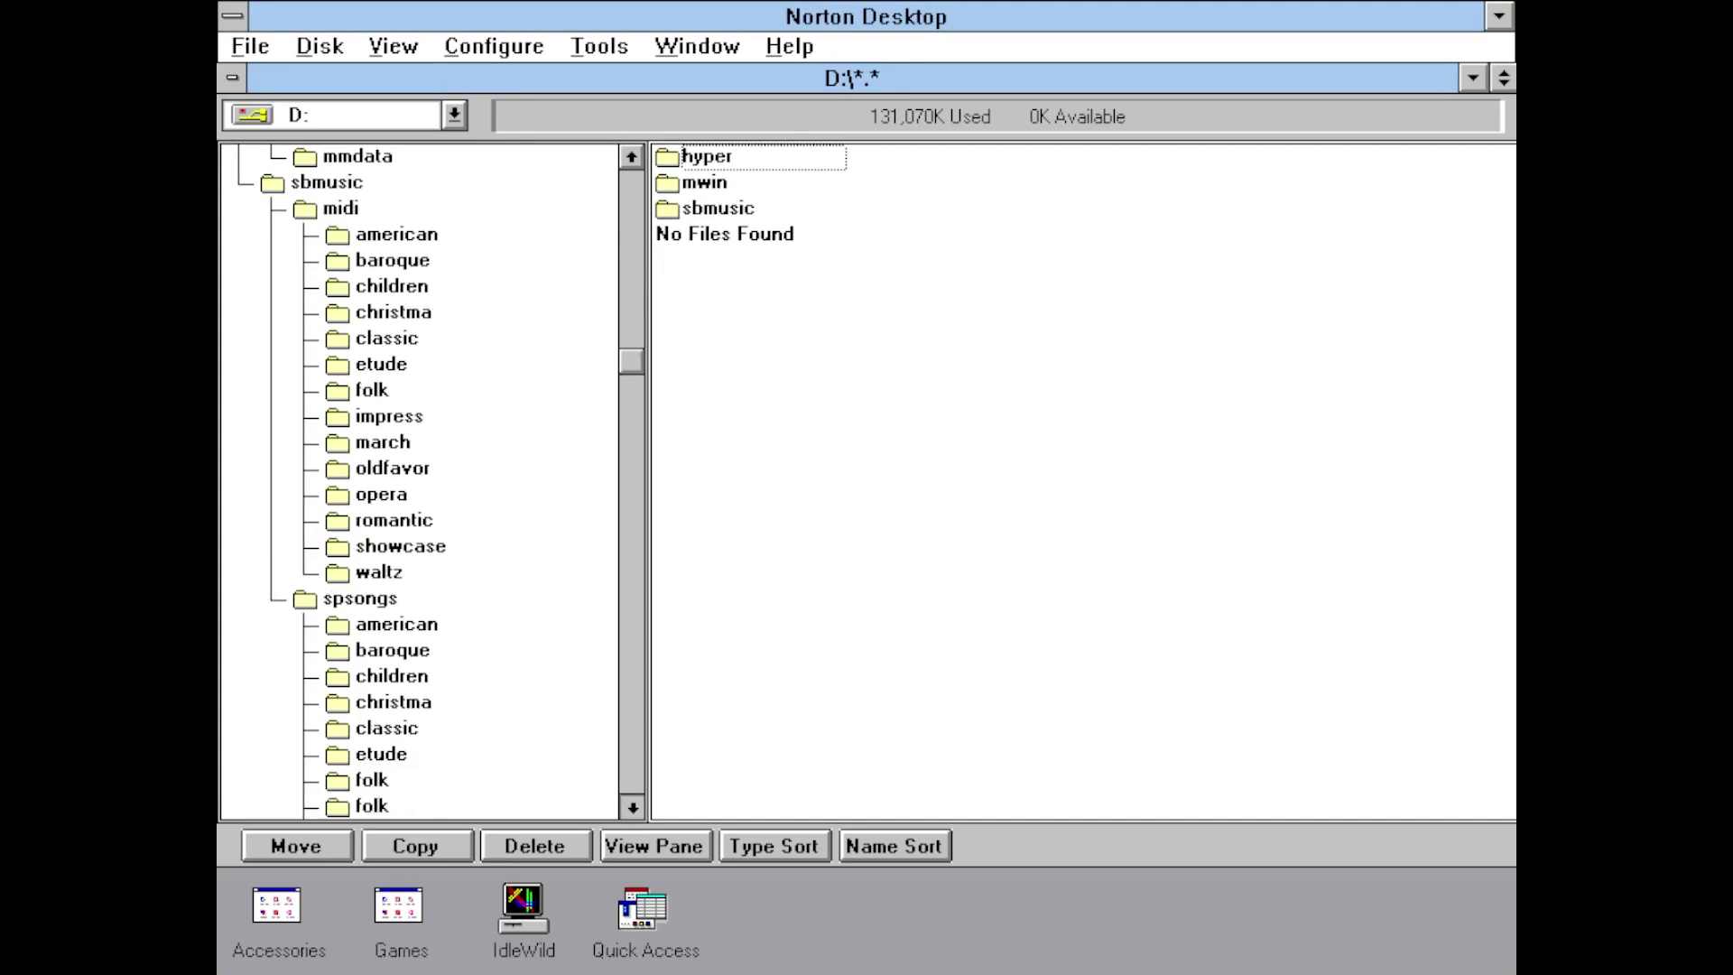
{"action": "scroll", "coordinate": [630, 809], "scroll_direction": "down", "scroll_amount": 6}
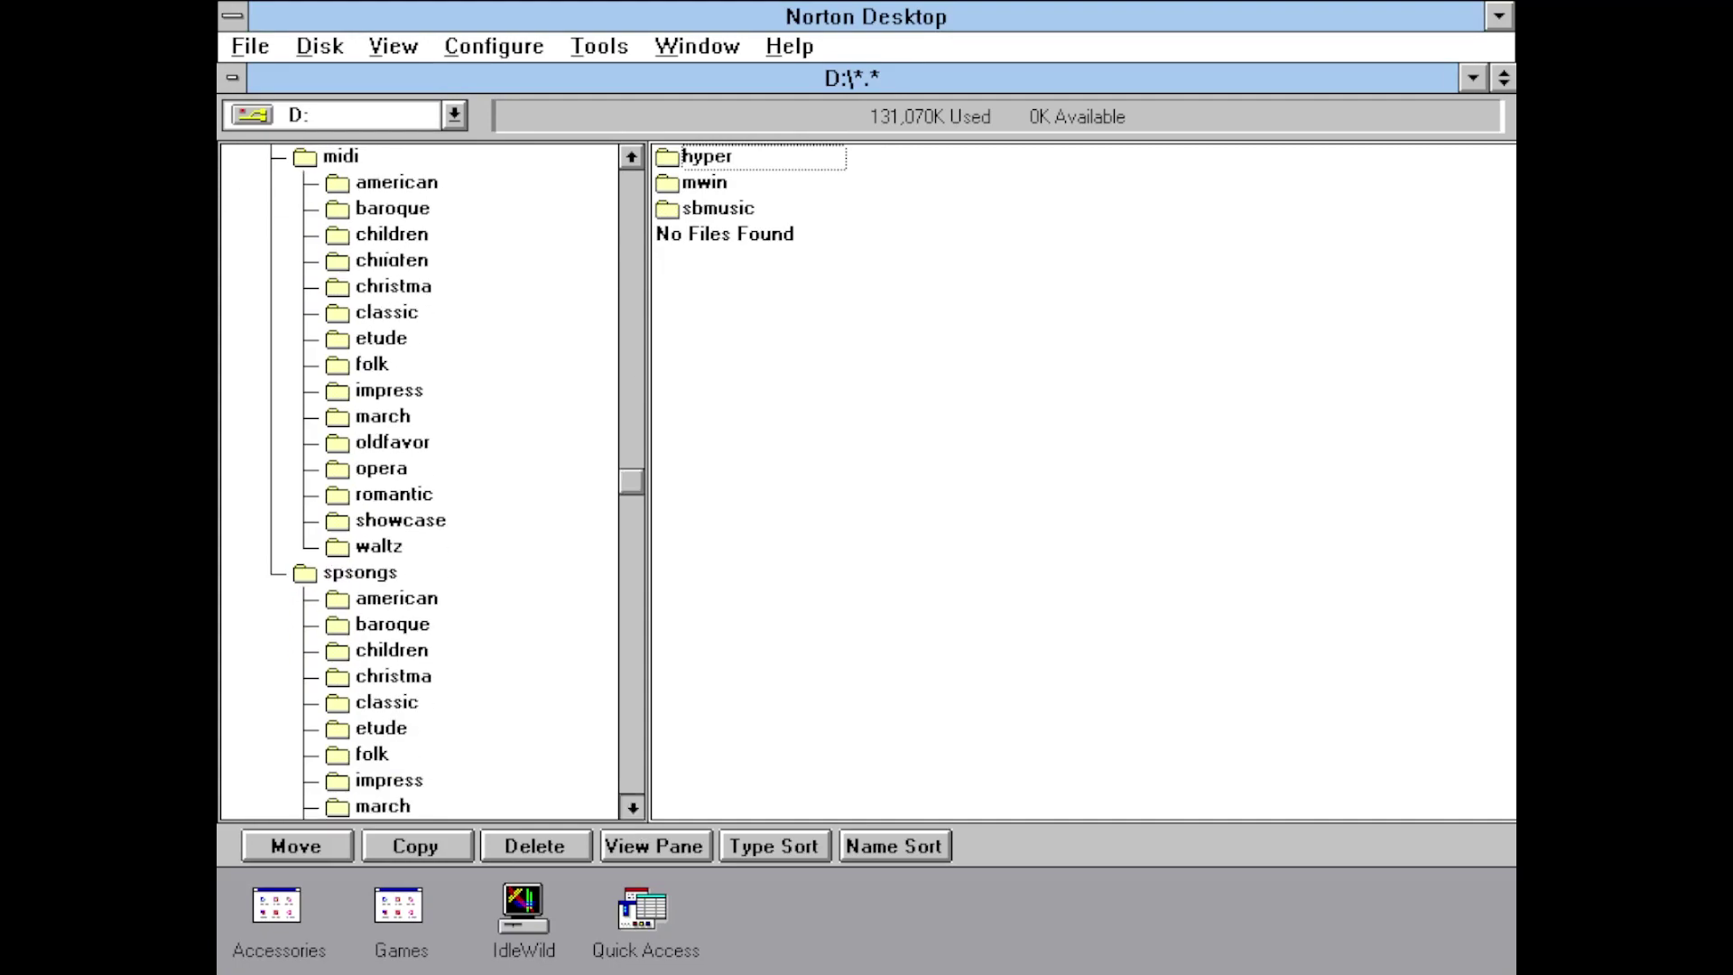
{"action": "left_click", "coordinate": [630, 806]}
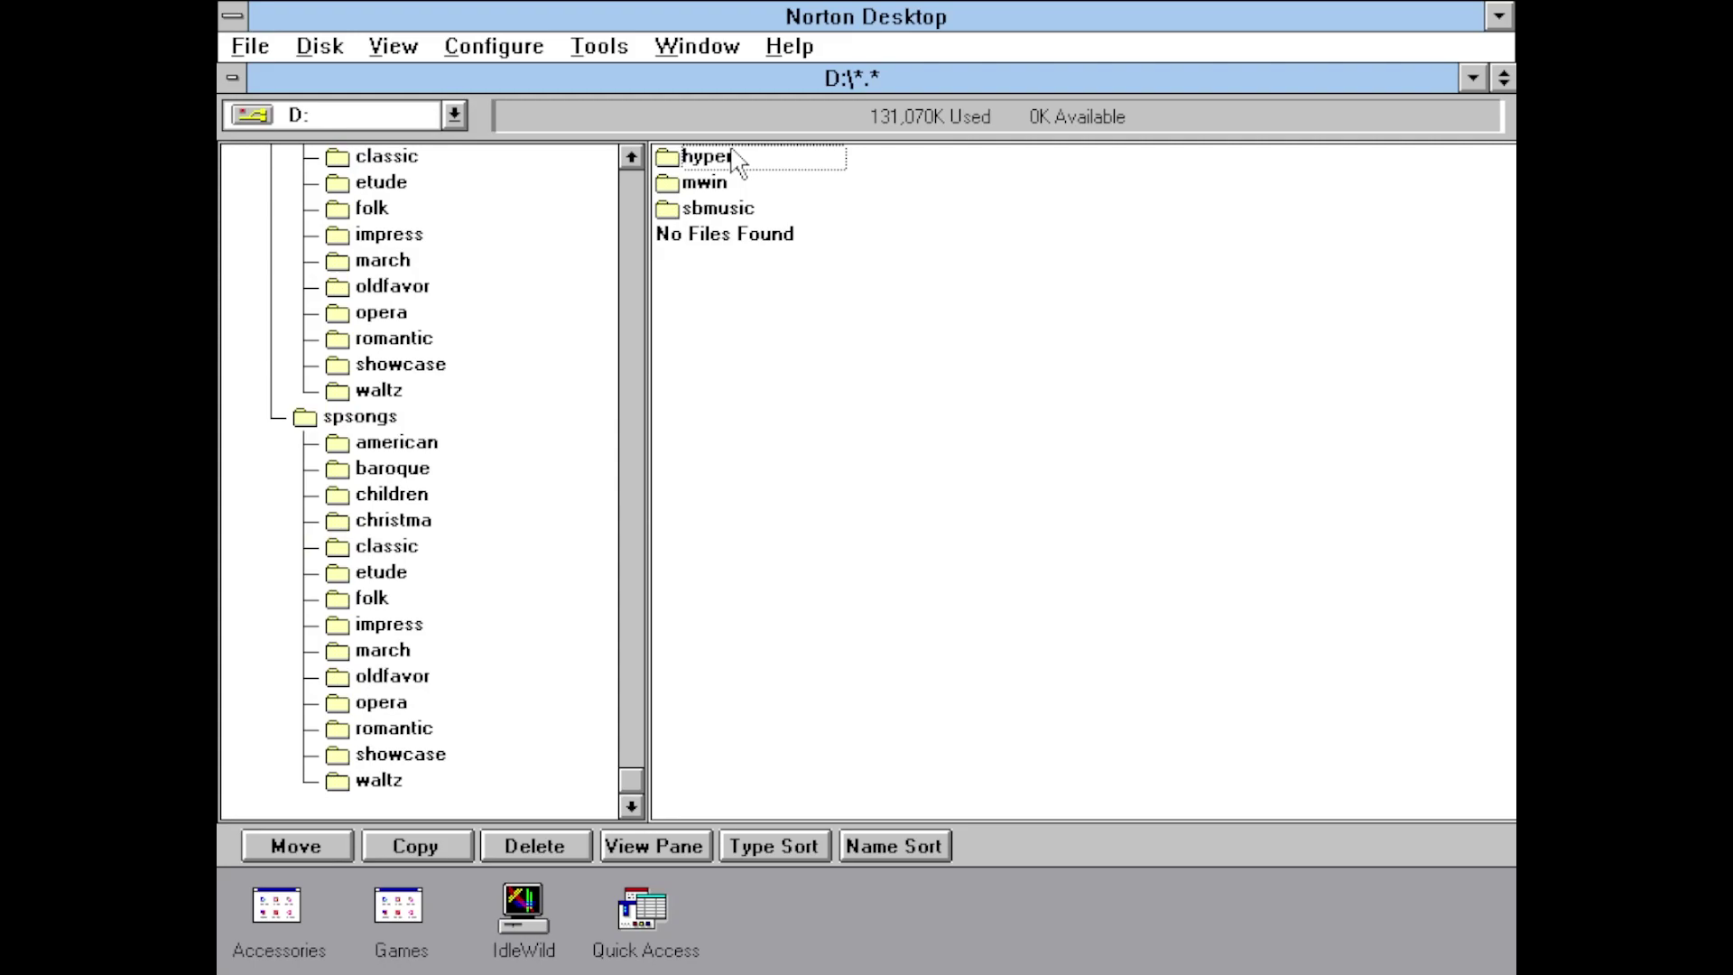
Open the mwin folder on drive D:, look through its files, and select the christma folder under midi.
{"action": "double_click", "coordinate": [704, 182]}
{"action": "scroll", "coordinate": [1083, 452], "scroll_direction": "right", "scroll_amount": 10}
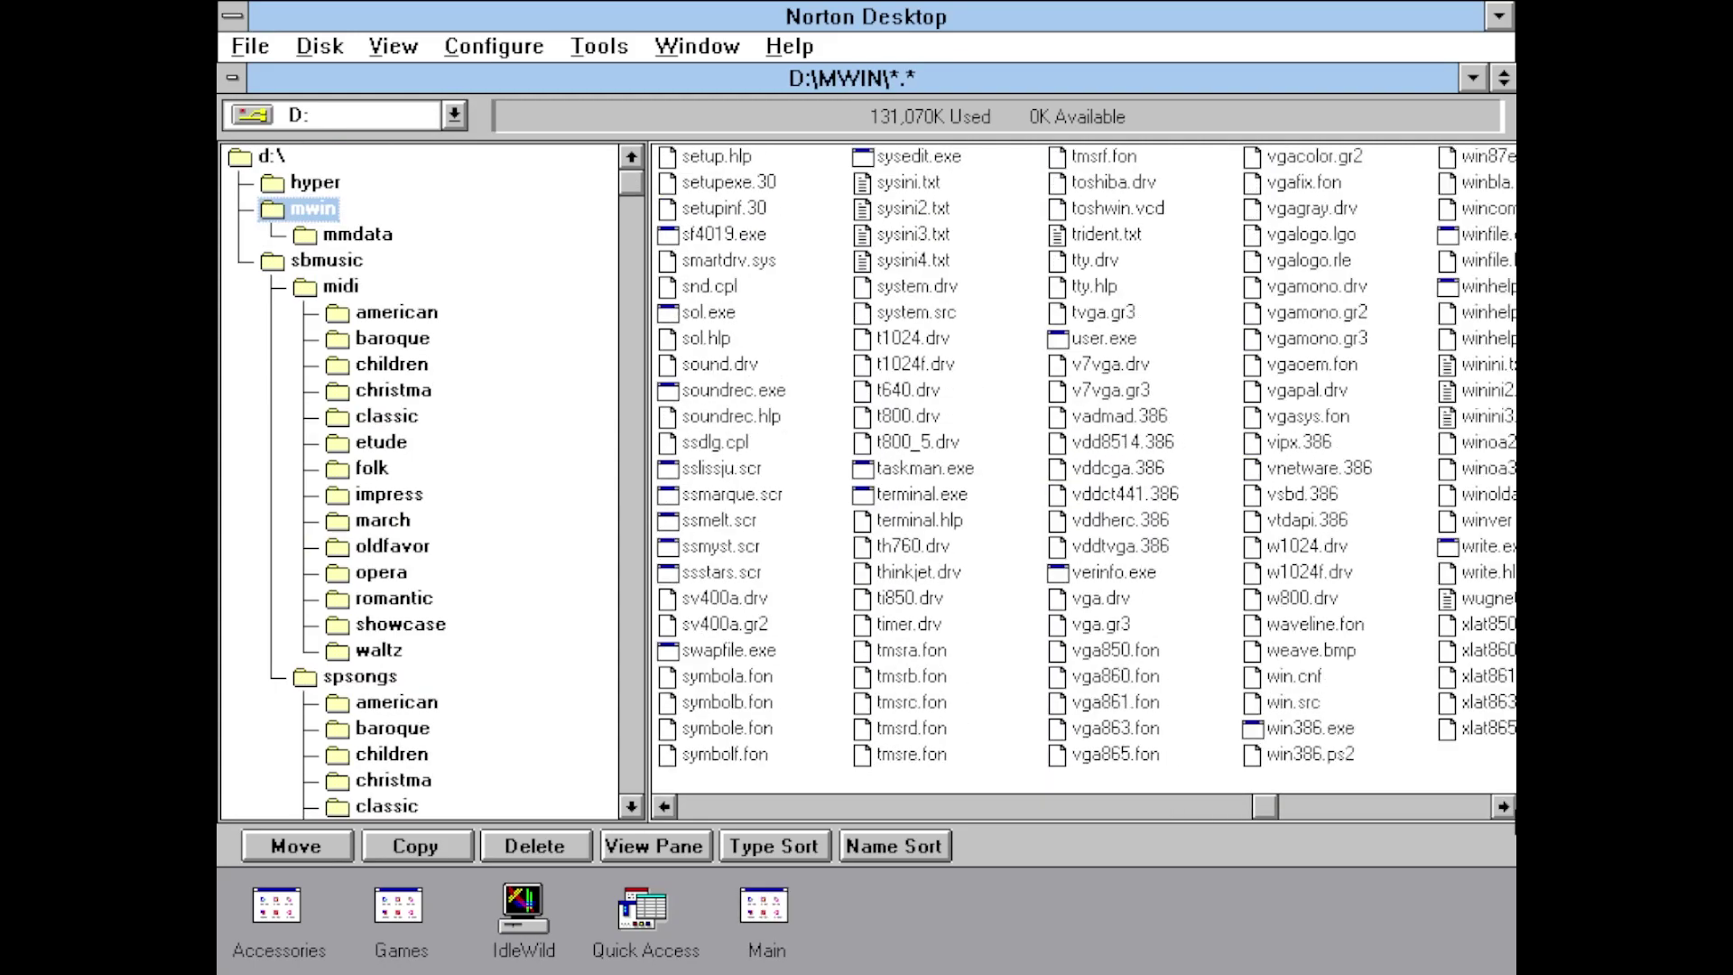
{"action": "left_click", "coordinate": [393, 390]}
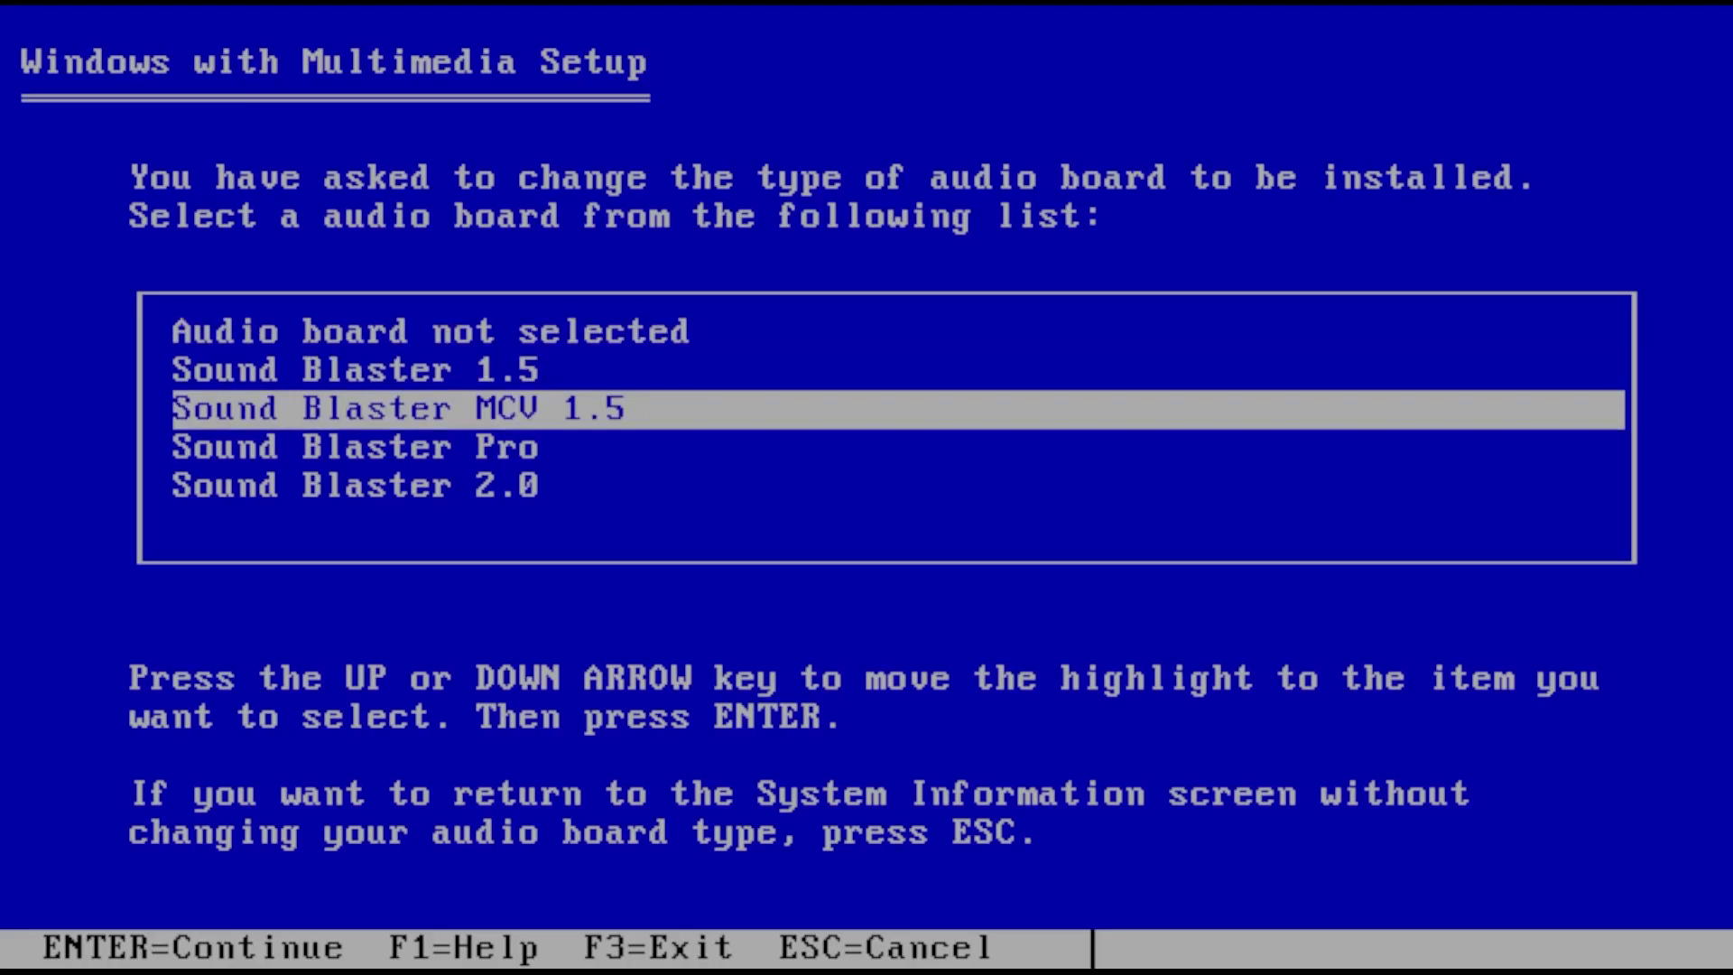
Look through the available audio boards and the TRIDENT display types in Windows with Multimedia Setup.
{"action": "key", "text": "Down"}
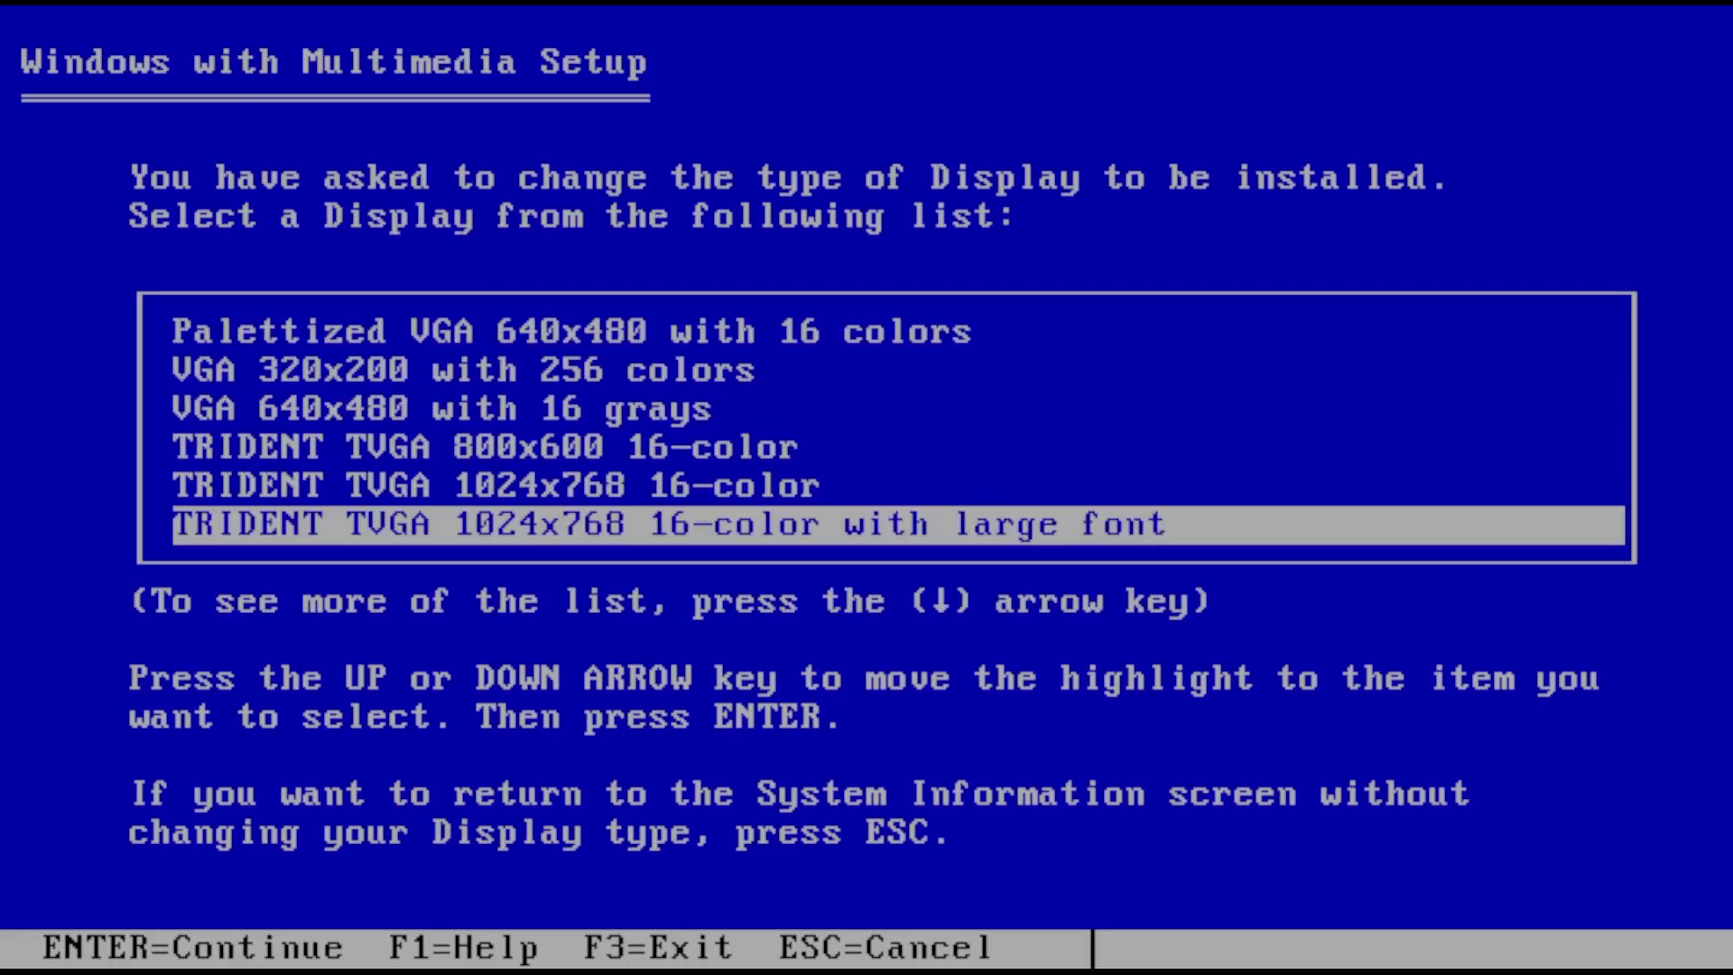
{"action": "key", "text": "Down"}
{"action": "key", "text": "Down"}
{"action": "key", "text": "Down"}
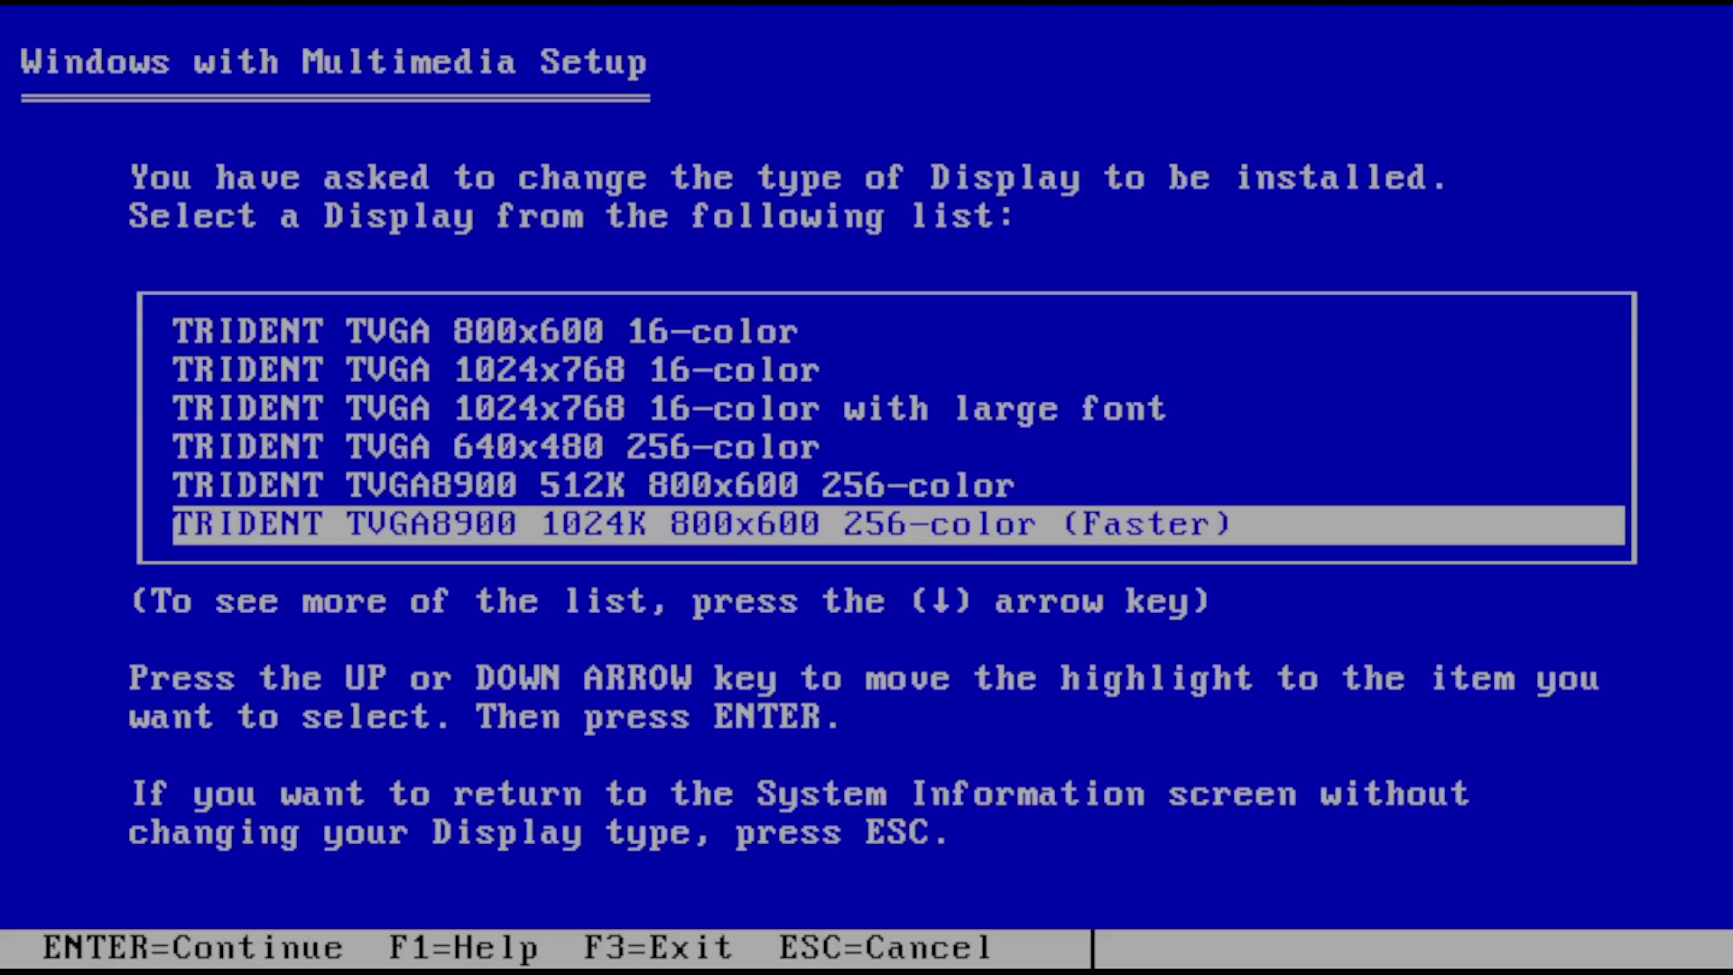
{"action": "key", "text": "Down"}
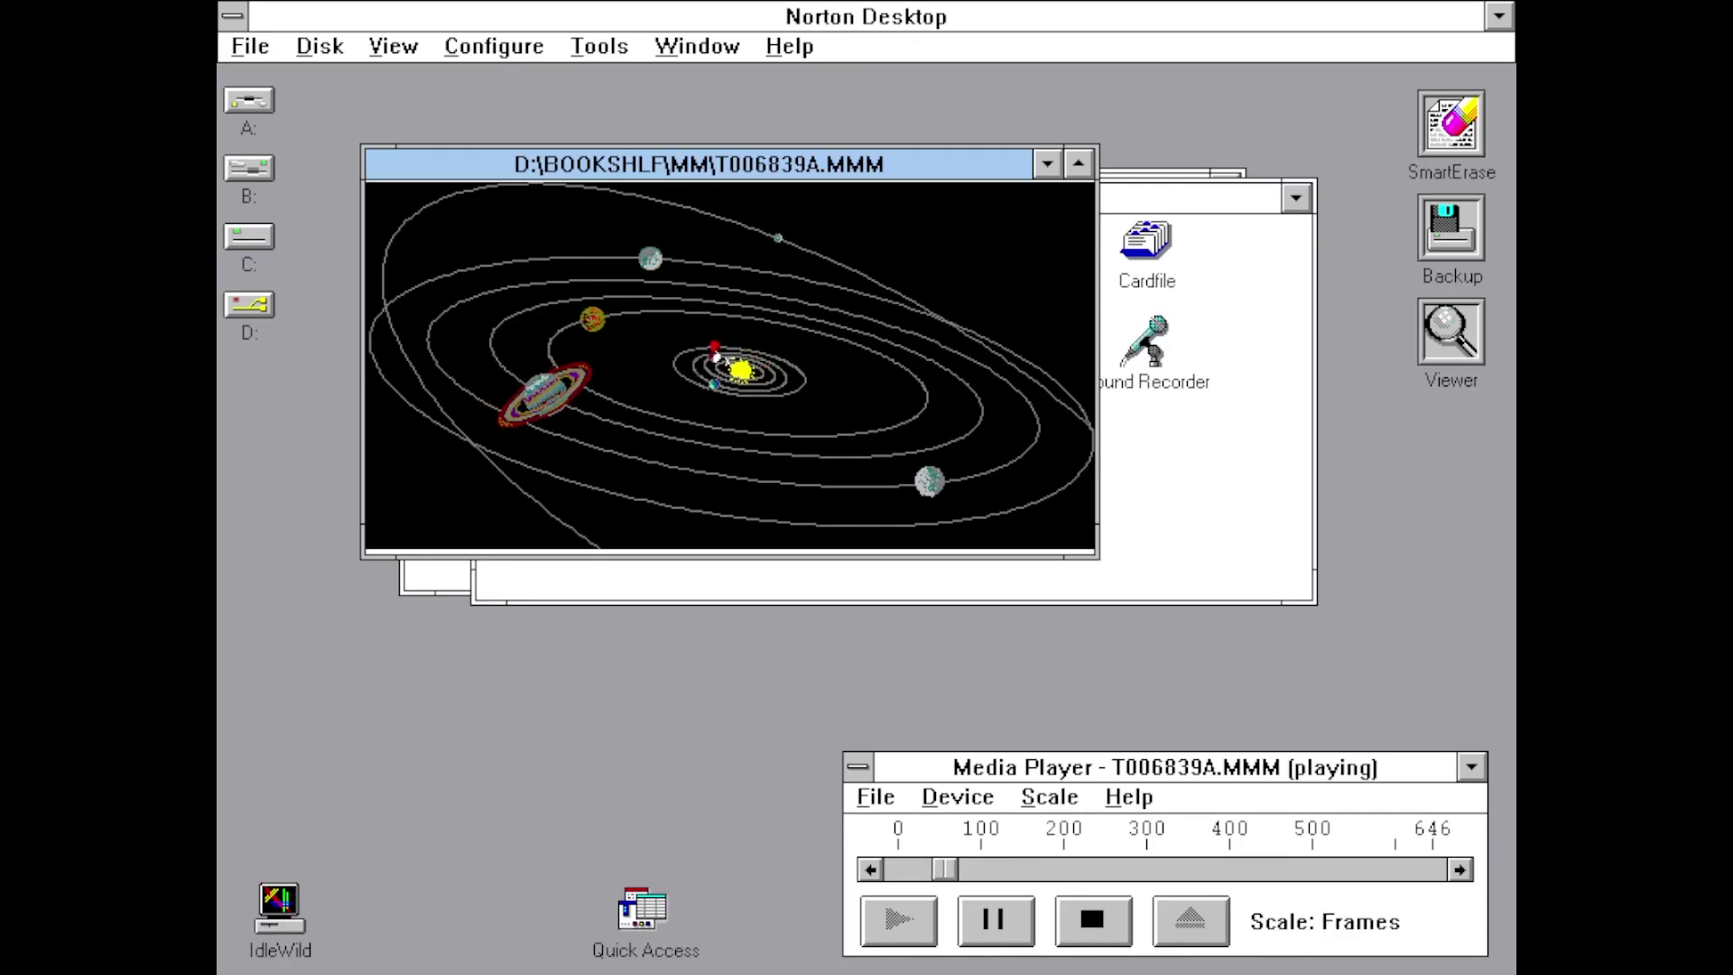